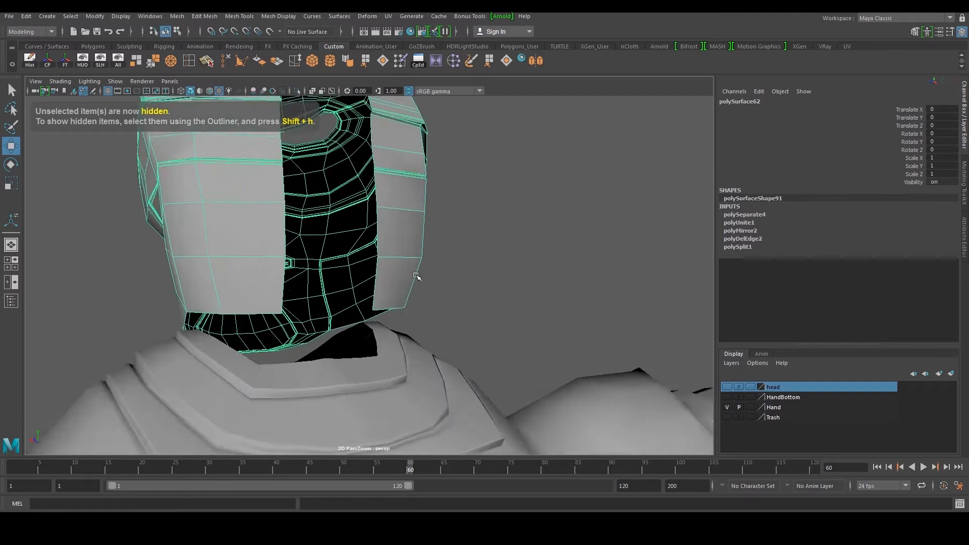
Step: Extrude the open lower border edges of the head mesh and scale the new edges inward
{"action": "double_click", "coordinate": [393, 308]}
{"action": "scroll", "coordinate": [392, 303], "scroll_direction": "down", "scroll_amount": 2}
{"action": "scroll", "coordinate": [391, 302], "scroll_direction": "down", "scroll_amount": 2}
{"action": "middle_click_drag", "start_coordinate": [392, 302], "coordinate": [404, 346], "text": "alt"}
{"action": "left_click_drag", "start_coordinate": [162, 99], "coordinate": [487, 320], "text": "ctrl"}
{"action": "left_click_drag", "start_coordinate": [348, 281], "coordinate": [356, 261], "text": "alt"}
{"action": "right_click_drag", "start_coordinate": [356, 262], "coordinate": [356, 280], "text": "shift"}
{"action": "scroll", "coordinate": [337, 287], "scroll_direction": "up", "scroll_amount": 3}
{"action": "left_click_drag", "start_coordinate": [338, 287], "coordinate": [304, 212], "text": "alt"}
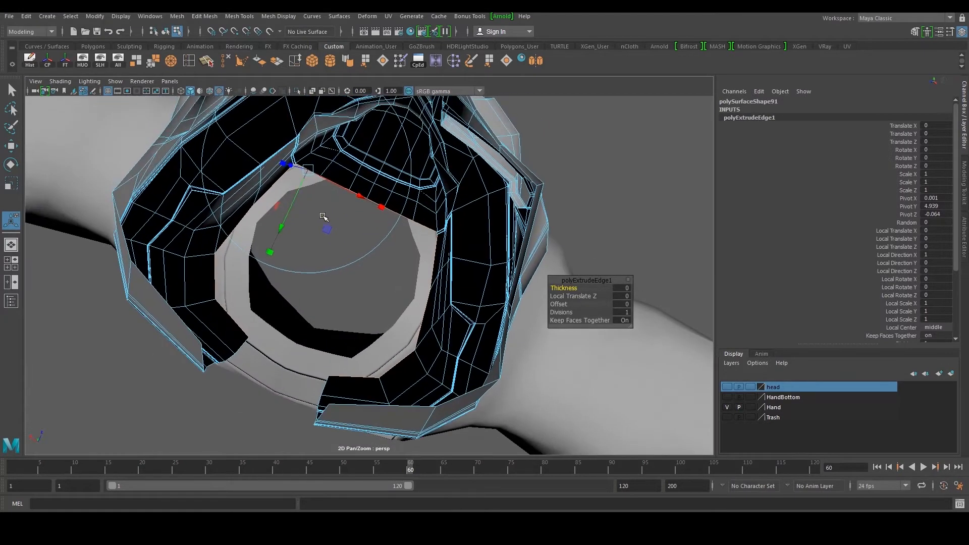
{"action": "key", "text": "r"}
{"action": "left_click_drag", "start_coordinate": [331, 281], "coordinate": [133, 201]}
Step: Reposition the extruded neck edges under the jaw, then extrude them again and pull the new edges down
{"action": "right_click_drag", "start_coordinate": [121, 191], "coordinate": [123, 202], "text": "ctrl"}
{"action": "right_click_drag", "start_coordinate": [202, 222], "coordinate": [156, 231], "text": "alt"}
{"action": "left_click_drag", "start_coordinate": [156, 232], "coordinate": [41, 205], "text": "alt"}
{"action": "left_click_drag", "start_coordinate": [356, 293], "coordinate": [304, 296], "text": "alt"}
{"action": "key", "text": "w"}
{"action": "left_click_drag", "start_coordinate": [414, 286], "coordinate": [303, 283]}
{"action": "right_click_drag", "start_coordinate": [298, 305], "coordinate": [244, 242], "text": "shift"}
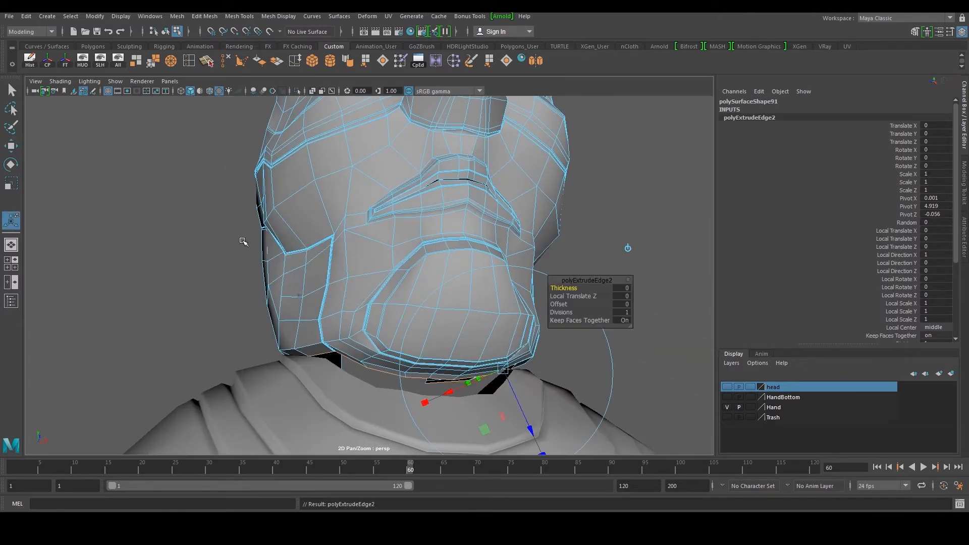
{"action": "key", "text": "w"}
{"action": "left_click_drag", "start_coordinate": [402, 293], "coordinate": [403, 305]}
Step: Convert the selection to the extruded strip's faces and extract them from the head mesh
{"action": "right_click_drag", "start_coordinate": [207, 207], "coordinate": [213, 263], "text": "ctrl"}
{"action": "left_click_drag", "start_coordinate": [214, 259], "coordinate": [241, 266], "text": "alt"}
{"action": "left_click", "coordinate": [192, 14]}
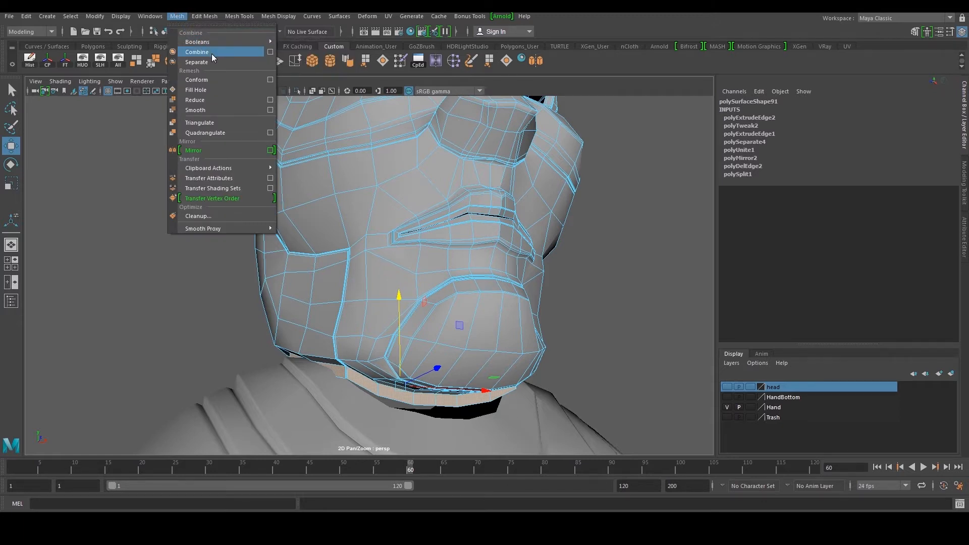
{"action": "mouse_move", "coordinate": [216, 19]}
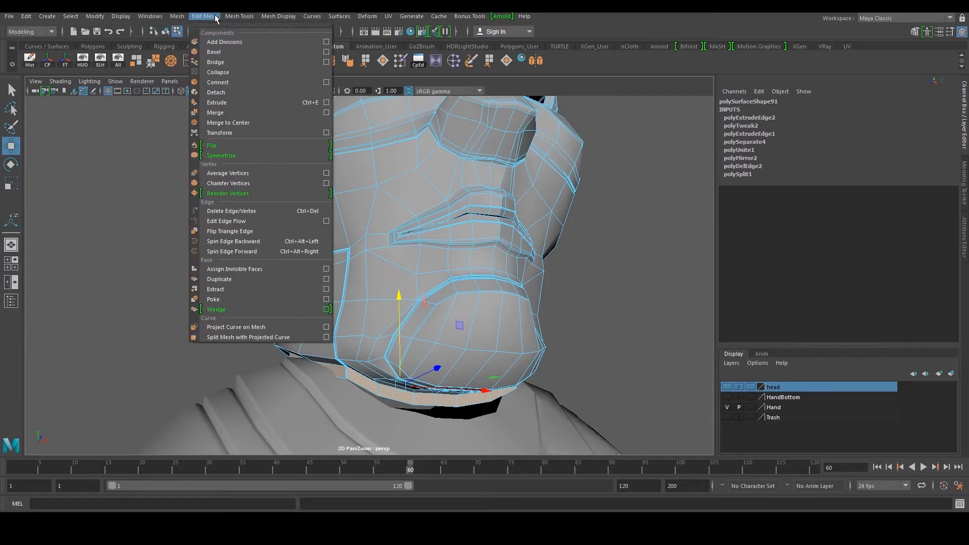
{"action": "left_click", "coordinate": [219, 290]}
Step: Select the extracted neck strip as an object, delete its history and hide all unselected objects
{"action": "left_click_drag", "start_coordinate": [242, 277], "coordinate": [374, 336], "text": "alt"}
{"action": "left_click", "coordinate": [420, 348]}
{"action": "left_click", "coordinate": [369, 342]}
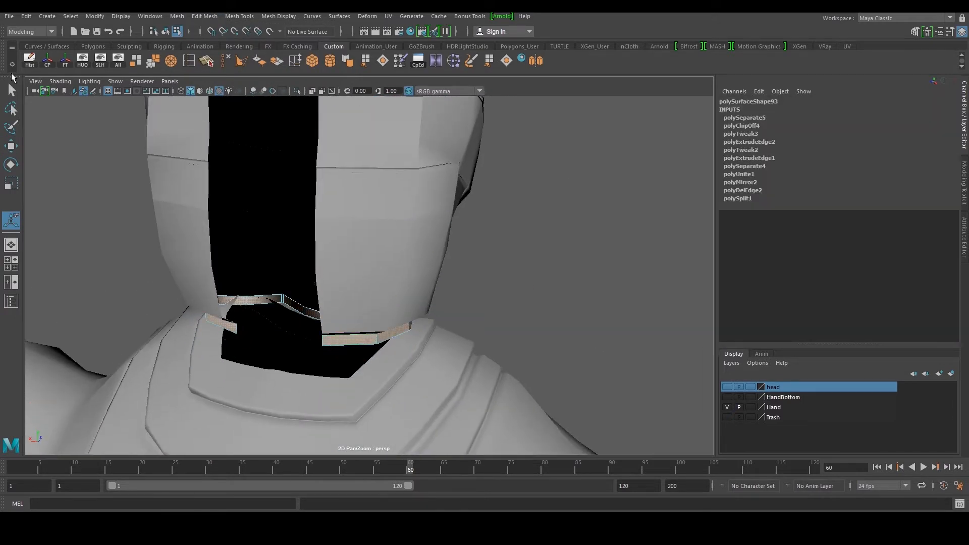
{"action": "right_click_drag", "start_coordinate": [360, 336], "coordinate": [437, 220]}
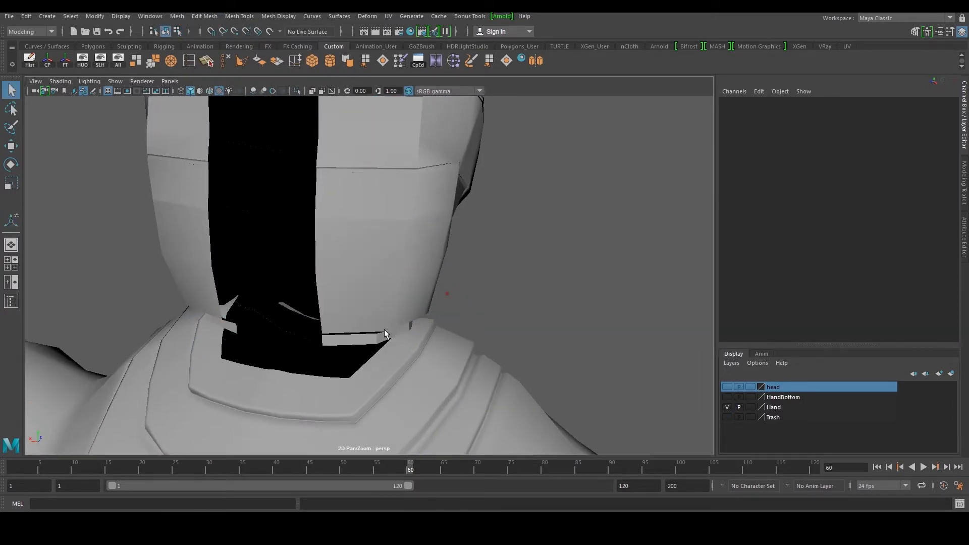
{"action": "left_click", "coordinate": [387, 333]}
{"action": "left_click", "coordinate": [365, 337]}
{"action": "left_click", "coordinate": [30, 60]}
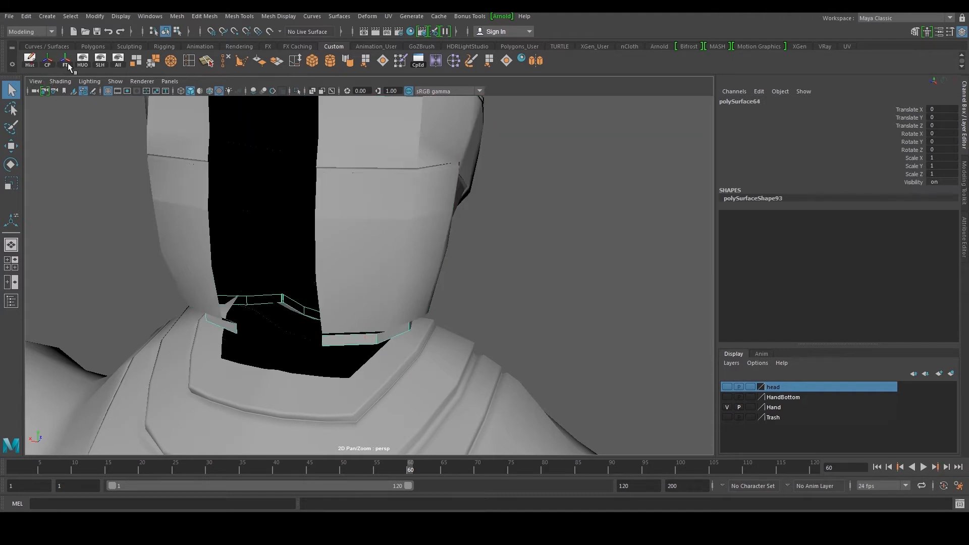
{"action": "left_click", "coordinate": [82, 60]}
Step: Try to clean up the narrow stepped edges in the middle of the neck strip
{"action": "left_click_drag", "start_coordinate": [260, 162], "coordinate": [311, 344], "text": "alt"}
{"action": "right_click_drag", "start_coordinate": [300, 308], "coordinate": [325, 314], "text": "alt"}
{"action": "left_click_drag", "start_coordinate": [325, 314], "coordinate": [354, 290], "text": "alt"}
{"action": "left_click_drag", "start_coordinate": [317, 258], "coordinate": [382, 375]}
{"action": "scroll", "coordinate": [378, 357], "scroll_direction": "up", "scroll_amount": 3}
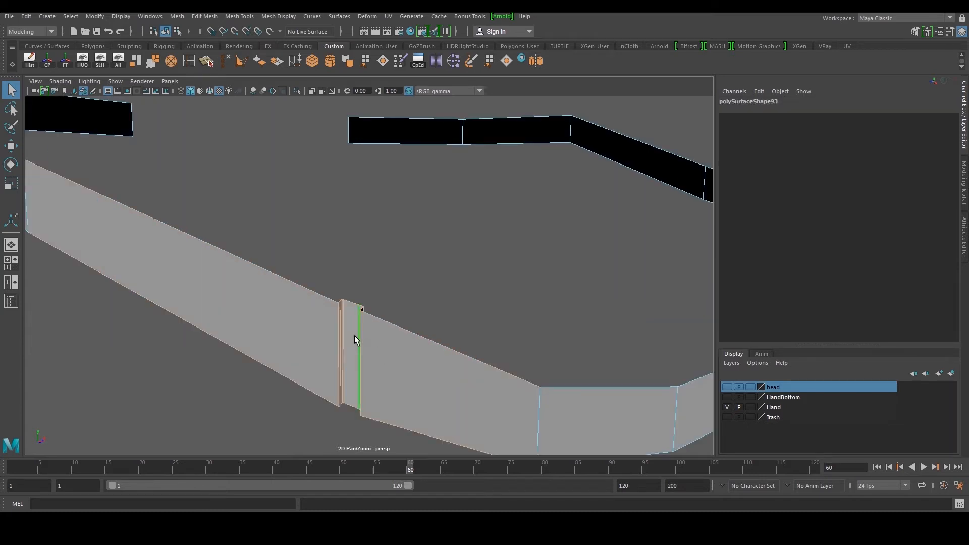
{"action": "scroll", "coordinate": [355, 336], "scroll_direction": "down", "scroll_amount": 5}
{"action": "mouse_move", "coordinate": [339, 319]}
{"action": "left_mouse_down", "text": "alt"}
{"action": "mouse_move", "coordinate": [316, 329]}
{"action": "mouse_move", "coordinate": [340, 309]}
{"action": "left_mouse_up", "text": "alt"}
{"action": "scroll", "coordinate": [348, 303], "scroll_direction": "up", "scroll_amount": 5}
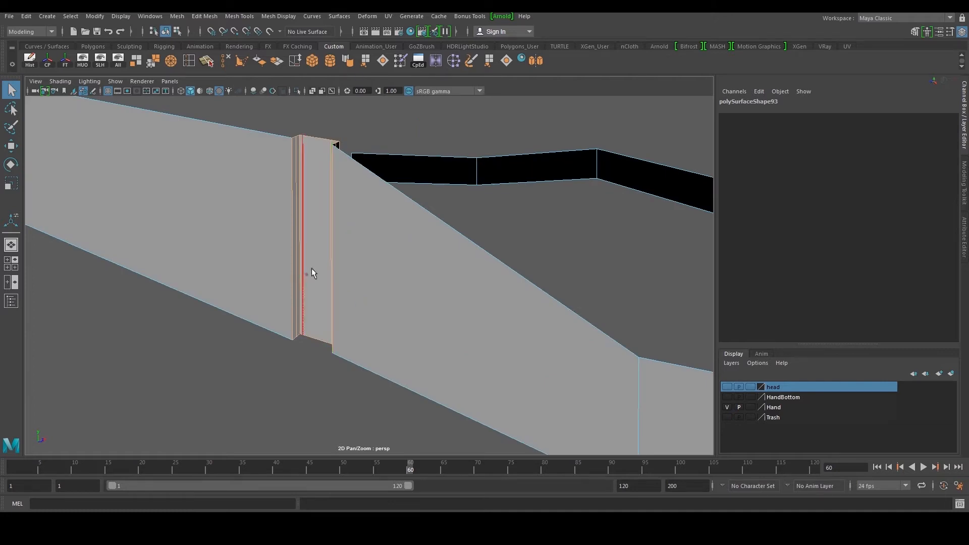
{"action": "left_click", "coordinate": [227, 60]}
{"action": "scroll", "coordinate": [401, 173], "scroll_direction": "down", "scroll_amount": 5}
{"action": "left_click_drag", "start_coordinate": [435, 211], "coordinate": [423, 238], "text": "alt"}
{"action": "right_click_drag", "start_coordinate": [452, 280], "coordinate": [451, 281]}
{"action": "key", "text": "ctrl+z"}
{"action": "key", "text": "ctrl+z"}
{"action": "mouse_move", "coordinate": [450, 278]}
{"action": "left_mouse_down", "text": "alt"}
{"action": "mouse_move", "coordinate": [484, 287]}
{"action": "mouse_move", "coordinate": [462, 295]}
{"action": "mouse_move", "coordinate": [450, 329]}
{"action": "mouse_move", "coordinate": [437, 286]}
{"action": "left_mouse_up", "text": "alt"}
Step: Delete the redundant vertical edges of the narrow step in the neck strip, leaving the other edges deselected
{"action": "left_click_drag", "start_coordinate": [348, 222], "coordinate": [347, 280], "text": "alt"}
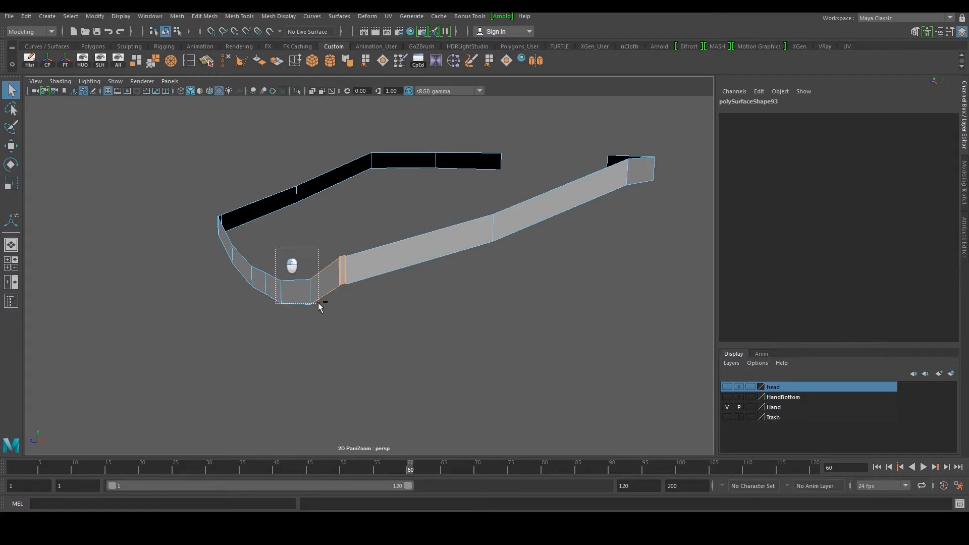
{"action": "scroll", "coordinate": [344, 288], "scroll_direction": "up", "scroll_amount": 5}
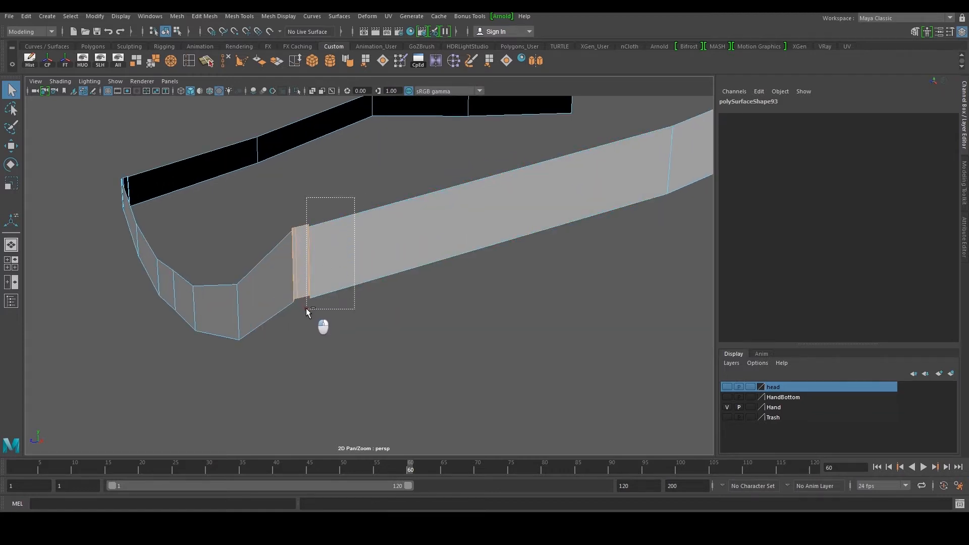
{"action": "left_click_drag", "start_coordinate": [306, 308], "coordinate": [305, 309], "text": "ctrl"}
{"action": "key", "text": "ctrl+z"}
{"action": "left_click", "coordinate": [295, 254], "text": "ctrl"}
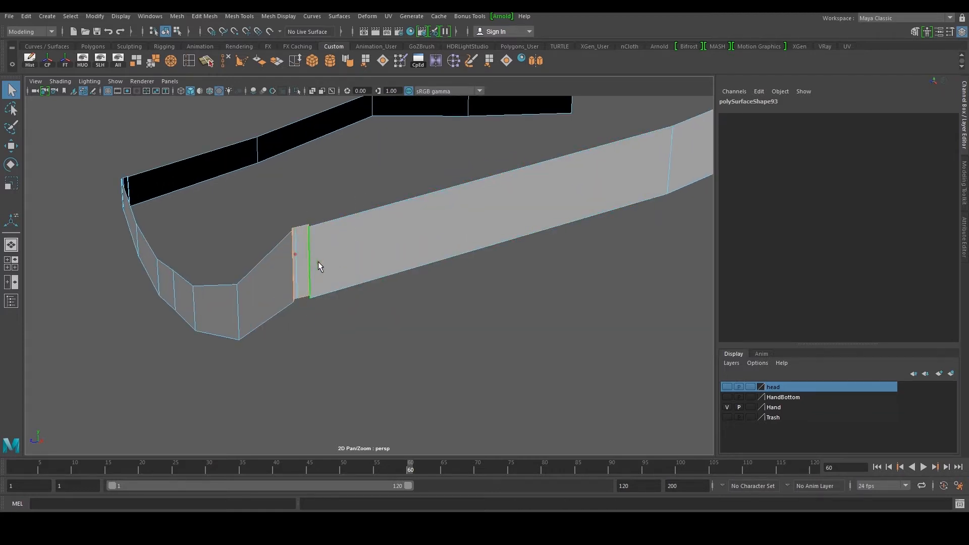
{"action": "left_click", "coordinate": [242, 62]}
Step: Delete the faces on one half of the neck strip
{"action": "key", "text": "f"}
{"action": "right_click_drag", "start_coordinate": [286, 248], "coordinate": [291, 262]}
{"action": "scroll", "coordinate": [290, 262], "scroll_direction": "down", "scroll_amount": 3}
{"action": "left_click_drag", "start_coordinate": [227, 159], "coordinate": [339, 315]}
{"action": "key", "text": "Delete"}
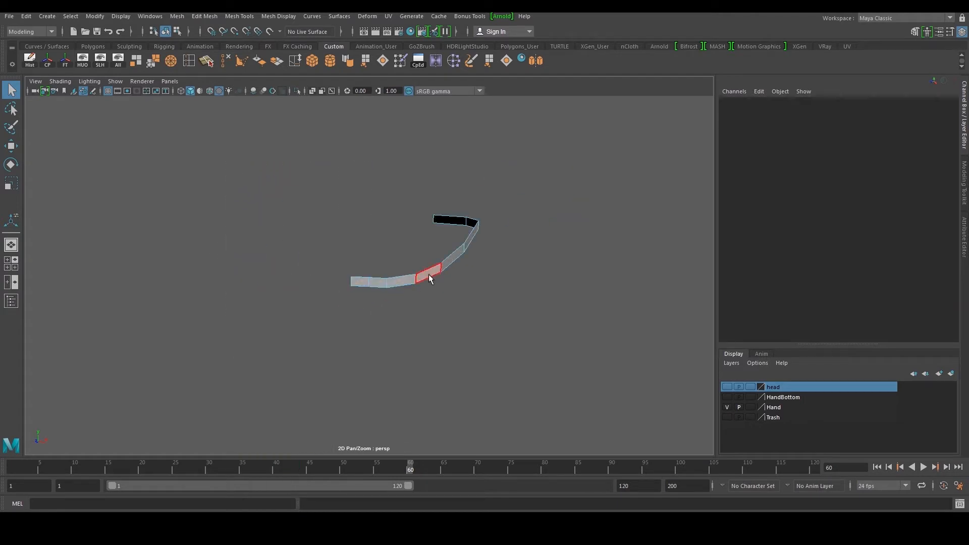
Step: Move vertices of the remaining half strip to even out its curve
{"action": "left_click_drag", "start_coordinate": [429, 274], "coordinate": [404, 311], "text": "alt"}
{"action": "mouse_move", "coordinate": [429, 352]}
{"action": "left_mouse_down"}
{"action": "mouse_move", "coordinate": [394, 353]}
{"action": "mouse_move", "coordinate": [392, 374]}
{"action": "mouse_move", "coordinate": [411, 368]}
{"action": "mouse_move", "coordinate": [349, 371]}
{"action": "mouse_move", "coordinate": [397, 337]}
{"action": "mouse_move", "coordinate": [440, 344]}
{"action": "mouse_move", "coordinate": [388, 331]}
{"action": "mouse_move", "coordinate": [425, 353]}
{"action": "left_mouse_up"}
{"action": "key", "text": "w"}
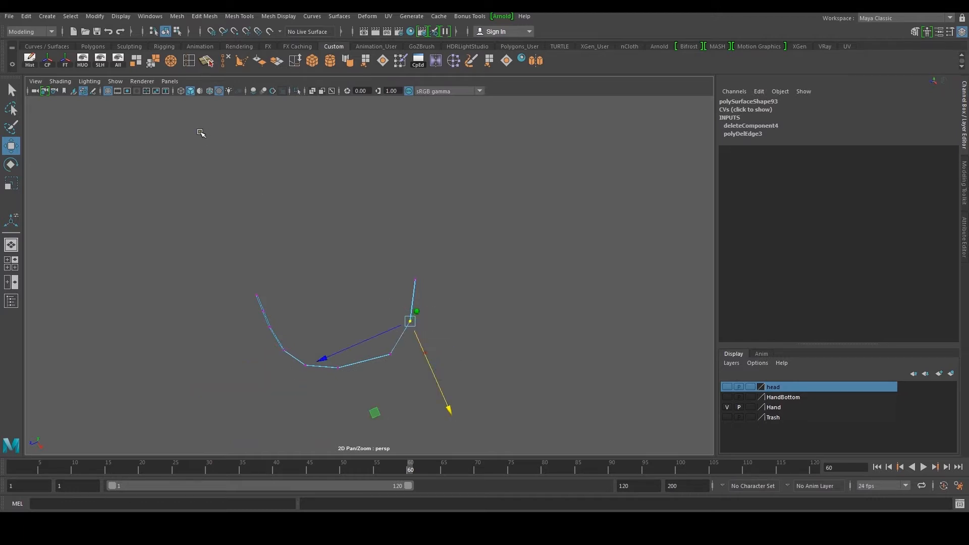
Step: Insert three edge loops across the long segments of the half strip
{"action": "left_click", "coordinate": [185, 66]}
{"action": "left_click", "coordinate": [373, 288], "text": "ctrl"}
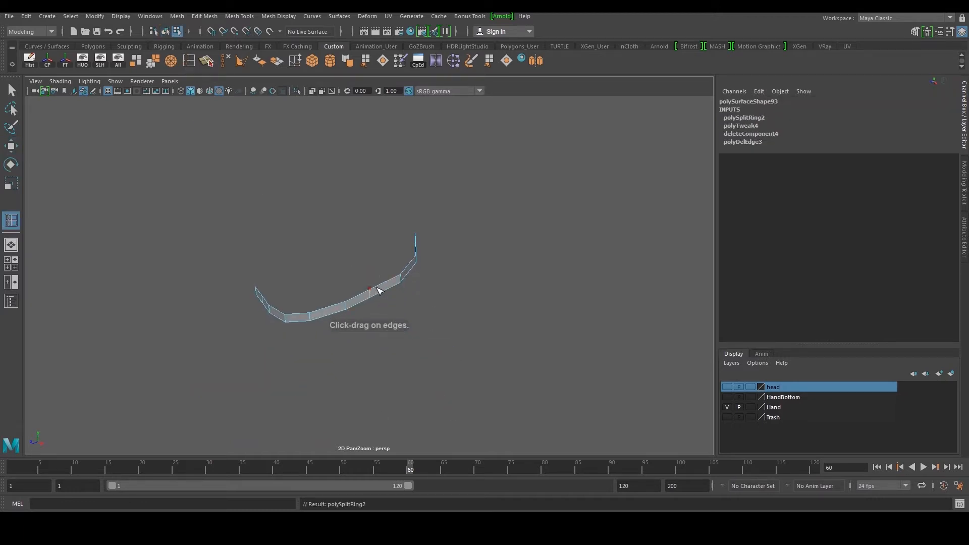
{"action": "left_click_drag", "start_coordinate": [395, 302], "coordinate": [375, 297], "text": "alt"}
{"action": "left_click", "coordinate": [387, 290], "text": "ctrl"}
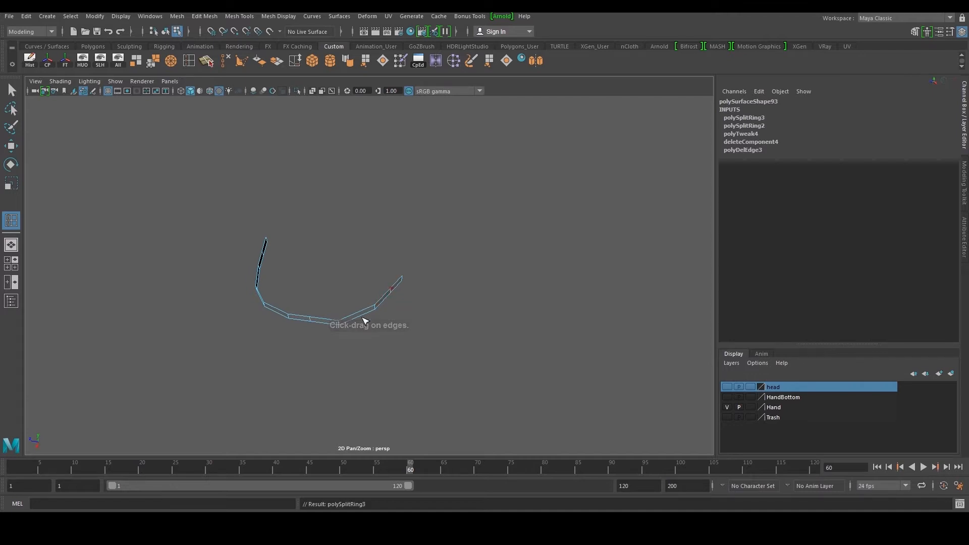
{"action": "left_click", "coordinate": [360, 310], "text": "ctrl"}
Step: Move the strip's vertices outward to form a smooth rounded curve
{"action": "key", "text": "w"}
{"action": "right_click_drag", "start_coordinate": [360, 309], "coordinate": [397, 284], "text": "alt"}
{"action": "left_click_drag", "start_coordinate": [396, 283], "coordinate": [401, 394]}
{"action": "left_click_drag", "start_coordinate": [338, 349], "coordinate": [338, 421]}
{"action": "middle_click_drag", "start_coordinate": [338, 422], "coordinate": [362, 378], "text": "alt"}
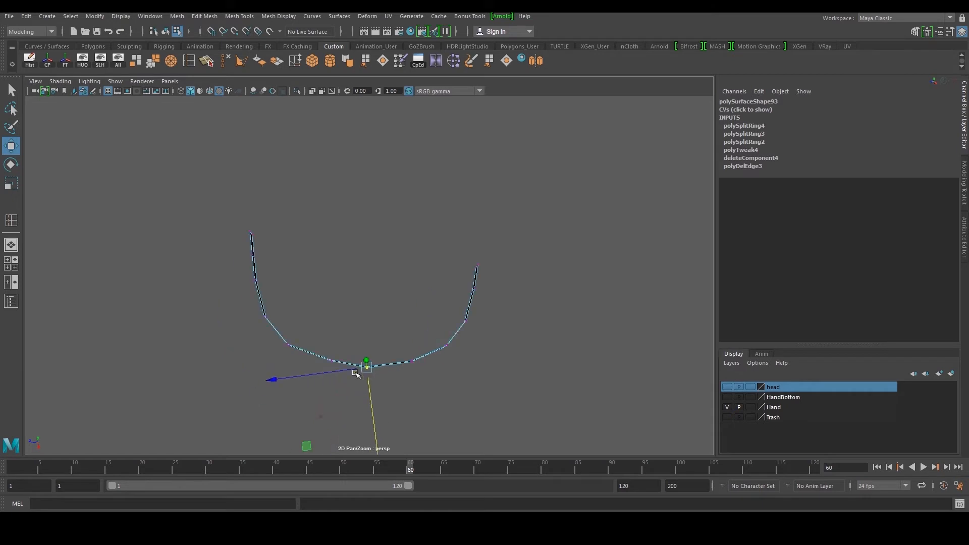
{"action": "left_click_drag", "start_coordinate": [280, 334], "coordinate": [391, 268]}
Step: Select all lower border edges of the neck strip in the side view
{"action": "key", "text": "space"}
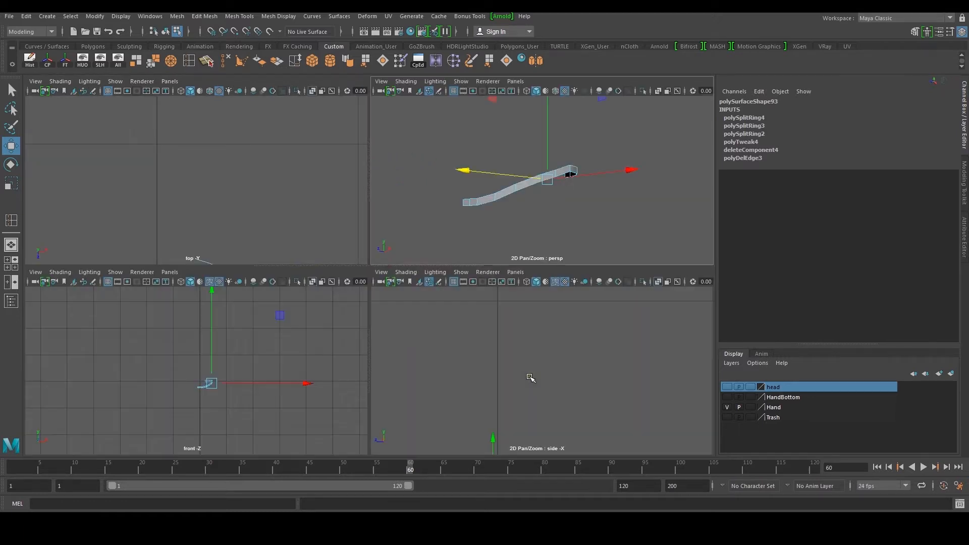
{"action": "key", "text": "space"}
{"action": "key", "text": "f"}
{"action": "left_click", "coordinate": [288, 310], "text": "shift"}
{"action": "left_click", "coordinate": [225, 348], "text": "shift"}
{"action": "left_click", "coordinate": [192, 371], "text": "shift"}
{"action": "left_click", "coordinate": [449, 249], "text": "shift"}
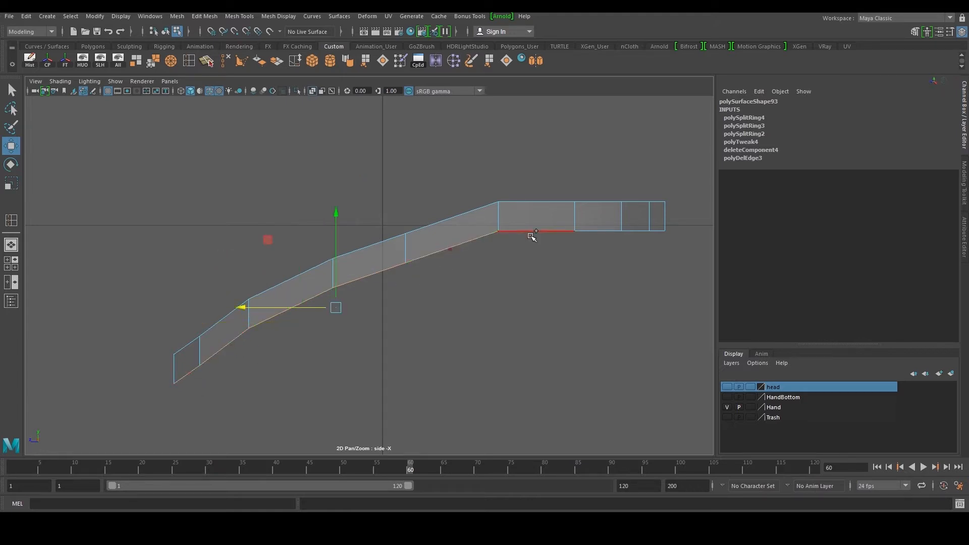
{"action": "left_click", "coordinate": [606, 232], "text": "shift"}
{"action": "left_click", "coordinate": [656, 230], "text": "shift"}
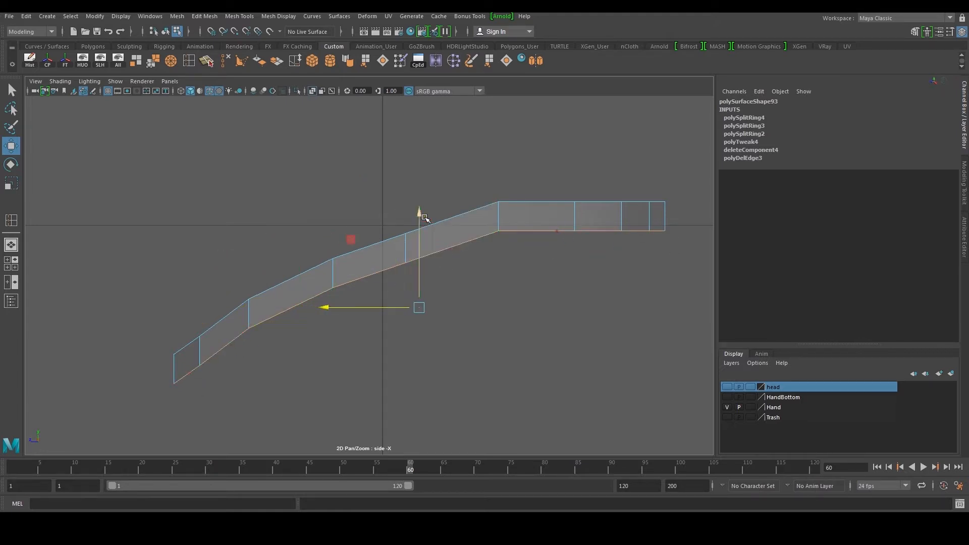
Step: Try to extrude the strip's lower edges downward in perspective with all hidden objects shown
{"action": "scroll", "coordinate": [400, 294], "scroll_direction": "down", "scroll_amount": 5}
{"action": "left_click", "coordinate": [124, 62]}
{"action": "key", "text": "space"}
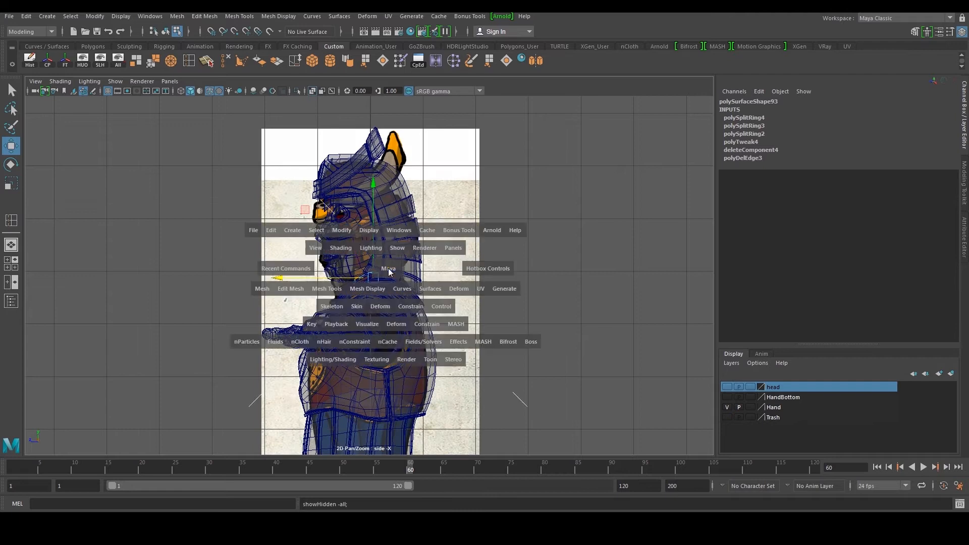
{"action": "key", "text": "space"}
{"action": "left_click_drag", "start_coordinate": [431, 240], "coordinate": [419, 278], "text": "alt"}
{"action": "right_click_drag", "start_coordinate": [416, 276], "coordinate": [415, 304], "text": "shift"}
{"action": "key", "text": "w"}
{"action": "left_click_drag", "start_coordinate": [390, 202], "coordinate": [389, 226]}
{"action": "key", "text": "ctrl+z"}
{"action": "key", "text": "ctrl+z"}
{"action": "key", "text": "ctrl+z"}
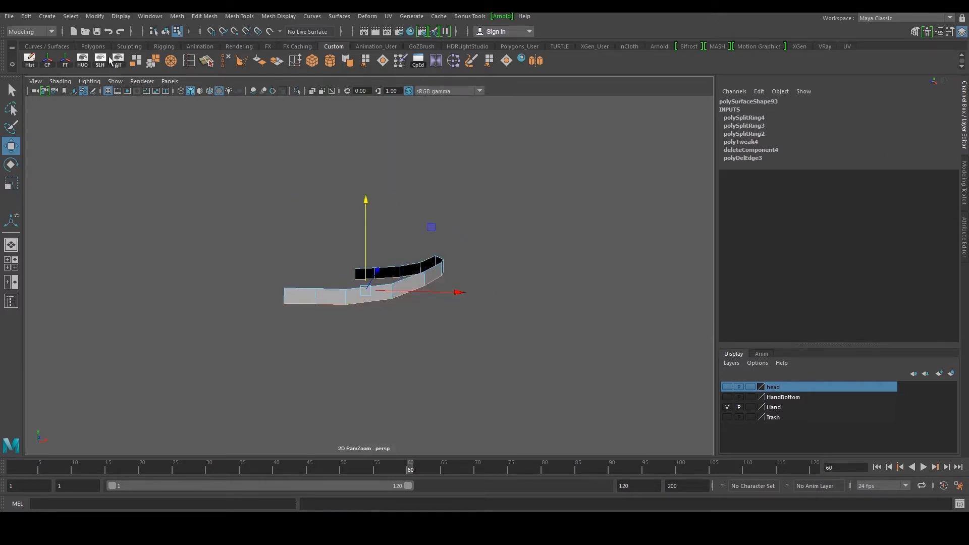
Step: Show all hidden objects, then extrude the strip's lower border edges and pull them down toward the collar
{"action": "left_click", "coordinate": [114, 60]}
{"action": "left_click_drag", "start_coordinate": [253, 164], "coordinate": [353, 271], "text": "alt"}
{"action": "right_click_drag", "start_coordinate": [393, 260], "coordinate": [386, 287], "text": "shift"}
{"action": "left_click_drag", "start_coordinate": [348, 205], "coordinate": [354, 235]}
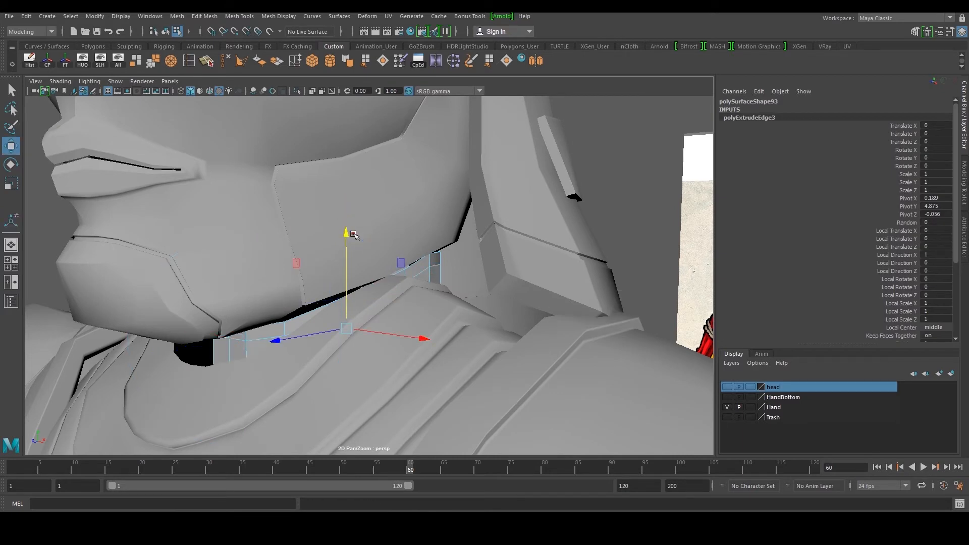
Step: Return to object mode, select the neck strip and hide the head to expose the collar opening
{"action": "scroll", "coordinate": [312, 319], "scroll_direction": "down", "scroll_amount": 4}
{"action": "scroll", "coordinate": [284, 312], "scroll_direction": "up", "scroll_amount": 4}
{"action": "left_click_drag", "start_coordinate": [261, 328], "coordinate": [307, 307], "text": "alt"}
{"action": "right_click_drag", "start_coordinate": [307, 244], "coordinate": [358, 236]}
{"action": "scroll", "coordinate": [485, 222], "scroll_direction": "down", "scroll_amount": 5}
{"action": "left_click", "coordinate": [602, 203]}
{"action": "left_click_drag", "start_coordinate": [603, 203], "coordinate": [522, 231], "text": "alt"}
{"action": "scroll", "coordinate": [454, 253], "scroll_direction": "down", "scroll_amount": 3}
{"action": "left_click", "coordinate": [362, 292]}
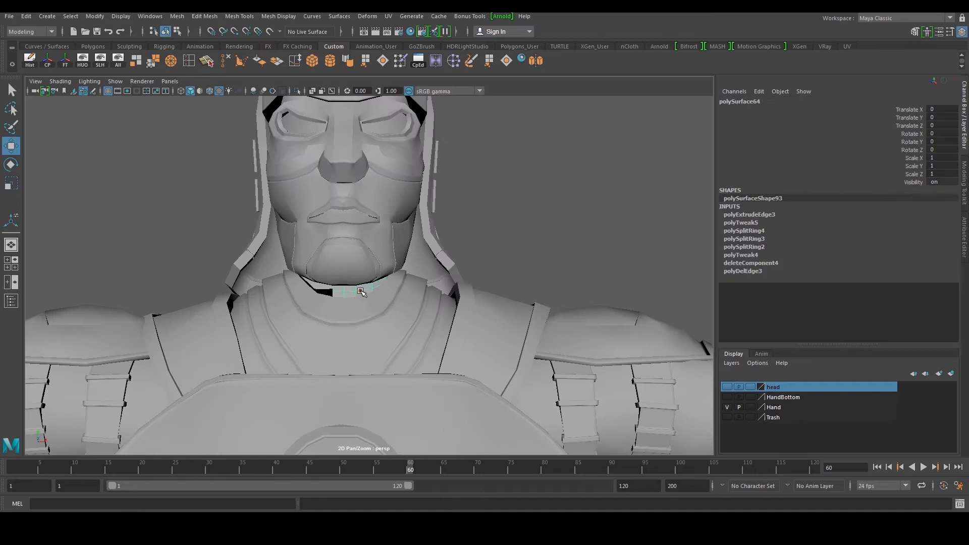
{"action": "left_click", "coordinate": [84, 62]}
Step: Move the vertices along one side of the neck strip to fit them to the collar opening
{"action": "left_click_drag", "start_coordinate": [437, 229], "coordinate": [299, 238], "text": "alt"}
{"action": "scroll", "coordinate": [354, 283], "scroll_direction": "up", "scroll_amount": 4}
{"action": "left_click_drag", "start_coordinate": [392, 303], "coordinate": [371, 314], "text": "alt"}
{"action": "left_click", "coordinate": [359, 312]}
{"action": "right_click_drag", "start_coordinate": [375, 314], "coordinate": [349, 314]}
{"action": "left_click_drag", "start_coordinate": [325, 314], "coordinate": [378, 321], "text": "alt"}
{"action": "left_click_drag", "start_coordinate": [500, 268], "coordinate": [319, 334]}
{"action": "scroll", "coordinate": [381, 329], "scroll_direction": "up", "scroll_amount": 3}
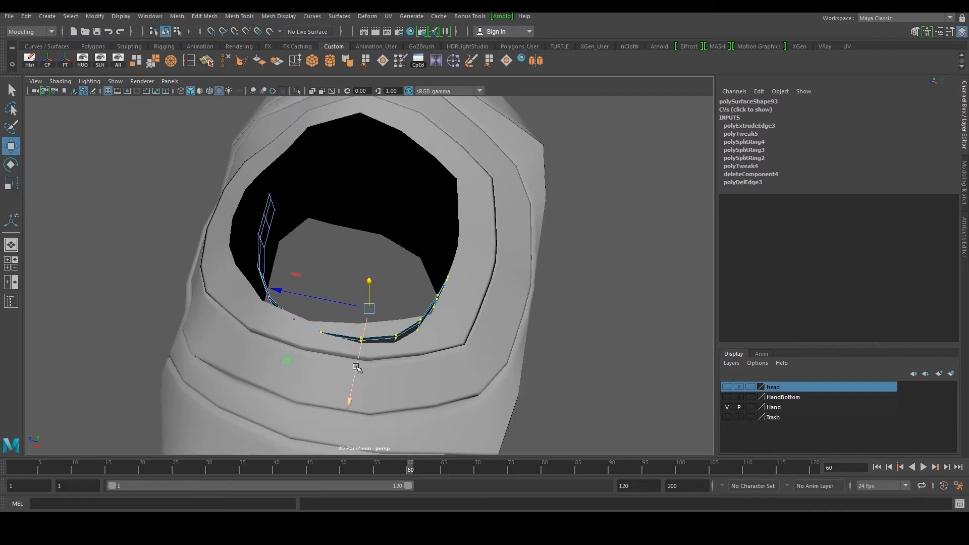
{"action": "left_click_drag", "start_coordinate": [378, 315], "coordinate": [382, 331], "text": "alt"}
{"action": "left_click_drag", "start_coordinate": [547, 203], "coordinate": [289, 389]}
{"action": "left_click_drag", "start_coordinate": [361, 409], "coordinate": [360, 401]}
Step: Shift progressively smaller groups of the neck strip's vertices inward to follow the collar's inner rim
{"action": "left_click_drag", "start_coordinate": [241, 268], "coordinate": [317, 346], "text": "ctrl"}
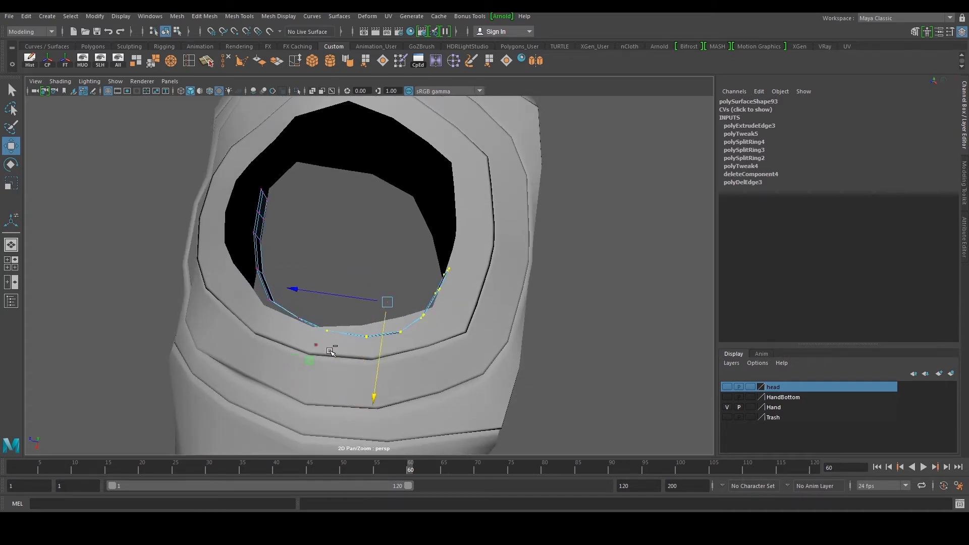
{"action": "left_click_drag", "start_coordinate": [378, 380], "coordinate": [384, 374]}
{"action": "left_click_drag", "start_coordinate": [289, 275], "coordinate": [348, 355], "text": "ctrl"}
{"action": "left_click_drag", "start_coordinate": [401, 396], "coordinate": [425, 372]}
{"action": "key", "text": "ctrl+z"}
{"action": "left_click_drag", "start_coordinate": [374, 232], "coordinate": [548, 407]}
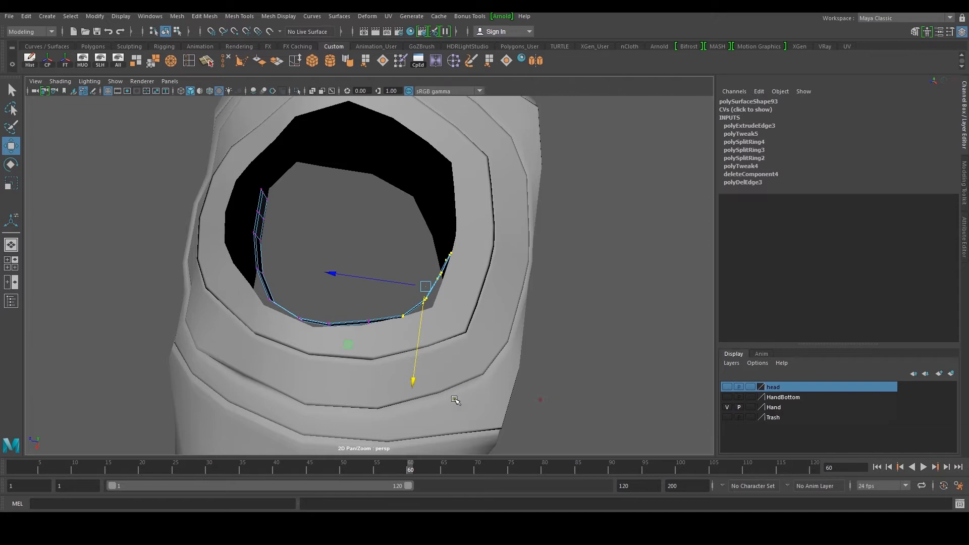
{"action": "left_click_drag", "start_coordinate": [413, 380], "coordinate": [286, 331]}
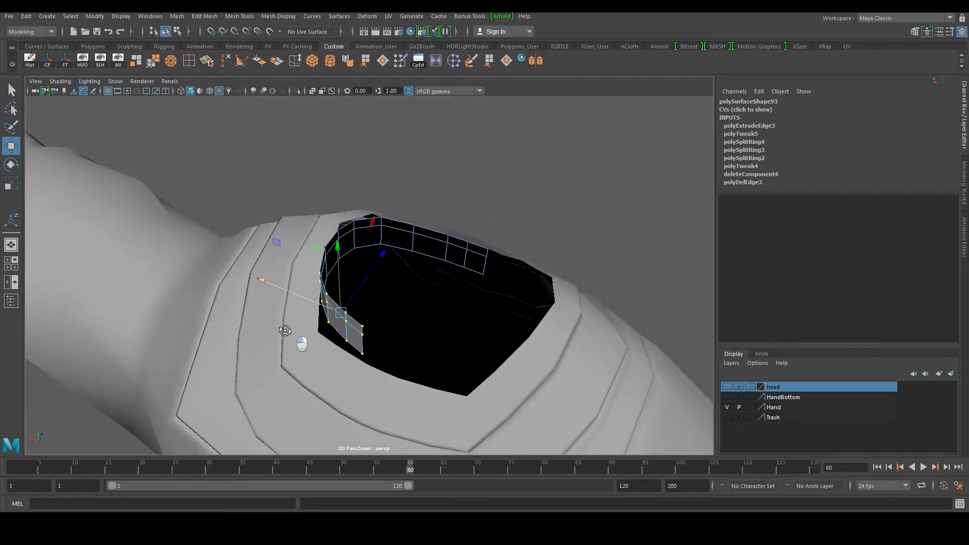
Step: Extrude only the neck strip's bottom border edges and move them down inside the collar
{"action": "right_click_drag", "start_coordinate": [414, 254], "coordinate": [420, 235]}
{"action": "double_click", "coordinate": [430, 255]}
{"action": "mouse_move", "coordinate": [437, 258]}
{"action": "left_mouse_down", "text": "alt"}
{"action": "mouse_move", "coordinate": [369, 233]}
{"action": "mouse_move", "coordinate": [347, 237]}
{"action": "mouse_move", "coordinate": [424, 258]}
{"action": "left_mouse_up", "text": "alt"}
{"action": "left_click_drag", "start_coordinate": [321, 199], "coordinate": [407, 256], "text": "ctrl"}
{"action": "left_click_drag", "start_coordinate": [335, 253], "coordinate": [394, 257], "text": "alt"}
{"action": "left_click_drag", "start_coordinate": [263, 192], "coordinate": [419, 256], "text": "ctrl"}
{"action": "right_click_drag", "start_coordinate": [417, 260], "coordinate": [417, 270], "text": "shift"}
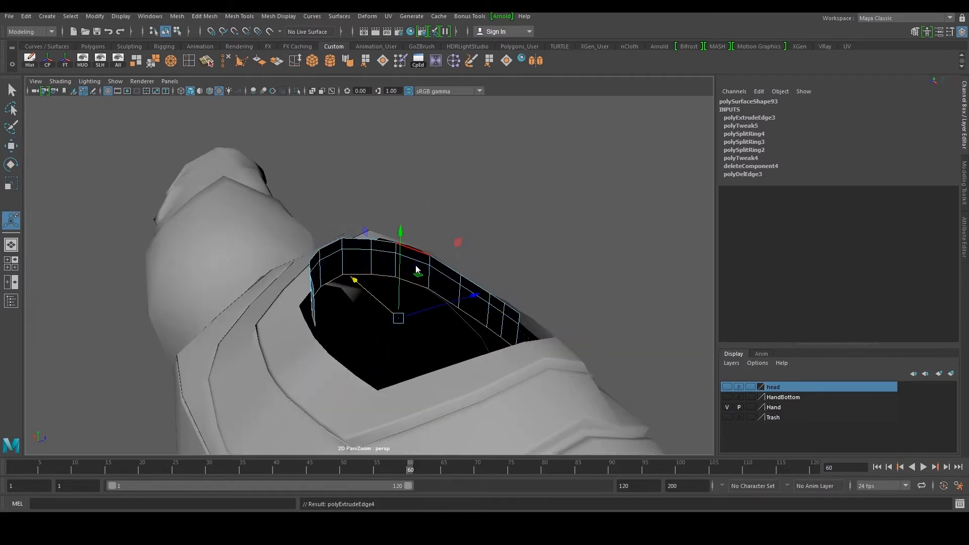
{"action": "key", "text": "w"}
{"action": "left_click_drag", "start_coordinate": [407, 243], "coordinate": [370, 280], "text": "alt"}
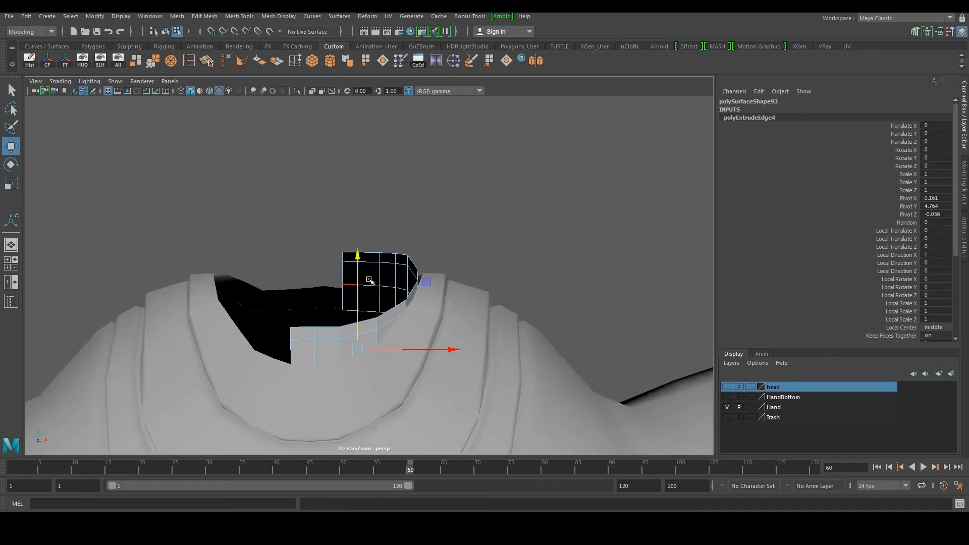
Step: Soften the neck strip's edges and show all hidden objects again
{"action": "right_click_drag", "start_coordinate": [313, 253], "coordinate": [397, 218]}
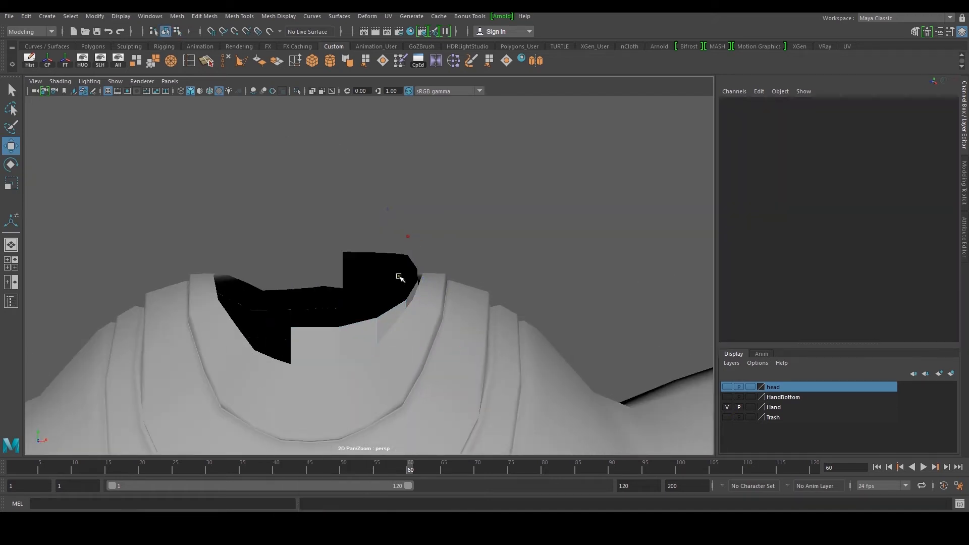
{"action": "left_click", "coordinate": [347, 61]}
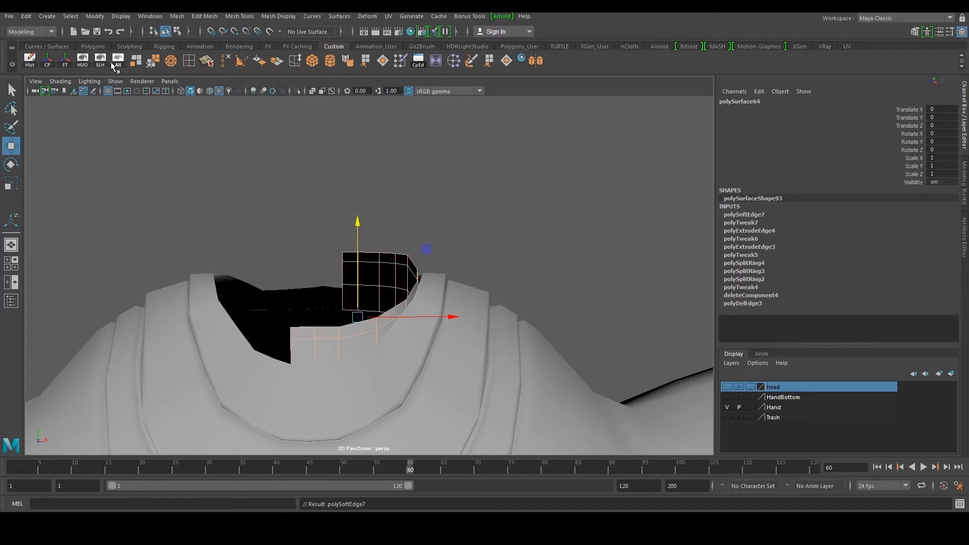
{"action": "left_click", "coordinate": [113, 64]}
{"action": "scroll", "coordinate": [494, 202], "scroll_direction": "down", "scroll_amount": 5}
{"action": "left_click", "coordinate": [525, 225]}
{"action": "scroll", "coordinate": [526, 224], "scroll_direction": "down", "scroll_amount": 5}
{"action": "left_click_drag", "start_coordinate": [526, 225], "coordinate": [484, 223], "text": "alt"}
{"action": "scroll", "coordinate": [396, 251], "scroll_direction": "up", "scroll_amount": 6}
{"action": "scroll", "coordinate": [357, 296], "scroll_direction": "up", "scroll_amount": 4}
Step: Select the neck strip in the four-view layout and hide every unselected object
{"action": "left_click", "coordinate": [333, 281]}
{"action": "left_click", "coordinate": [422, 276]}
{"action": "key", "text": "space"}
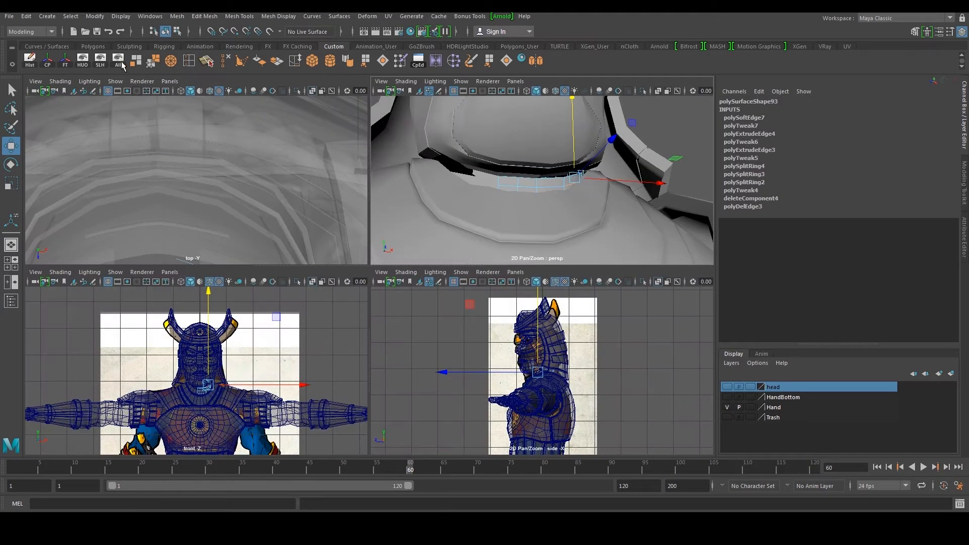
{"action": "left_click", "coordinate": [90, 61]}
{"action": "key", "text": "ctrl+z"}
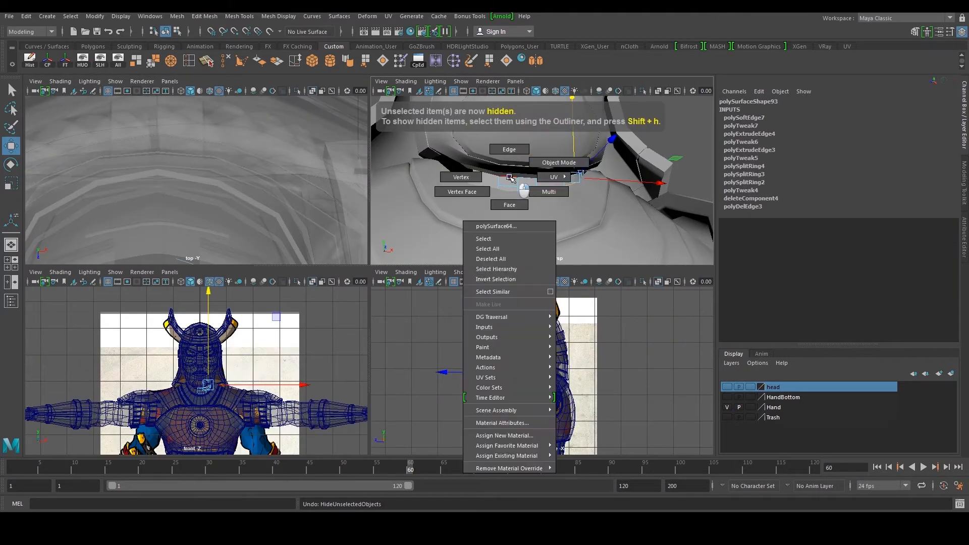
{"action": "key", "text": "F8"}
{"action": "left_click", "coordinate": [87, 57]}
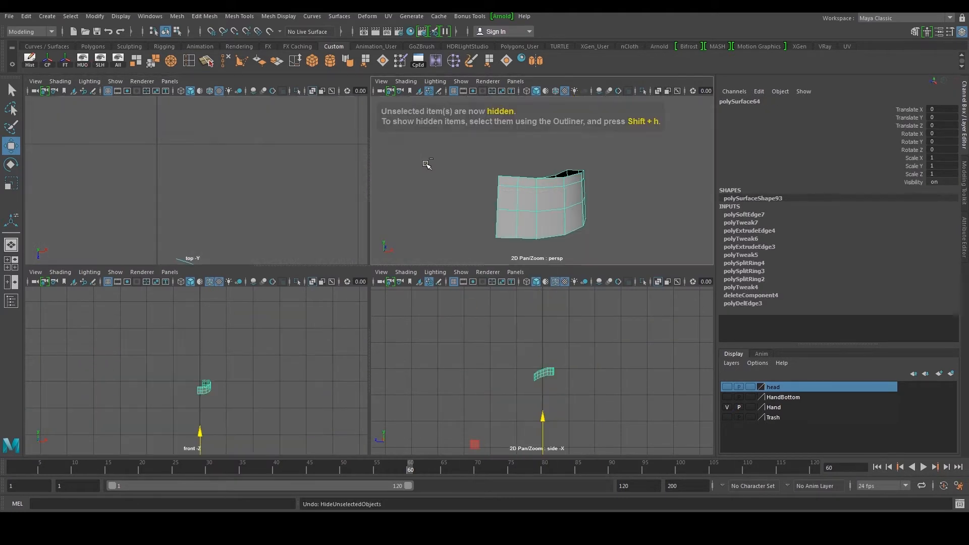
Step: Undo the last hide and isolate the neck strip together with the head piece in a single perspective view
{"action": "key", "text": "ctrl+z"}
{"action": "left_click", "coordinate": [494, 157], "text": "shift"}
{"action": "left_click", "coordinate": [84, 59]}
{"action": "key", "text": "space"}
{"action": "left_click_drag", "start_coordinate": [375, 177], "coordinate": [504, 268], "text": "alt"}
{"action": "left_click", "coordinate": [448, 340], "text": "shift"}
{"action": "left_click", "coordinate": [449, 341]}
{"action": "left_click_drag", "start_coordinate": [449, 341], "coordinate": [369, 322], "text": "alt"}
Step: Extrude the neck strip's entire top border edge row and raise it toward the inside of the head
{"action": "key", "text": "F8"}
{"action": "left_click", "coordinate": [286, 250]}
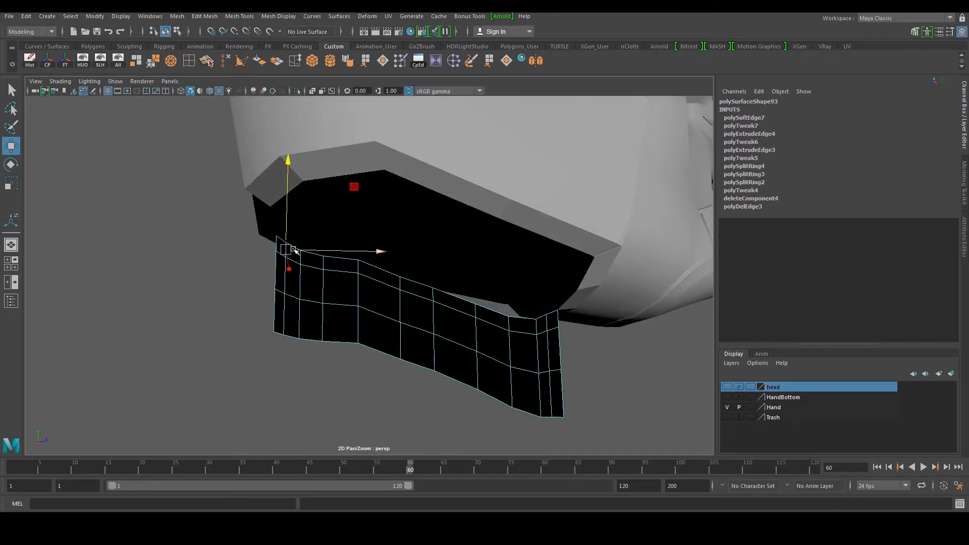
{"action": "left_click", "coordinate": [281, 239]}
{"action": "left_click", "coordinate": [295, 247], "text": "shift"}
{"action": "left_click", "coordinate": [315, 255], "text": "shift"}
{"action": "left_click", "coordinate": [337, 258], "text": "shift"}
{"action": "left_click", "coordinate": [368, 264], "text": "shift"}
{"action": "left_click", "coordinate": [424, 286], "text": "shift"}
{"action": "left_click", "coordinate": [456, 297], "text": "shift"}
{"action": "left_click", "coordinate": [504, 314], "text": "shift"}
{"action": "left_click", "coordinate": [526, 318], "text": "shift"}
{"action": "left_click", "coordinate": [542, 317], "text": "shift"}
{"action": "left_click", "coordinate": [550, 314], "text": "shift"}
{"action": "key", "text": "ctrl+e"}
{"action": "key", "text": "w"}
{"action": "left_click_drag", "start_coordinate": [402, 191], "coordinate": [403, 151]}
Step: Scale and tilt the neck strip's extruded top border so it tucks inside the head's lower rim
{"action": "key", "text": "r"}
{"action": "left_click_drag", "start_coordinate": [403, 152], "coordinate": [402, 212]}
{"action": "key", "text": "e"}
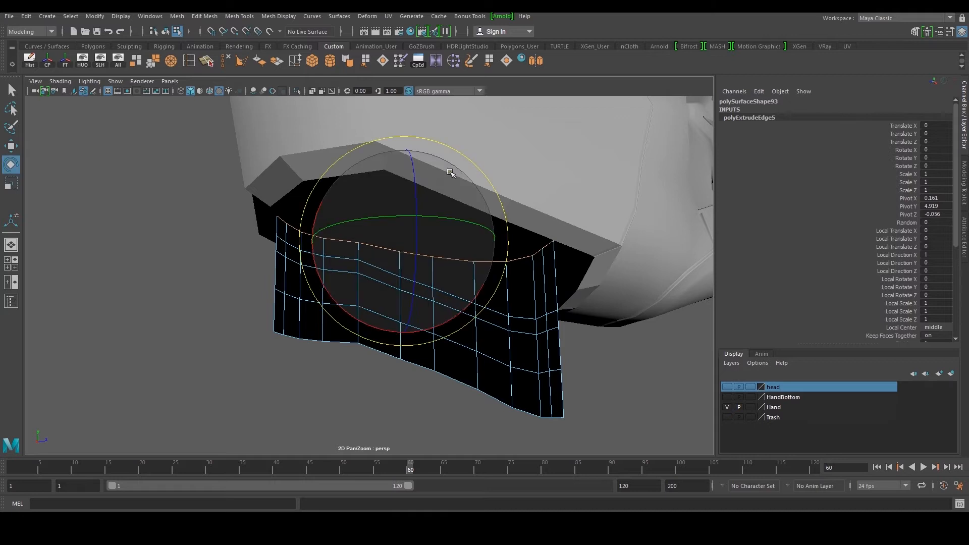
{"action": "left_click_drag", "start_coordinate": [319, 210], "coordinate": [324, 205]}
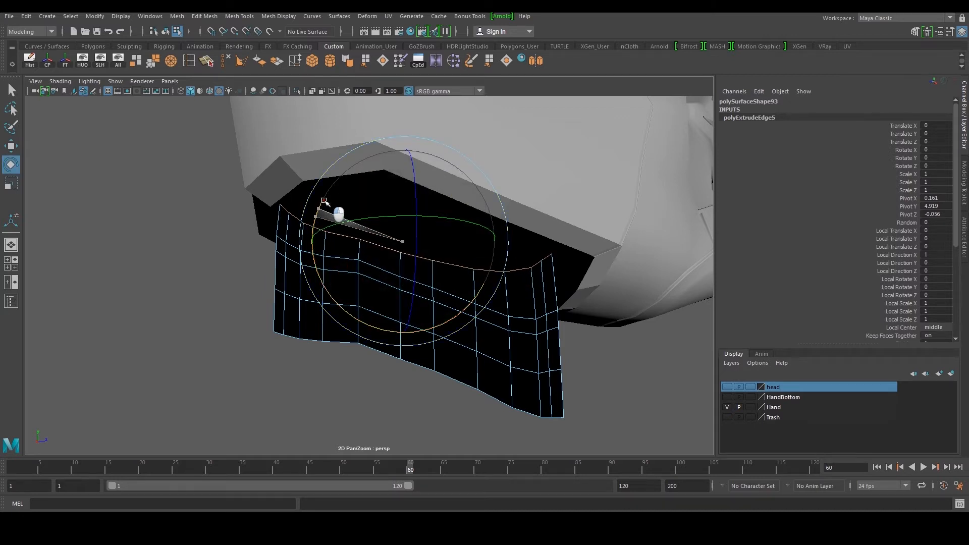
{"action": "key", "text": "w"}
{"action": "left_click_drag", "start_coordinate": [414, 190], "coordinate": [543, 203], "text": "alt"}
{"action": "right_click_drag", "start_coordinate": [375, 287], "coordinate": [459, 212]}
{"action": "left_click_drag", "start_coordinate": [398, 303], "coordinate": [494, 331], "text": "alt"}
{"action": "left_click", "coordinate": [494, 330]}
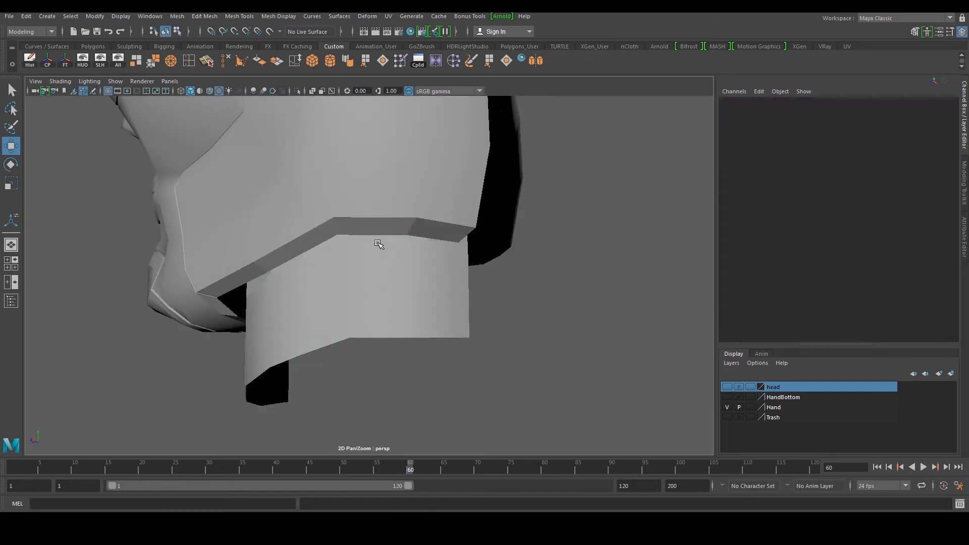
Step: Insert two edge loops along the head piece's lower rim and preview the piece smoothed
{"action": "left_click", "coordinate": [361, 202]}
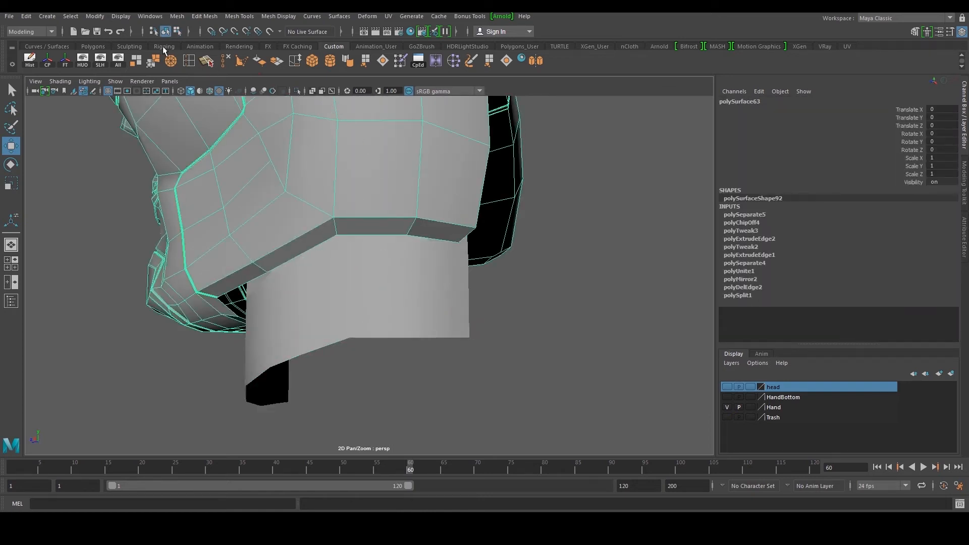
{"action": "left_click", "coordinate": [205, 62]}
{"action": "left_click_drag", "start_coordinate": [427, 205], "coordinate": [419, 220]}
{"action": "key", "text": "w"}
{"action": "right_click_drag", "start_coordinate": [432, 177], "coordinate": [484, 170]}
{"action": "key", "text": "3"}
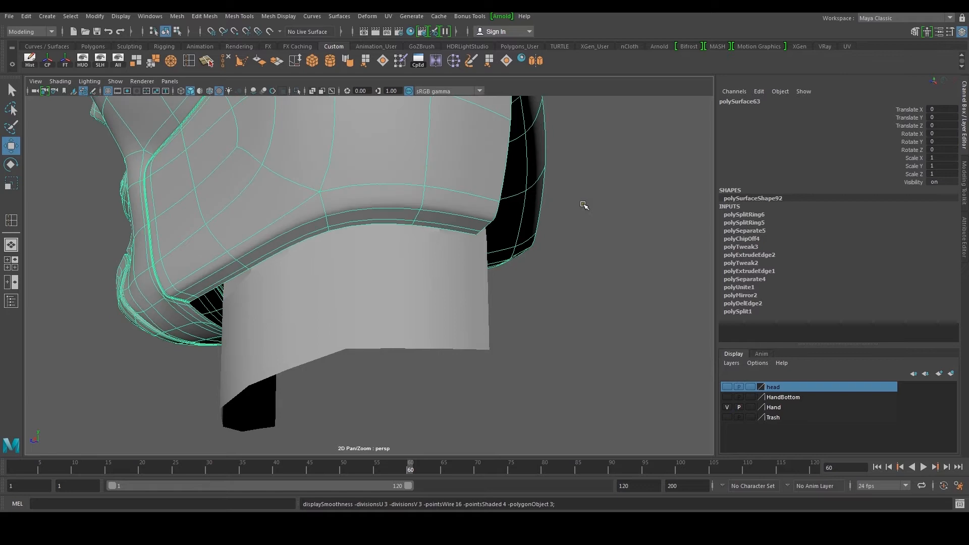
{"action": "left_click", "coordinate": [582, 205]}
Step: Display the neck piece smoothed, delete its history and show all hidden objects
{"action": "right_click_drag", "start_coordinate": [545, 215], "coordinate": [421, 245], "text": "alt"}
{"action": "left_click_drag", "start_coordinate": [420, 244], "coordinate": [517, 225], "text": "alt"}
{"action": "right_click_drag", "start_coordinate": [463, 253], "coordinate": [390, 291], "text": "alt"}
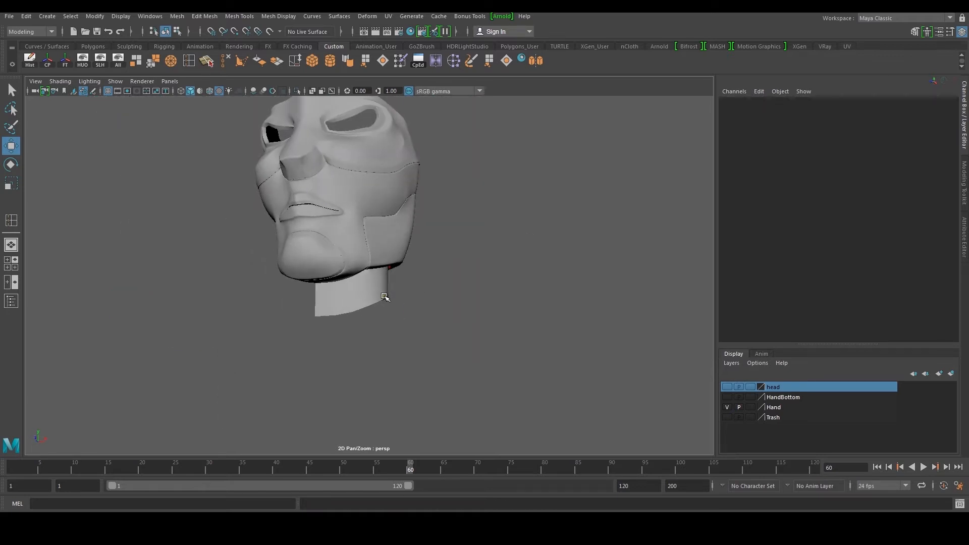
{"action": "left_click", "coordinate": [386, 296]}
{"action": "key", "text": "3"}
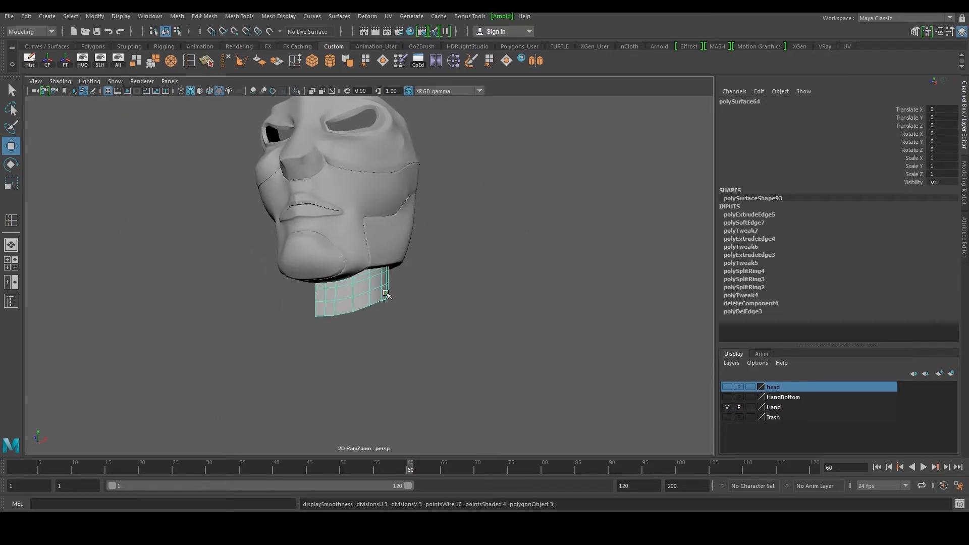
{"action": "left_click", "coordinate": [34, 63]}
{"action": "left_click", "coordinate": [116, 63]}
Step: Examine the neck's fit on the head and the whole character against the reference images
{"action": "right_click_drag", "start_coordinate": [316, 195], "coordinate": [227, 222], "text": "alt"}
{"action": "left_click", "coordinate": [546, 238]}
{"action": "left_click_drag", "start_coordinate": [434, 238], "coordinate": [381, 272], "text": "alt"}
{"action": "scroll", "coordinate": [479, 259], "scroll_direction": "down", "scroll_amount": 5}
{"action": "scroll", "coordinate": [347, 283], "scroll_direction": "up", "scroll_amount": 6}
{"action": "scroll", "coordinate": [328, 288], "scroll_direction": "down", "scroll_amount": 6}
{"action": "scroll", "coordinate": [371, 272], "scroll_direction": "up", "scroll_amount": 5}
{"action": "scroll", "coordinate": [339, 267], "scroll_direction": "down", "scroll_amount": 5}
{"action": "scroll", "coordinate": [381, 272], "scroll_direction": "down", "scroll_amount": 2}
{"action": "middle_click_drag", "start_coordinate": [398, 293], "coordinate": [421, 196], "text": "alt"}
{"action": "scroll", "coordinate": [385, 195], "scroll_direction": "down", "scroll_amount": 5}
{"action": "middle_click_drag", "start_coordinate": [466, 264], "coordinate": [456, 274], "text": "alt"}
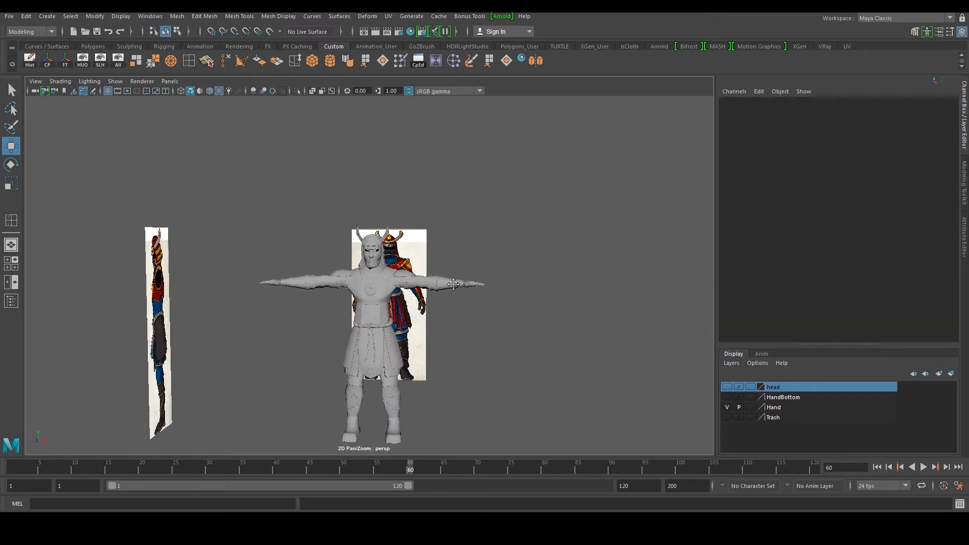
{"action": "scroll", "coordinate": [457, 275], "scroll_direction": "up", "scroll_amount": 3}
{"action": "left_click_drag", "start_coordinate": [456, 275], "coordinate": [260, 338], "text": "alt"}
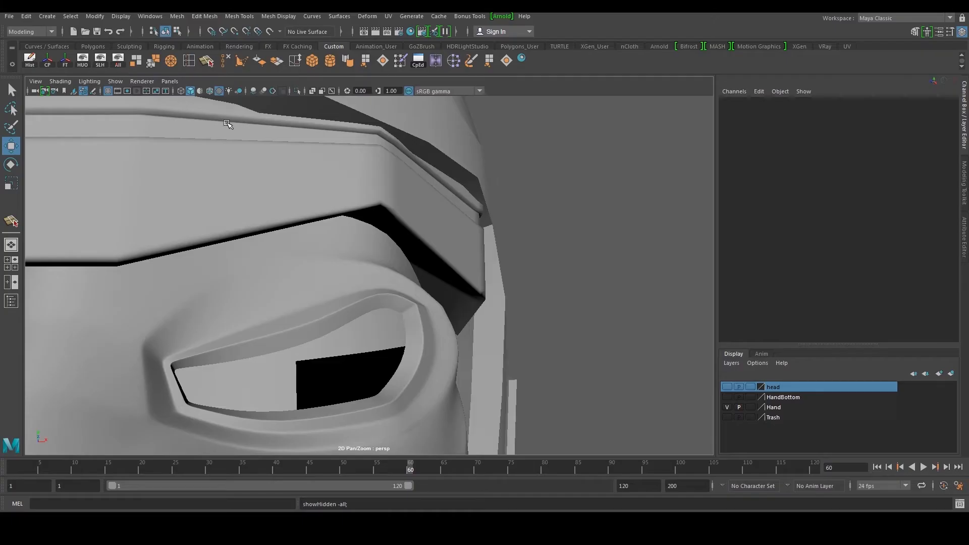
Step: Delete the face mask mesh's history and hide every other object
{"action": "left_click", "coordinate": [320, 261]}
{"action": "scroll", "coordinate": [329, 262], "scroll_direction": "down", "scroll_amount": 3}
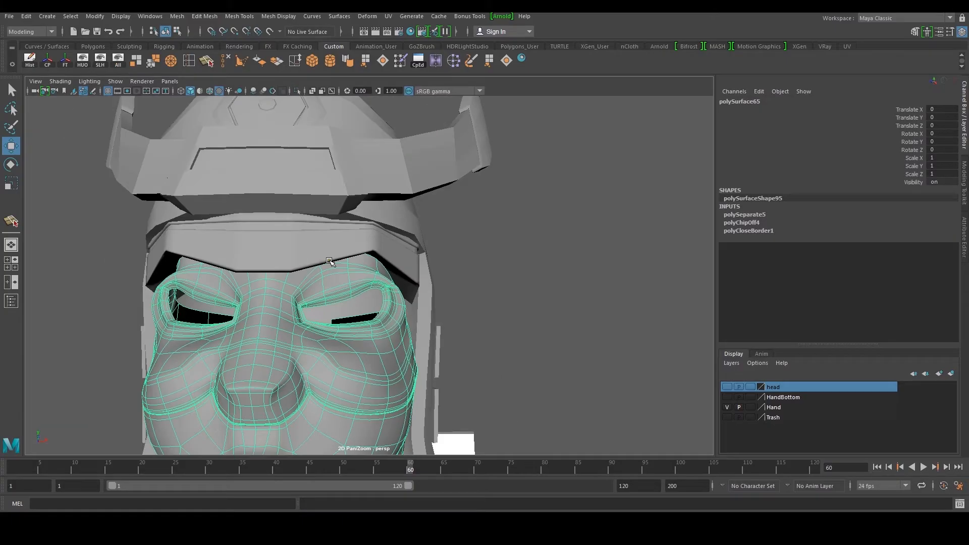
{"action": "left_click", "coordinate": [30, 60]}
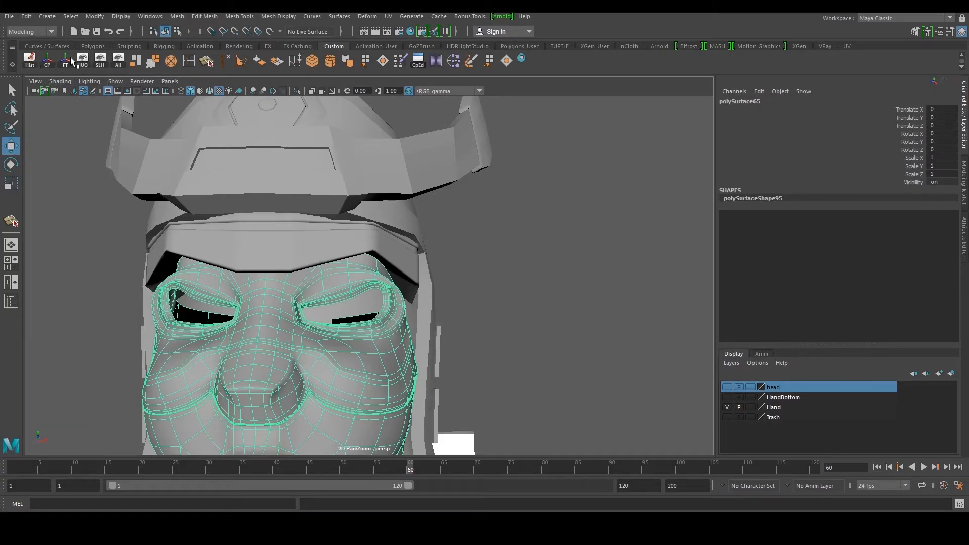
{"action": "left_click", "coordinate": [84, 66]}
{"action": "scroll", "coordinate": [387, 216], "scroll_direction": "up", "scroll_amount": 6}
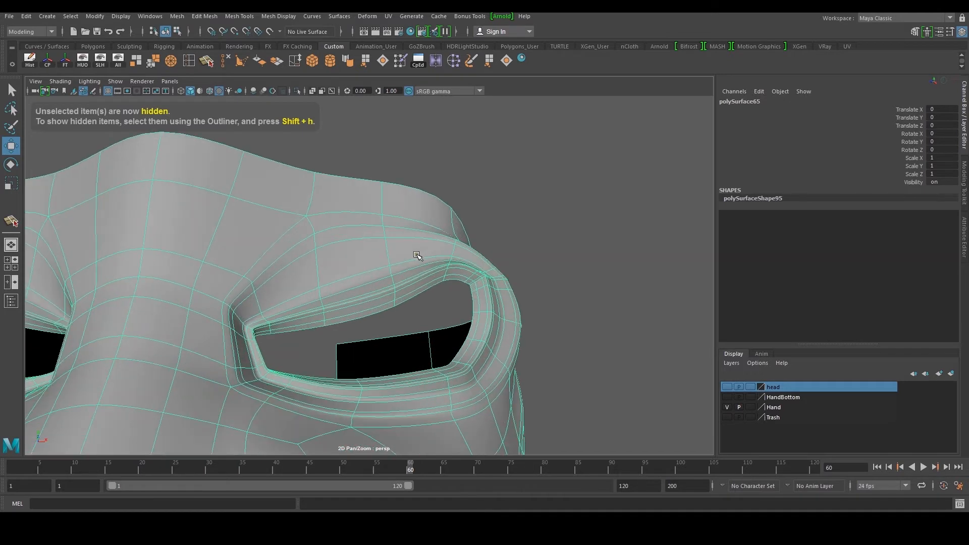
Step: Fill the hole of one eye opening in the unsmoothed face mask and extract the new face as a separate piece
{"action": "key", "text": "1"}
{"action": "right_click_drag", "start_coordinate": [443, 280], "coordinate": [453, 260]}
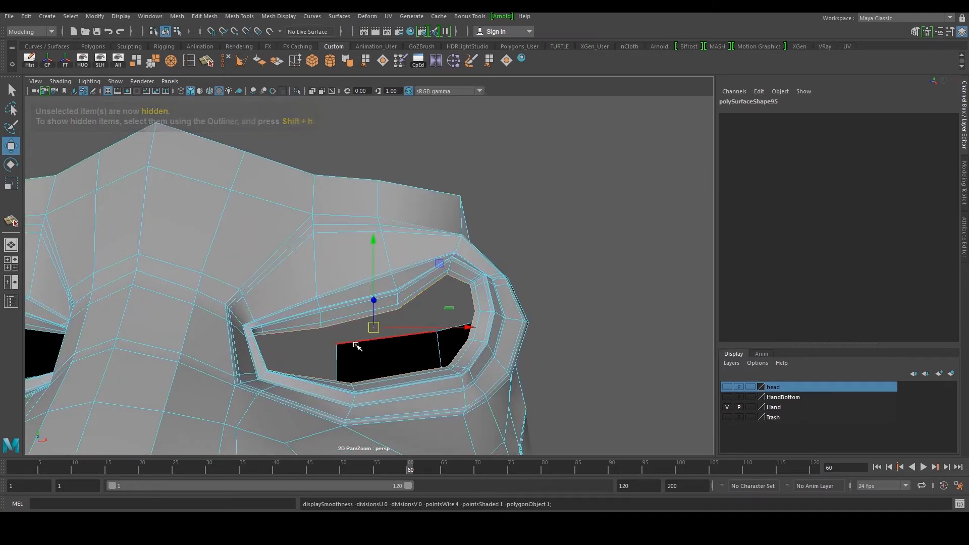
{"action": "left_click", "coordinate": [521, 60]}
{"action": "scroll", "coordinate": [498, 173], "scroll_direction": "up", "scroll_amount": 3}
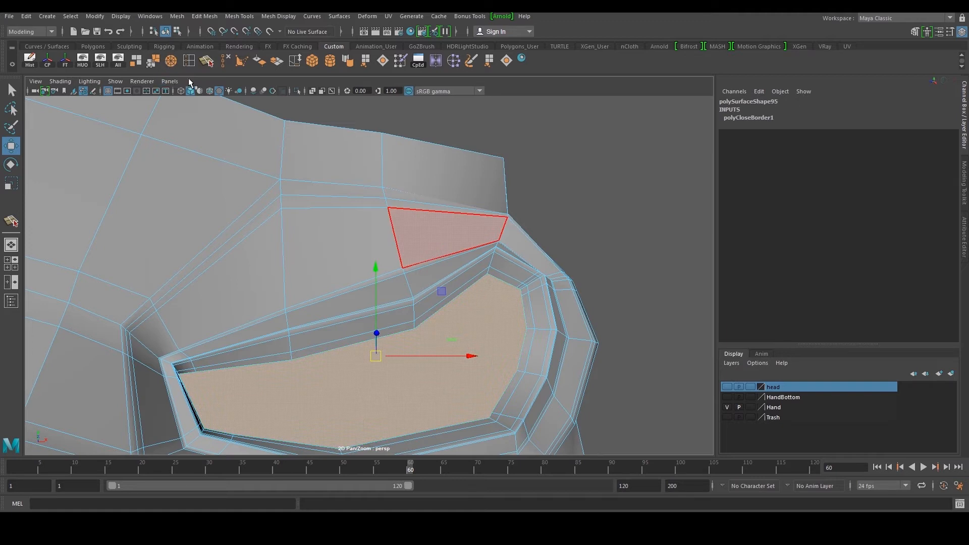
{"action": "left_click", "coordinate": [153, 61]}
{"action": "scroll", "coordinate": [428, 244], "scroll_direction": "down", "scroll_amount": 5}
{"action": "left_click", "coordinate": [574, 203]}
Step: Isolate the extracted eye face by hiding every unselected object
{"action": "right_click_drag", "start_coordinate": [415, 291], "coordinate": [469, 238]}
{"action": "left_click", "coordinate": [441, 298]}
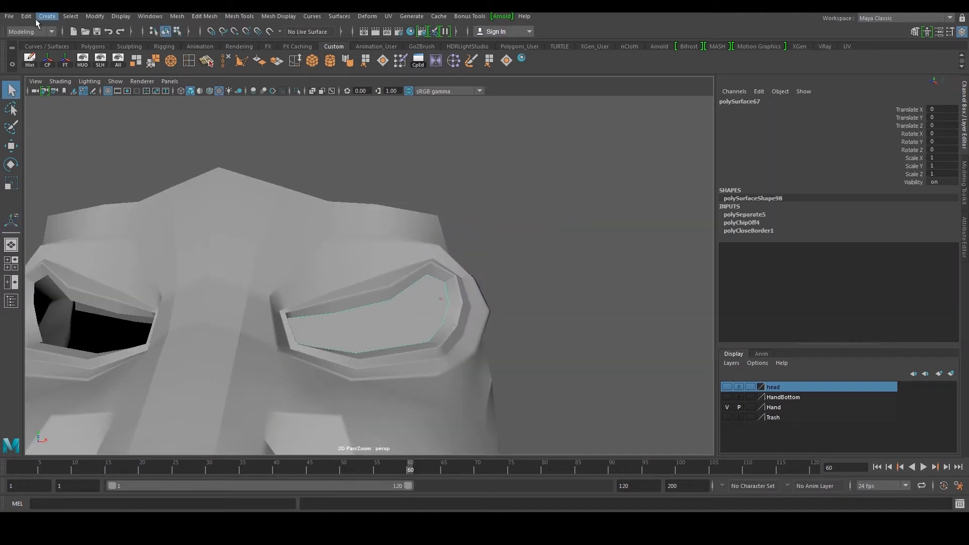
{"action": "left_click", "coordinate": [78, 64]}
{"action": "key", "text": "w"}
Step: Delete the redundant vertices around the eye face's outline, keeping only its main corner points
{"action": "key", "text": "F9"}
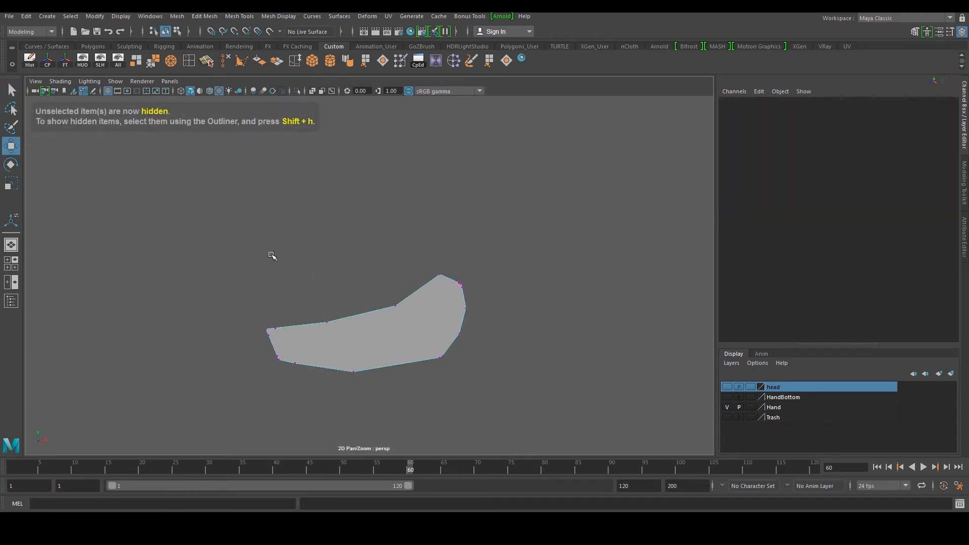
{"action": "scroll", "coordinate": [292, 256], "scroll_direction": "up", "scroll_amount": 3}
{"action": "left_click_drag", "start_coordinate": [249, 314], "coordinate": [282, 348]}
{"action": "left_click", "coordinate": [284, 339]}
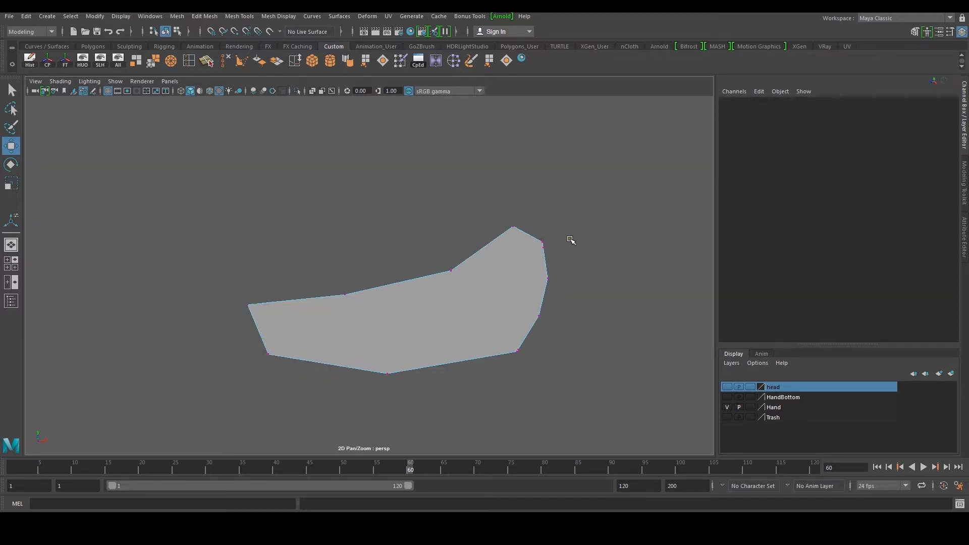
{"action": "left_click", "coordinate": [544, 248]}
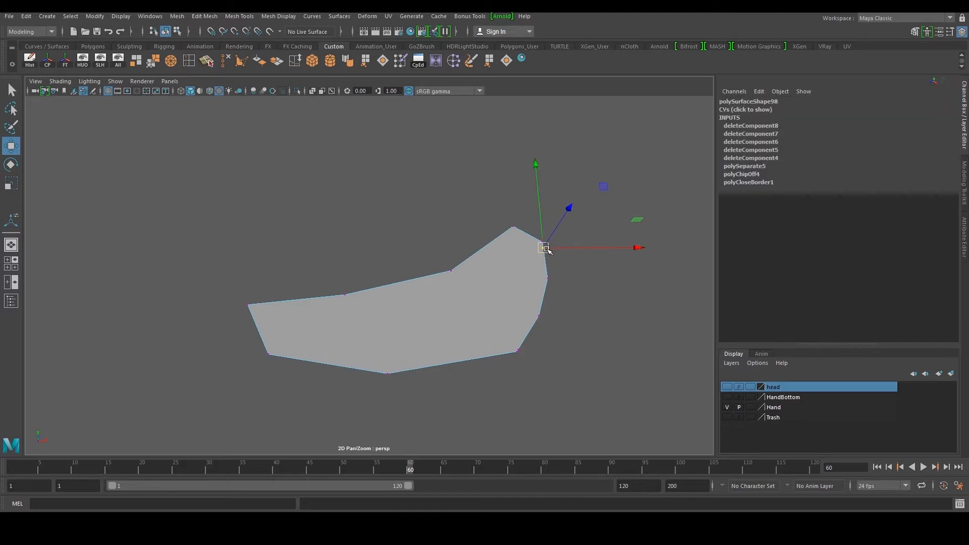
{"action": "left_click", "coordinate": [566, 281]}
{"action": "left_click", "coordinate": [517, 351]}
{"action": "left_click", "coordinate": [498, 354]}
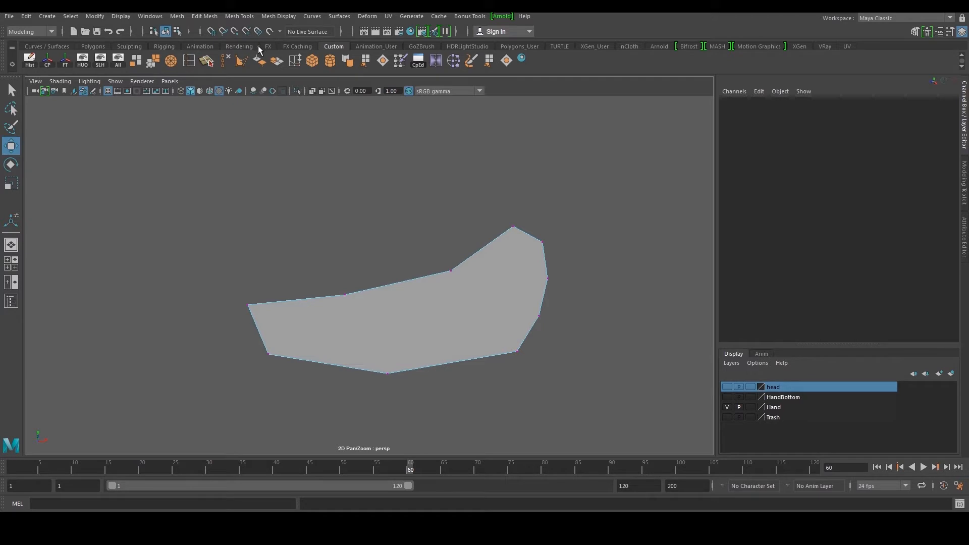
Step: Cut three edges across the eye face, linking its upper outline to the lower and outer vertices
{"action": "left_click", "coordinate": [213, 64]}
{"action": "left_click", "coordinate": [388, 373]}
{"action": "key", "text": "Return"}
{"action": "key", "text": "y"}
{"action": "left_click", "coordinate": [451, 272]}
{"action": "left_click", "coordinate": [517, 351]}
{"action": "key", "text": "Return"}
{"action": "key", "text": "y"}
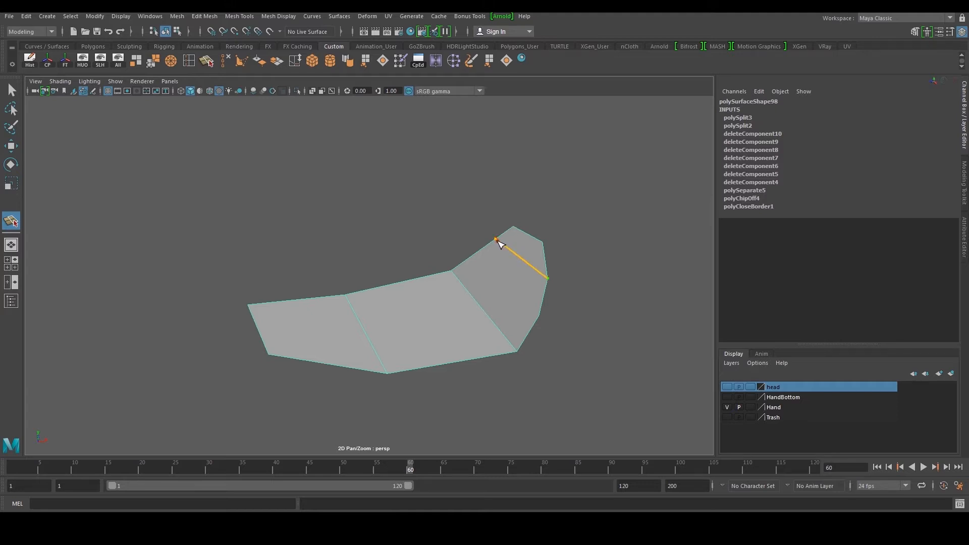
{"action": "key", "text": "Return"}
Step: Cut another edge across the eye face's outer section, from the remaining unconnected outline vertex to the upper edge
{"action": "key", "text": "w"}
{"action": "middle_click_drag", "start_coordinate": [485, 236], "coordinate": [426, 216], "text": "alt"}
{"action": "left_click_drag", "start_coordinate": [450, 273], "coordinate": [492, 308]}
{"action": "scroll", "coordinate": [411, 187], "scroll_direction": "up", "scroll_amount": 3}
{"action": "middle_click_drag", "start_coordinate": [411, 188], "coordinate": [371, 208], "text": "alt"}
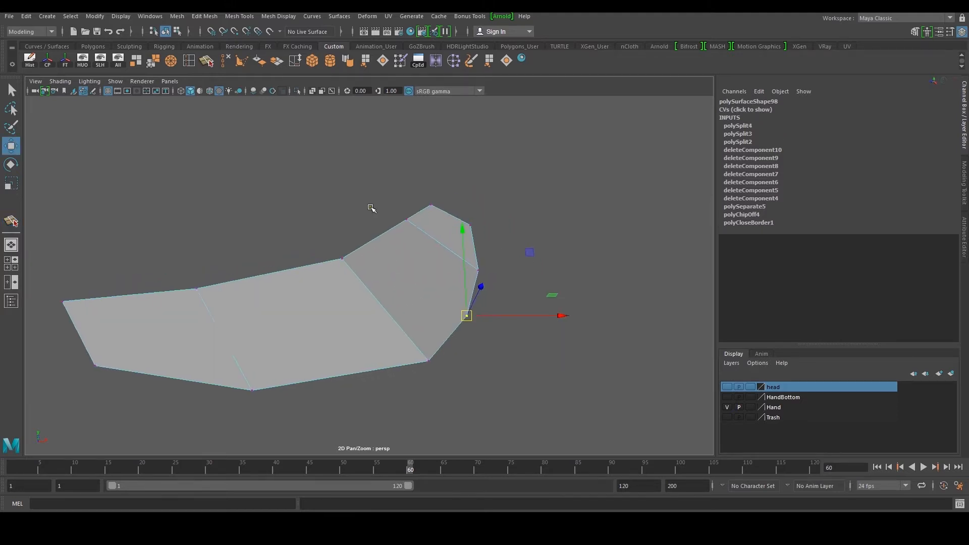
{"action": "left_click", "coordinate": [205, 63]}
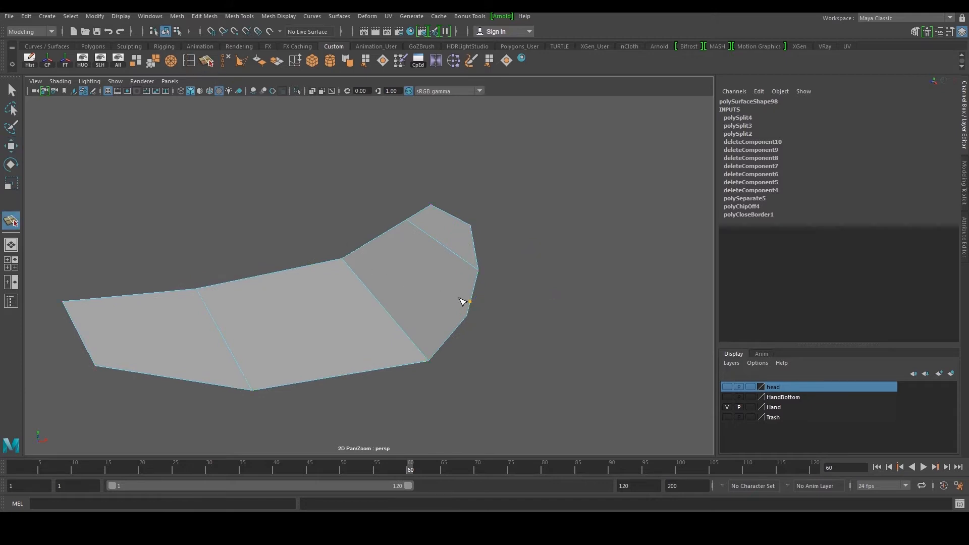
{"action": "left_click", "coordinate": [382, 247]}
{"action": "key", "text": "w"}
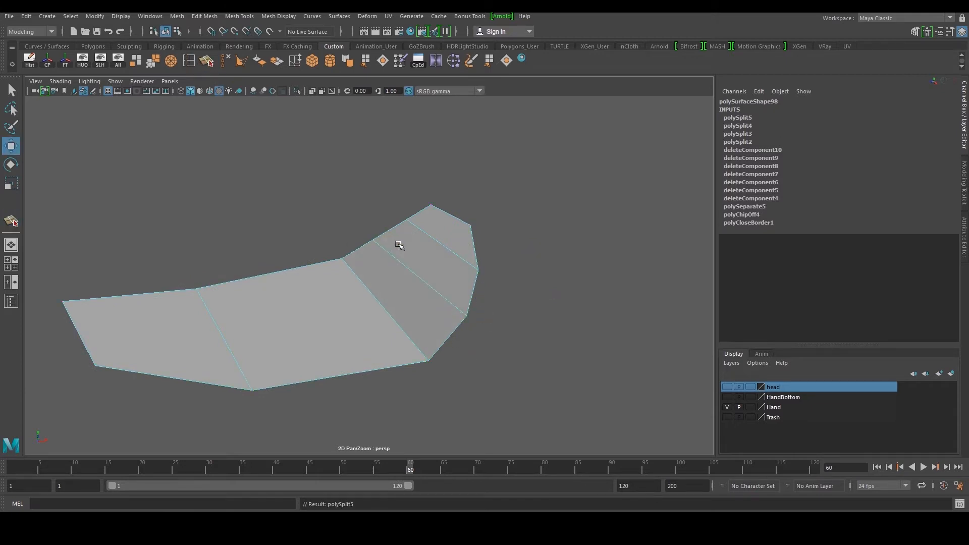
Step: Insert edge loops close to the upper, lower and both end borders of the eye face
{"action": "left_click", "coordinate": [189, 61]}
{"action": "left_click", "coordinate": [391, 253]}
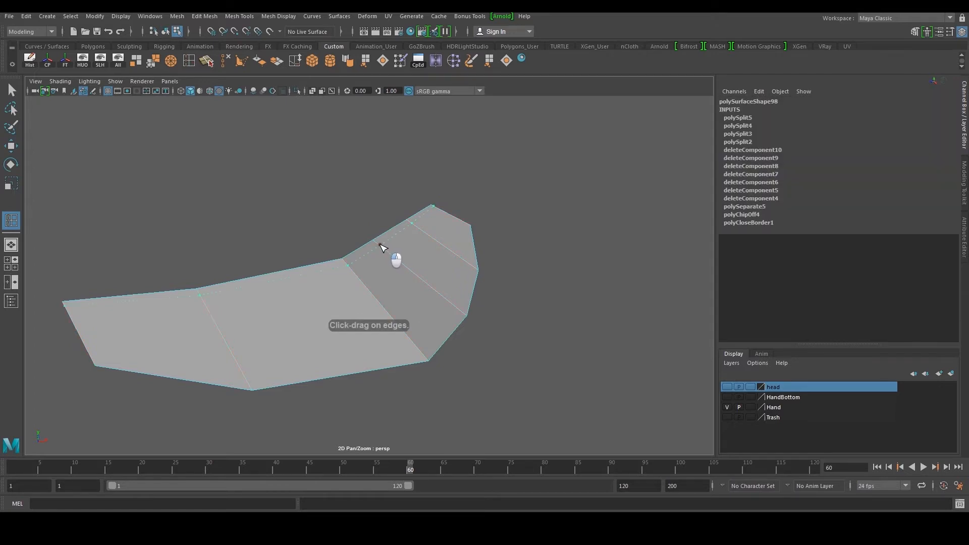
{"action": "left_click_drag", "start_coordinate": [460, 258], "coordinate": [477, 268]}
{"action": "left_click_drag", "start_coordinate": [228, 284], "coordinate": [285, 286], "text": "alt"}
{"action": "scroll", "coordinate": [190, 294], "scroll_direction": "up", "scroll_amount": 5}
{"action": "scroll", "coordinate": [117, 330], "scroll_direction": "down", "scroll_amount": 5}
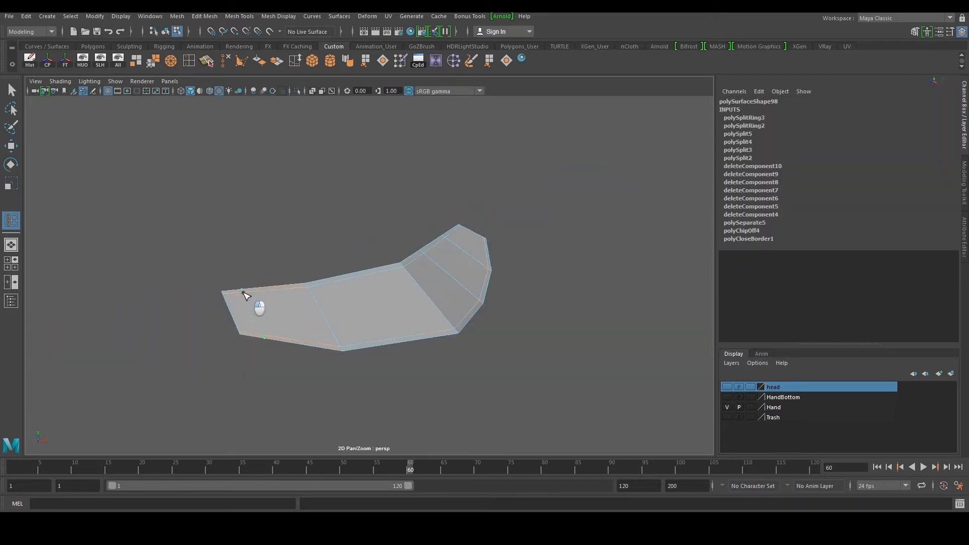
{"action": "left_click", "coordinate": [230, 300]}
{"action": "left_click", "coordinate": [460, 231]}
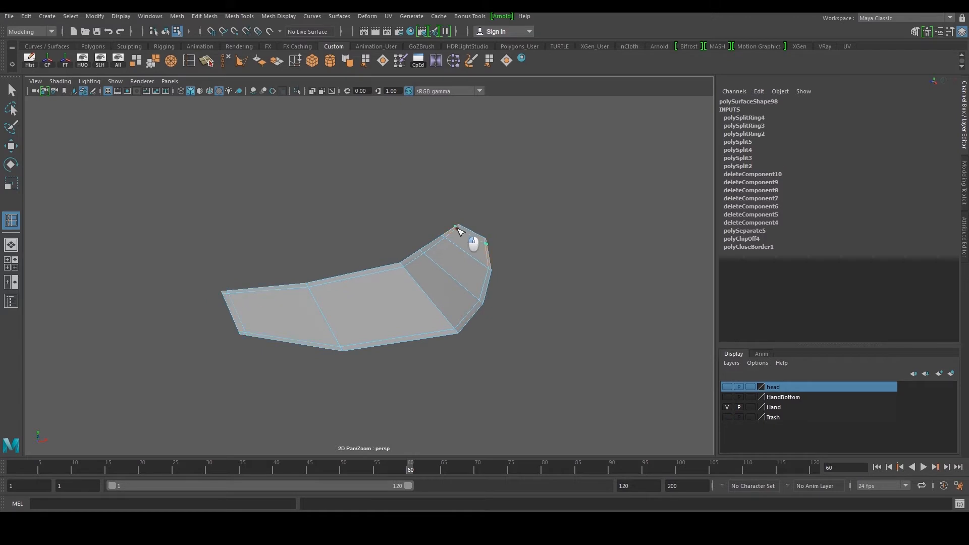
{"action": "key", "text": "w"}
Step: Extrude all faces of the eye piece to give it side walls and delete the extruded cap faces
{"action": "right_click_drag", "start_coordinate": [399, 259], "coordinate": [362, 253]}
{"action": "left_click_drag", "start_coordinate": [245, 211], "coordinate": [524, 376]}
{"action": "right_click_drag", "start_coordinate": [490, 276], "coordinate": [489, 303], "text": "shift"}
{"action": "left_click_drag", "start_coordinate": [417, 282], "coordinate": [496, 392], "text": "alt"}
{"action": "key", "text": "Delete"}
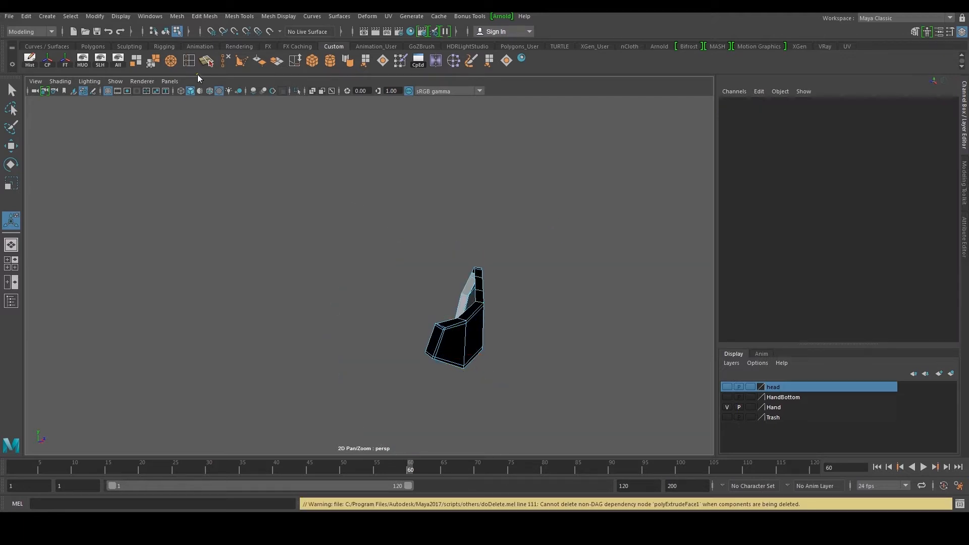
Step: Insert two edge loops around the eye piece's side walls and return to object selection
{"action": "left_click", "coordinate": [190, 63]}
{"action": "scroll", "coordinate": [360, 276], "scroll_direction": "up", "scroll_amount": 3}
{"action": "left_click_drag", "start_coordinate": [494, 363], "coordinate": [468, 372]}
{"action": "key", "text": "w"}
{"action": "left_click", "coordinate": [649, 229]}
{"action": "left_click", "coordinate": [529, 291]}
{"action": "key", "text": "F8"}
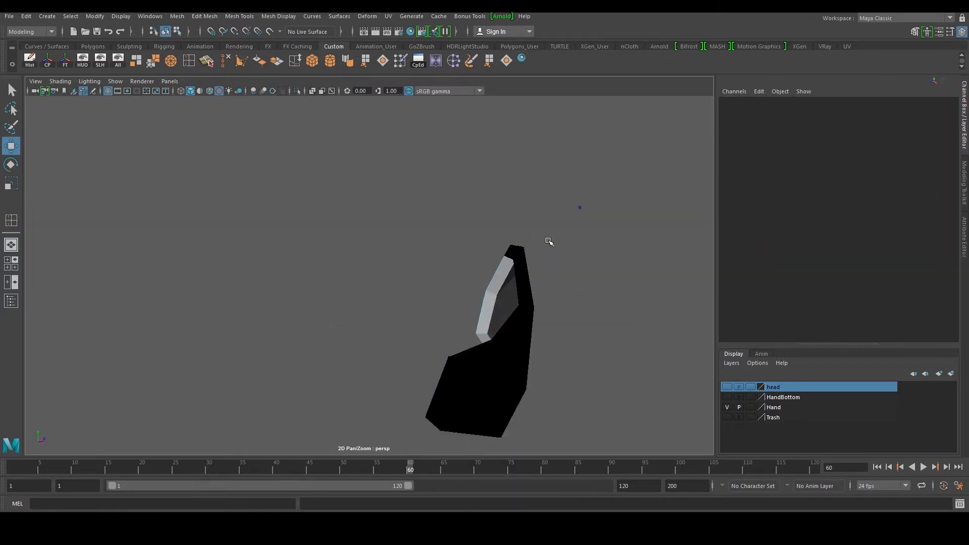
Step: Reverse the eye piece's normals and soften its edges
{"action": "left_click", "coordinate": [529, 263]}
{"action": "left_click", "coordinate": [260, 61]}
{"action": "mouse_move", "coordinate": [338, 187]}
{"action": "left_mouse_down", "text": "alt"}
{"action": "mouse_move", "coordinate": [432, 227]}
{"action": "mouse_move", "coordinate": [372, 225]}
{"action": "mouse_move", "coordinate": [394, 246]}
{"action": "left_mouse_up", "text": "alt"}
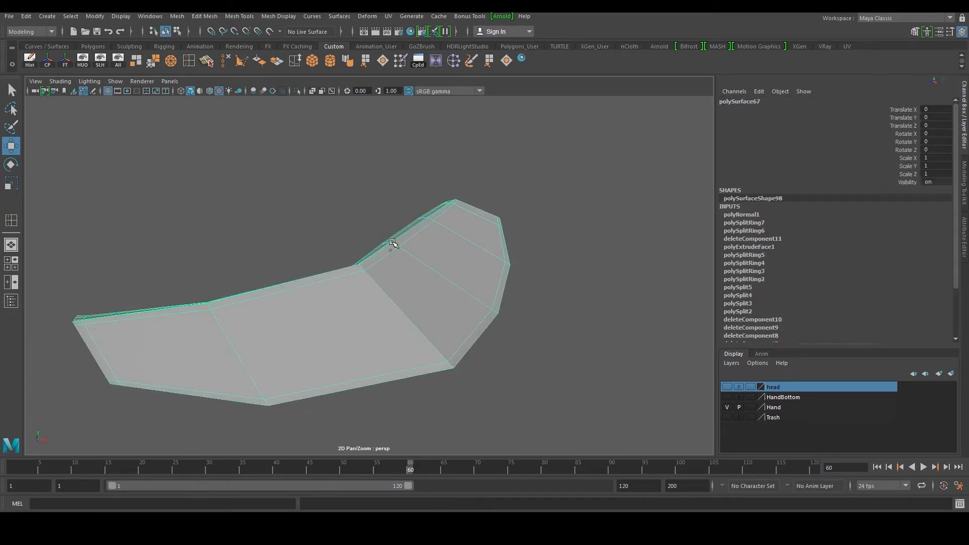
{"action": "scroll", "coordinate": [393, 246], "scroll_direction": "down", "scroll_amount": 3}
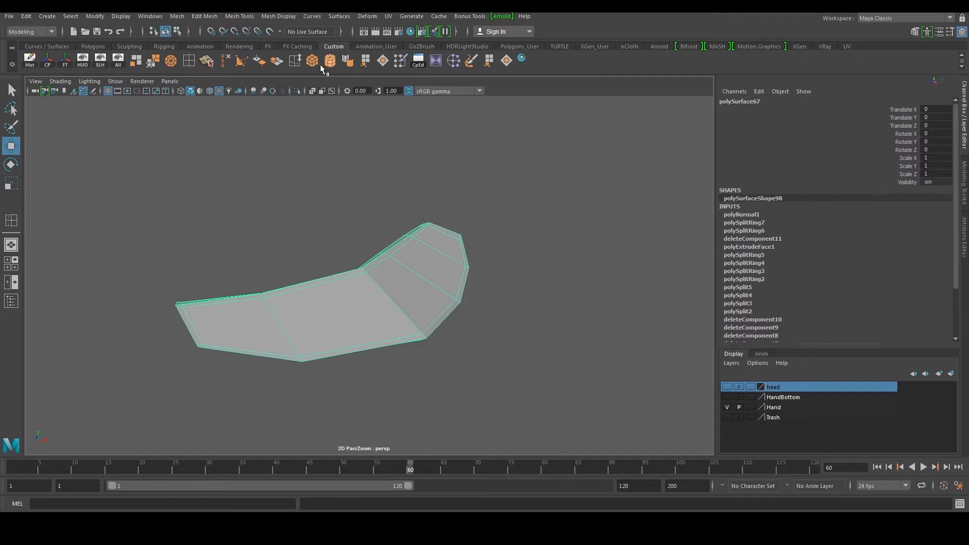
{"action": "left_click", "coordinate": [348, 61]}
{"action": "key", "text": "3"}
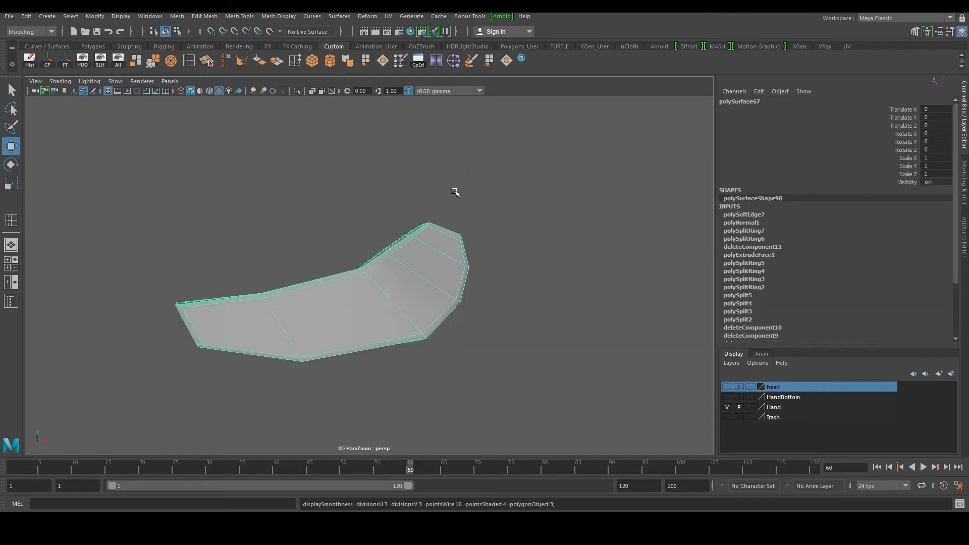
{"action": "key", "text": "1"}
Step: Show all hidden objects and display the eye piece and the face mask smoothed
{"action": "left_click", "coordinate": [118, 61]}
{"action": "key", "text": "1"}
{"action": "key", "text": "3"}
{"action": "left_click", "coordinate": [484, 343]}
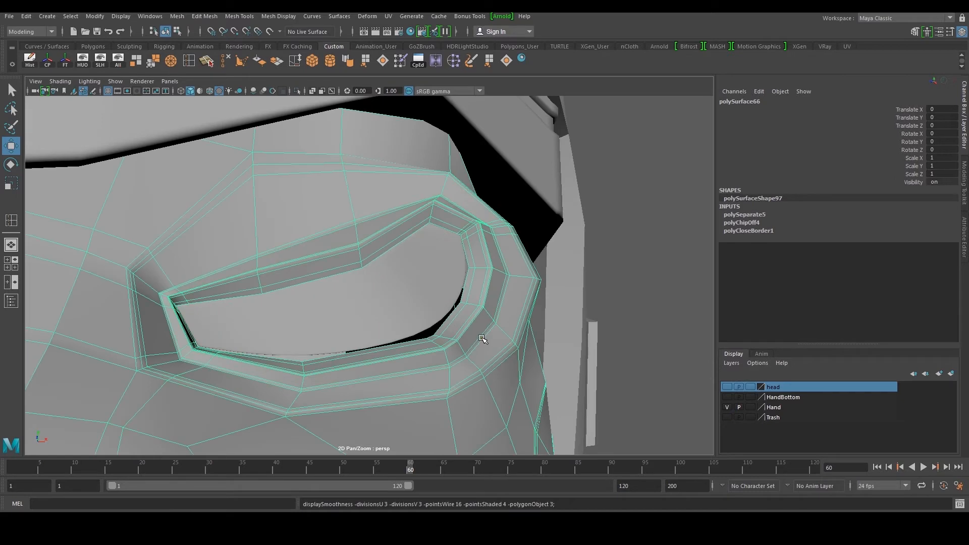
{"action": "key", "text": "3"}
Step: Display the eye piece unsmoothed, insert two edge loops across it around its bend and preview it smoothed
{"action": "left_click", "coordinate": [426, 303]}
{"action": "key", "text": "1"}
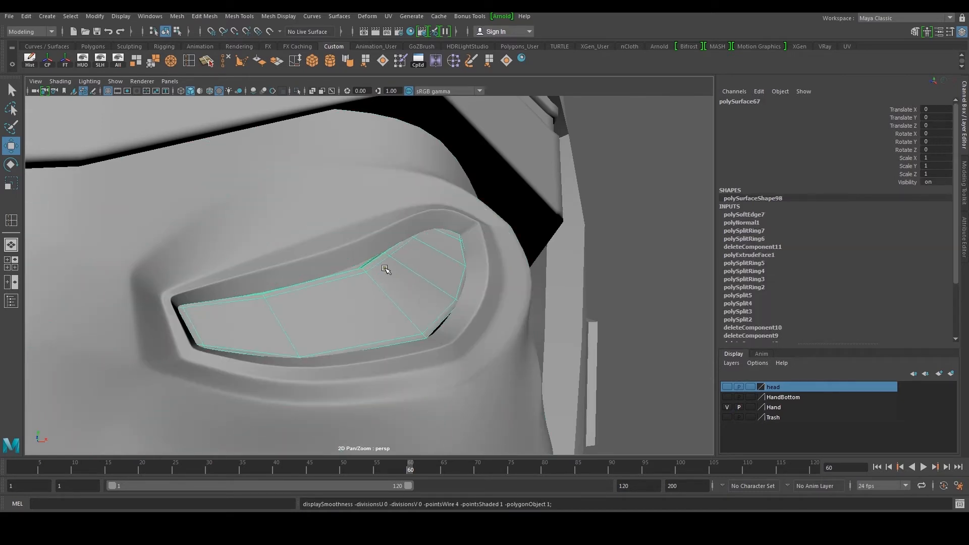
{"action": "left_click", "coordinate": [189, 59]}
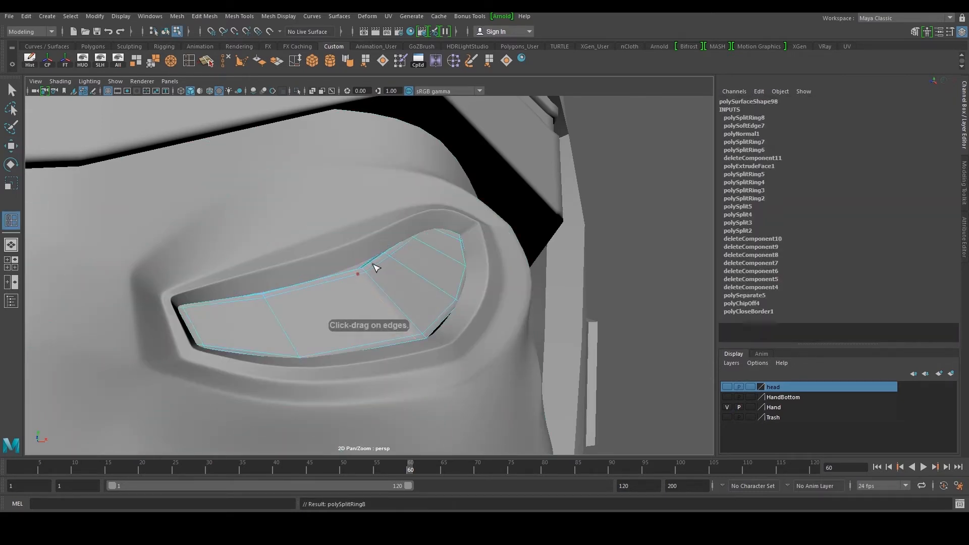
{"action": "left_click", "coordinate": [374, 266]}
{"action": "right_click_drag", "start_coordinate": [398, 246], "coordinate": [443, 231]}
{"action": "key", "text": "3"}
Step: Move the vertices at the eye piece's lower outer corner in the front view to reshape that corner
{"action": "left_click", "coordinate": [632, 238]}
{"action": "left_click", "coordinate": [476, 268]}
{"action": "scroll", "coordinate": [457, 276], "scroll_direction": "up", "scroll_amount": 5}
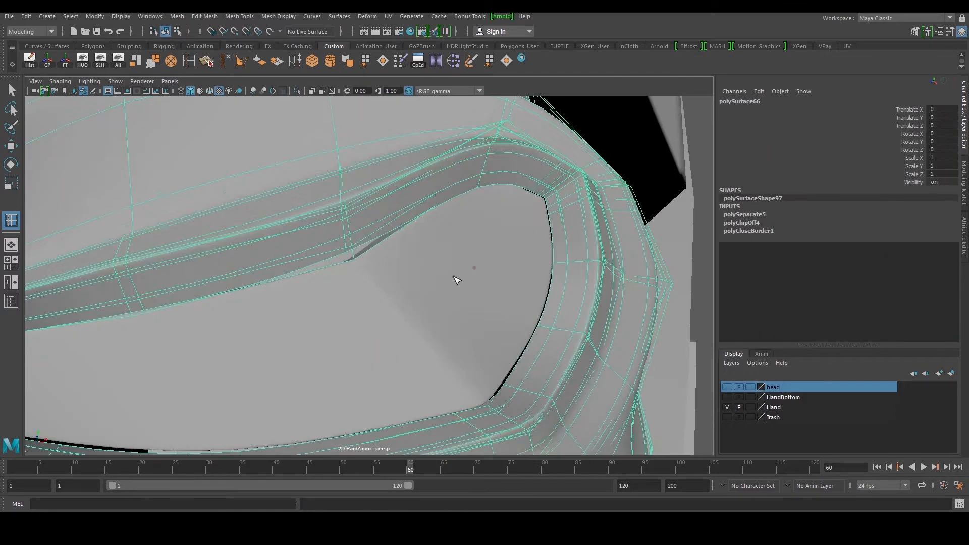
{"action": "left_click", "coordinate": [434, 283]}
{"action": "key", "text": "w"}
{"action": "right_click_drag", "start_coordinate": [486, 360], "coordinate": [412, 347]}
{"action": "left_click_drag", "start_coordinate": [424, 342], "coordinate": [515, 408]}
{"action": "key", "text": "space"}
{"action": "key", "text": "space"}
{"action": "key", "text": "f"}
{"action": "scroll", "coordinate": [379, 286], "scroll_direction": "up", "scroll_amount": 4}
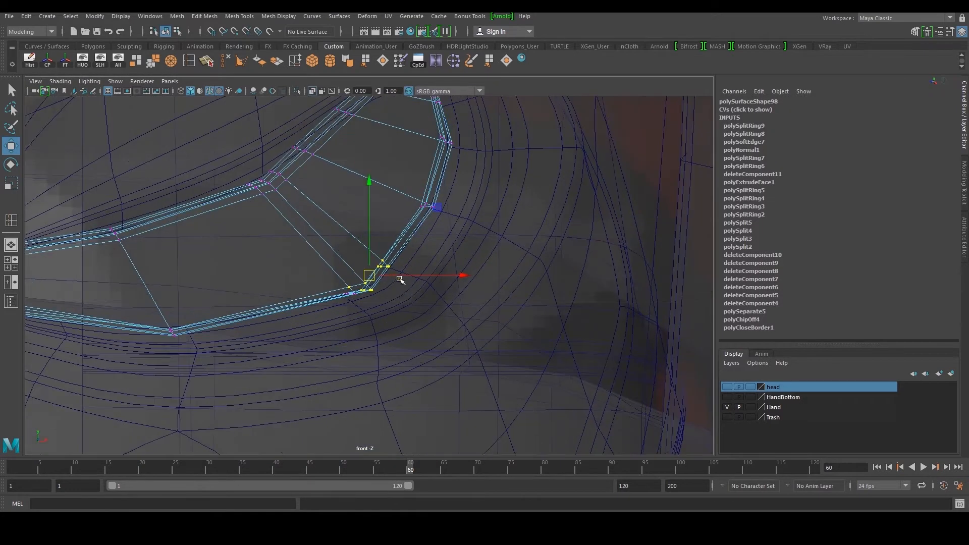
{"action": "scroll", "coordinate": [363, 331], "scroll_direction": "up", "scroll_amount": 1}
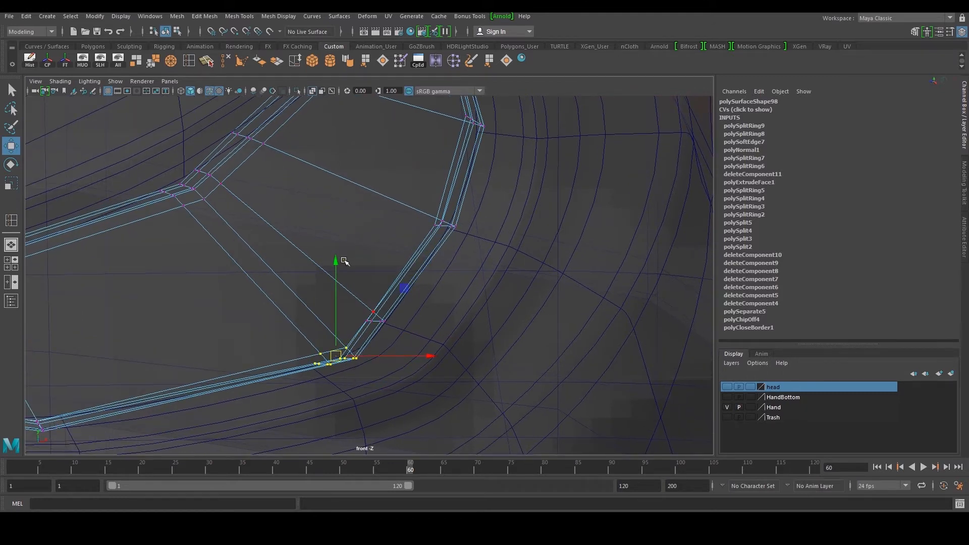
Step: Insert another edge loop across the eye piece just outside the bend and preview it smoothed
{"action": "right_click_drag", "start_coordinate": [345, 261], "coordinate": [384, 216]}
{"action": "left_click", "coordinate": [191, 61]}
{"action": "left_click", "coordinate": [228, 183]}
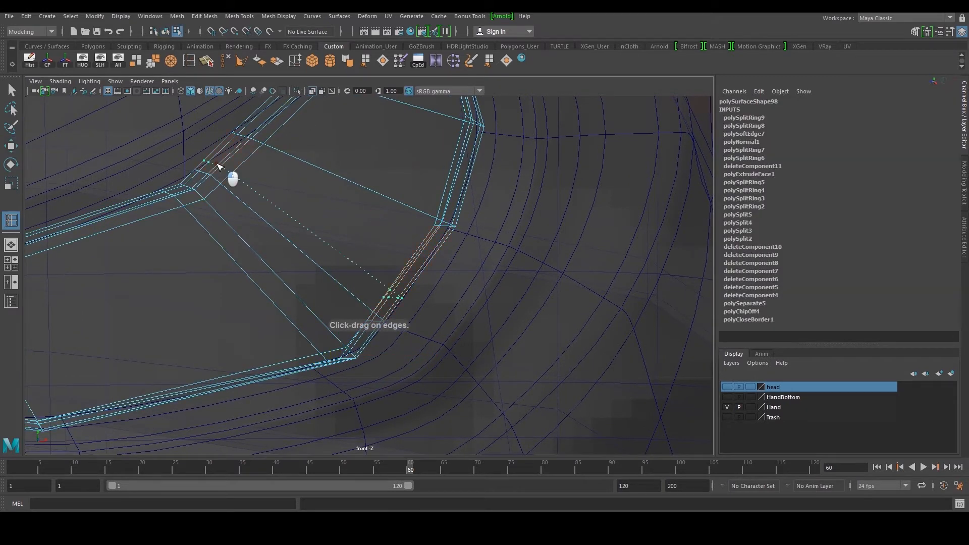
{"action": "key", "text": "space"}
{"action": "key", "text": "space"}
{"action": "key", "text": "w"}
{"action": "right_click_drag", "start_coordinate": [415, 240], "coordinate": [455, 204]}
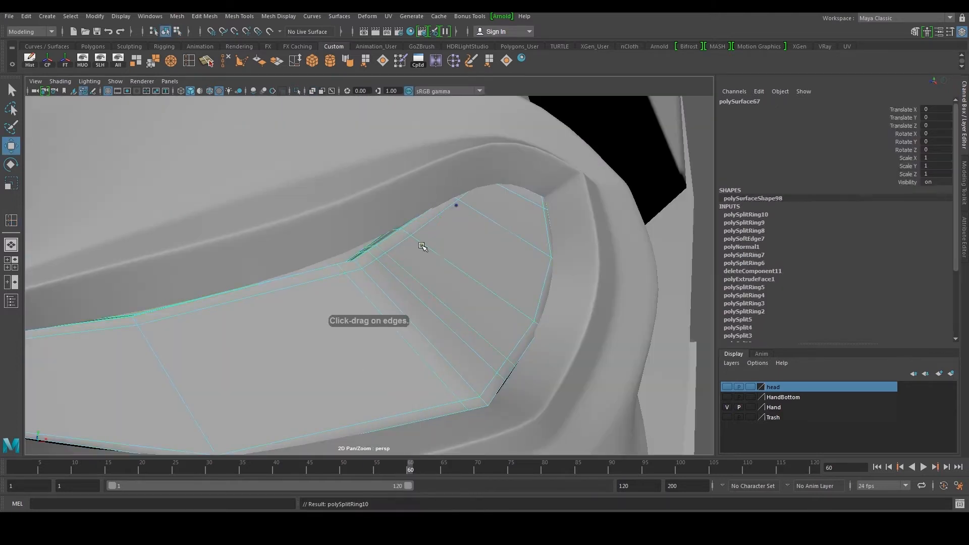
{"action": "key", "text": "3"}
{"action": "scroll", "coordinate": [406, 253], "scroll_direction": "down", "scroll_amount": 6}
{"action": "left_click", "coordinate": [578, 284]}
{"action": "scroll", "coordinate": [430, 293], "scroll_direction": "up", "scroll_amount": 2}
{"action": "left_click_drag", "start_coordinate": [431, 292], "coordinate": [443, 335], "text": "alt"}
{"action": "scroll", "coordinate": [448, 320], "scroll_direction": "up", "scroll_amount": 3}
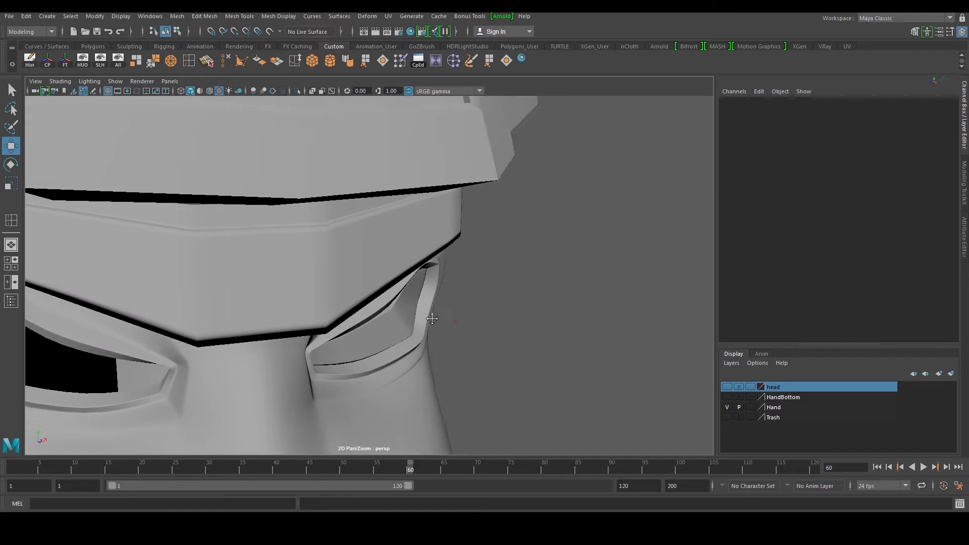
Step: Display the eye piece unsmoothed and delete the edge loop just outside the bend's support loops
{"action": "scroll", "coordinate": [385, 305], "scroll_direction": "up", "scroll_amount": 3}
{"action": "left_click", "coordinate": [389, 327]}
{"action": "key", "text": "1"}
{"action": "right_click_drag", "start_coordinate": [388, 327], "coordinate": [393, 309]}
{"action": "double_click", "coordinate": [391, 328]}
{"action": "left_click_drag", "start_coordinate": [391, 329], "coordinate": [426, 262], "text": "alt"}
{"action": "double_click", "coordinate": [354, 304]}
{"action": "scroll", "coordinate": [354, 304], "scroll_direction": "up", "scroll_amount": 3}
{"action": "double_click", "coordinate": [335, 306]}
{"action": "left_click_drag", "start_coordinate": [426, 262], "coordinate": [195, 325], "text": "alt"}
{"action": "key", "text": "f"}
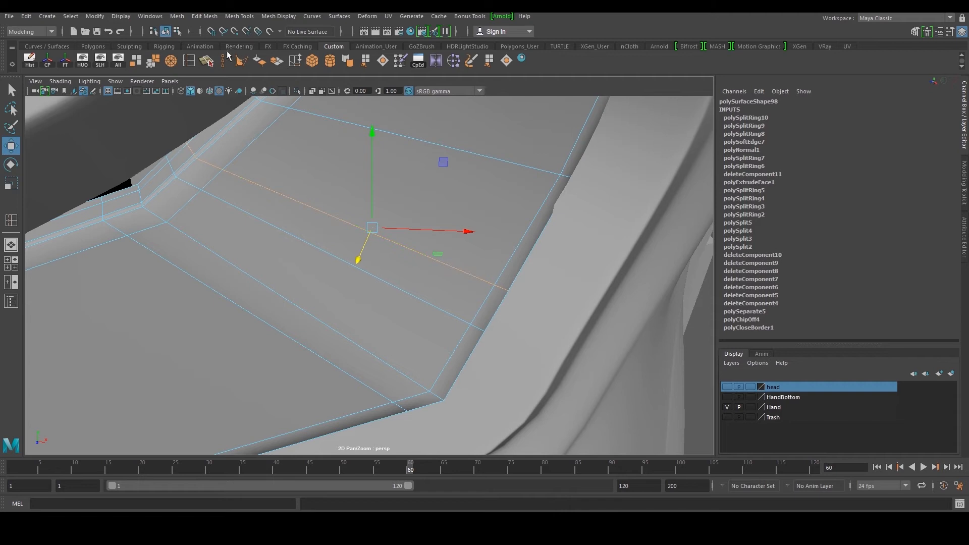
{"action": "left_click", "coordinate": [226, 58]}
Step: Delete one more edge loop near the eye piece's bend and return to object selection
{"action": "scroll", "coordinate": [230, 217], "scroll_direction": "down", "scroll_amount": 6}
{"action": "left_click", "coordinate": [355, 295]}
{"action": "left_click", "coordinate": [233, 60]}
{"action": "right_click_drag", "start_coordinate": [373, 218], "coordinate": [419, 207]}
{"action": "left_click", "coordinate": [641, 250]}
Step: Center the eye piece's pivot and scale the piece uniformly to 1.057
{"action": "left_click_drag", "start_coordinate": [427, 253], "coordinate": [439, 228], "text": "alt"}
{"action": "left_click_drag", "start_coordinate": [394, 260], "coordinate": [393, 259], "text": "alt"}
{"action": "left_click", "coordinate": [392, 259]}
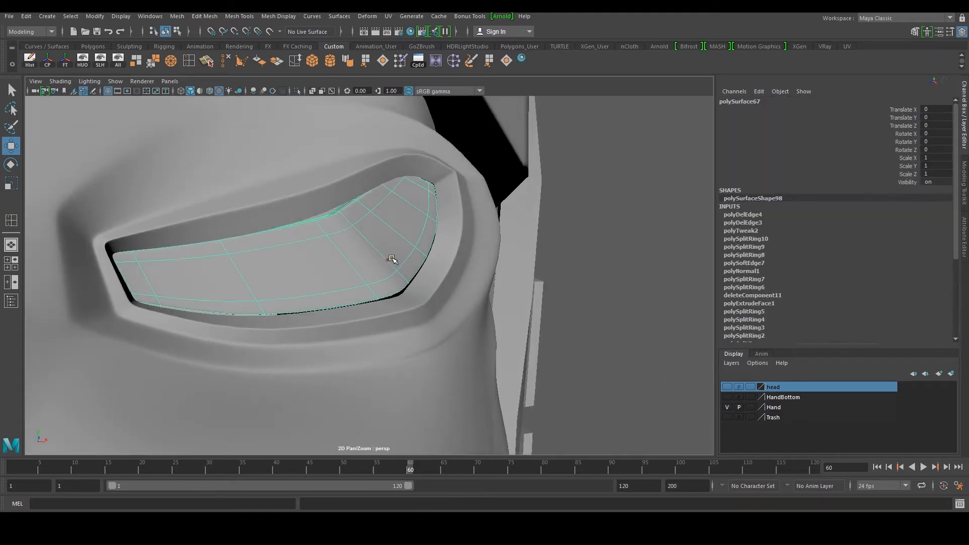
{"action": "key", "text": "r"}
{"action": "left_click", "coordinate": [47, 66]}
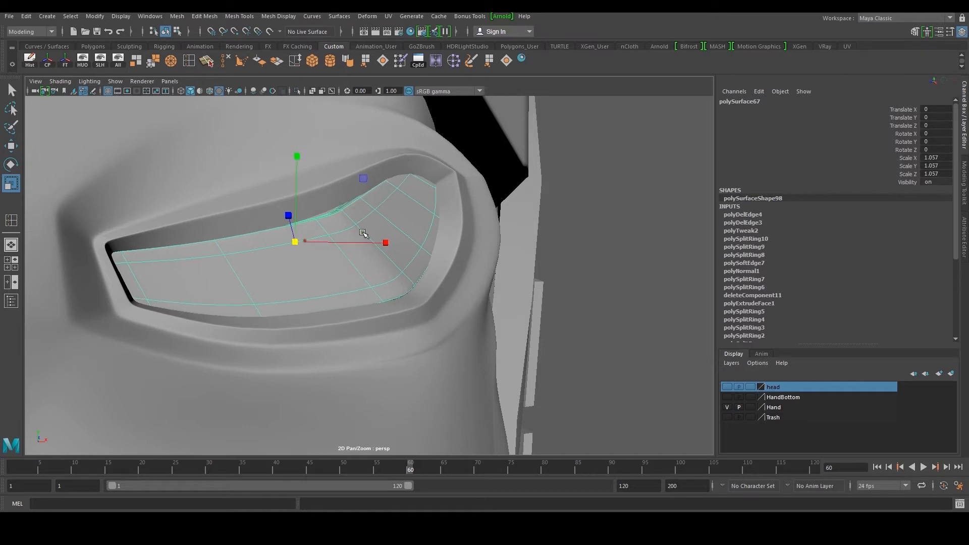
Step: Reposition the vertex groups along the eye piece's upper edge around the bend in the front view
{"action": "right_click_drag", "start_coordinate": [364, 234], "coordinate": [278, 170]}
{"action": "left_click_drag", "start_coordinate": [278, 170], "coordinate": [393, 252]}
{"action": "key", "text": "space"}
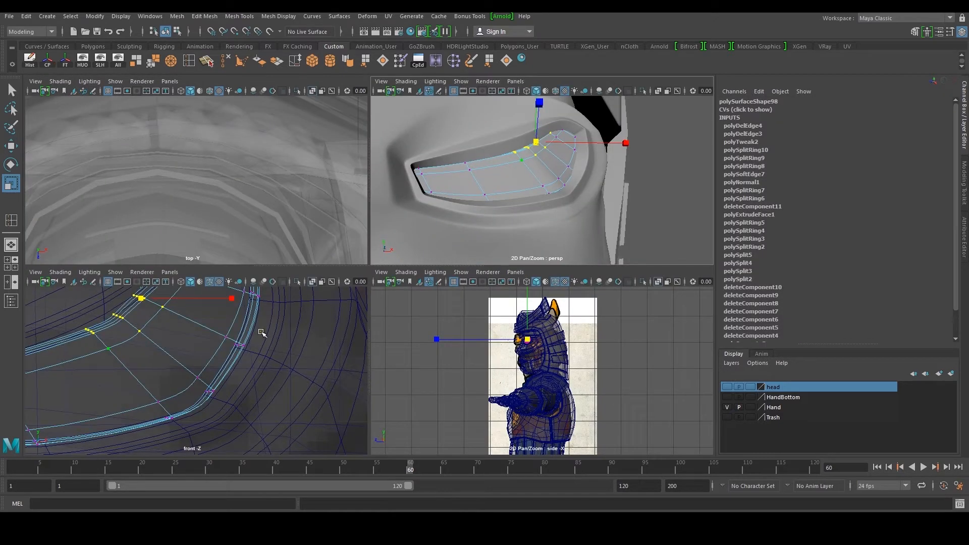
{"action": "key", "text": "space"}
{"action": "middle_click_drag", "start_coordinate": [257, 325], "coordinate": [364, 425], "text": "alt"}
{"action": "scroll", "coordinate": [327, 314], "scroll_direction": "up", "scroll_amount": 1}
{"action": "left_click_drag", "start_coordinate": [294, 244], "coordinate": [375, 309]}
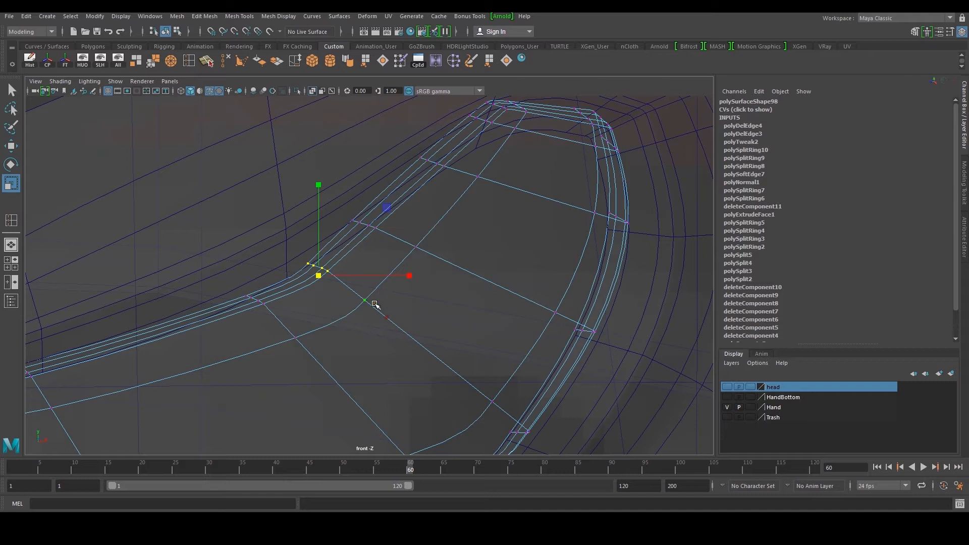
{"action": "key", "text": "w"}
{"action": "left_click_drag", "start_coordinate": [223, 274], "coordinate": [303, 344]}
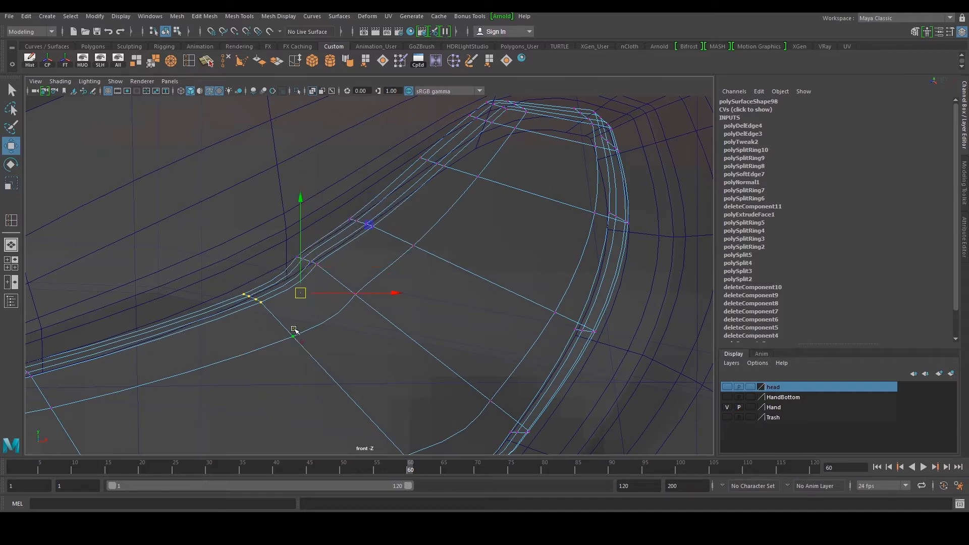
{"action": "key", "text": "1"}
{"action": "left_click_drag", "start_coordinate": [303, 295], "coordinate": [371, 235]}
Step: Reposition the vertices at the eye piece's lower outer corner, then return to object selection in the perspective view
{"action": "middle_click_drag", "start_coordinate": [426, 314], "coordinate": [413, 222], "text": "alt"}
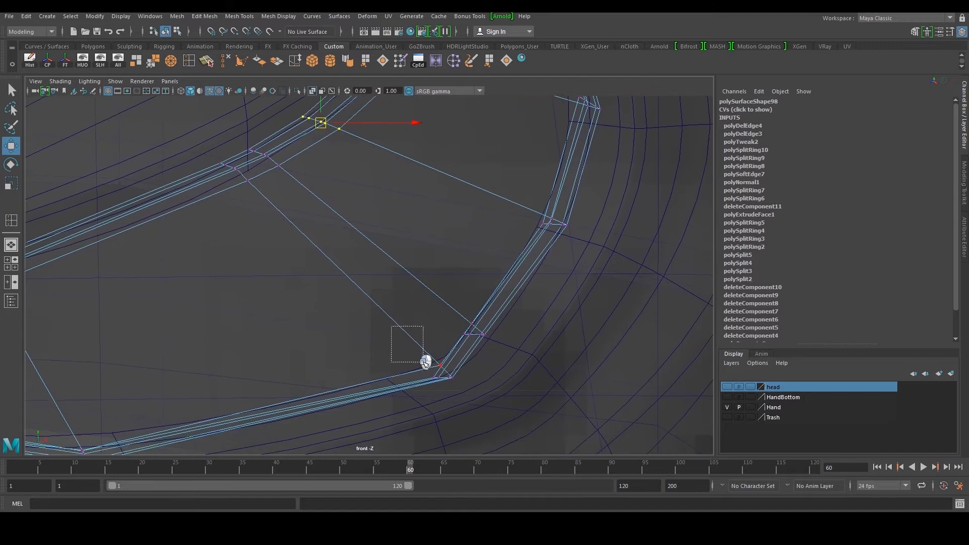
{"action": "left_click_drag", "start_coordinate": [425, 361], "coordinate": [453, 386]}
{"action": "left_click_drag", "start_coordinate": [457, 350], "coordinate": [490, 317]}
{"action": "left_click_drag", "start_coordinate": [475, 329], "coordinate": [491, 336]}
{"action": "key", "text": "space"}
{"action": "key", "text": "space"}
{"action": "right_click_drag", "start_coordinate": [384, 215], "coordinate": [475, 188]}
{"action": "left_click", "coordinate": [601, 175]}
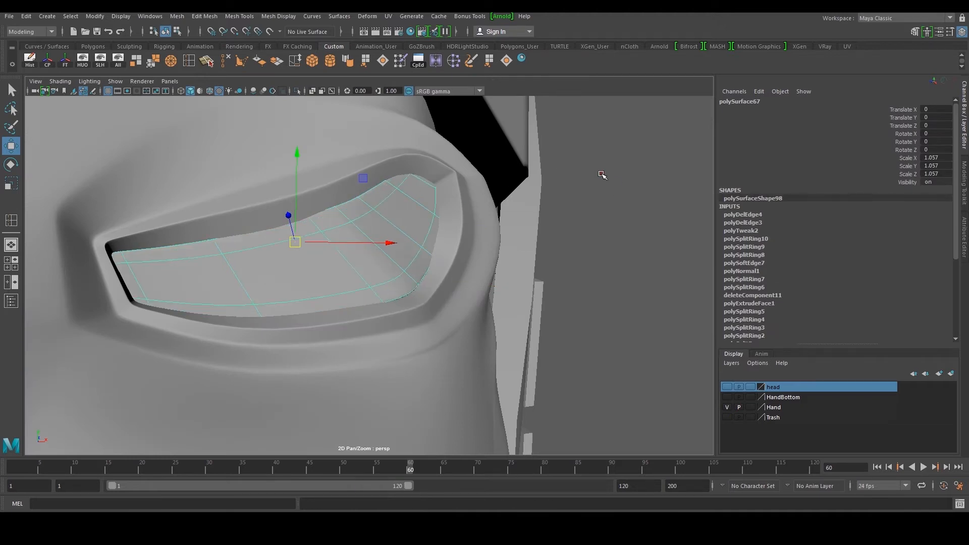
Step: Adjust the eye piece's vertices around the bend in the perspective view to fit the mask's eye opening
{"action": "scroll", "coordinate": [555, 191], "scroll_direction": "down", "scroll_amount": 4}
{"action": "left_click_drag", "start_coordinate": [418, 225], "coordinate": [286, 277], "text": "alt"}
{"action": "scroll", "coordinate": [411, 247], "scroll_direction": "down", "scroll_amount": 4}
{"action": "scroll", "coordinate": [411, 247], "scroll_direction": "down", "scroll_amount": 3}
{"action": "scroll", "coordinate": [404, 244], "scroll_direction": "up", "scroll_amount": 5}
{"action": "scroll", "coordinate": [324, 275], "scroll_direction": "up", "scroll_amount": 3}
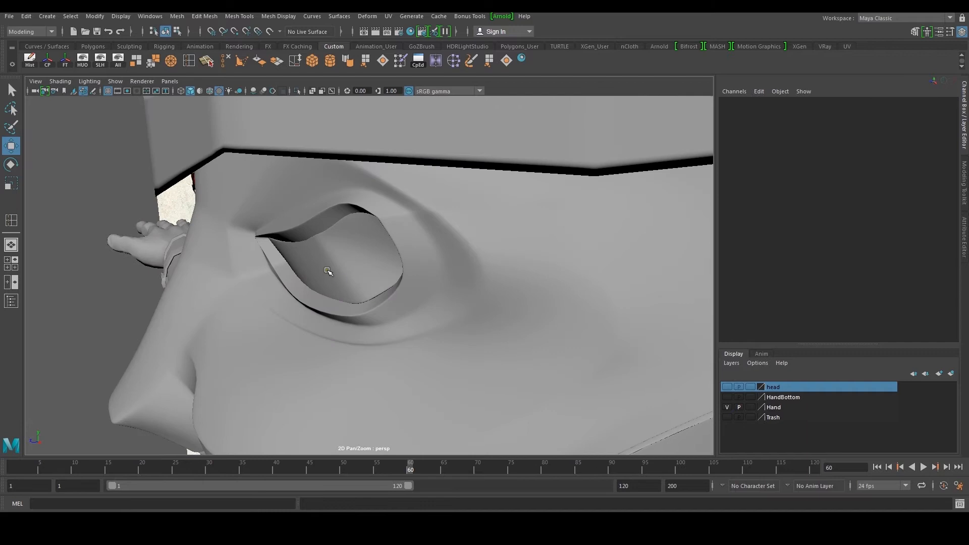
{"action": "left_click", "coordinate": [329, 273]}
{"action": "scroll", "coordinate": [353, 277], "scroll_direction": "up", "scroll_amount": 3}
{"action": "right_click_drag", "start_coordinate": [357, 277], "coordinate": [323, 277]}
{"action": "left_click_drag", "start_coordinate": [353, 283], "coordinate": [407, 313], "text": "alt"}
{"action": "left_click_drag", "start_coordinate": [357, 274], "coordinate": [420, 314]}
{"action": "left_click_drag", "start_coordinate": [402, 260], "coordinate": [403, 262]}
{"action": "left_click_drag", "start_coordinate": [347, 324], "coordinate": [352, 323]}
{"action": "left_click_drag", "start_coordinate": [446, 324], "coordinate": [448, 326]}
{"action": "left_click_drag", "start_coordinate": [335, 323], "coordinate": [311, 221]}
{"action": "left_click_drag", "start_coordinate": [359, 285], "coordinate": [359, 284]}
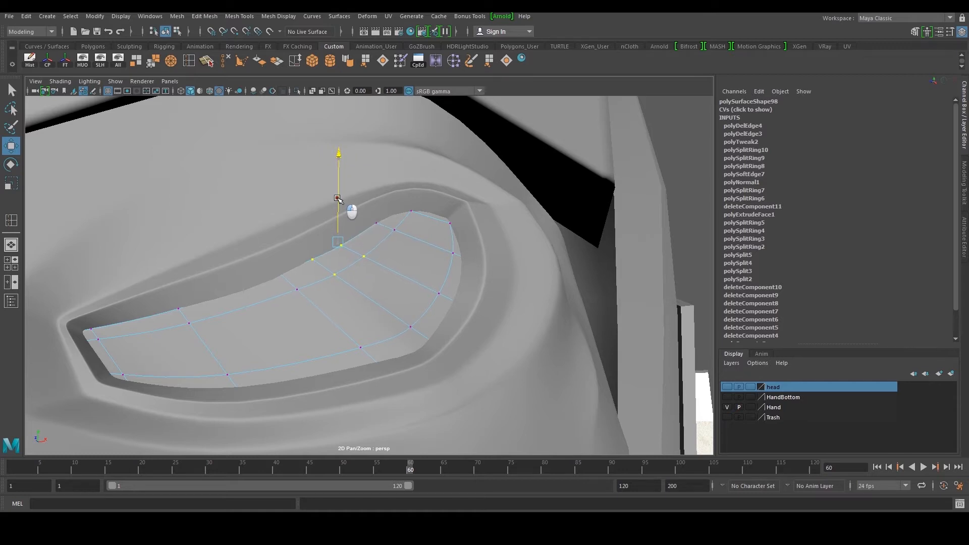
{"action": "right_click_drag", "start_coordinate": [342, 262], "coordinate": [431, 222]}
Step: Inspect the eye piece's fit in the face mask from the front and side, and the character as a whole
{"action": "scroll", "coordinate": [543, 222], "scroll_direction": "down", "scroll_amount": 6}
{"action": "left_click", "coordinate": [545, 221]}
{"action": "scroll", "coordinate": [443, 248], "scroll_direction": "down", "scroll_amount": 5}
{"action": "left_click_drag", "start_coordinate": [414, 248], "coordinate": [391, 258], "text": "alt"}
{"action": "scroll", "coordinate": [389, 258], "scroll_direction": "down", "scroll_amount": 5}
{"action": "scroll", "coordinate": [386, 258], "scroll_direction": "up", "scroll_amount": 10}
{"action": "scroll", "coordinate": [386, 259], "scroll_direction": "down", "scroll_amount": 12}
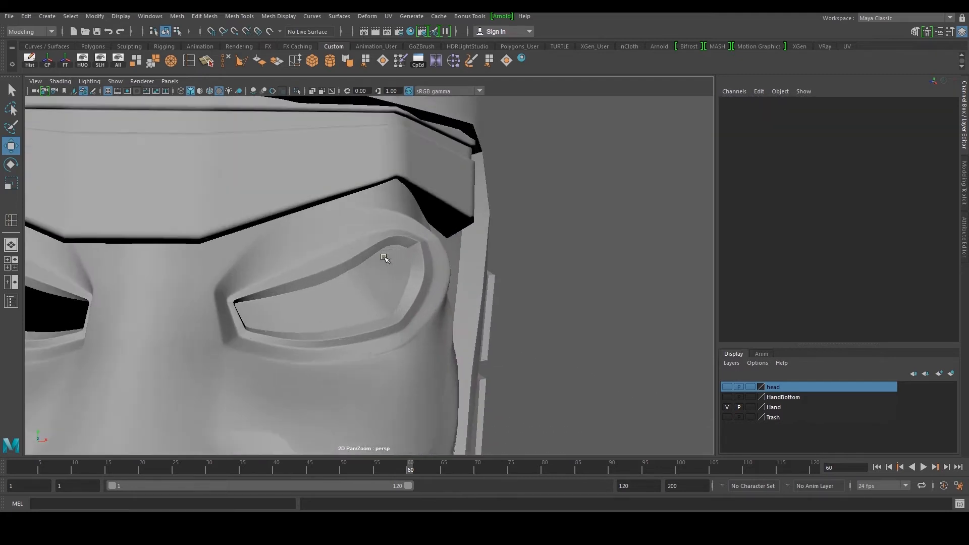
{"action": "scroll", "coordinate": [405, 253], "scroll_direction": "down", "scroll_amount": 8}
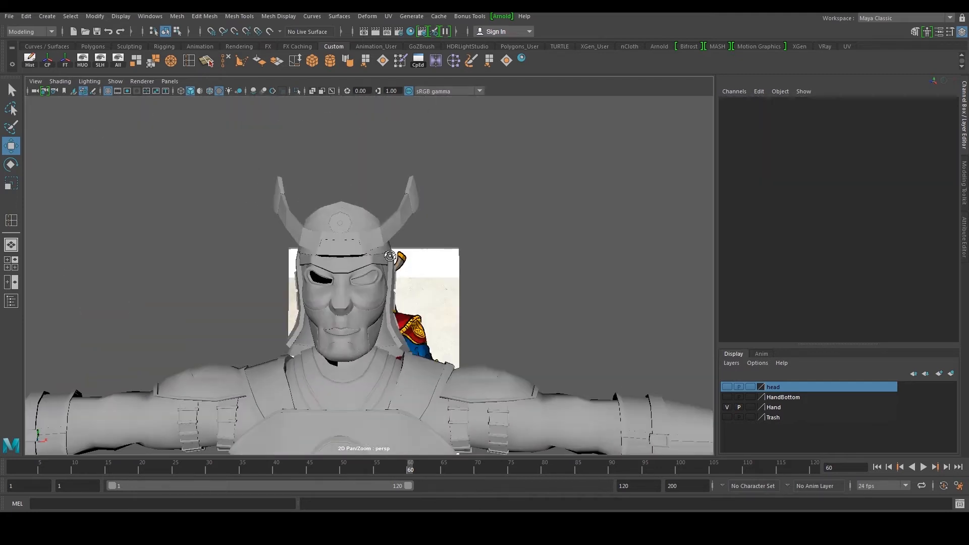
{"action": "left_click_drag", "start_coordinate": [406, 253], "coordinate": [332, 217], "text": "alt"}
{"action": "scroll", "coordinate": [332, 217], "scroll_direction": "up", "scroll_amount": 12}
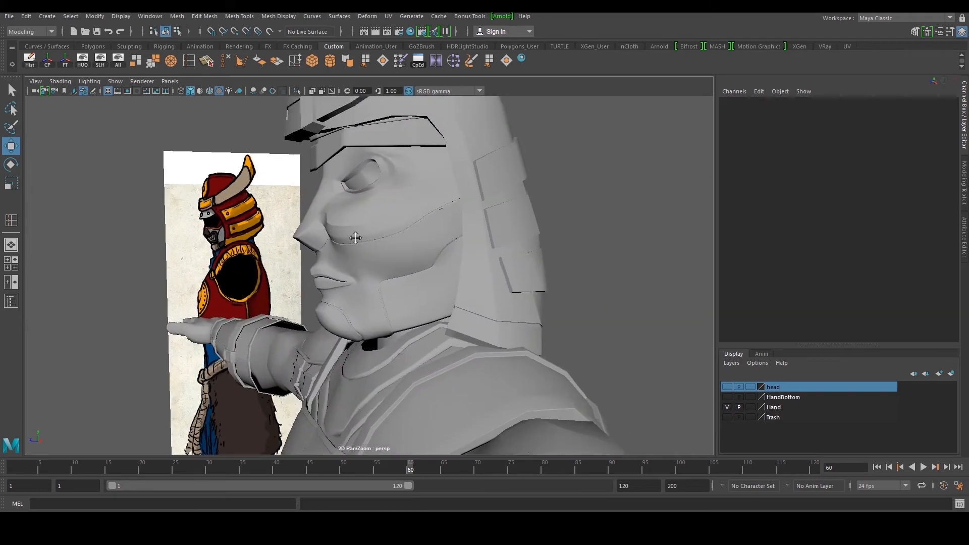
{"action": "left_click", "coordinate": [397, 297]}
{"action": "left_click", "coordinate": [337, 296]}
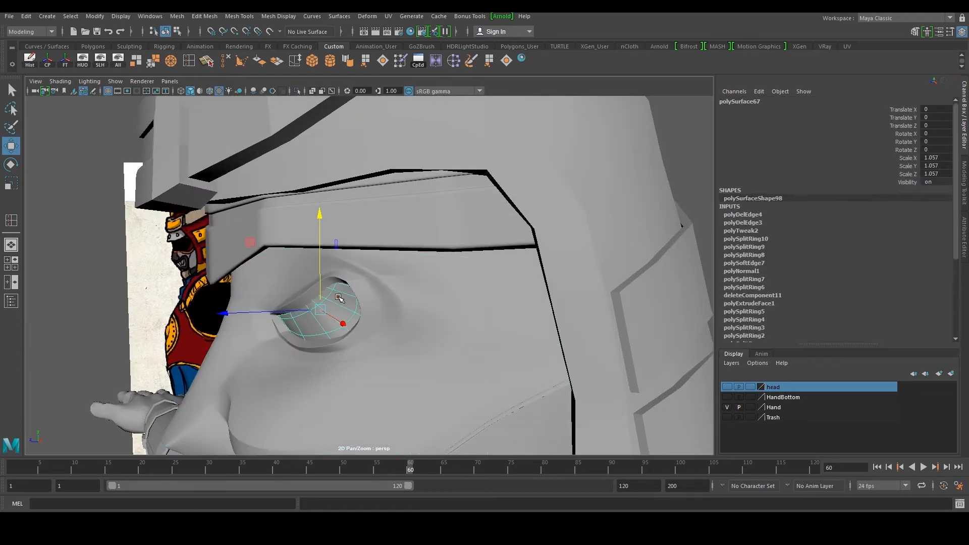
{"action": "scroll", "coordinate": [348, 303], "scroll_direction": "up", "scroll_amount": 4}
{"action": "scroll", "coordinate": [352, 307], "scroll_direction": "down", "scroll_amount": 8}
{"action": "left_click", "coordinate": [599, 247]}
{"action": "left_click_drag", "start_coordinate": [464, 262], "coordinate": [491, 279], "text": "alt"}
{"action": "scroll", "coordinate": [505, 263], "scroll_direction": "down", "scroll_amount": 6}
{"action": "scroll", "coordinate": [452, 269], "scroll_direction": "down", "scroll_amount": 8}
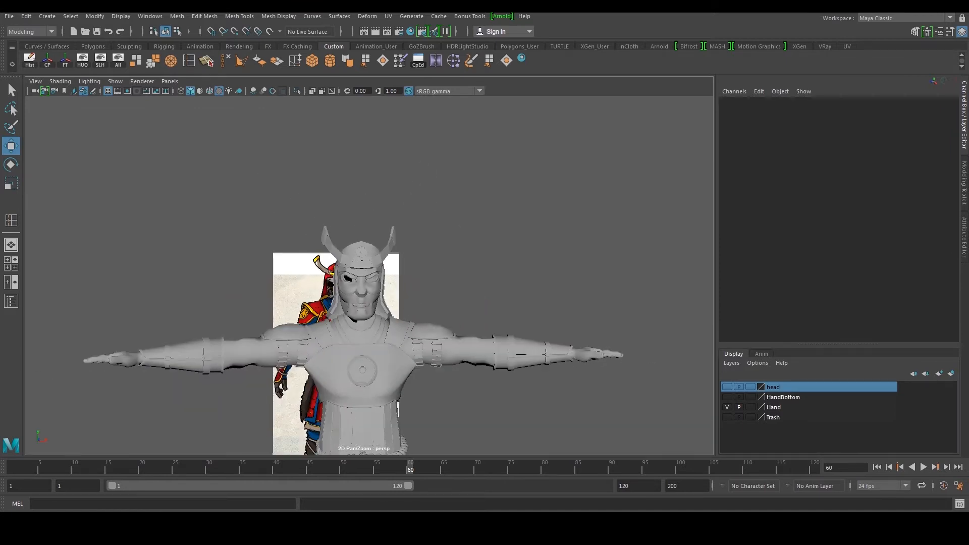
Step: Select the helmet's horn ornament, center its pivot, delete its history and freeze its transformations
{"action": "scroll", "coordinate": [356, 241], "scroll_direction": "up", "scroll_amount": 6}
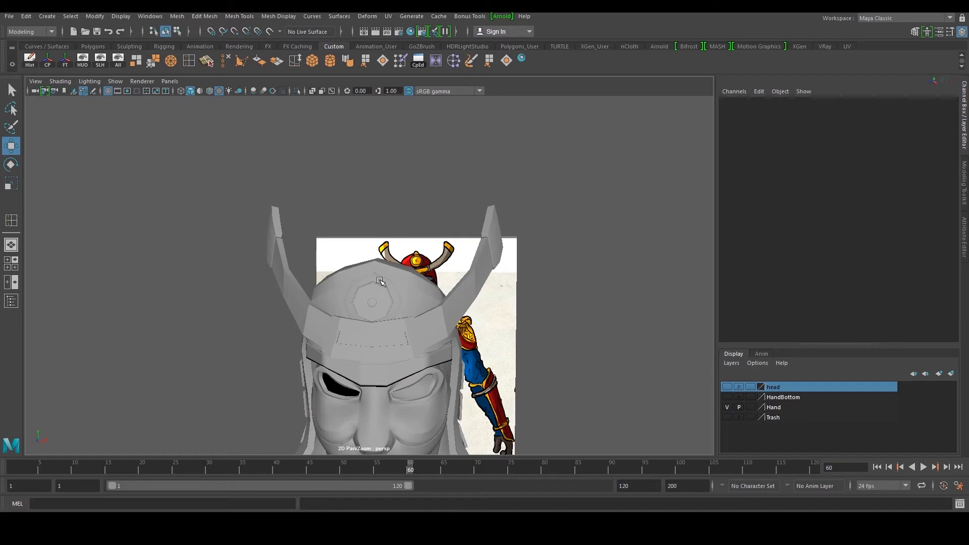
{"action": "left_click", "coordinate": [454, 298]}
{"action": "scroll", "coordinate": [454, 298], "scroll_direction": "down", "scroll_amount": 8}
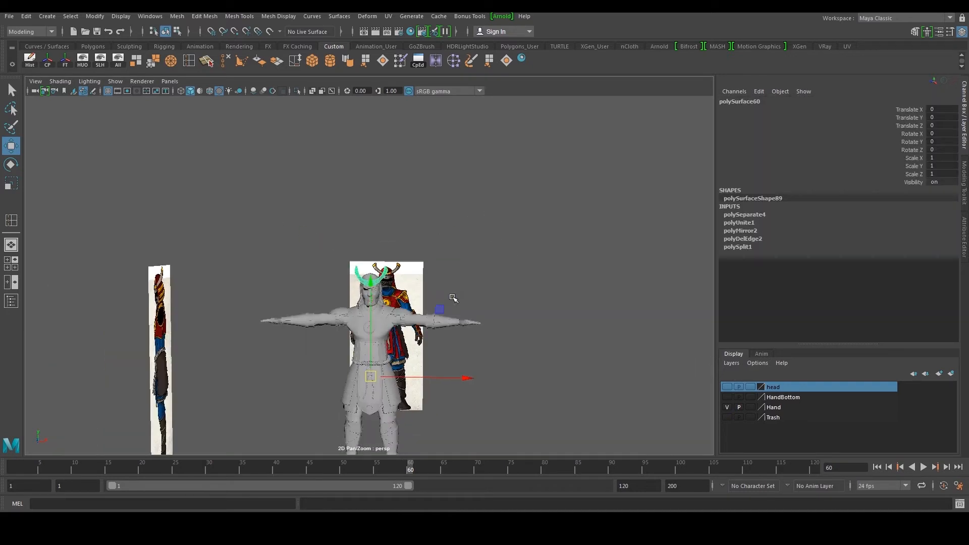
{"action": "left_click_drag", "start_coordinate": [427, 297], "coordinate": [448, 337], "text": "alt"}
{"action": "scroll", "coordinate": [287, 205], "scroll_direction": "up", "scroll_amount": 4}
{"action": "left_click", "coordinate": [45, 63]}
{"action": "scroll", "coordinate": [407, 253], "scroll_direction": "up", "scroll_amount": 5}
{"action": "left_click_drag", "start_coordinate": [407, 258], "coordinate": [408, 221], "text": "alt"}
{"action": "middle_click_drag", "start_coordinate": [408, 222], "coordinate": [395, 240], "text": "alt"}
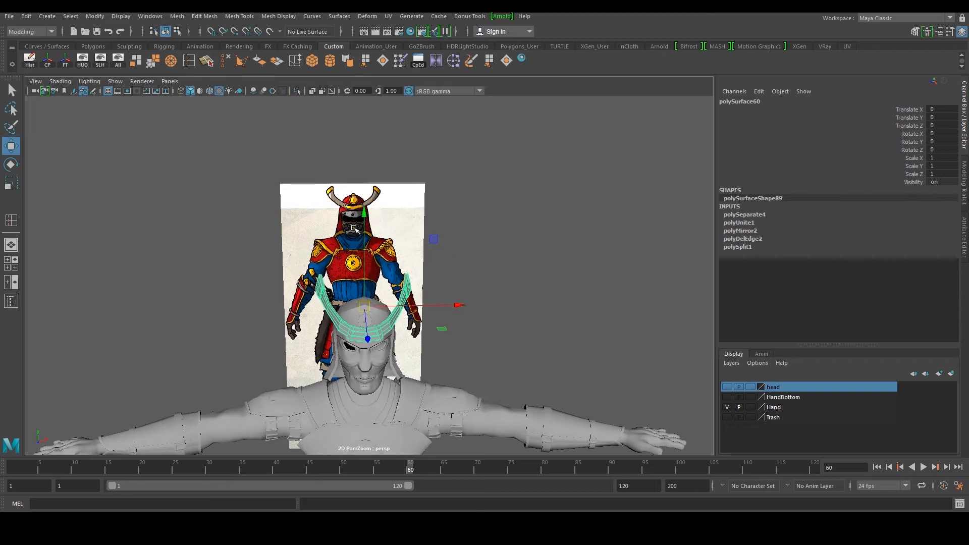
{"action": "scroll", "coordinate": [411, 287], "scroll_direction": "up", "scroll_amount": 3}
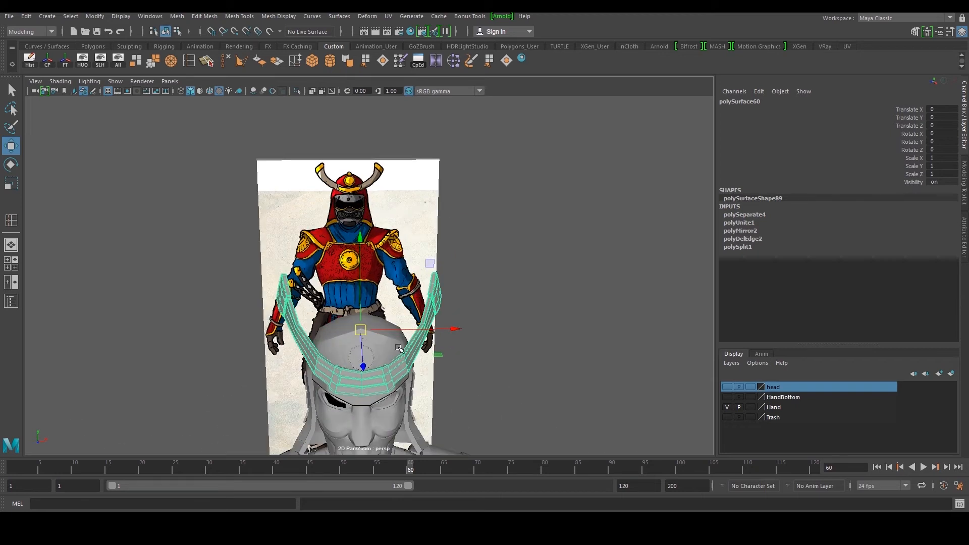
{"action": "left_click", "coordinate": [31, 60]}
{"action": "left_click", "coordinate": [64, 62]}
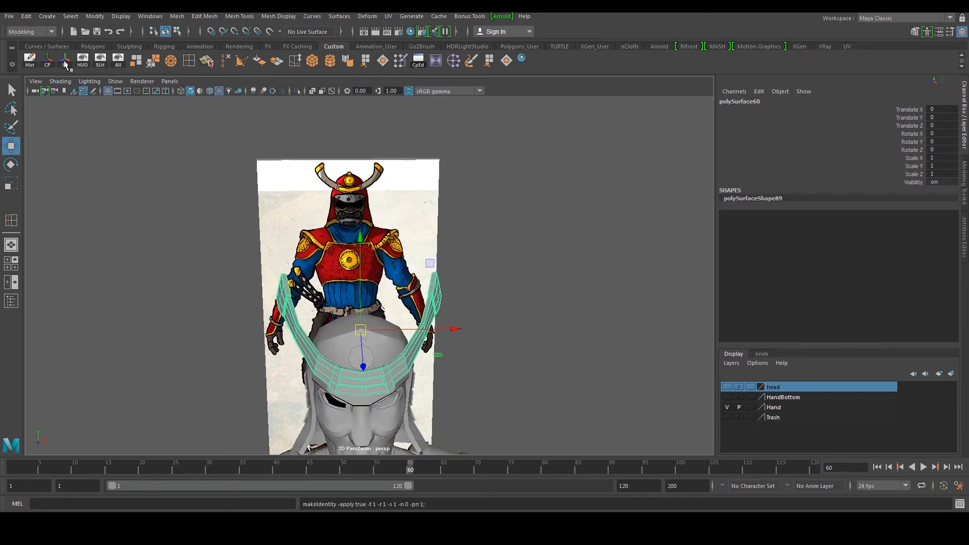
Step: Open the Outliner beside the viewport and select all of the character's visible objects together
{"action": "left_click_drag", "start_coordinate": [444, 218], "coordinate": [406, 159], "text": "alt"}
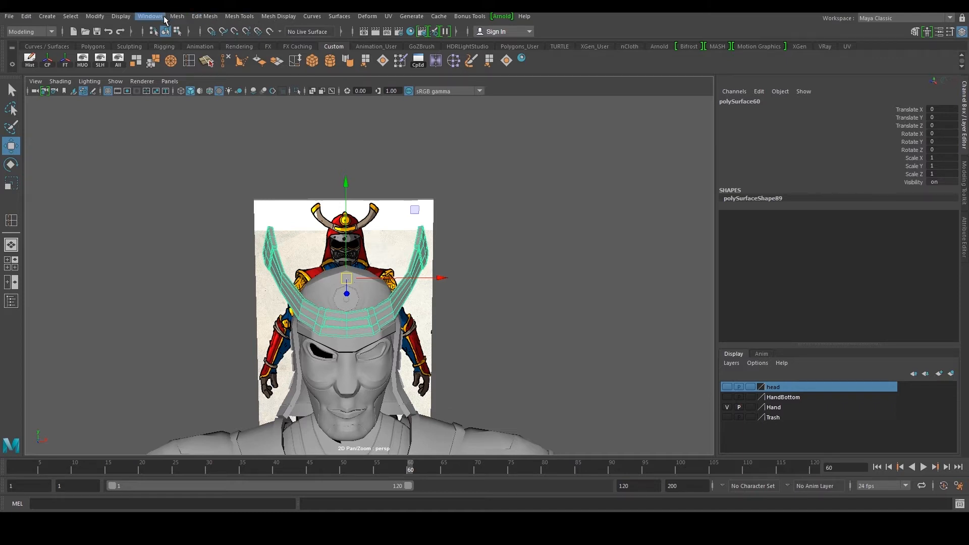
{"action": "scroll", "coordinate": [179, 208], "scroll_direction": "down", "scroll_amount": 2}
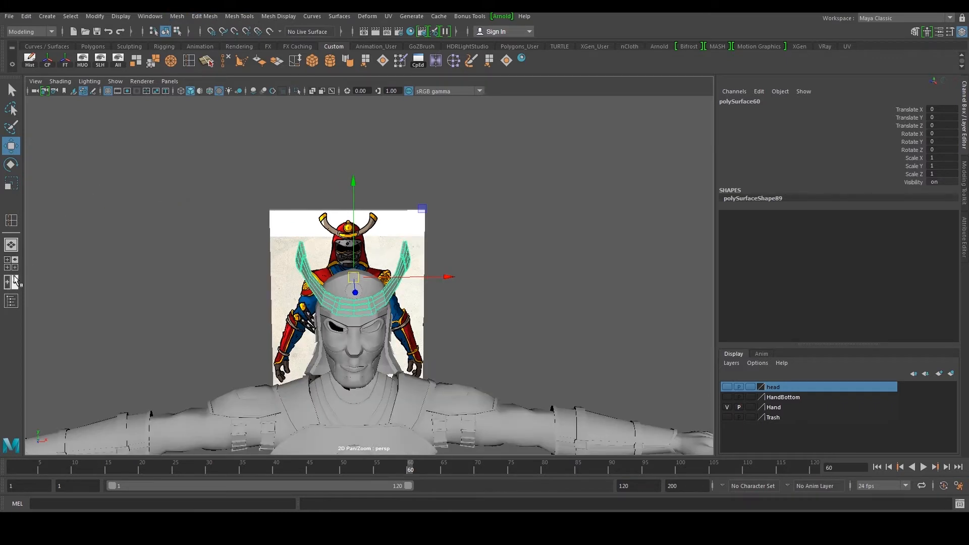
{"action": "left_click", "coordinate": [11, 302]}
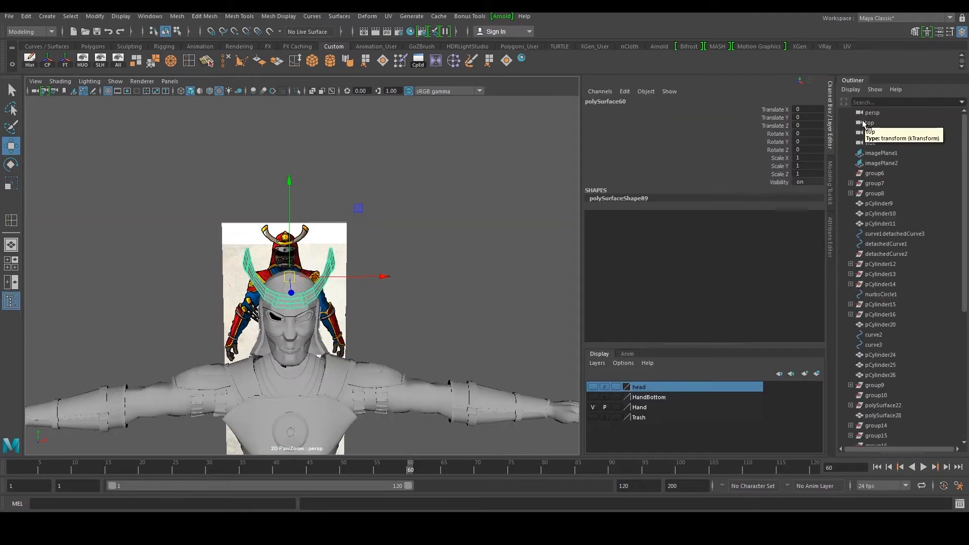
{"action": "scroll", "coordinate": [360, 231], "scroll_direction": "down", "scroll_amount": 3}
{"action": "left_click_drag", "start_coordinate": [373, 238], "coordinate": [461, 299], "text": "alt"}
{"action": "left_click_drag", "start_coordinate": [412, 195], "coordinate": [305, 356]}
{"action": "left_click_drag", "start_coordinate": [302, 249], "coordinate": [165, 198], "text": "alt"}
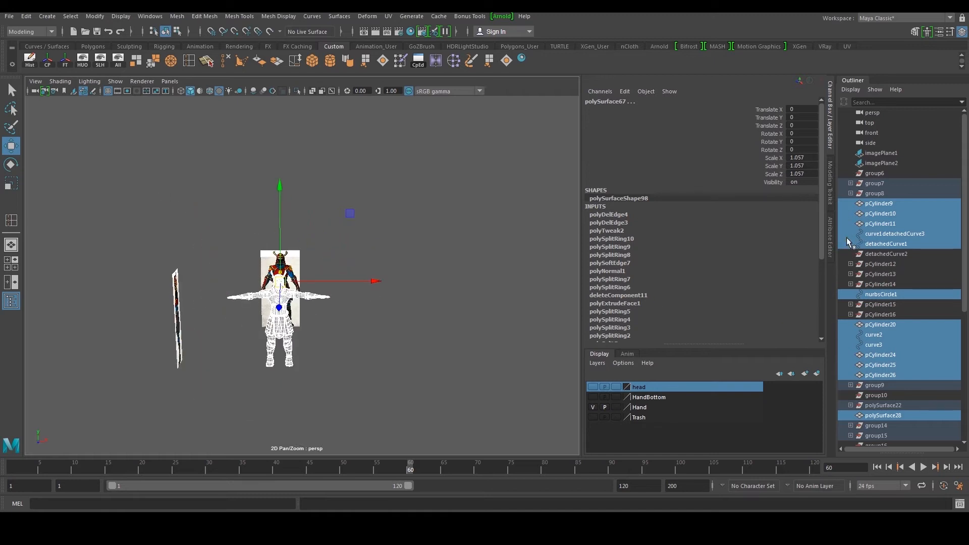
{"action": "scroll", "coordinate": [890, 209], "scroll_direction": "down", "scroll_amount": 5}
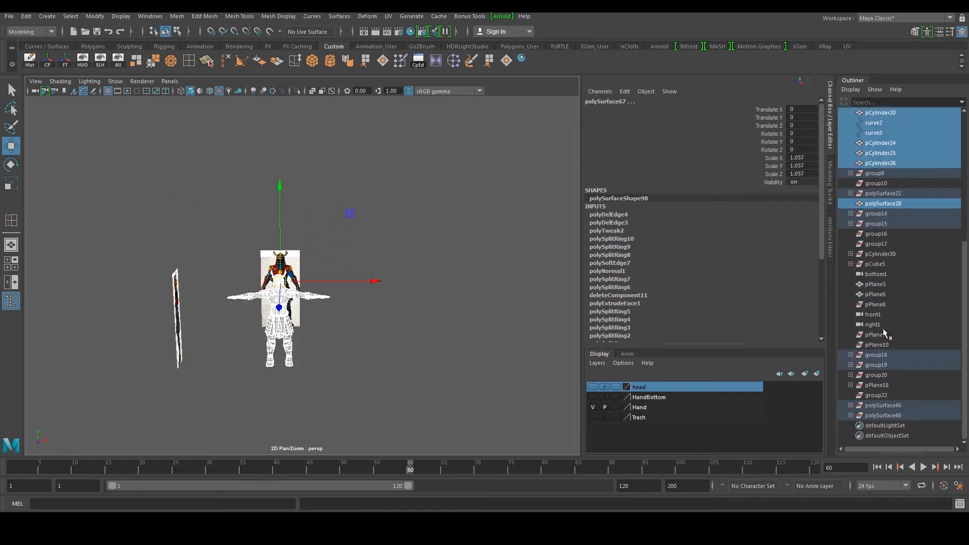
Step: Examine in wireframe what the Outliner entries group20, pPlane18 and group22 contain
{"action": "left_click", "coordinate": [882, 376]}
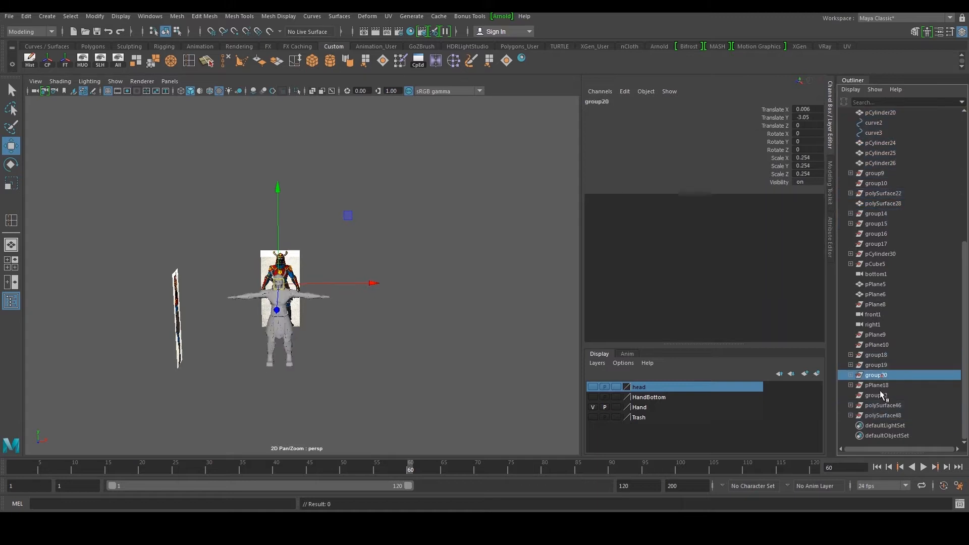
{"action": "left_click", "coordinate": [881, 395], "text": "shift"}
{"action": "scroll", "coordinate": [468, 331], "scroll_direction": "up", "scroll_amount": 5}
{"action": "left_click_drag", "start_coordinate": [468, 331], "coordinate": [467, 259], "text": "alt"}
{"action": "key", "text": "4"}
{"action": "scroll", "coordinate": [422, 314], "scroll_direction": "up", "scroll_amount": 3}
{"action": "left_click_drag", "start_coordinate": [533, 306], "coordinate": [348, 268], "text": "alt"}
{"action": "left_click", "coordinate": [876, 384]}
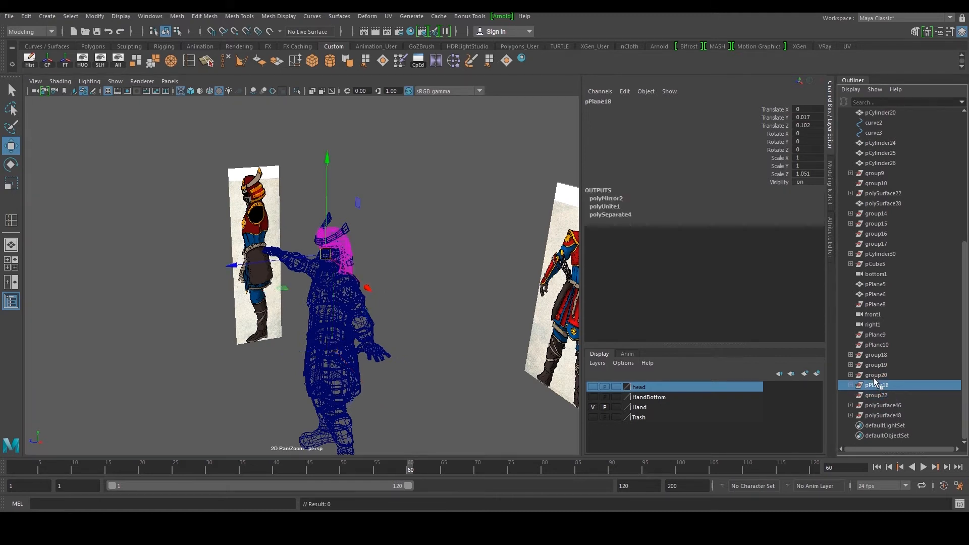
Step: Select the whole character, delete its construction history, center the pivots and freeze the transformations
{"action": "left_click_drag", "start_coordinate": [505, 308], "coordinate": [402, 296], "text": "alt"}
{"action": "left_click_drag", "start_coordinate": [208, 205], "coordinate": [422, 384]}
{"action": "scroll", "coordinate": [341, 283], "scroll_direction": "up", "scroll_amount": 5}
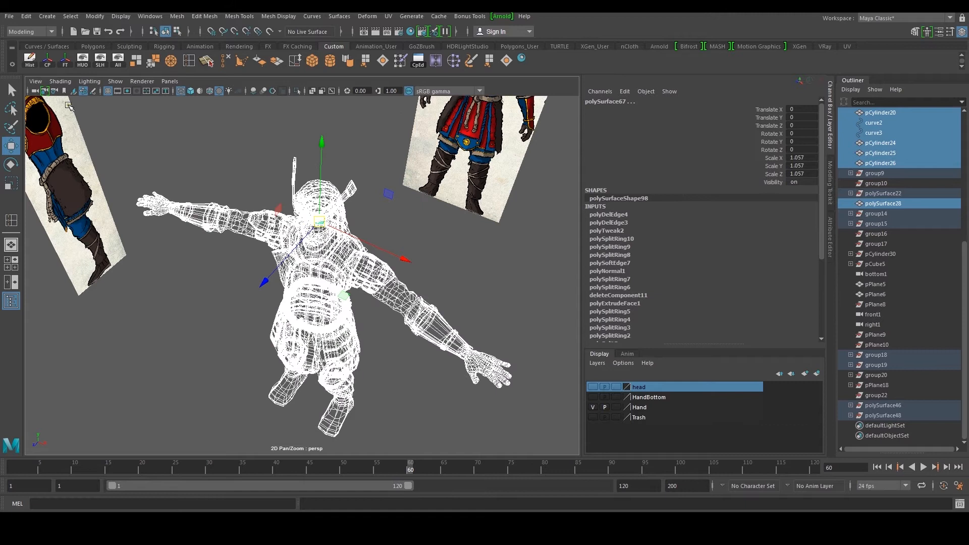
{"action": "left_click", "coordinate": [27, 65]}
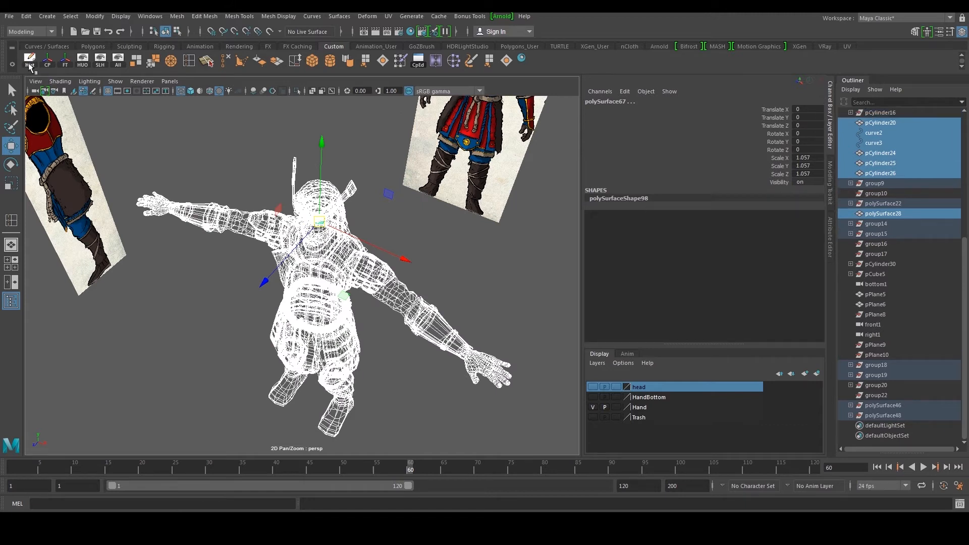
{"action": "left_click", "coordinate": [48, 66]}
{"action": "left_click", "coordinate": [65, 62]}
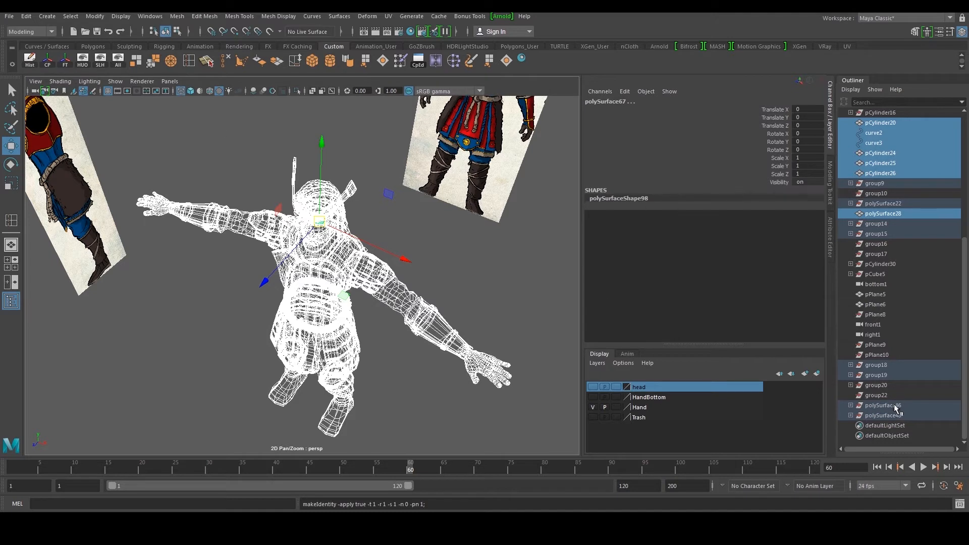
Step: Delete the leftover group20 and group22 from the scene
{"action": "left_click", "coordinate": [891, 396]}
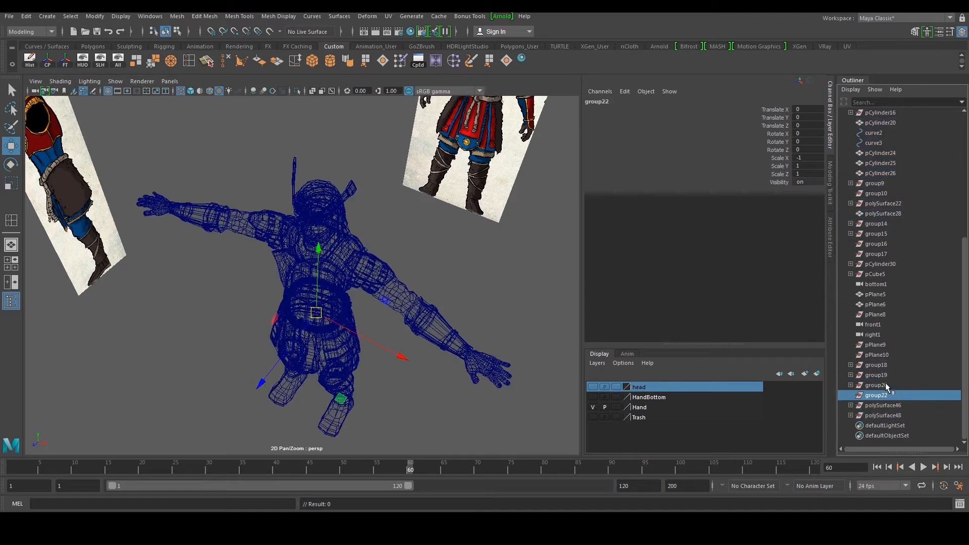
{"action": "left_click", "coordinate": [886, 384], "text": "ctrl"}
{"action": "left_click_drag", "start_coordinate": [543, 378], "coordinate": [387, 335], "text": "alt"}
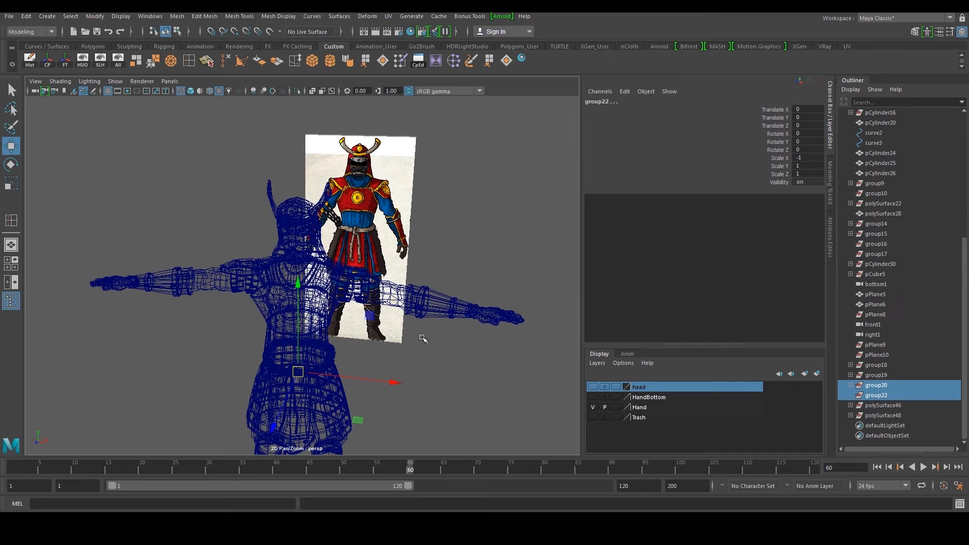
{"action": "key", "text": "Delete"}
Step: Ungroup polySurface48, which holds the helmet and face mask parts
{"action": "left_click", "coordinate": [882, 415]}
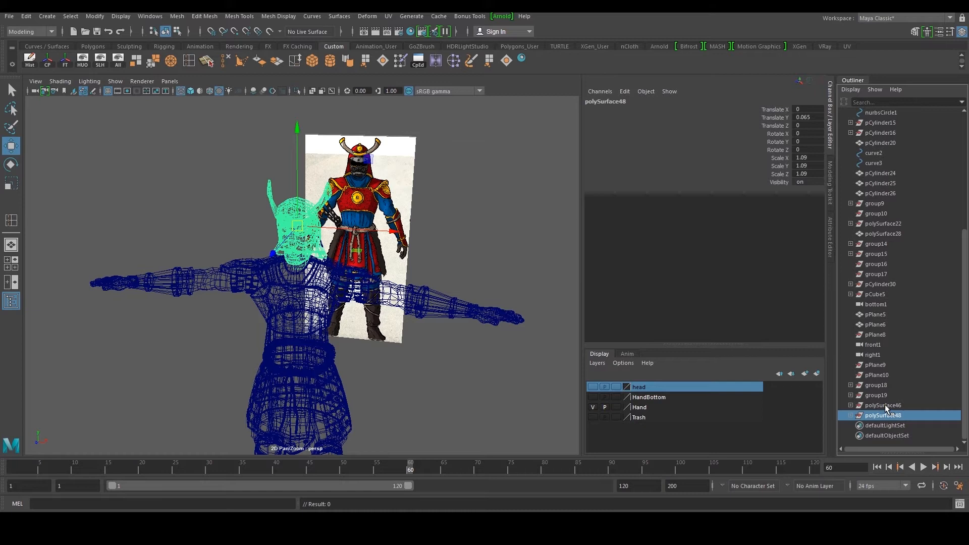
{"action": "left_click", "coordinate": [36, 15]}
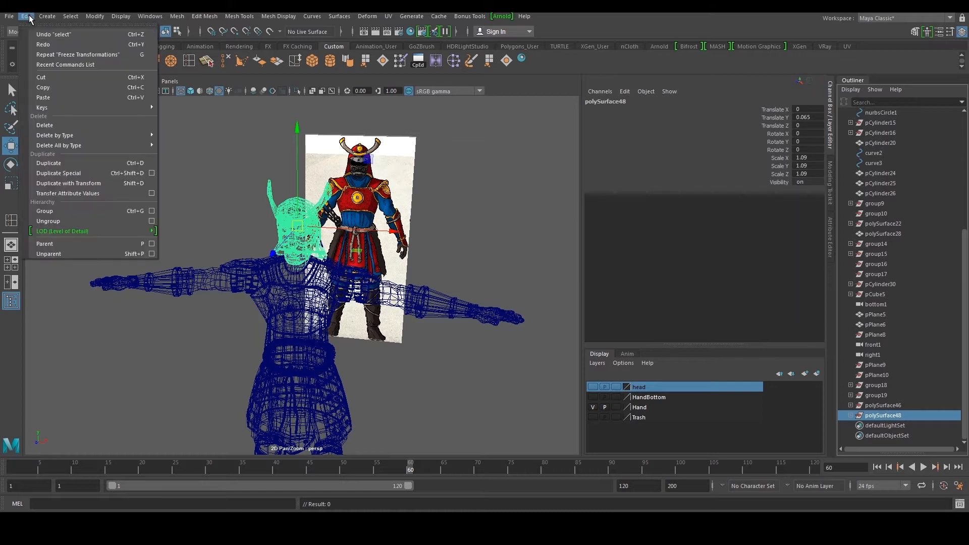
{"action": "left_click", "coordinate": [48, 217]}
{"action": "scroll", "coordinate": [859, 400], "scroll_direction": "down", "scroll_amount": 3}
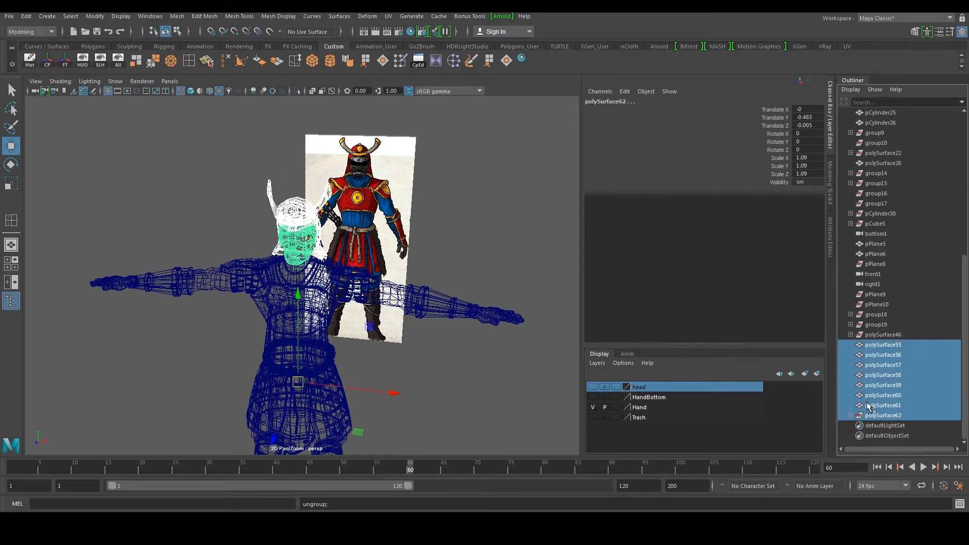
Step: Ungroup the nested face mask groups and freeze the transformations of all head parts from polySurface55 to polySurface67
{"action": "left_click", "coordinate": [879, 416]}
{"action": "key", "text": "g"}
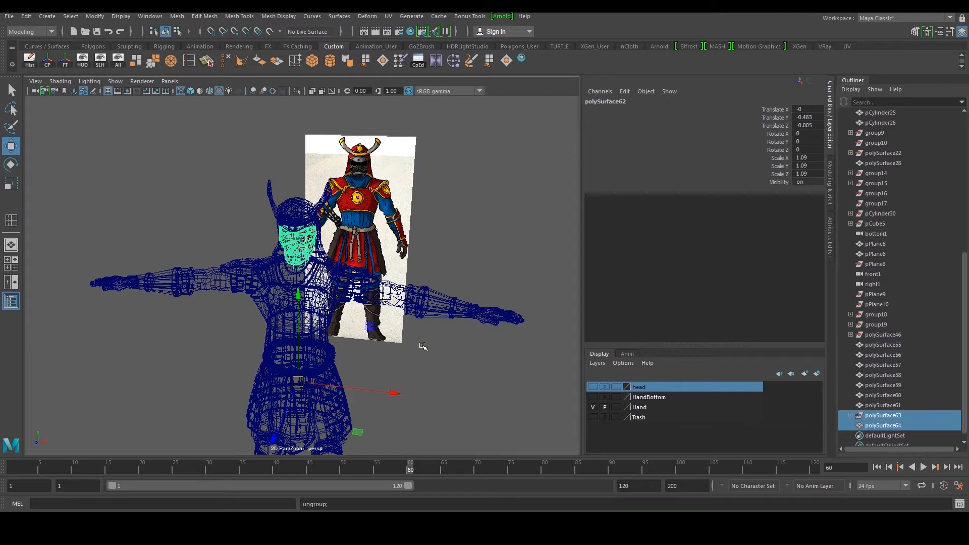
{"action": "left_click", "coordinate": [882, 418]}
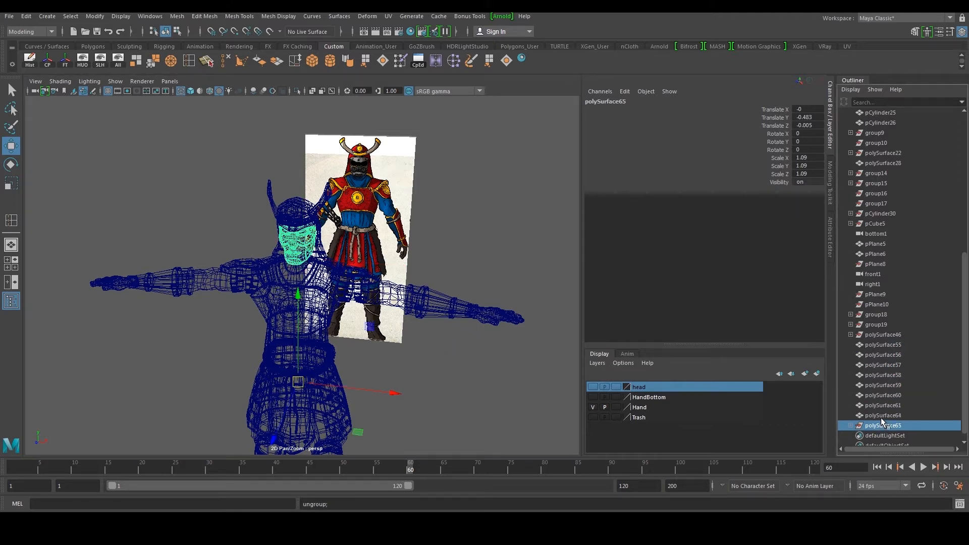
{"action": "key", "text": "g"}
{"action": "scroll", "coordinate": [880, 424], "scroll_direction": "down", "scroll_amount": 1}
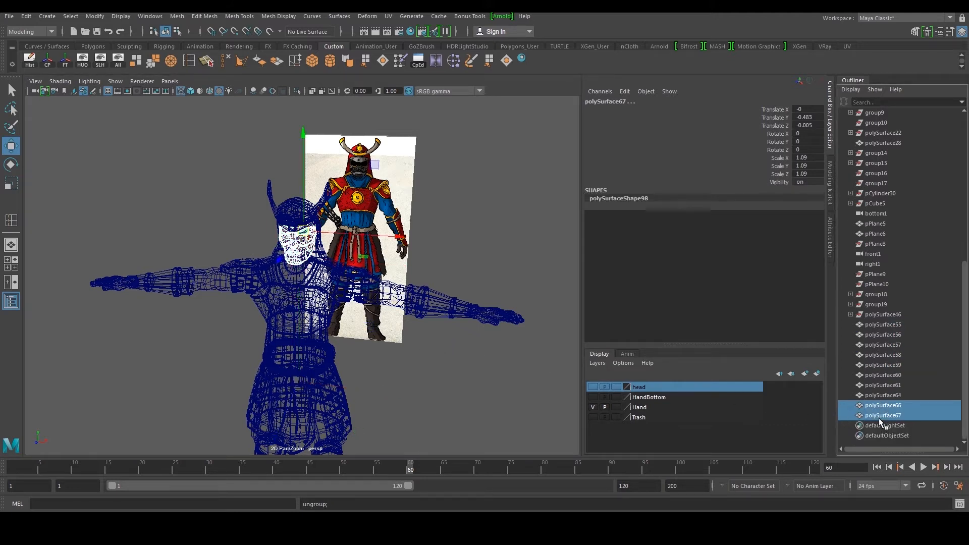
{"action": "left_click", "coordinate": [885, 324], "text": "shift"}
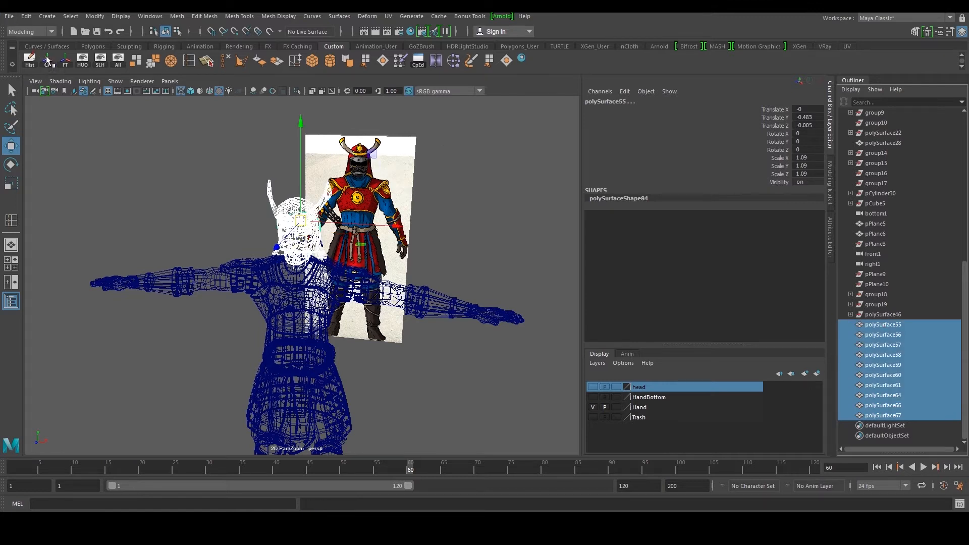
{"action": "left_click", "coordinate": [68, 60]}
Step: Ungroup polySurface46, the group holding the helmet's lowest neck guard plate
{"action": "left_click", "coordinate": [881, 314]}
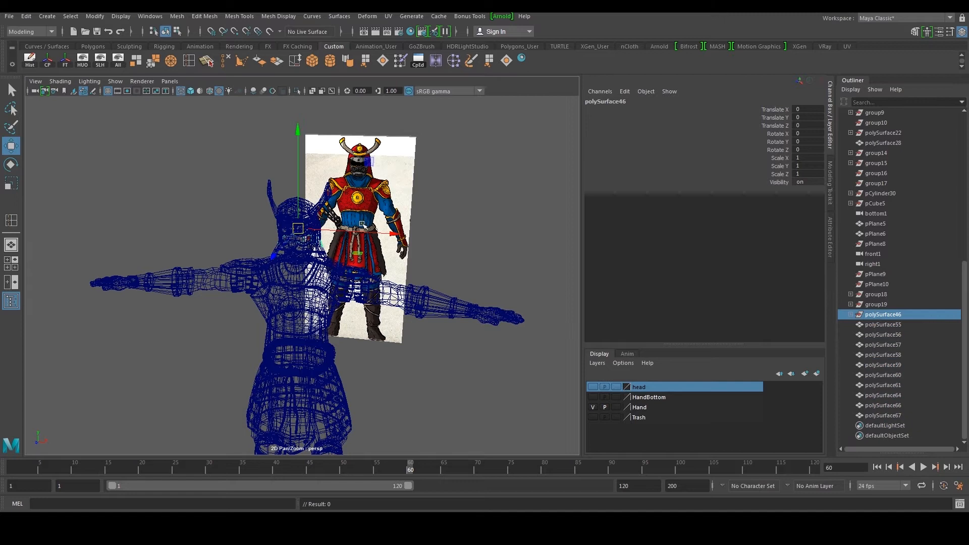
{"action": "key", "text": "f"}
{"action": "left_click_drag", "start_coordinate": [216, 207], "coordinate": [306, 242], "text": "alt"}
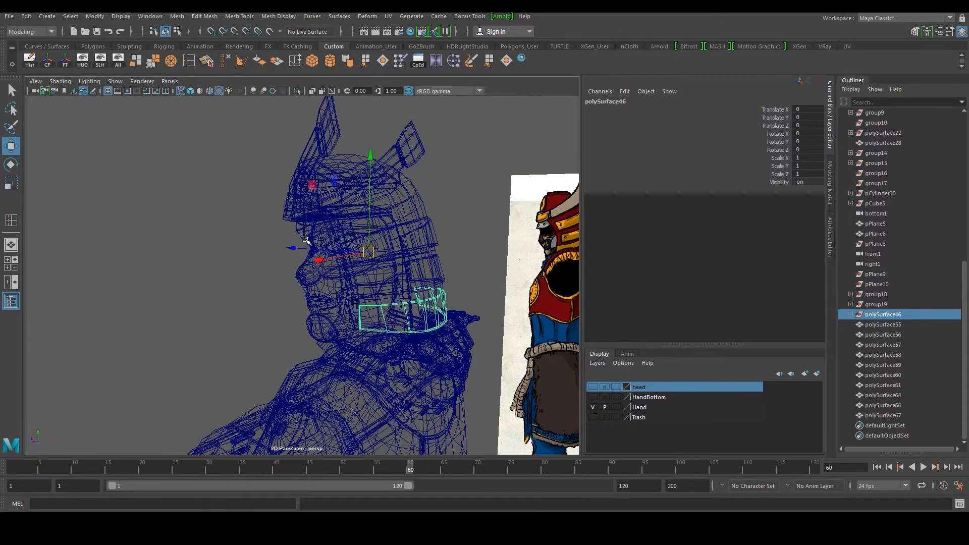
{"action": "left_click", "coordinate": [878, 306]}
{"action": "left_click", "coordinate": [878, 311]}
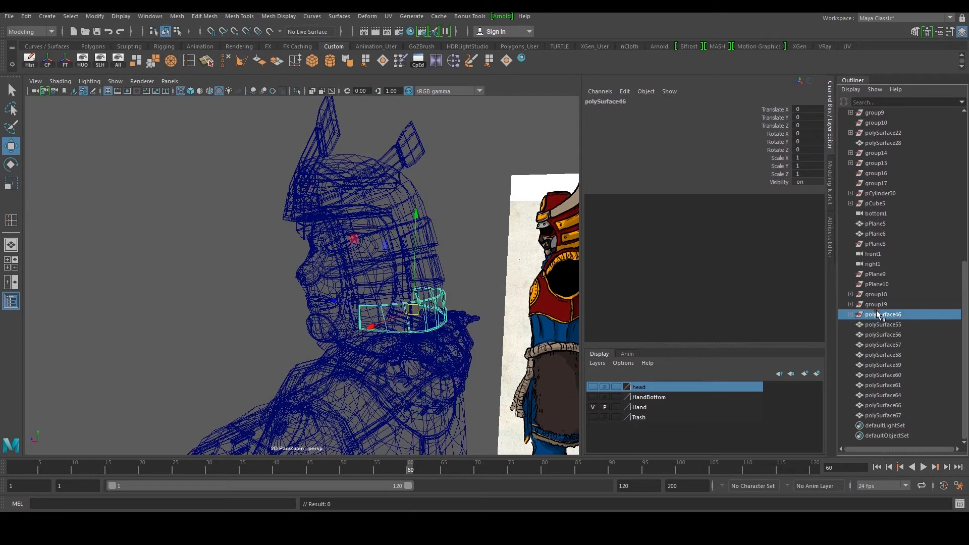
{"action": "left_click", "coordinate": [25, 16]}
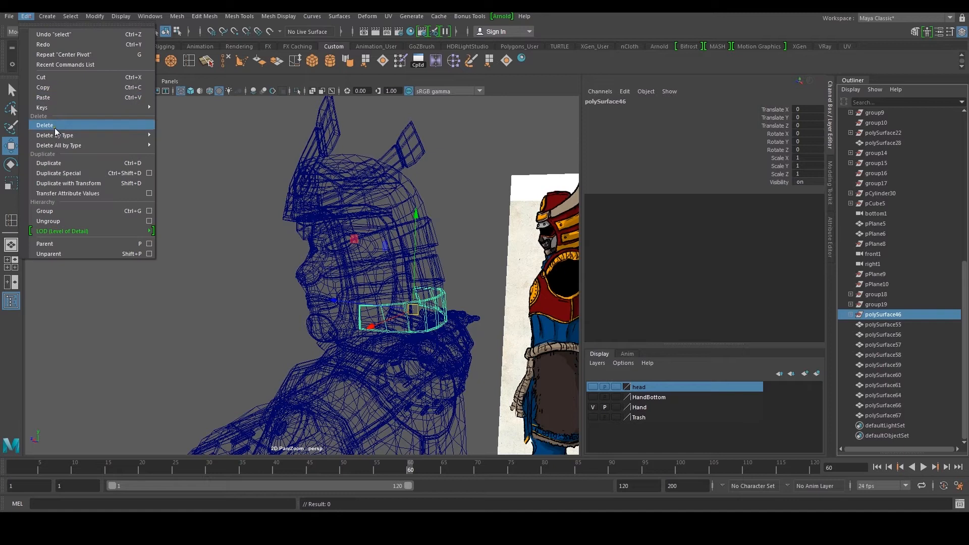
{"action": "left_click", "coordinate": [81, 218]}
Step: Ungroup group19 and group18, which hold the arm and shoulder parts
{"action": "left_click", "coordinate": [874, 306]}
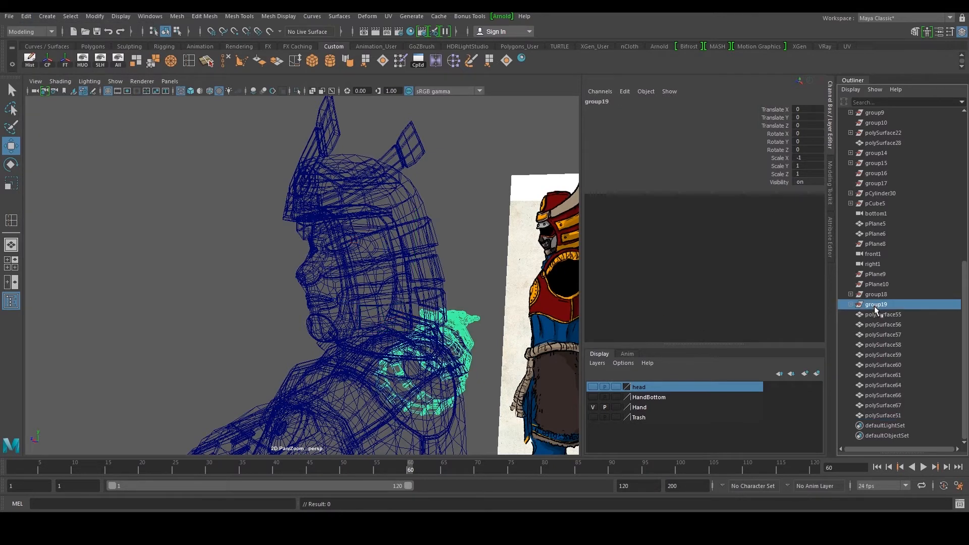
{"action": "key", "text": "g"}
{"action": "left_click", "coordinate": [879, 293]}
{"action": "key", "text": "g"}
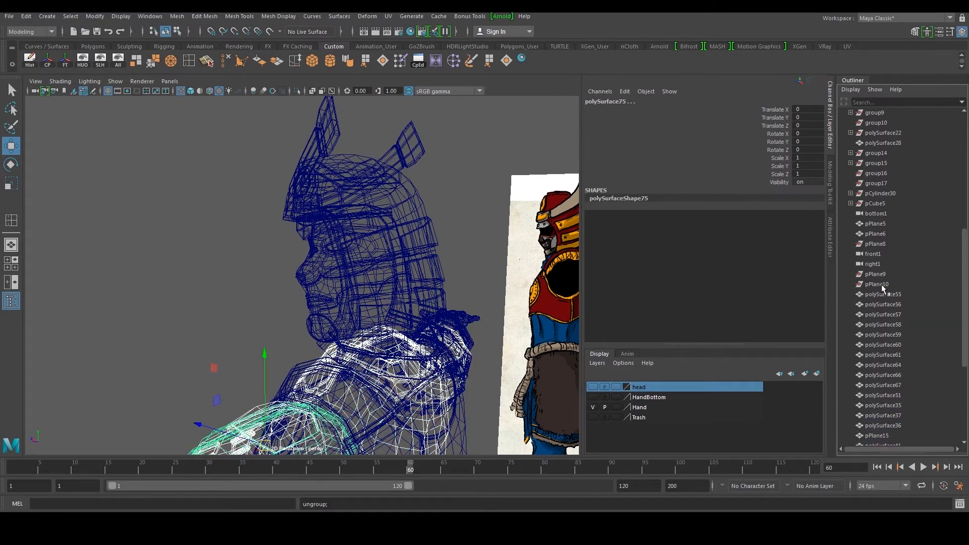
Step: Delete the empty leftover entries pPlane9 and pPlane10
{"action": "left_click", "coordinate": [881, 283]}
{"action": "left_click", "coordinate": [879, 275], "text": "ctrl"}
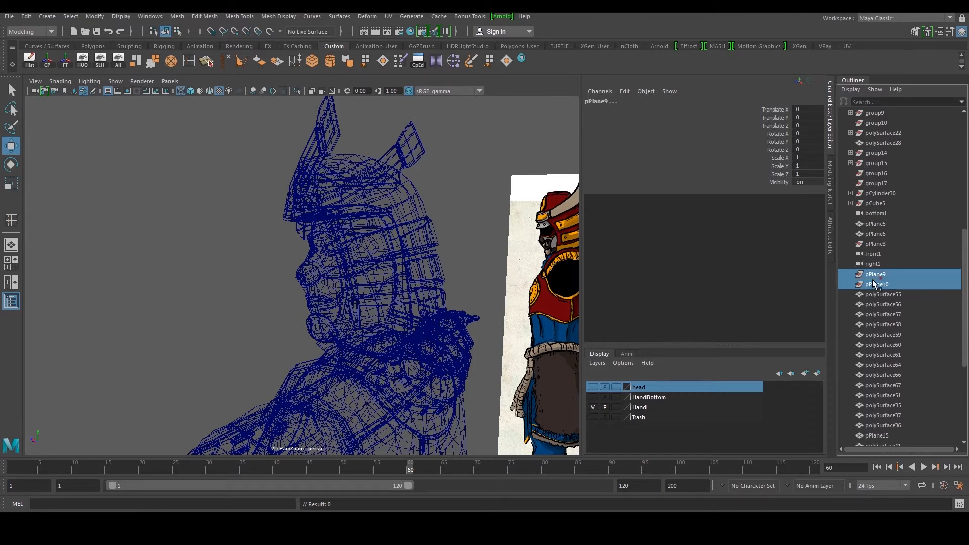
{"action": "key", "text": "f"}
{"action": "left_click_drag", "start_coordinate": [468, 350], "coordinate": [384, 313], "text": "alt"}
{"action": "key", "text": "Delete"}
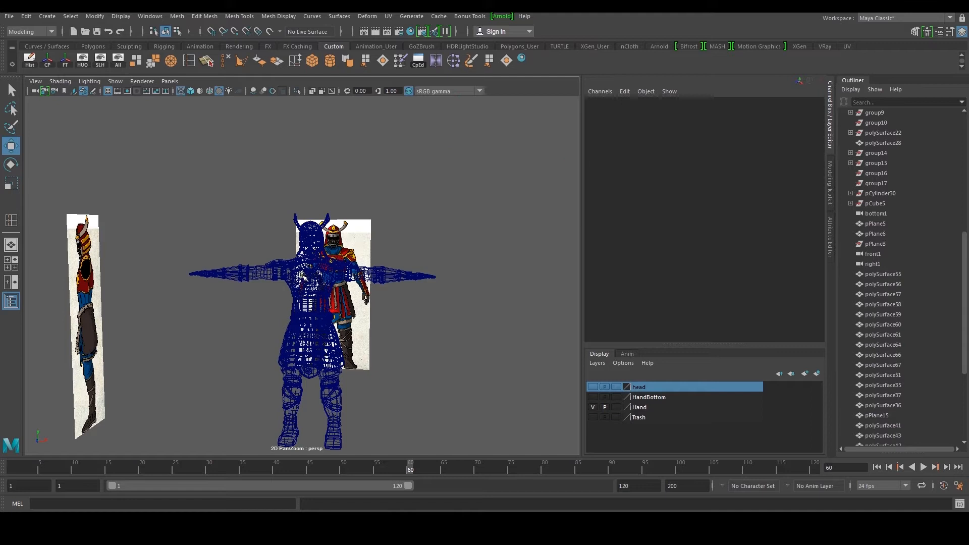
Step: Inspect the whole character in textured shaded display for missing parts
{"action": "key", "text": "4"}
{"action": "key", "text": "5"}
{"action": "key", "text": "6"}
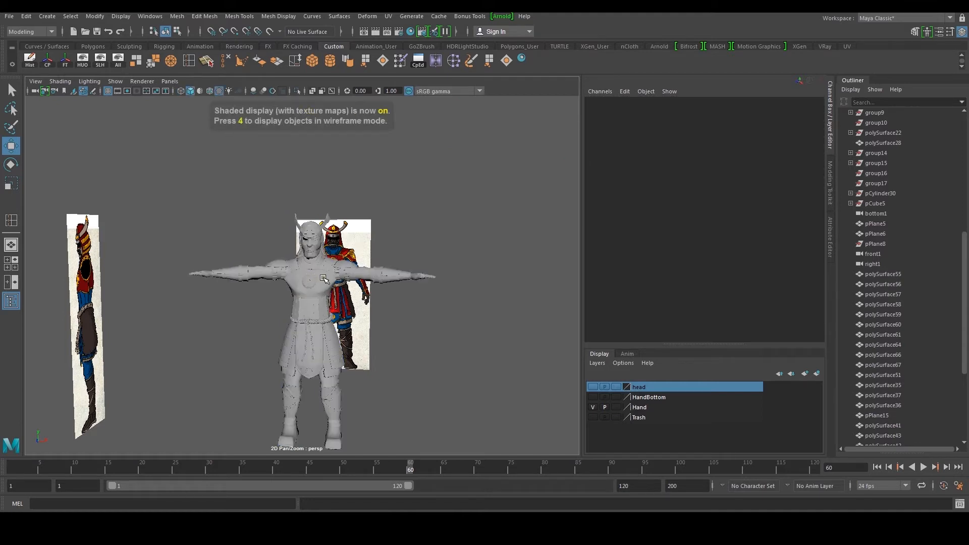
{"action": "scroll", "coordinate": [330, 280], "scroll_direction": "up", "scroll_amount": 3}
{"action": "left_click_drag", "start_coordinate": [330, 280], "coordinate": [442, 290], "text": "alt"}
{"action": "right_click_drag", "start_coordinate": [441, 290], "coordinate": [343, 296], "text": "alt"}
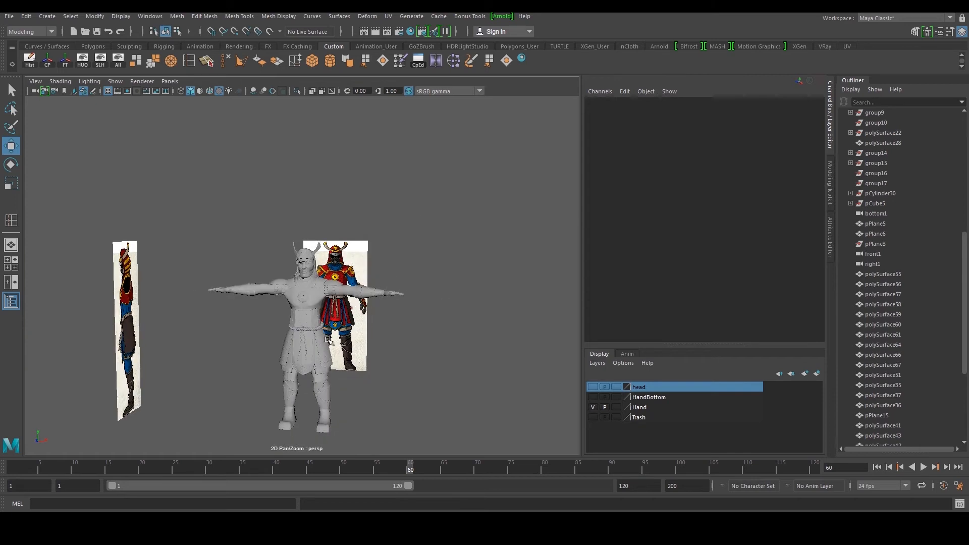
{"action": "scroll", "coordinate": [365, 338], "scroll_direction": "up", "scroll_amount": 3}
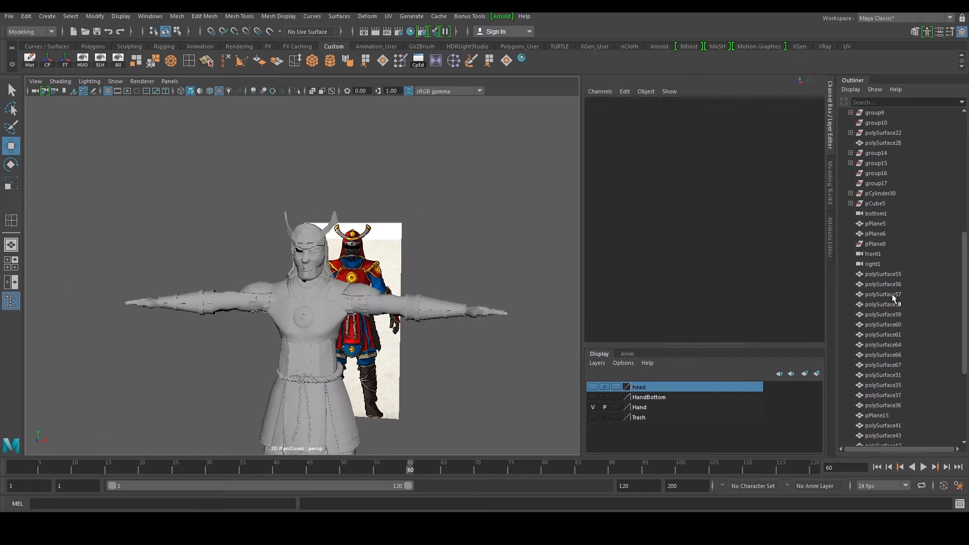
Step: Examine in wireframe what the Outliner entries pCube5 and pCylinder30 contain
{"action": "left_click", "coordinate": [883, 276]}
{"action": "scroll", "coordinate": [889, 289], "scroll_direction": "up", "scroll_amount": 9}
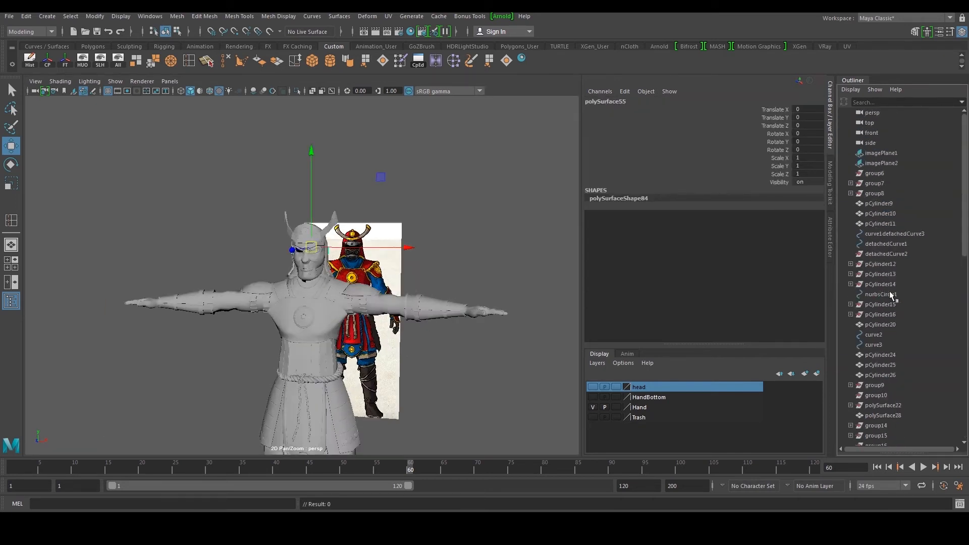
{"action": "scroll", "coordinate": [886, 303], "scroll_direction": "down", "scroll_amount": 5}
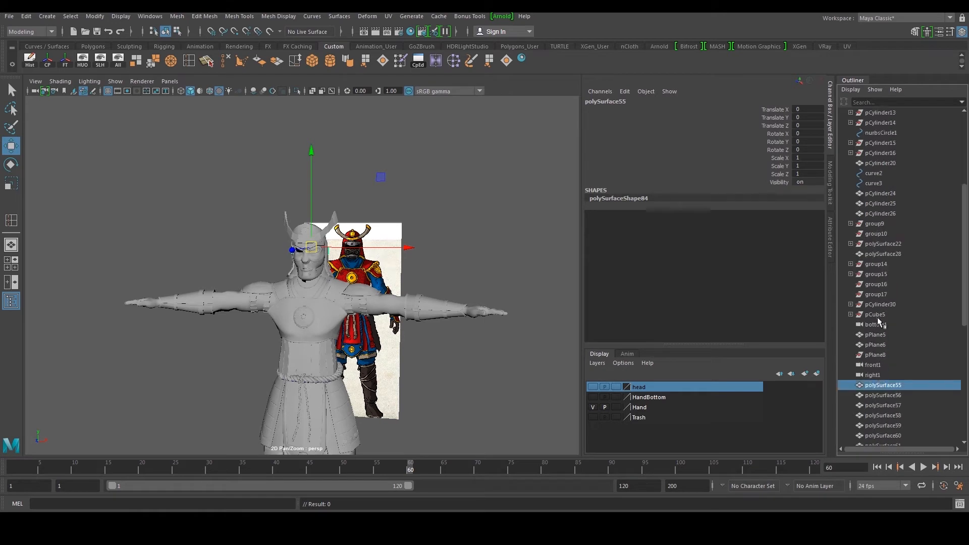
{"action": "left_click", "coordinate": [877, 315]}
{"action": "key", "text": "4"}
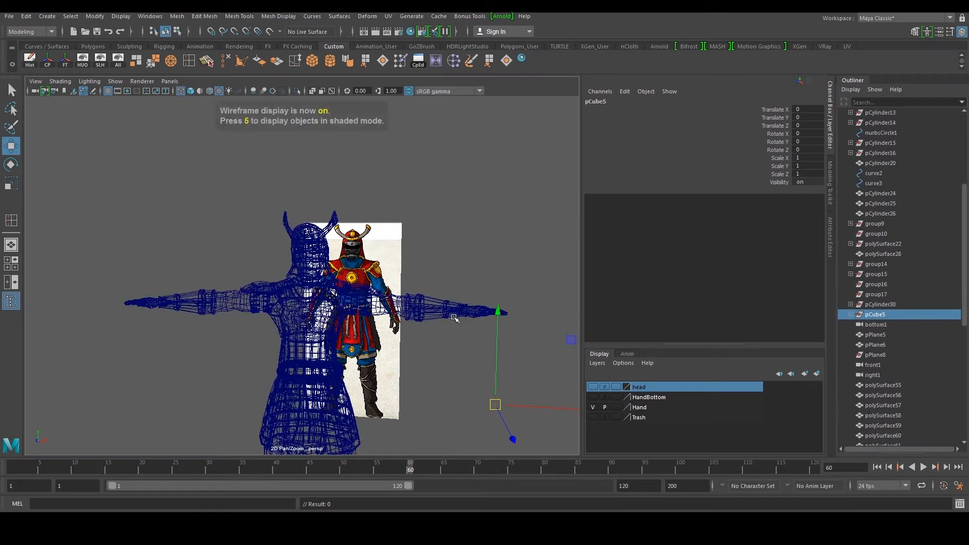
{"action": "left_click", "coordinate": [876, 305], "text": "ctrl"}
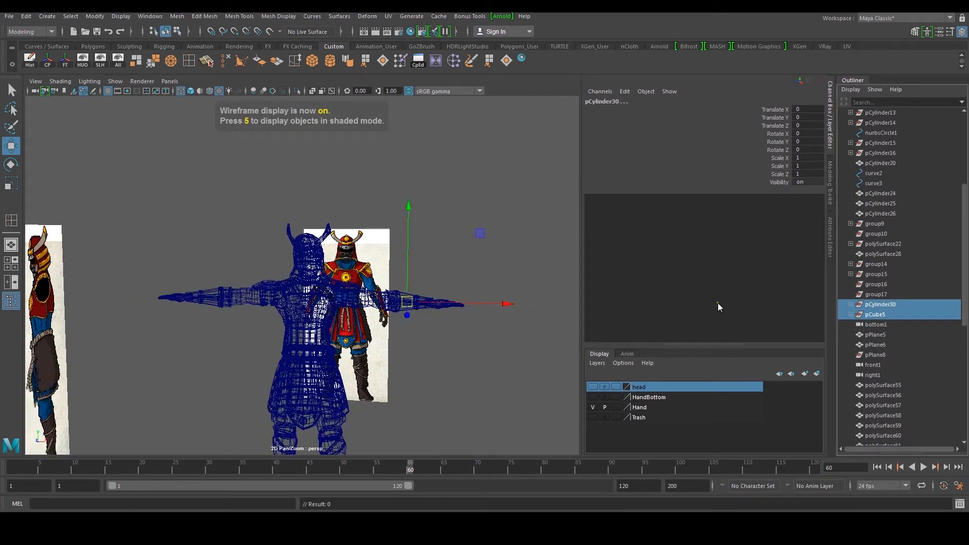
{"action": "key", "text": "f"}
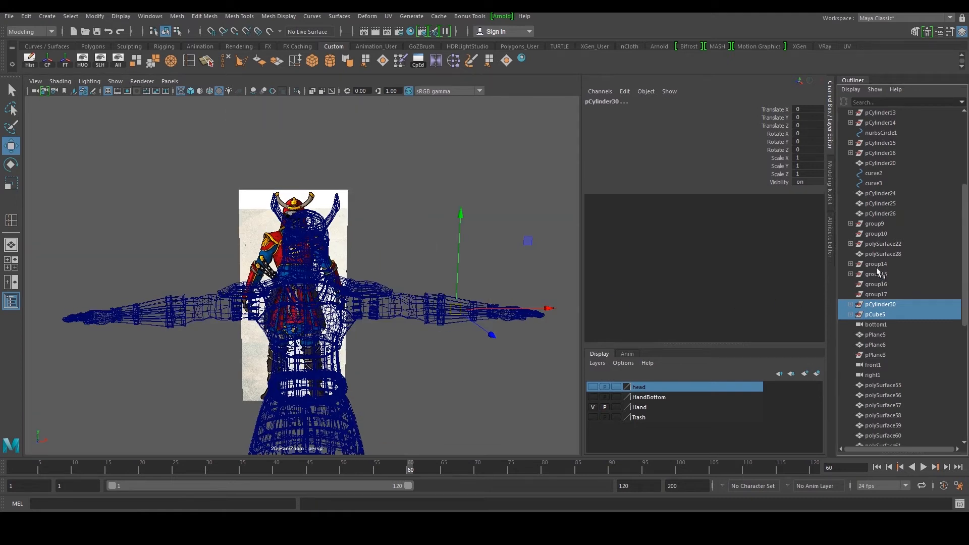
Step: Ungroup group15 to release the mirrored parts it holds
{"action": "left_click", "coordinate": [877, 270], "text": "shift"}
{"action": "left_click", "coordinate": [876, 274]}
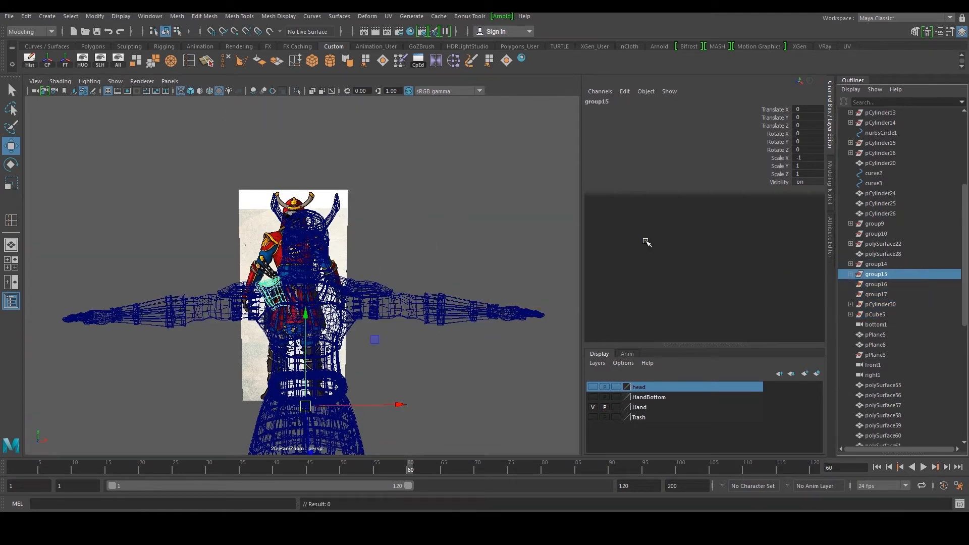
{"action": "left_click", "coordinate": [26, 15]}
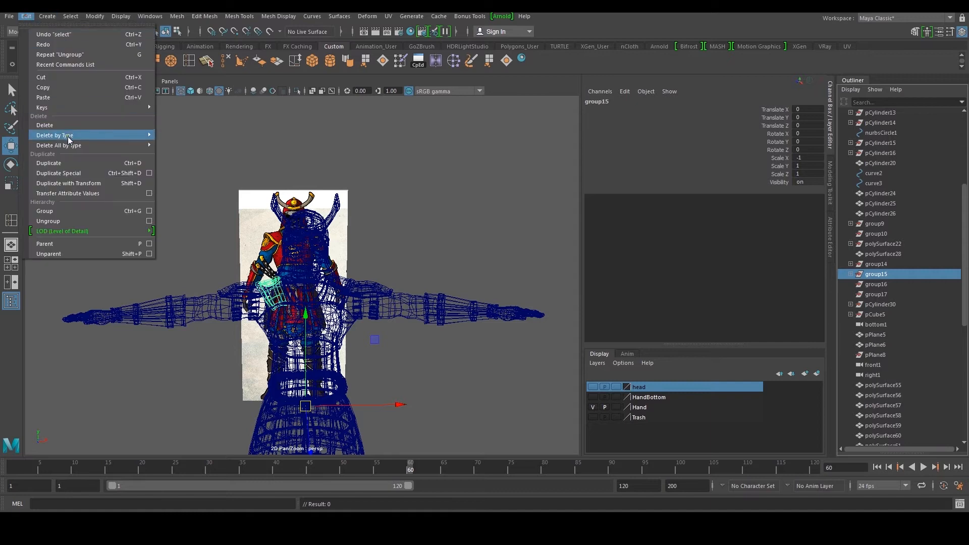
{"action": "left_click", "coordinate": [68, 221]}
Step: Delete the leftover entries pCube5, pCylinder30, group14, polySurface22 and group9
{"action": "left_click", "coordinate": [881, 305]}
{"action": "key", "text": "Delete"}
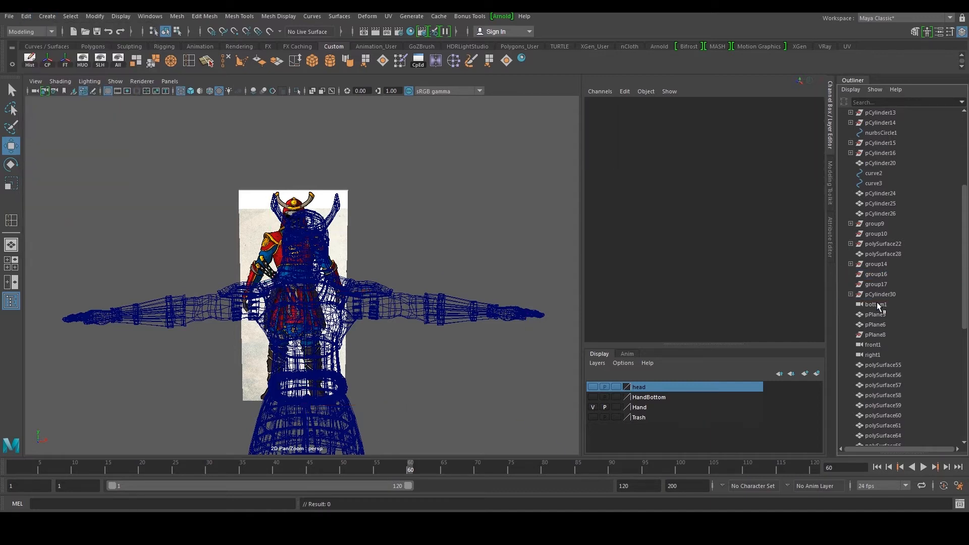
{"action": "left_click", "coordinate": [877, 295]}
{"action": "key", "text": "Delete"}
{"action": "left_click", "coordinate": [875, 264]}
{"action": "key", "text": "Delete"}
{"action": "left_click", "coordinate": [878, 243]}
{"action": "key", "text": "Delete"}
{"action": "left_click", "coordinate": [867, 224]}
{"action": "key", "text": "Delete"}
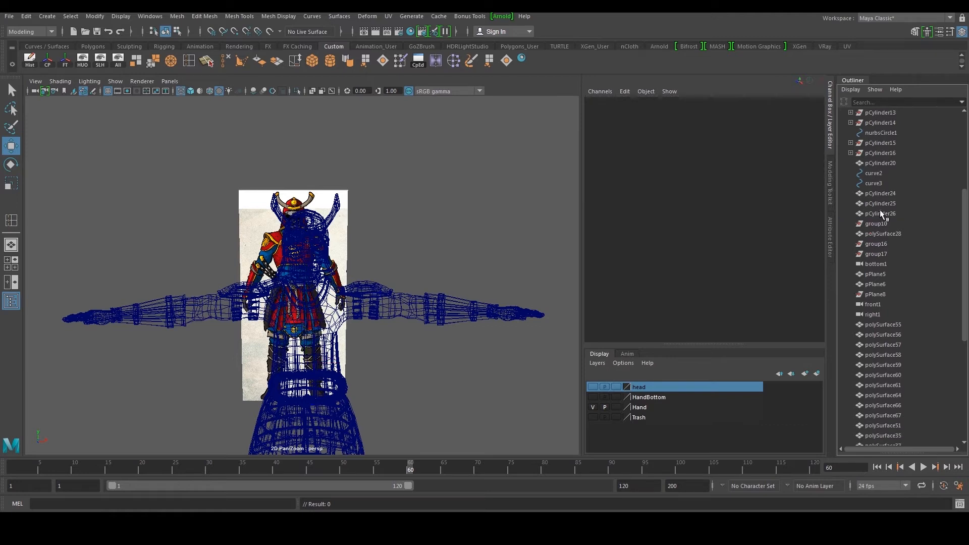
Step: Delete the empty leftovers group10, group16, group17 and pPlane8 together
{"action": "left_click", "coordinate": [879, 223]}
{"action": "left_click", "coordinate": [879, 243], "text": "ctrl"}
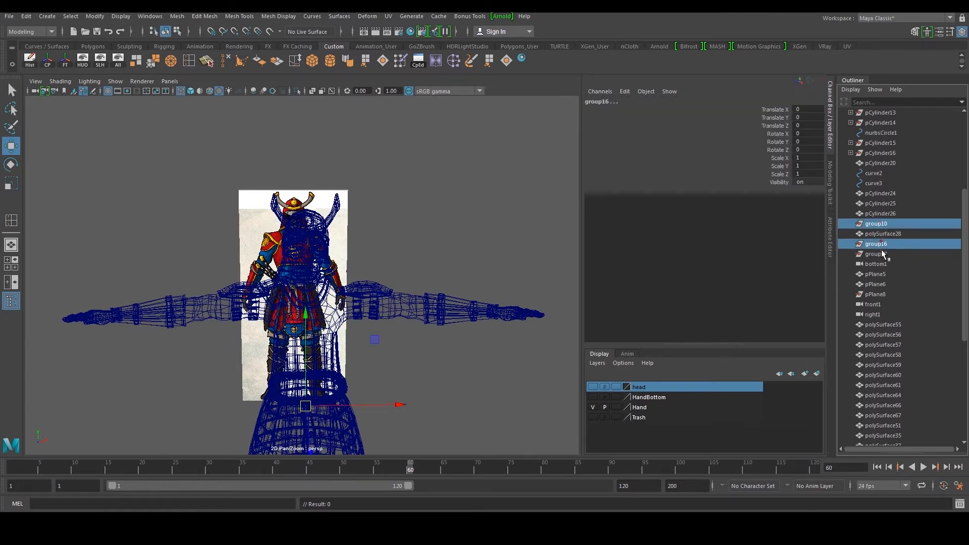
{"action": "left_click", "coordinate": [879, 254], "text": "ctrl"}
{"action": "left_click", "coordinate": [862, 295], "text": "ctrl"}
{"action": "scroll", "coordinate": [512, 276], "scroll_direction": "down", "scroll_amount": 5}
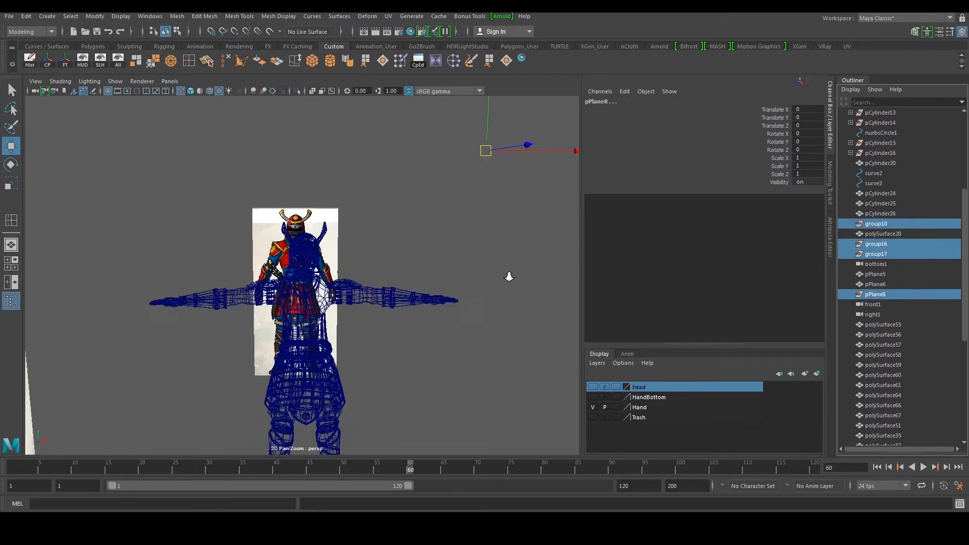
{"action": "key", "text": "Delete"}
{"action": "scroll", "coordinate": [452, 301], "scroll_direction": "up", "scroll_amount": 3}
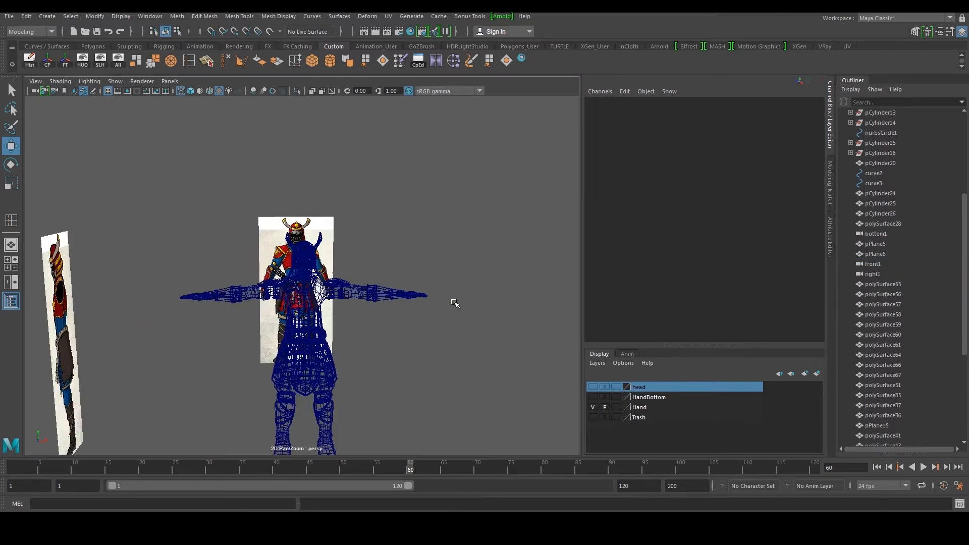
Step: Return to shaded display and undo the recent deletions until group9, group10, polySurface22, group16, group17 and pPlane8 are restored
{"action": "key", "text": "6"}
{"action": "scroll", "coordinate": [453, 303], "scroll_direction": "up", "scroll_amount": 3}
{"action": "key", "text": "ctrl+z"}
{"action": "key", "text": "ctrl+z"}
{"action": "key", "text": "ctrl+z"}
{"action": "scroll", "coordinate": [411, 370], "scroll_direction": "up", "scroll_amount": 3}
{"action": "left_click_drag", "start_coordinate": [411, 370], "coordinate": [314, 306], "text": "alt"}
{"action": "key", "text": "ctrl+z"}
{"action": "key", "text": "ctrl+z"}
{"action": "key", "text": "ctrl+z"}
{"action": "key", "text": "ctrl+z"}
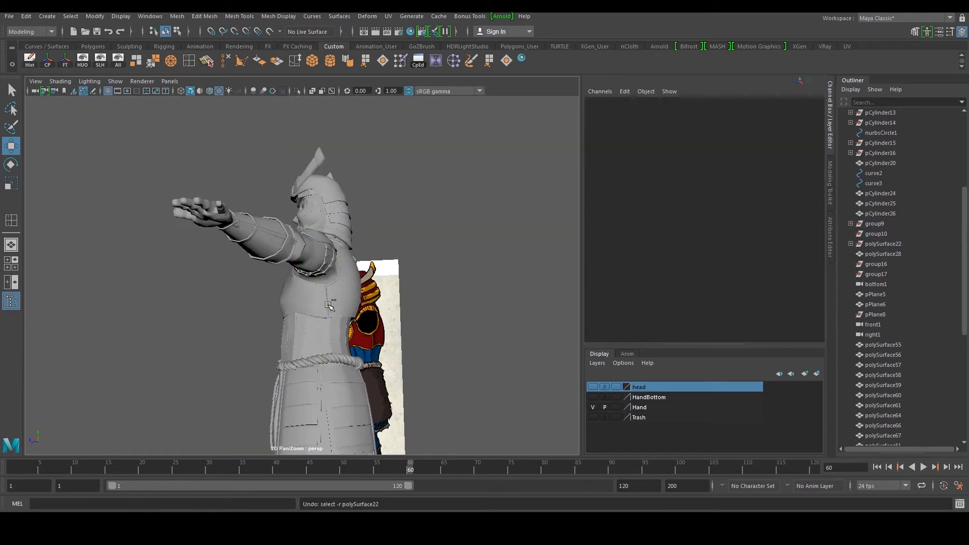
Step: Ungroup polySurface22, which holds the chest armour halves
{"action": "left_click", "coordinate": [304, 306]}
{"action": "left_click", "coordinate": [901, 245]}
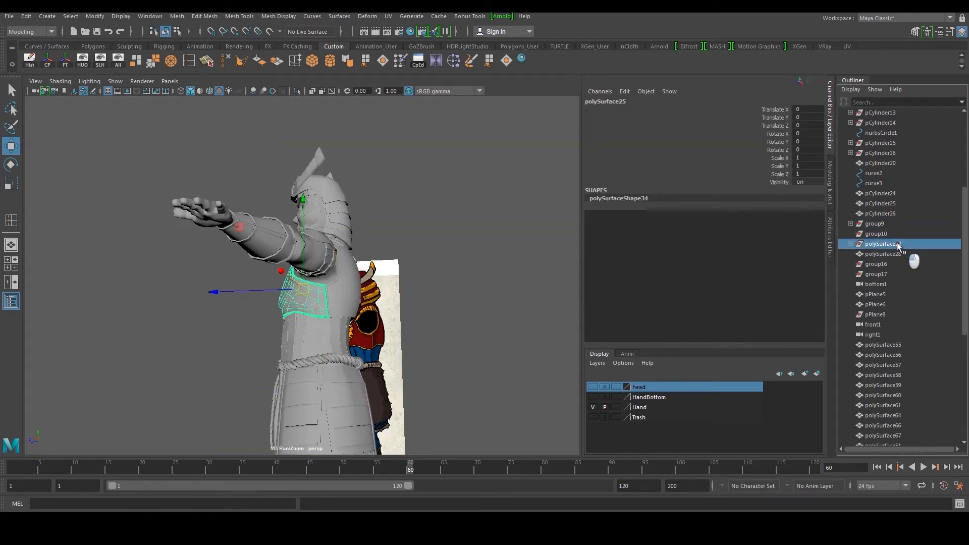
{"action": "left_click", "coordinate": [26, 16]}
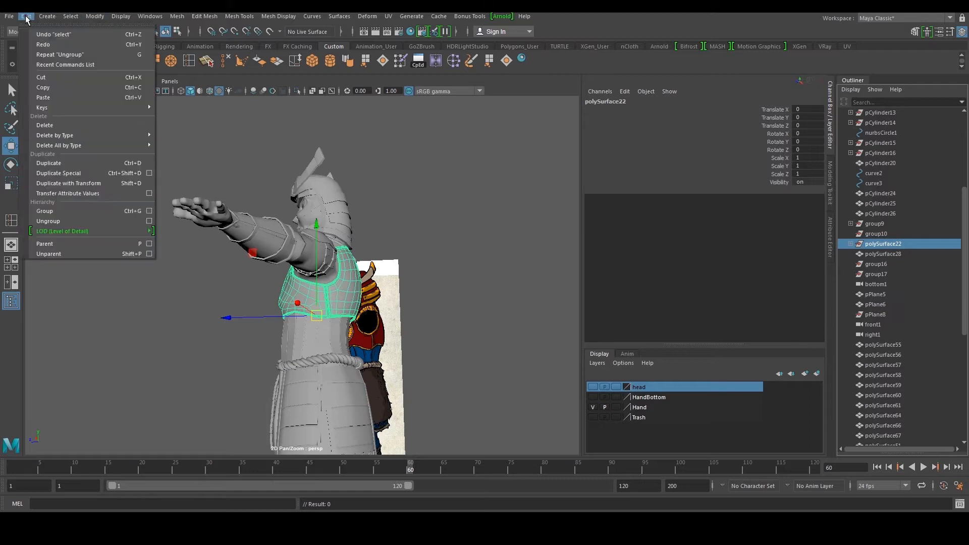
{"action": "left_click", "coordinate": [99, 216]}
{"action": "scroll", "coordinate": [858, 298], "scroll_direction": "down", "scroll_amount": 8}
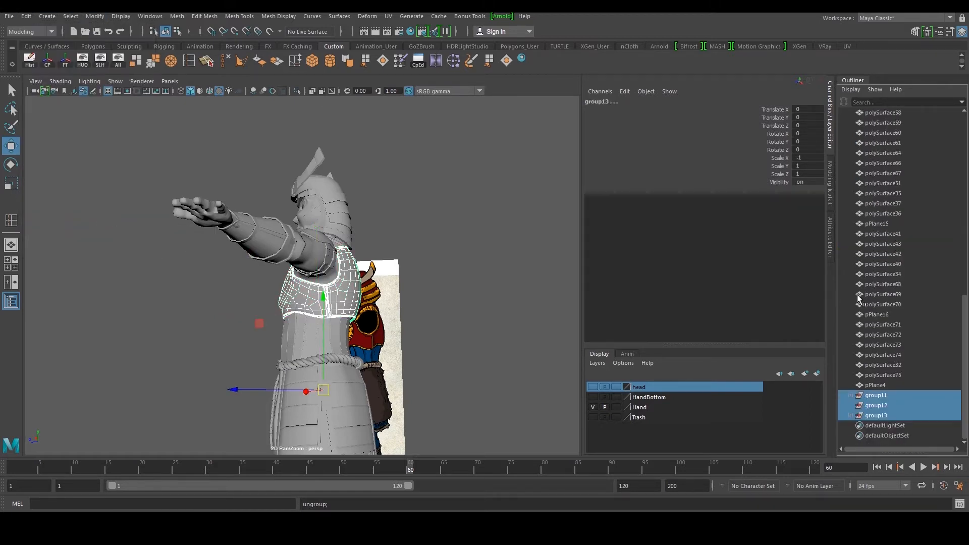
Step: Ungroup the chest armour subgroups group11, group13 and group12
{"action": "left_click", "coordinate": [881, 396]}
{"action": "key", "text": "g"}
{"action": "left_click", "coordinate": [885, 407]}
{"action": "key", "text": "g"}
{"action": "left_click", "coordinate": [887, 397]}
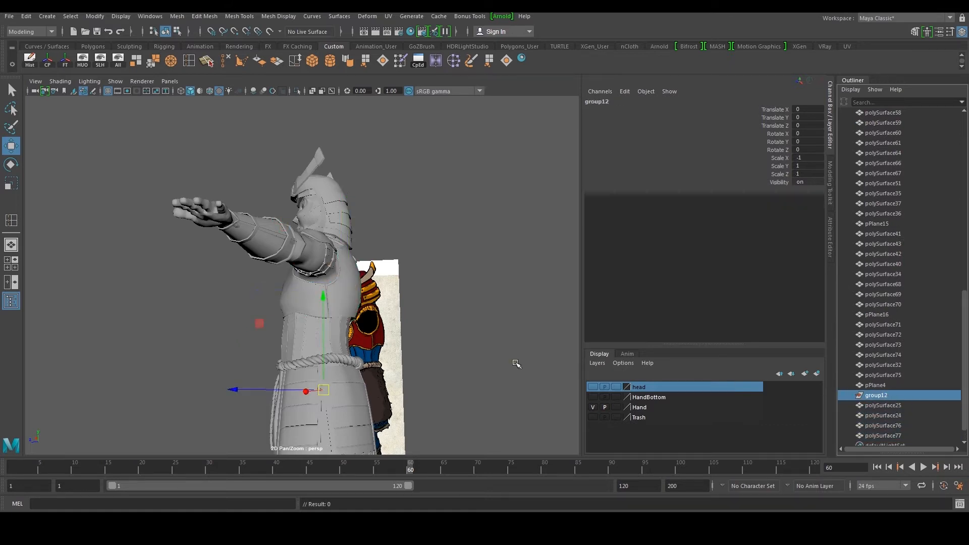
{"action": "key", "text": "g"}
Step: Examine the character's shoulders and chest from several sides for missing armour parts
{"action": "left_click_drag", "start_coordinate": [349, 306], "coordinate": [468, 317], "text": "alt"}
{"action": "scroll", "coordinate": [368, 258], "scroll_direction": "up", "scroll_amount": 3}
{"action": "left_click_drag", "start_coordinate": [368, 258], "coordinate": [326, 285], "text": "alt"}
{"action": "scroll", "coordinate": [327, 285], "scroll_direction": "down", "scroll_amount": 4}
{"action": "mouse_move", "coordinate": [324, 286]}
{"action": "middle_mouse_down", "text": "alt"}
{"action": "mouse_move", "coordinate": [342, 297]}
{"action": "mouse_move", "coordinate": [323, 289]}
{"action": "middle_mouse_up", "text": "alt"}
{"action": "left_click_drag", "start_coordinate": [328, 291], "coordinate": [202, 290], "text": "alt"}
{"action": "right_click_drag", "start_coordinate": [200, 288], "coordinate": [322, 276], "text": "alt"}
{"action": "left_click_drag", "start_coordinate": [322, 277], "coordinate": [568, 283], "text": "alt"}
{"action": "left_click", "coordinate": [189, 295]}
{"action": "scroll", "coordinate": [351, 317], "scroll_direction": "down", "scroll_amount": 5}
{"action": "left_click_drag", "start_coordinate": [350, 317], "coordinate": [298, 303], "text": "alt"}
Step: Undo the chest armour ungrouping and the earlier deletions until group14 with the missing shoulder strap is restored
{"action": "key", "text": "ctrl+z"}
{"action": "key", "text": "ctrl+z"}
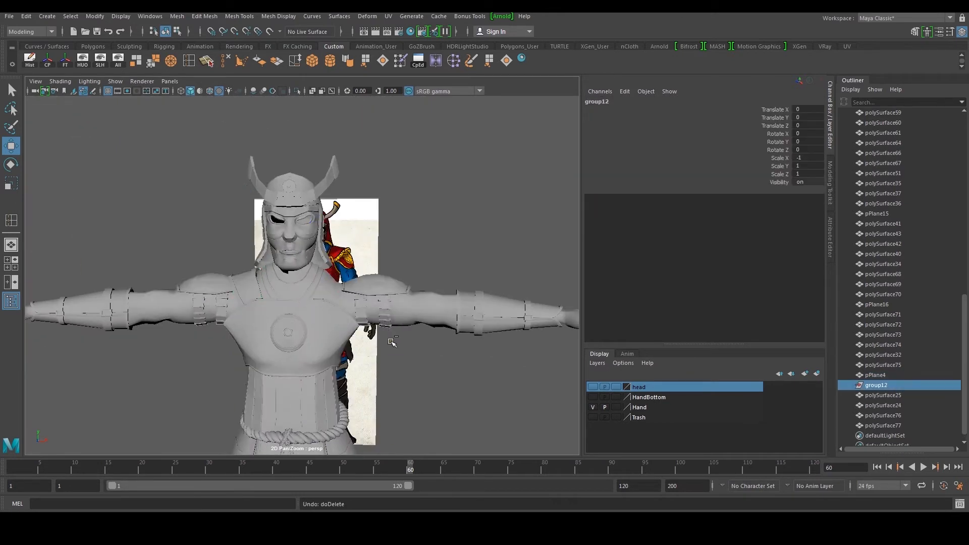
{"action": "key", "text": "ctrl+z"}
{"action": "key", "text": "ctrl+z"}
{"action": "key", "text": "ctrl+z"}
{"action": "key", "text": "ctrl+z"}
{"action": "key", "text": "ctrl+z"}
{"action": "key", "text": "ctrl+z"}
{"action": "key", "text": "ctrl+z"}
{"action": "key", "text": "ctrl+z"}
{"action": "key", "text": "ctrl+z"}
{"action": "key", "text": "ctrl+z"}
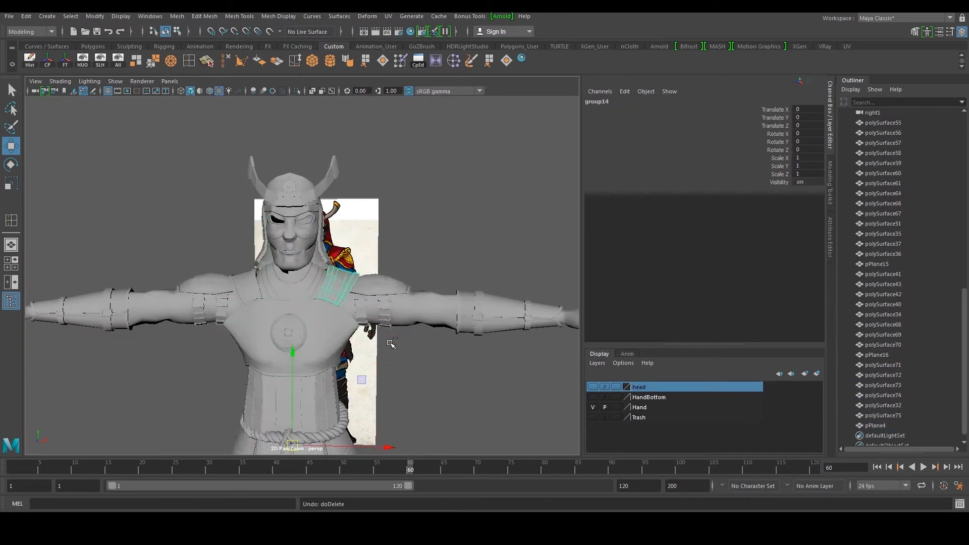
Step: Ungroup group14 to release the shoulder strap, and ungroup the polySurface31 entry it contained
{"action": "scroll", "coordinate": [898, 278], "scroll_direction": "up", "scroll_amount": 10}
{"action": "left_click", "coordinate": [26, 16]}
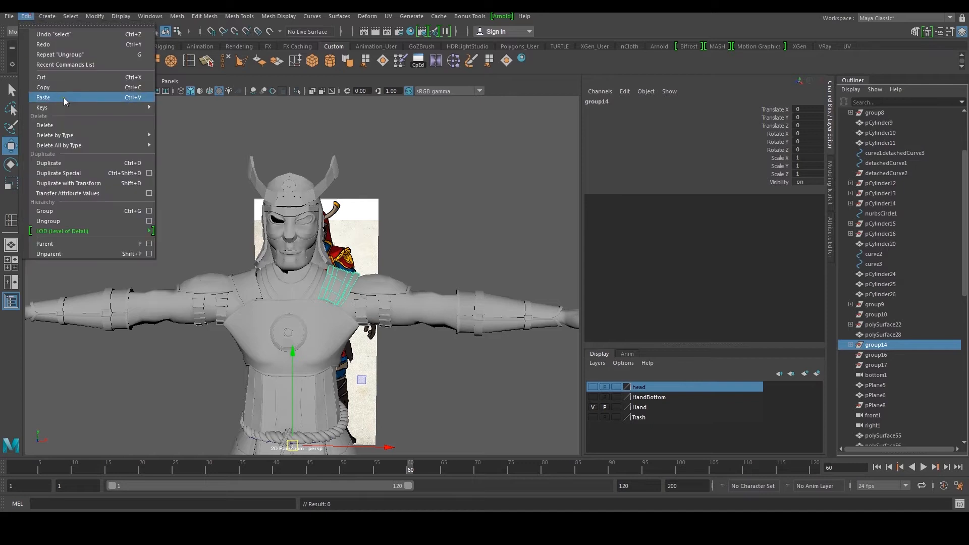
{"action": "left_click", "coordinate": [87, 220]}
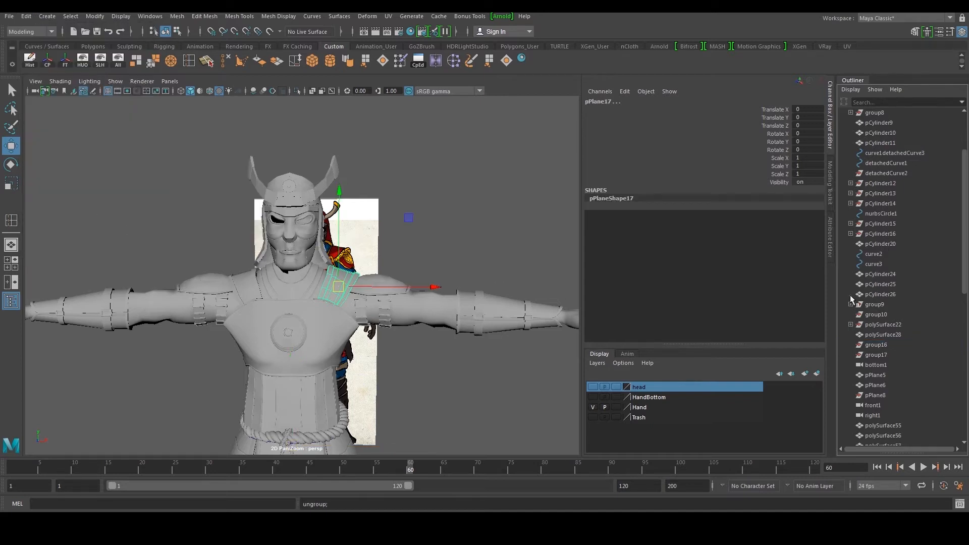
{"action": "scroll", "coordinate": [873, 302], "scroll_direction": "down", "scroll_amount": 10}
{"action": "left_click", "coordinate": [897, 406]}
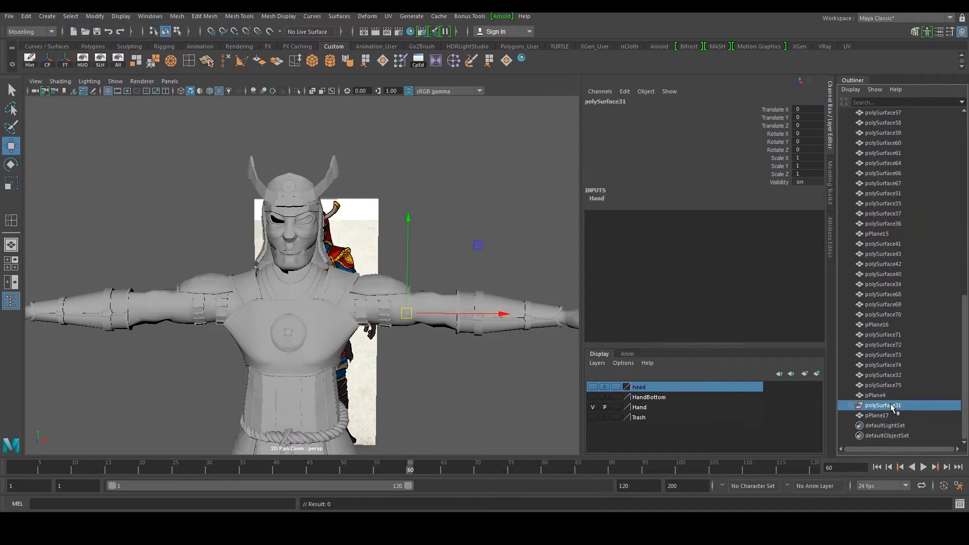
{"action": "key", "text": "g"}
{"action": "left_click", "coordinate": [893, 405], "text": "shift"}
{"action": "left_click", "coordinate": [896, 416]}
Step: Freeze the transformations of all the character's parts together
{"action": "scroll", "coordinate": [423, 263], "scroll_direction": "down", "scroll_amount": 6}
{"action": "left_click_drag", "start_coordinate": [423, 262], "coordinate": [333, 304], "text": "alt"}
{"action": "left_click_drag", "start_coordinate": [195, 216], "coordinate": [468, 374]}
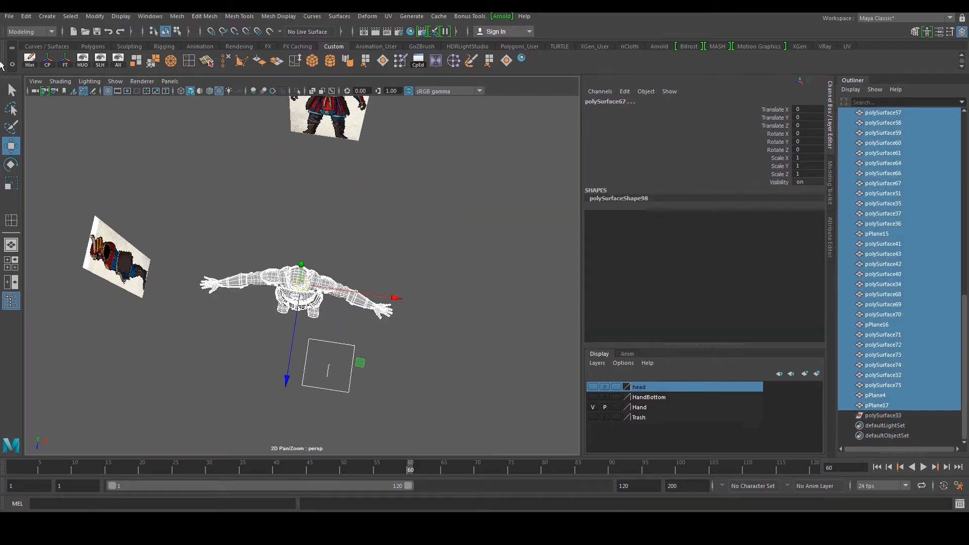
{"action": "left_click", "coordinate": [64, 63]}
{"action": "left_click", "coordinate": [472, 350]}
Step: Delete the leftover polySurface33 entry at the end of the Outliner list
{"action": "left_click", "coordinate": [872, 417]}
{"action": "scroll", "coordinate": [452, 298], "scroll_direction": "up", "scroll_amount": 8}
{"action": "key", "text": "Delete"}
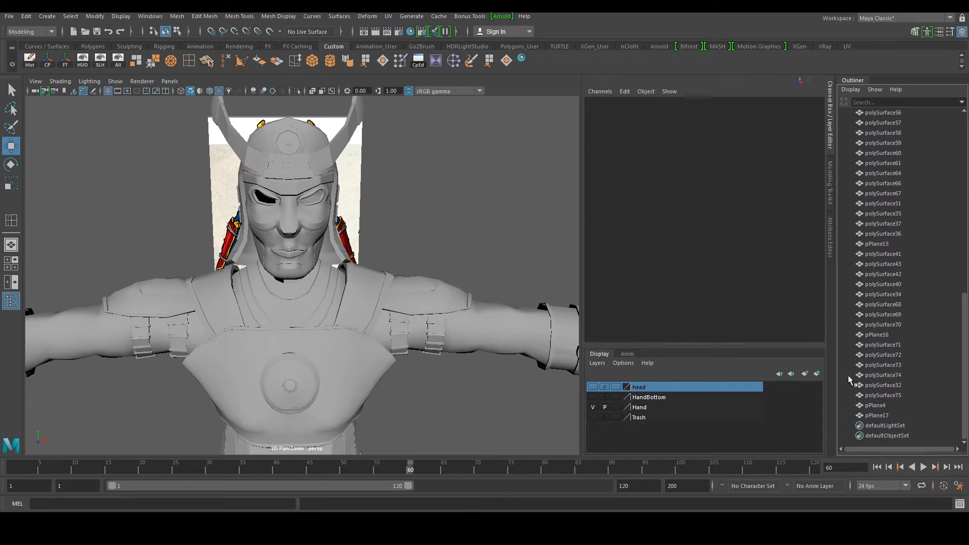
Step: Delete the leftover entries pPlane8, group17 and group16 together
{"action": "left_click", "coordinate": [876, 405]}
{"action": "scroll", "coordinate": [881, 384], "scroll_direction": "up", "scroll_amount": 20}
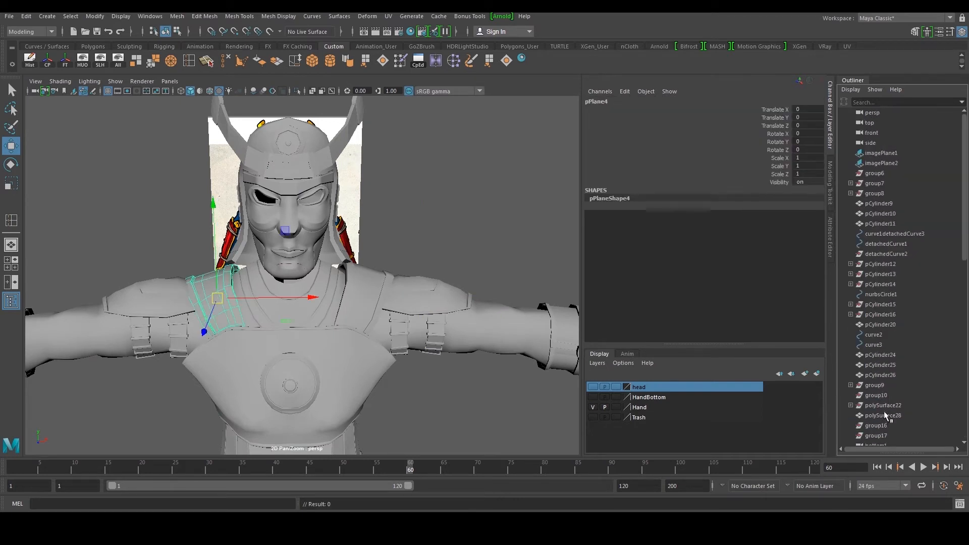
{"action": "scroll", "coordinate": [887, 398], "scroll_direction": "down", "scroll_amount": 3}
{"action": "left_click", "coordinate": [879, 395]}
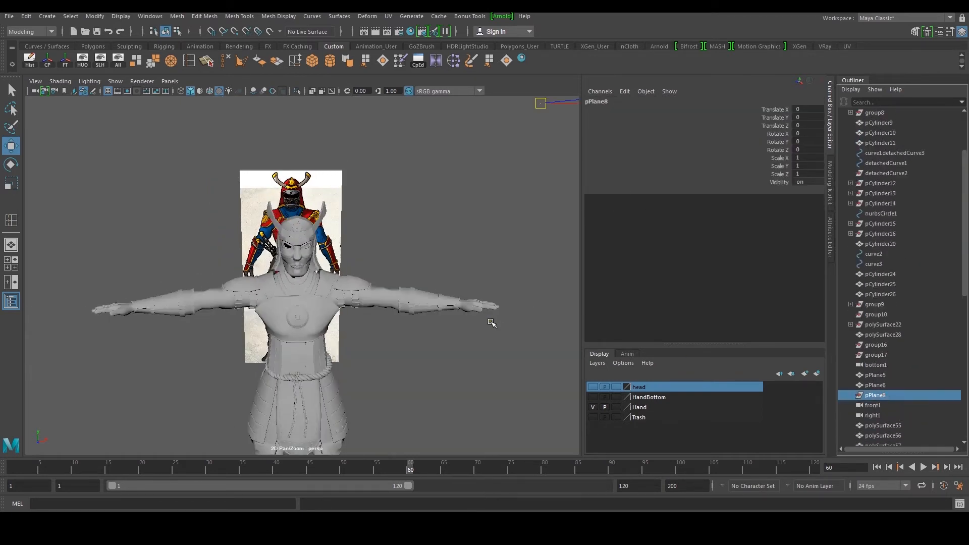
{"action": "left_click", "coordinate": [878, 355], "text": "ctrl"}
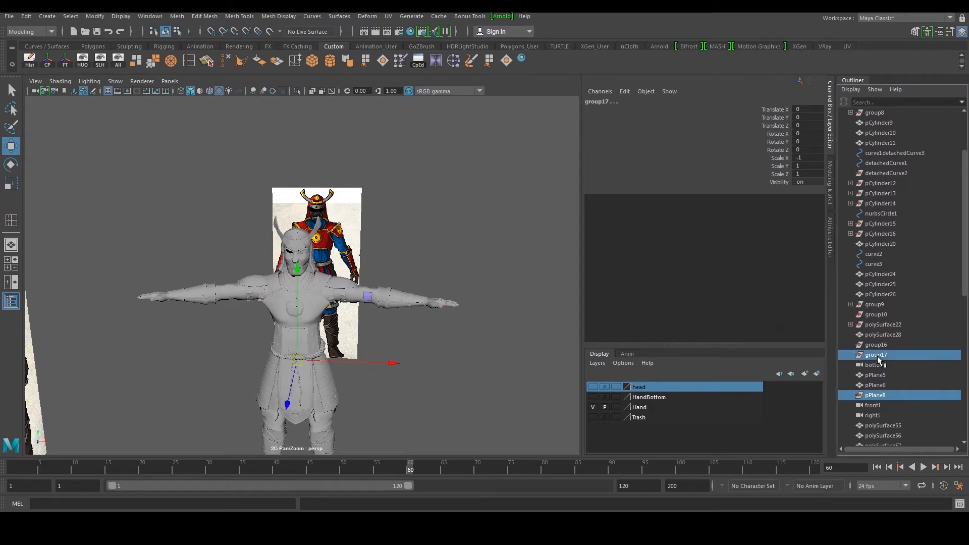
{"action": "left_click", "coordinate": [877, 345], "text": "ctrl"}
{"action": "key", "text": "Delete"}
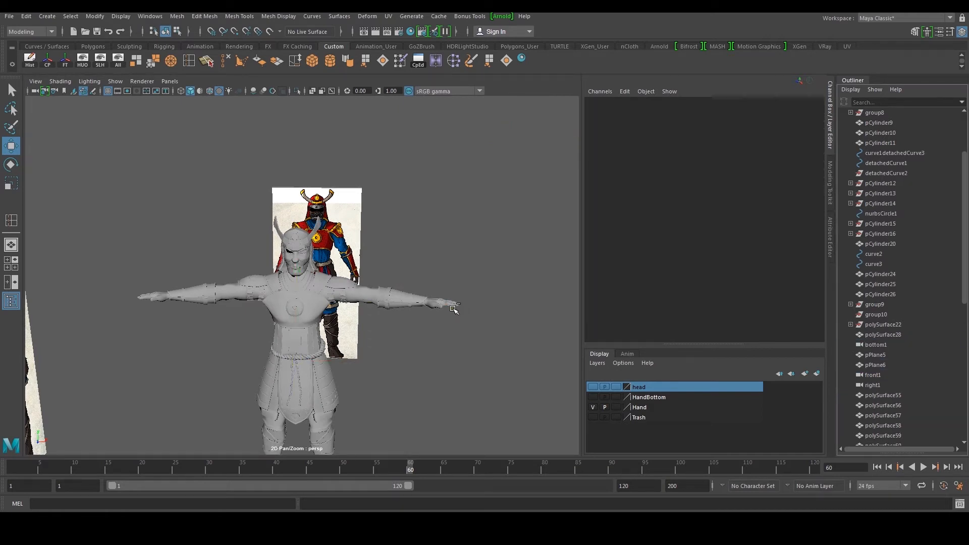
Step: Ungroup polySurface22 to release the groups holding the chest armour
{"action": "left_click", "coordinate": [891, 324]}
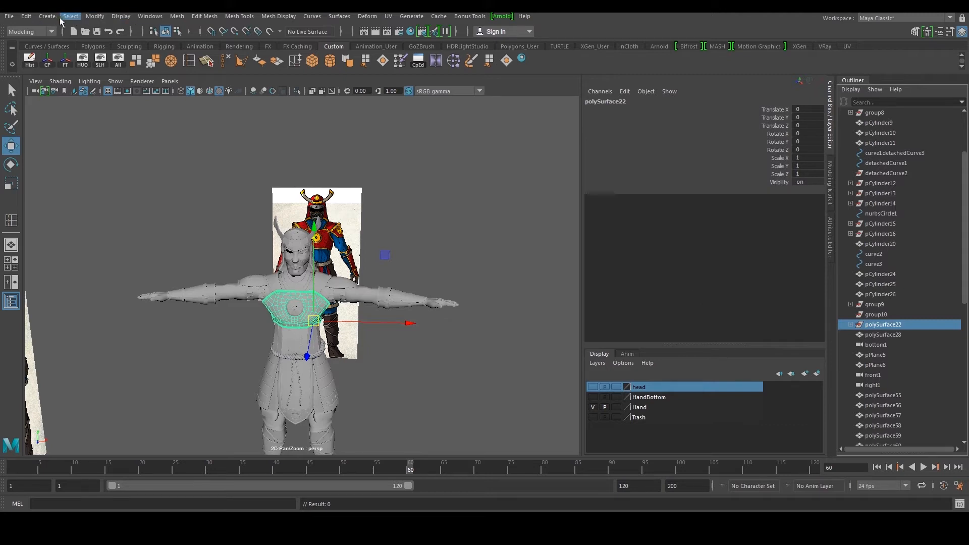
{"action": "left_click", "coordinate": [26, 17]}
{"action": "left_click", "coordinate": [90, 223]}
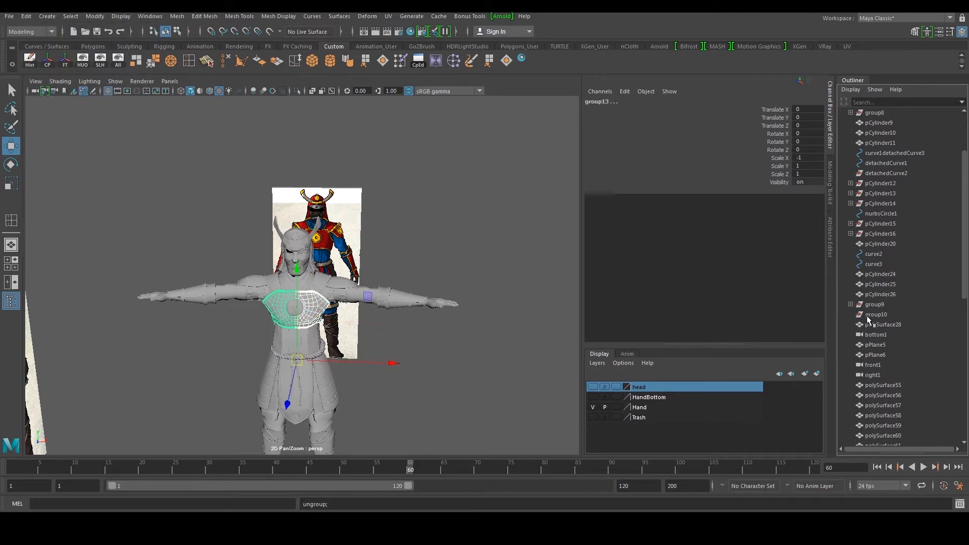
{"action": "scroll", "coordinate": [869, 321], "scroll_direction": "down", "scroll_amount": 10}
Step: Ungroup group11, group13 and group12 so the chest armour meshes stand alone
{"action": "left_click", "coordinate": [888, 393]}
{"action": "key", "text": "g"}
{"action": "left_click", "coordinate": [884, 407]}
{"action": "key", "text": "g"}
{"action": "left_click", "coordinate": [880, 398]}
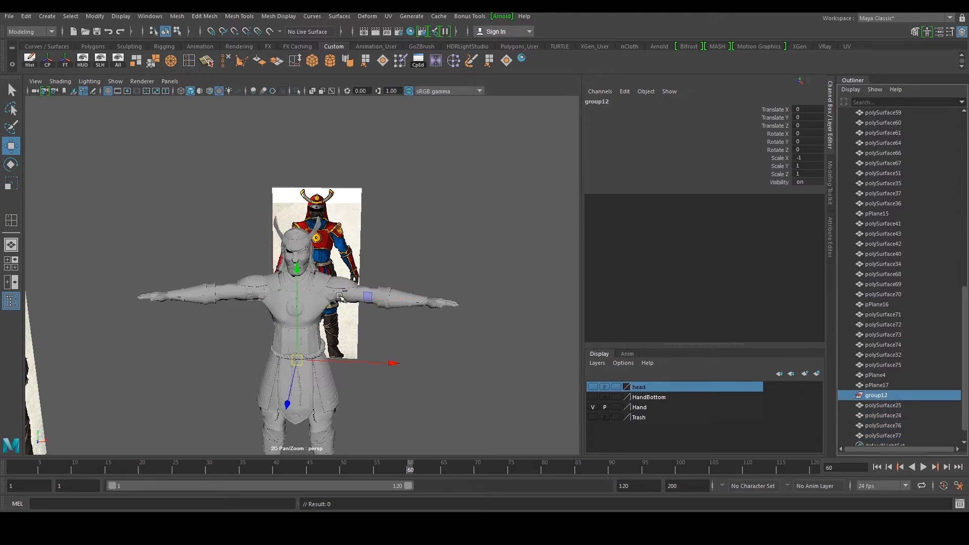
{"action": "key", "text": "g"}
Step: Ungroup group9, which holds the round chest emblem, and delete the empty group10
{"action": "scroll", "coordinate": [881, 370], "scroll_direction": "up", "scroll_amount": 10}
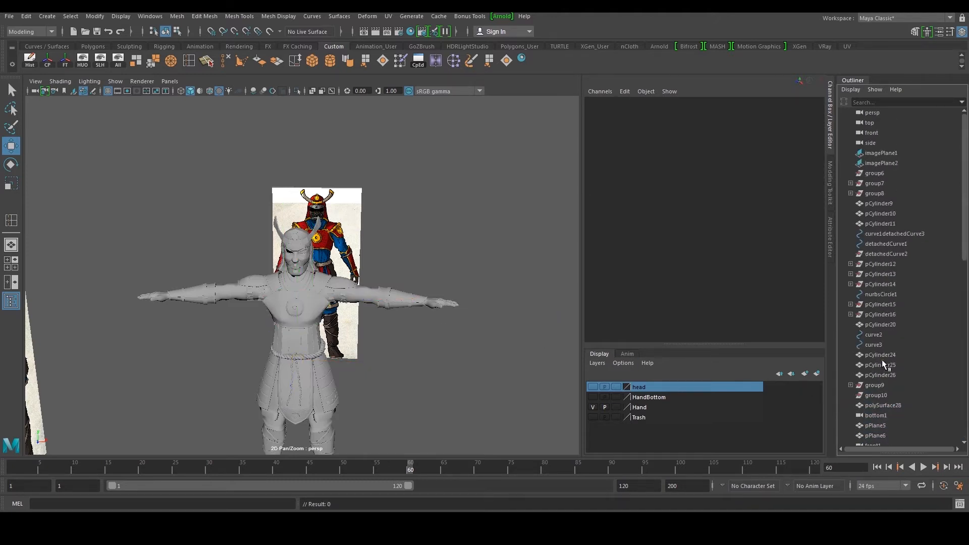
{"action": "left_click", "coordinate": [878, 384]}
{"action": "left_click", "coordinate": [26, 17]}
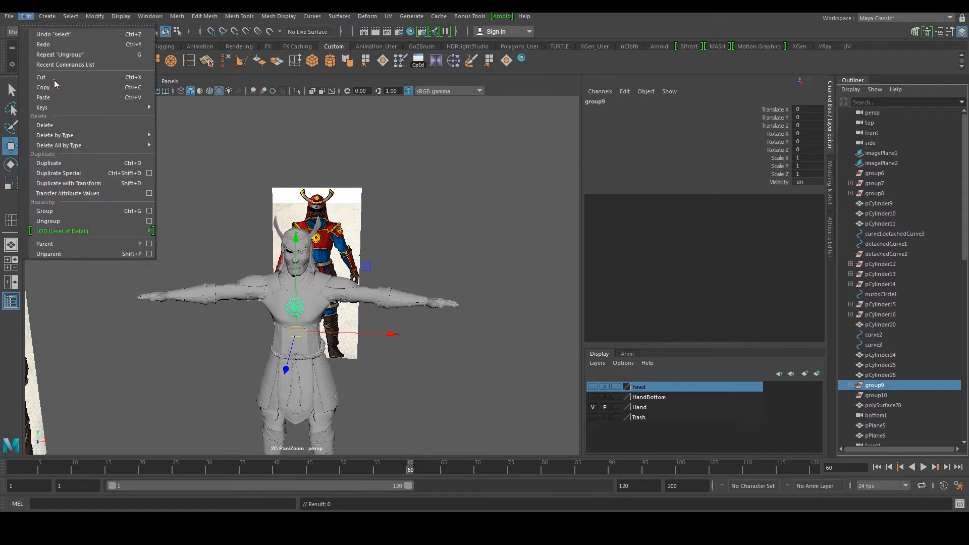
{"action": "left_click", "coordinate": [94, 222]}
{"action": "left_click", "coordinate": [884, 384]}
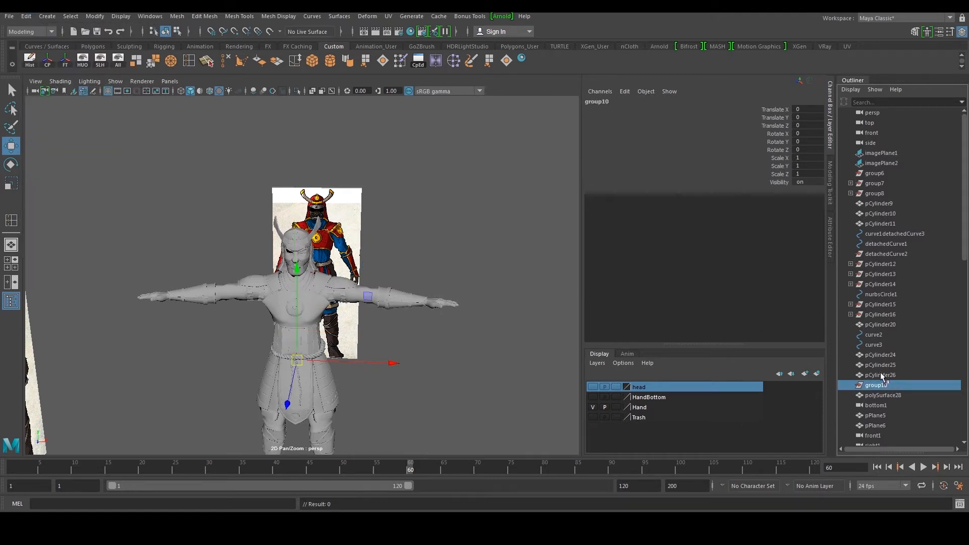
{"action": "scroll", "coordinate": [892, 384], "scroll_direction": "down", "scroll_amount": 14}
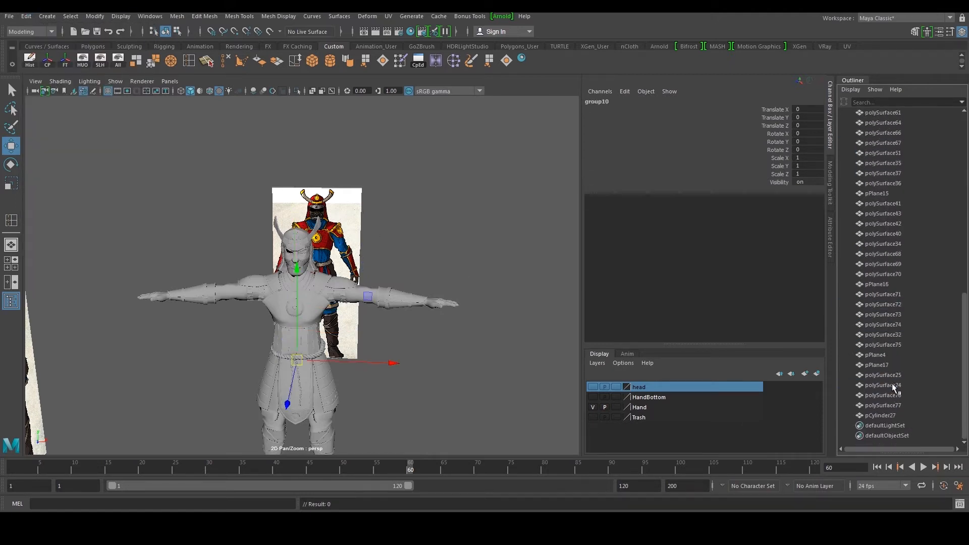
{"action": "key", "text": "Delete"}
Step: Ungroup the pCylinder15 and pCylinder16 entries together
{"action": "scroll", "coordinate": [440, 317], "scroll_direction": "up", "scroll_amount": 5}
{"action": "left_click_drag", "start_coordinate": [438, 304], "coordinate": [505, 289], "text": "alt"}
{"action": "scroll", "coordinate": [254, 291], "scroll_direction": "down", "scroll_amount": 5}
{"action": "scroll", "coordinate": [901, 277], "scroll_direction": "up", "scroll_amount": 10}
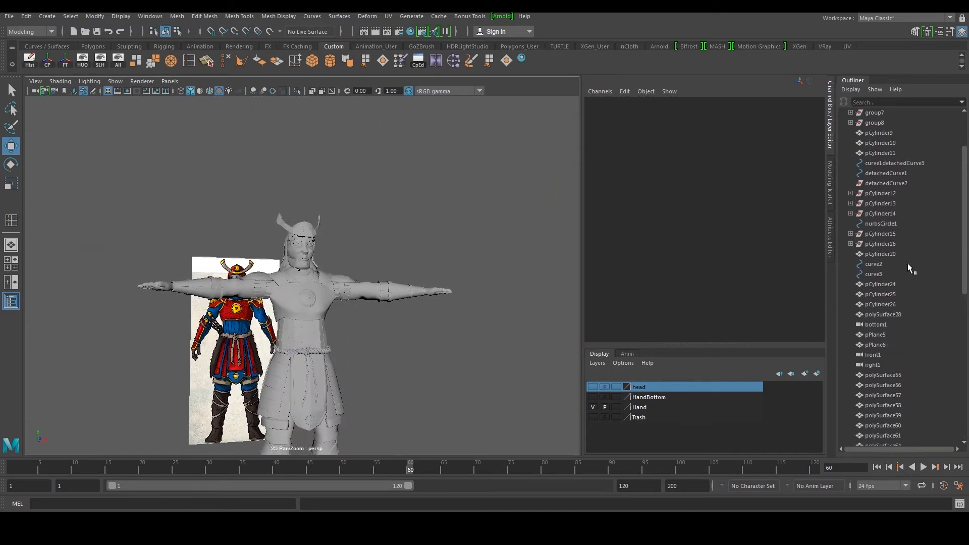
{"action": "left_click", "coordinate": [883, 243]}
{"action": "left_click", "coordinate": [878, 234], "text": "ctrl"}
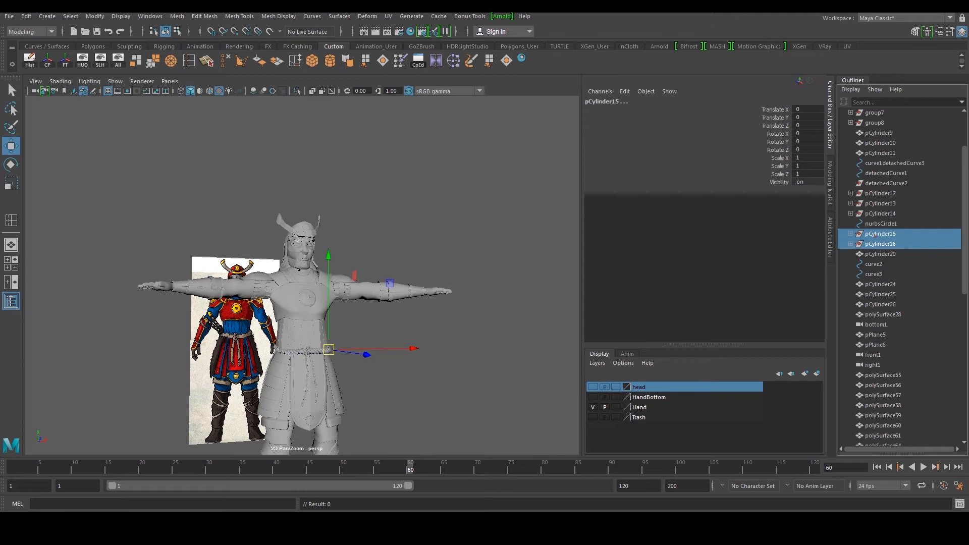
{"action": "left_click", "coordinate": [26, 16]}
{"action": "left_click", "coordinate": [76, 221]}
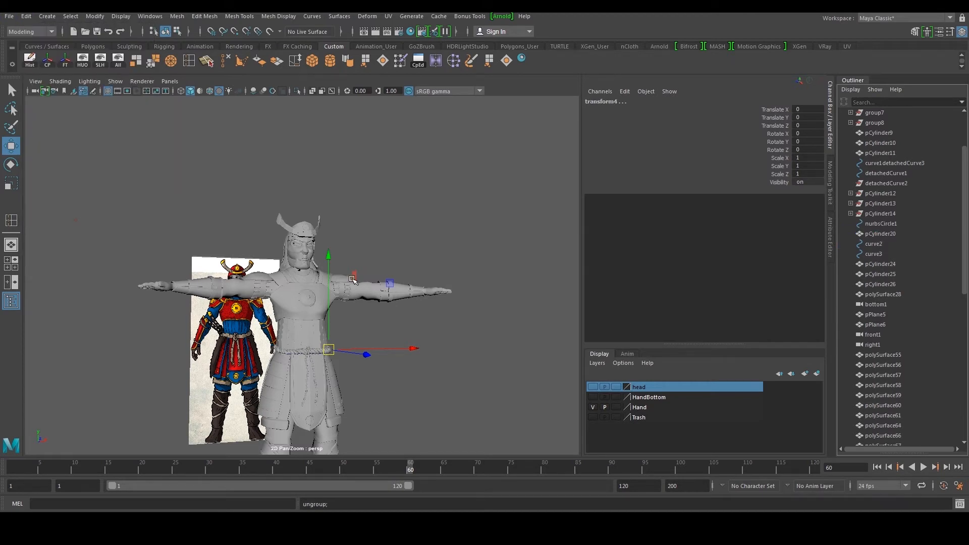
Step: Ungroup the pCylinder12, pCylinder13 and pCylinder14 entries together
{"action": "scroll", "coordinate": [365, 281], "scroll_direction": "down", "scroll_amount": 2}
{"action": "scroll", "coordinate": [364, 281], "scroll_direction": "down", "scroll_amount": 5}
{"action": "scroll", "coordinate": [365, 280], "scroll_direction": "up", "scroll_amount": 6}
{"action": "left_click_drag", "start_coordinate": [364, 281], "coordinate": [261, 289], "text": "alt"}
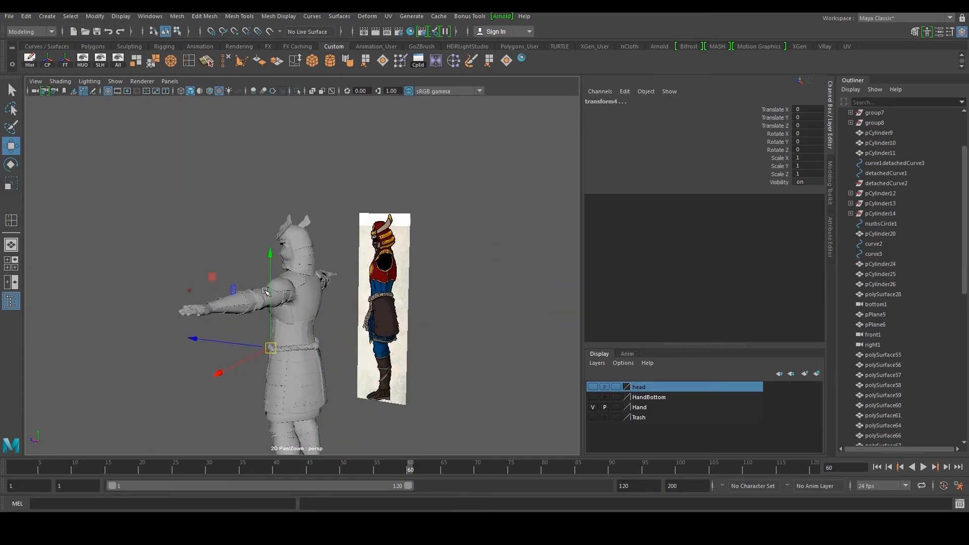
{"action": "scroll", "coordinate": [291, 294], "scroll_direction": "up", "scroll_amount": 1}
{"action": "scroll", "coordinate": [853, 325], "scroll_direction": "down", "scroll_amount": 5}
{"action": "scroll", "coordinate": [876, 315], "scroll_direction": "up", "scroll_amount": 5}
{"action": "left_click", "coordinate": [892, 284]}
{"action": "left_click", "coordinate": [889, 264], "text": "shift"}
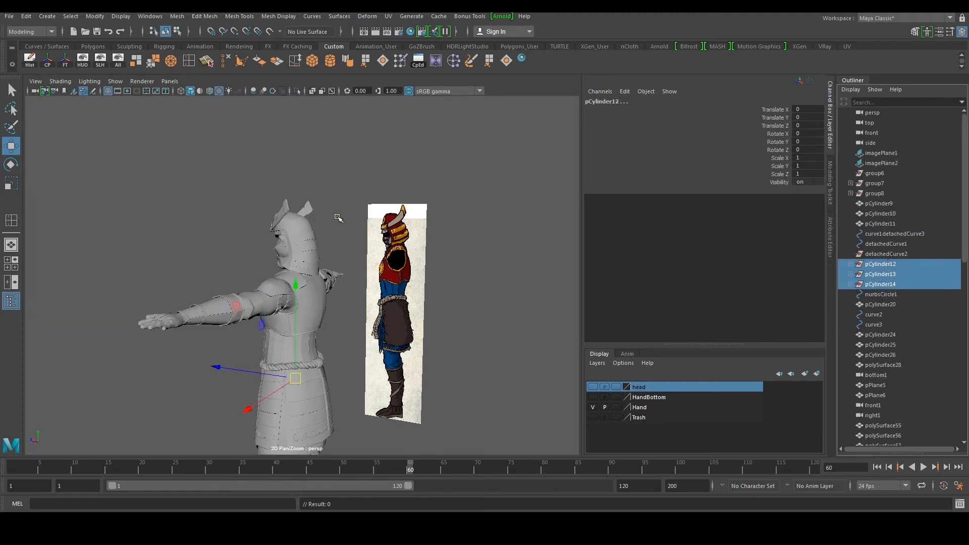
{"action": "left_click_drag", "start_coordinate": [389, 216], "coordinate": [363, 254], "text": "alt"}
{"action": "left_click_drag", "start_coordinate": [310, 291], "coordinate": [269, 217], "text": "alt"}
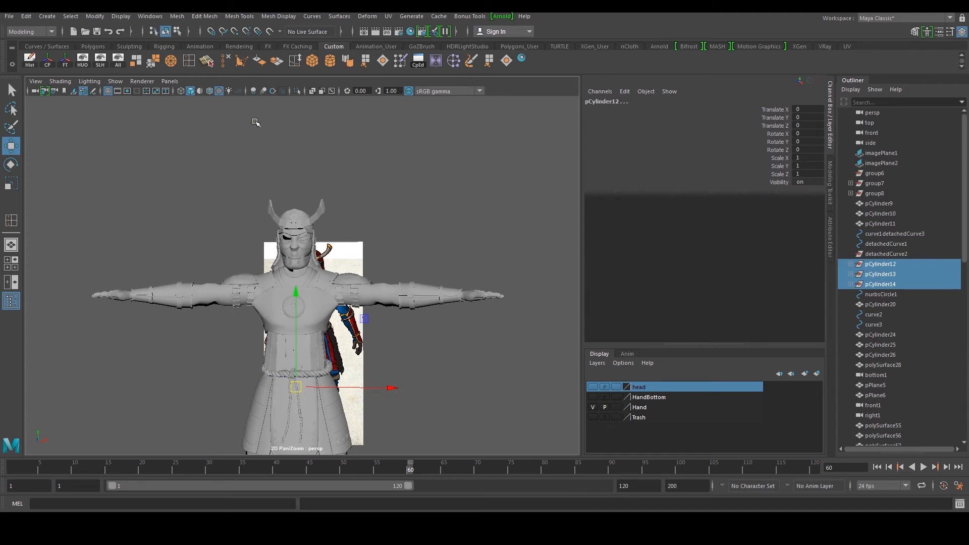
{"action": "left_click", "coordinate": [26, 16]}
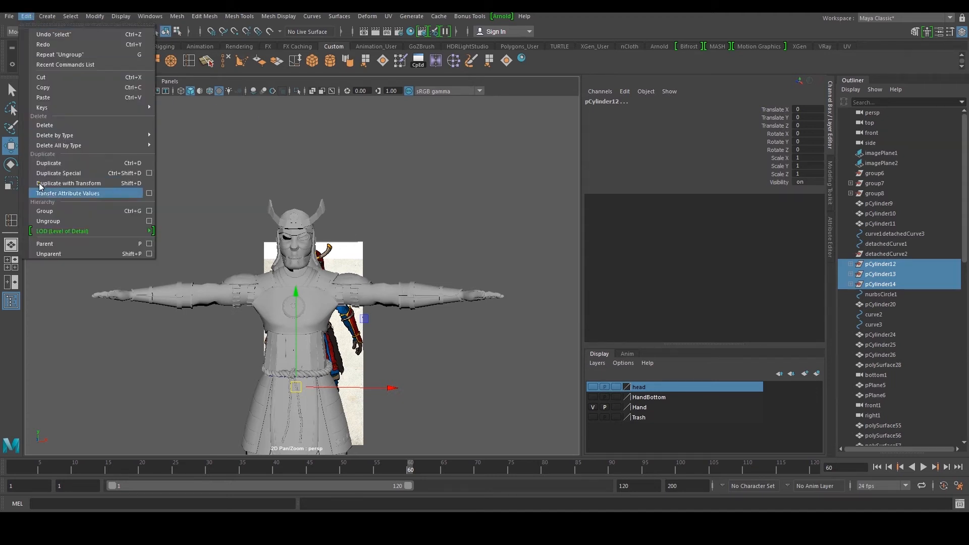
{"action": "left_click", "coordinate": [54, 220]}
Step: Delete the leftover nodes transform1 through transform5 at the end of the Outliner list
{"action": "scroll", "coordinate": [909, 293], "scroll_direction": "down", "scroll_amount": 15}
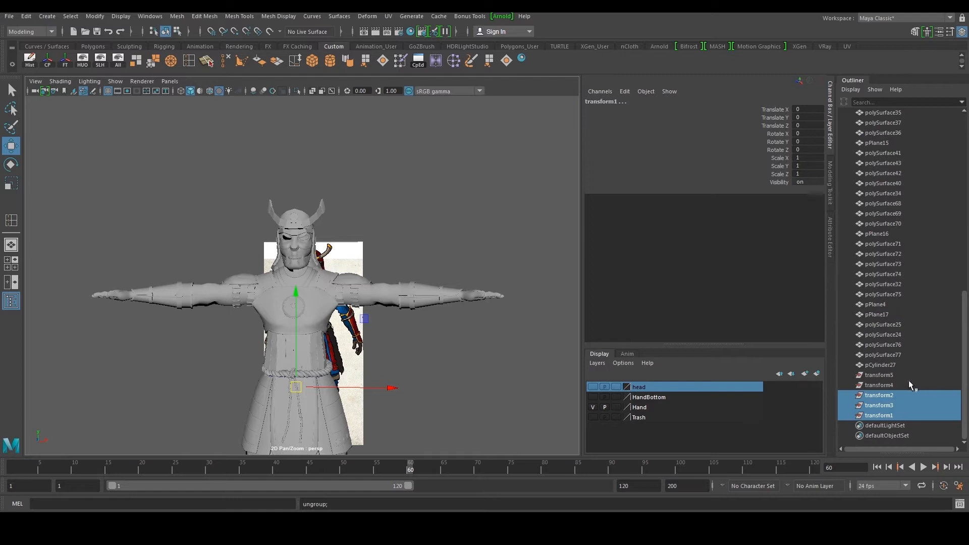
{"action": "left_click", "coordinate": [892, 375], "text": "shift"}
{"action": "left_click_drag", "start_coordinate": [486, 296], "coordinate": [544, 293], "text": "alt"}
{"action": "left_click", "coordinate": [501, 295]}
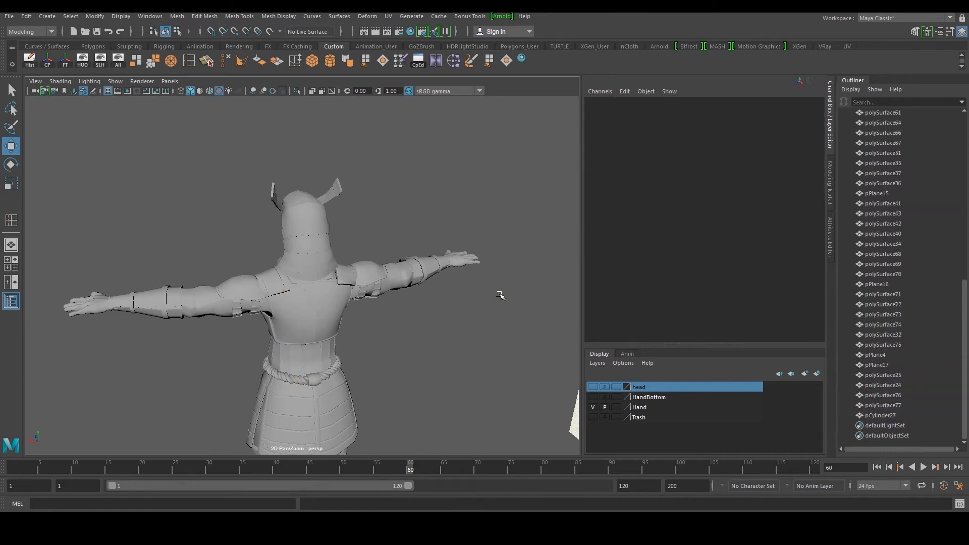
Step: Ungroup and delete the leftover detachedCurve2 entry
{"action": "scroll", "coordinate": [870, 339], "scroll_direction": "up", "scroll_amount": 10}
{"action": "left_click", "coordinate": [915, 256]}
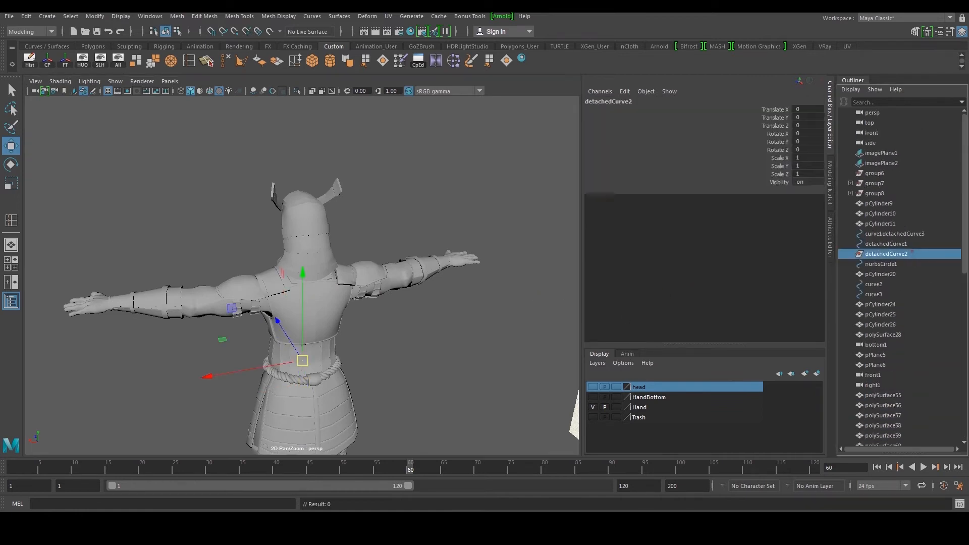
{"action": "left_click", "coordinate": [26, 16]}
{"action": "left_click", "coordinate": [76, 221]}
{"action": "key", "text": "Delete"}
Step: Delete the unused curves curve1detachedCurve3, detachedCurve1, nurbsCircle1, curve2 and curve3
{"action": "left_click_drag", "start_coordinate": [893, 234], "coordinate": [888, 254]}
{"action": "left_click", "coordinate": [881, 275], "text": "ctrl"}
{"action": "left_click", "coordinate": [883, 282], "text": "ctrl"}
{"action": "left_click_drag", "start_coordinate": [330, 255], "coordinate": [520, 262], "text": "alt"}
{"action": "middle_click_drag", "start_coordinate": [303, 390], "coordinate": [304, 327], "text": "alt"}
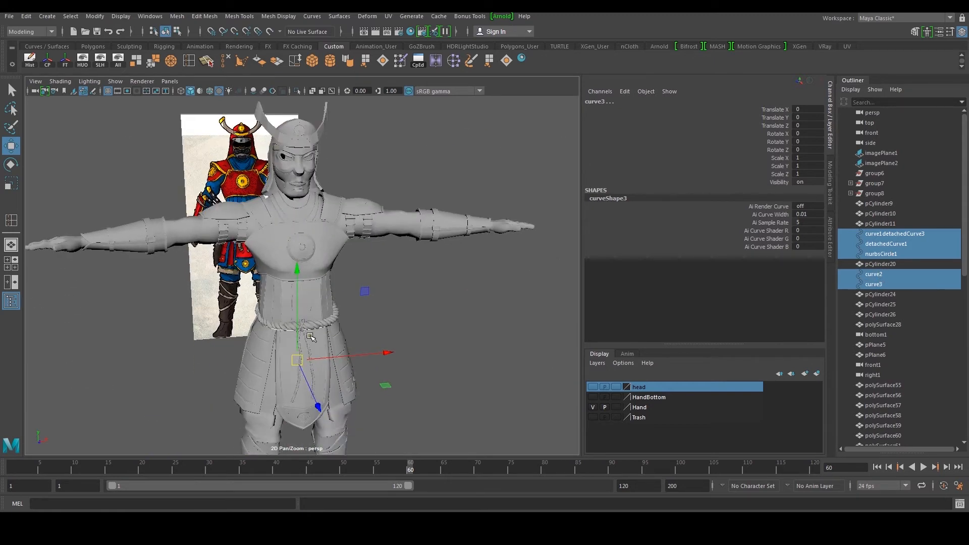
{"action": "key", "text": "Delete"}
{"action": "scroll", "coordinate": [297, 396], "scroll_direction": "up", "scroll_amount": 3}
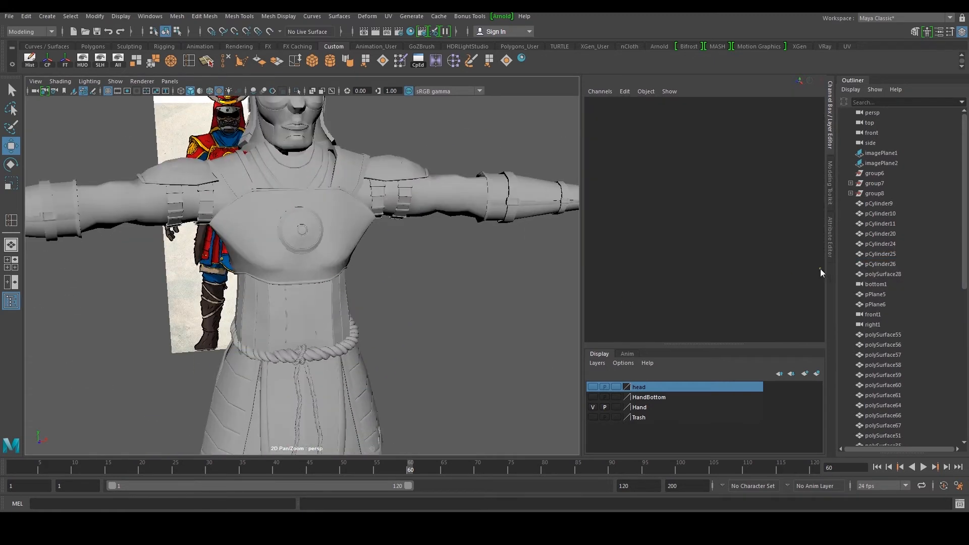
Step: Ungroup group7 and group8 so the skirt meshes sit directly in the scene
{"action": "left_click", "coordinate": [882, 172]}
{"action": "left_click", "coordinate": [887, 192], "text": "shift"}
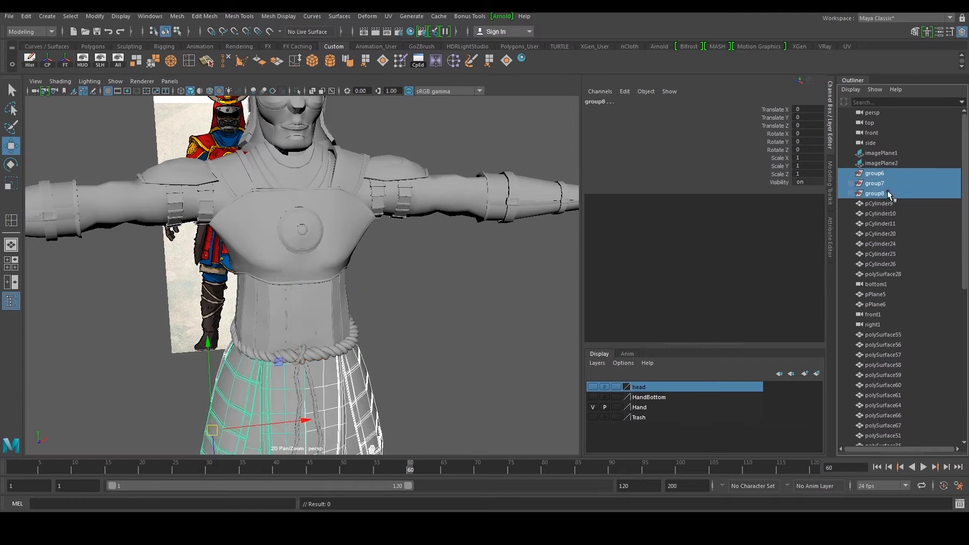
{"action": "left_click", "coordinate": [26, 16]}
{"action": "left_click", "coordinate": [76, 221]}
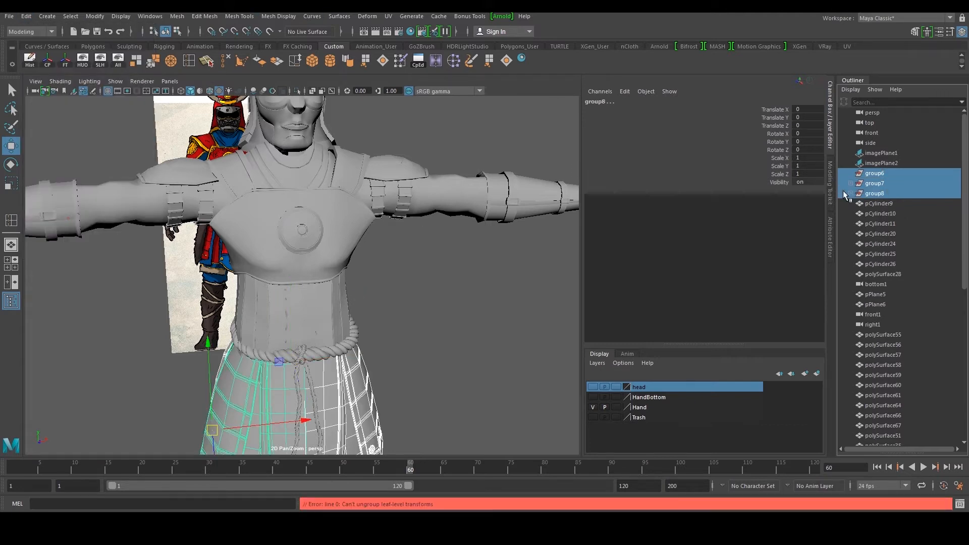
{"action": "left_click", "coordinate": [874, 185]}
{"action": "left_click", "coordinate": [875, 192], "text": "shift"}
{"action": "key", "text": "g"}
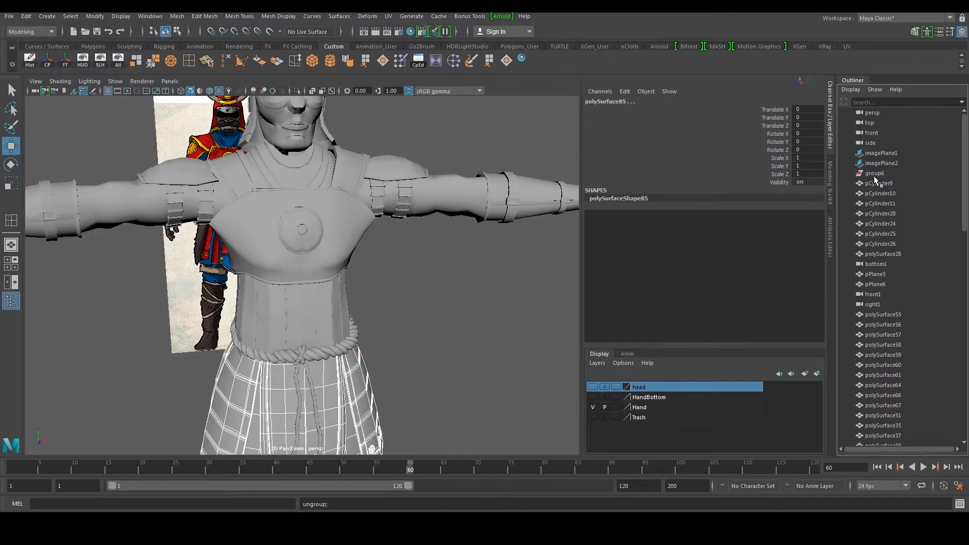
Step: Delete the empty group6 from the scene
{"action": "left_click", "coordinate": [875, 174]}
{"action": "scroll", "coordinate": [335, 222], "scroll_direction": "down", "scroll_amount": 5}
{"action": "key", "text": "Delete"}
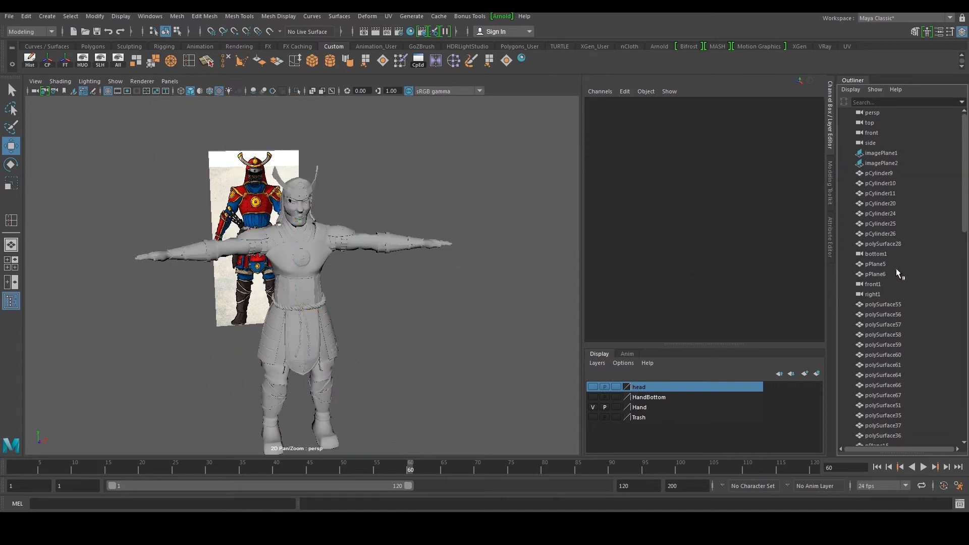
Step: Ungroup the polySurface15 group and delete the empty polySurface15 node that is left over
{"action": "scroll", "coordinate": [895, 268], "scroll_direction": "down", "scroll_amount": 10}
{"action": "scroll", "coordinate": [893, 269], "scroll_direction": "up", "scroll_amount": 10}
{"action": "scroll", "coordinate": [889, 263], "scroll_direction": "down", "scroll_amount": 15}
{"action": "scroll", "coordinate": [886, 263], "scroll_direction": "up", "scroll_amount": 5}
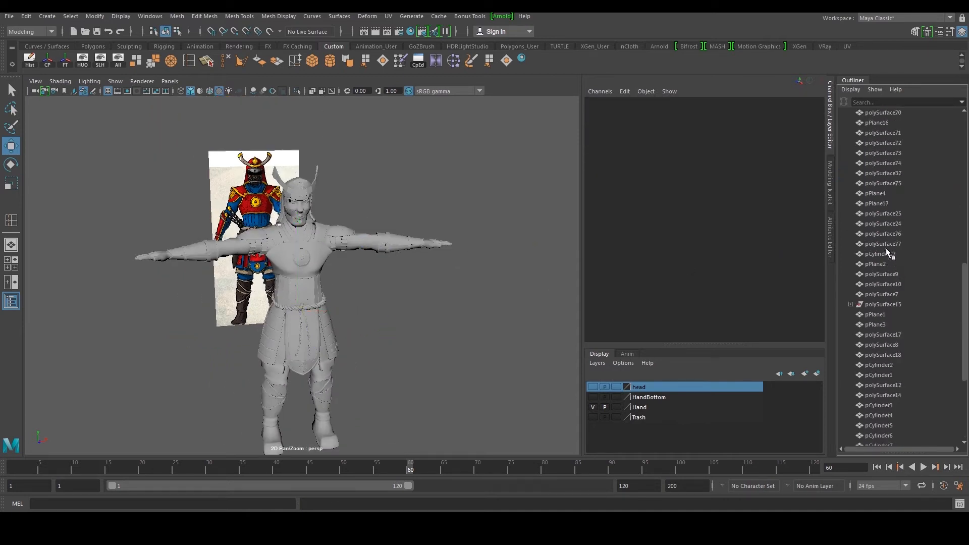
{"action": "left_click", "coordinate": [881, 306]}
{"action": "left_click", "coordinate": [27, 16]}
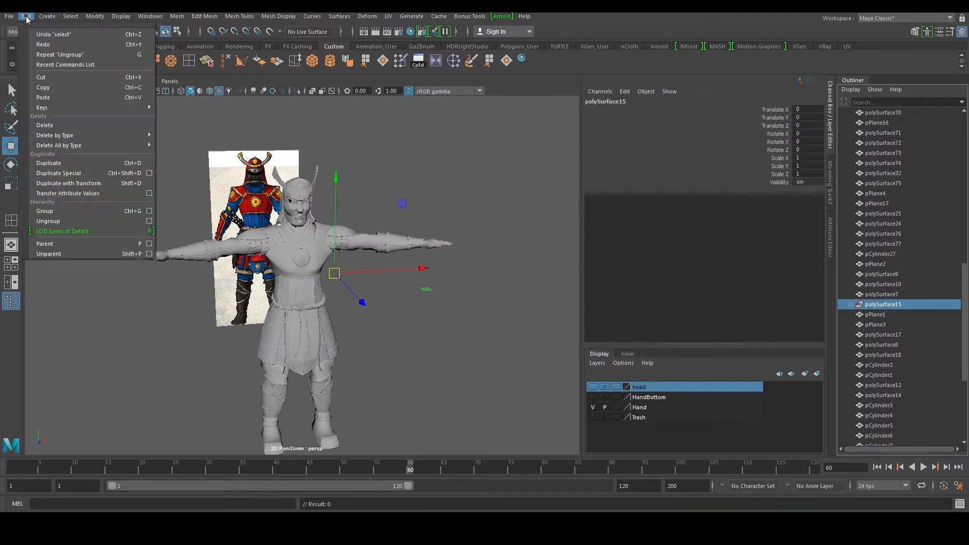
{"action": "left_click", "coordinate": [68, 222]}
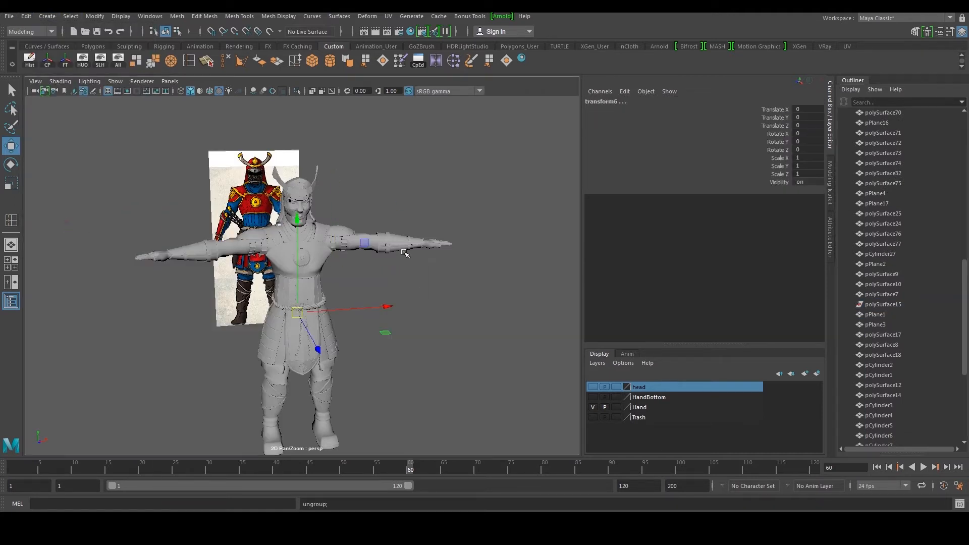
{"action": "left_click", "coordinate": [887, 305]}
{"action": "key", "text": "Delete"}
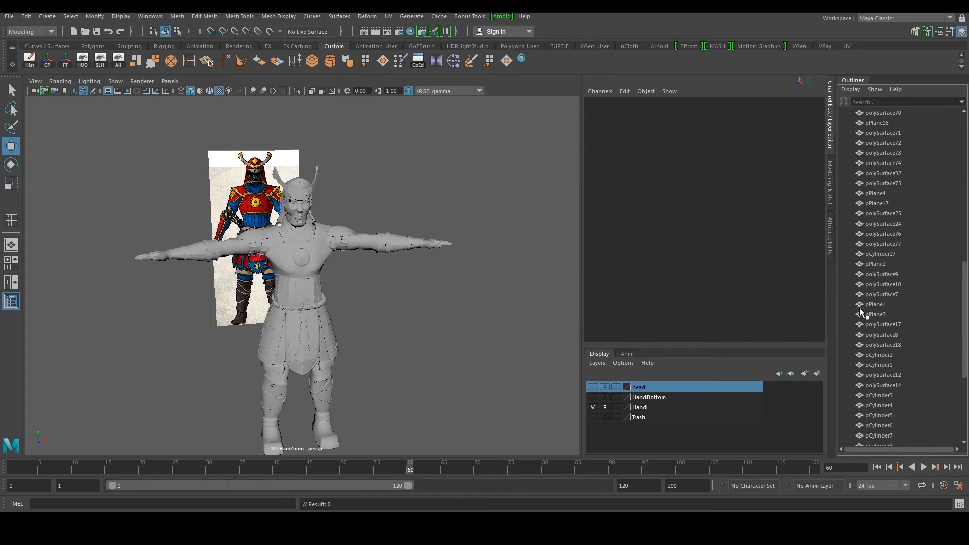
Step: Ungroup the polySurface26 entry near the end of the Outliner list
{"action": "left_click_drag", "start_coordinate": [358, 251], "coordinate": [210, 221], "text": "alt"}
{"action": "scroll", "coordinate": [874, 334], "scroll_direction": "down", "scroll_amount": 6}
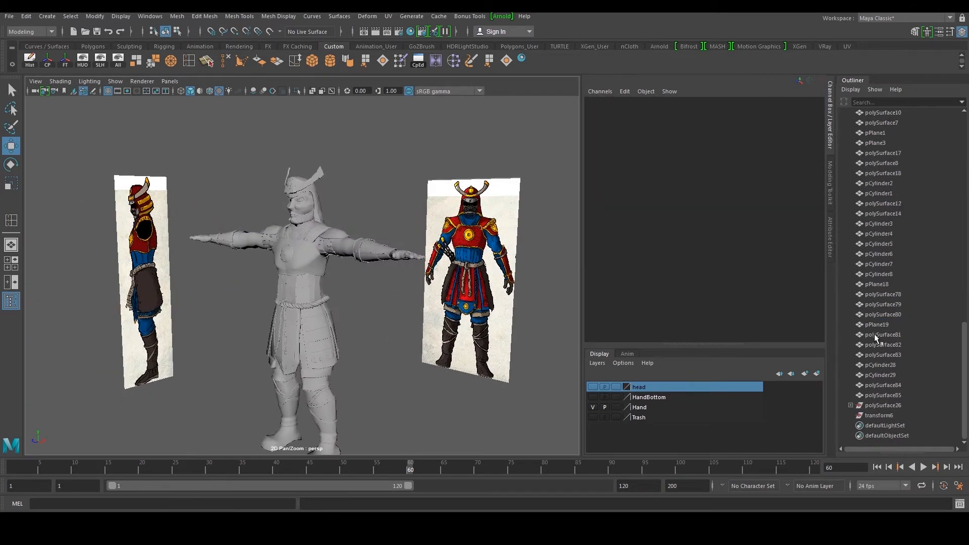
{"action": "left_click", "coordinate": [888, 407]}
{"action": "left_click", "coordinate": [32, 18]}
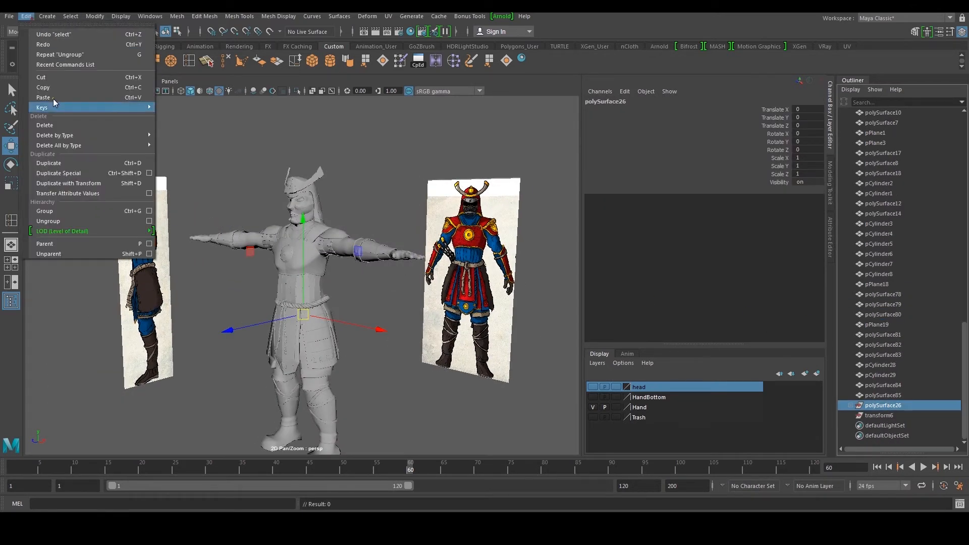
{"action": "left_click", "coordinate": [77, 210]}
{"action": "left_click", "coordinate": [868, 407]}
{"action": "left_click", "coordinate": [877, 416]}
{"action": "key", "text": "g"}
Step: Delete the leftover transform6, transform7 and transform8 nodes, keeping the polySurface30 mesh
{"action": "left_click", "coordinate": [879, 406]}
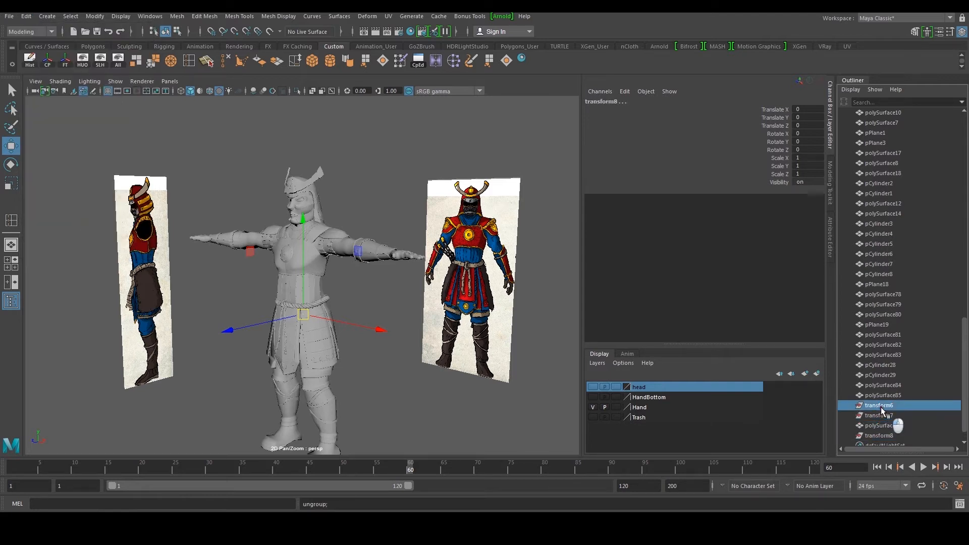
{"action": "left_click", "coordinate": [879, 416], "text": "ctrl"}
{"action": "scroll", "coordinate": [432, 317], "scroll_direction": "up", "scroll_amount": 3}
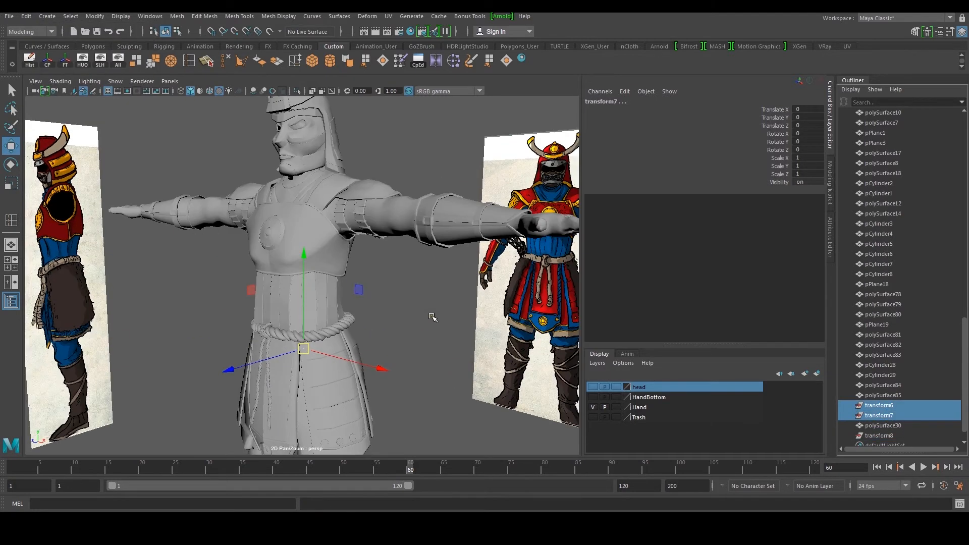
{"action": "key", "text": "Delete"}
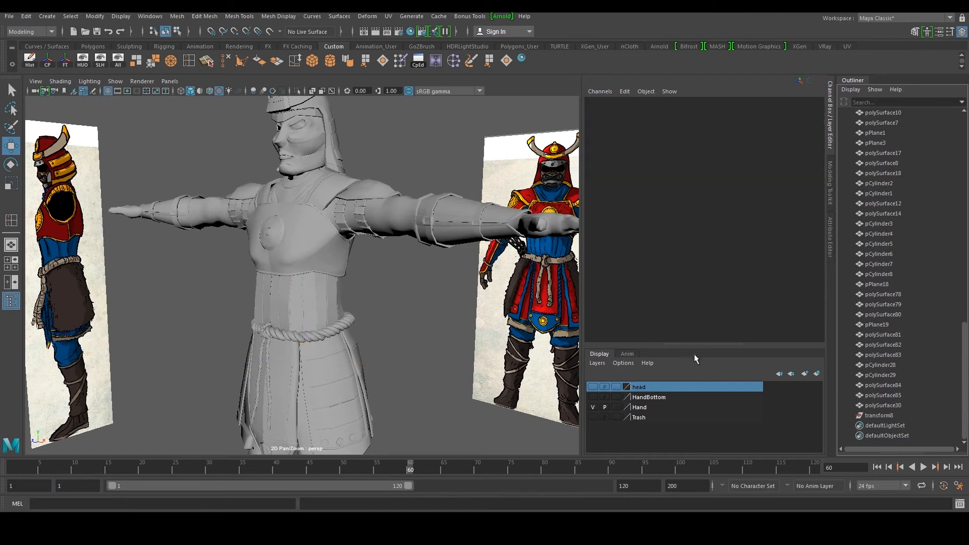
{"action": "left_click", "coordinate": [863, 416]}
{"action": "key", "text": "Delete"}
Step: Inspect the whole character from the front, the sides and above to check that every mesh is intact
{"action": "scroll", "coordinate": [318, 251], "scroll_direction": "down", "scroll_amount": 5}
{"action": "left_click_drag", "start_coordinate": [309, 244], "coordinate": [361, 243], "text": "alt"}
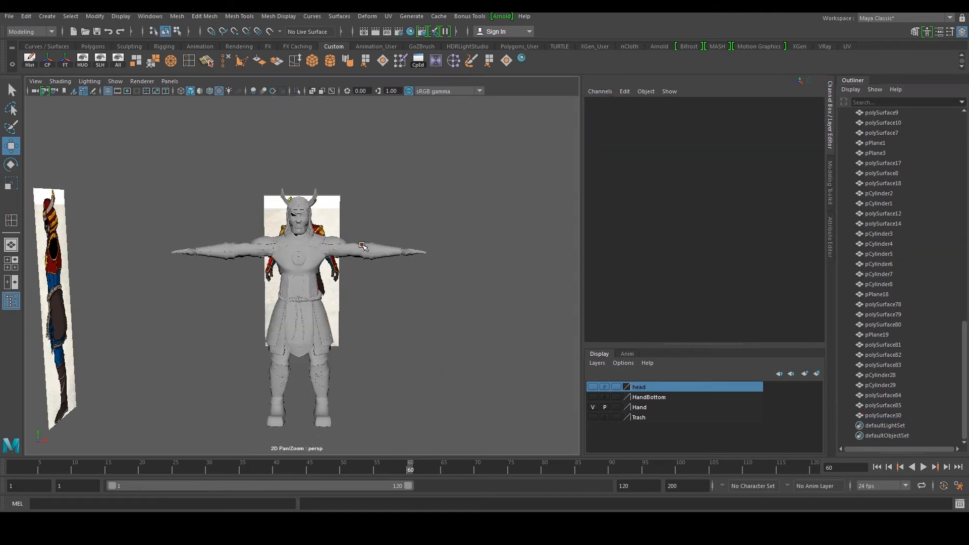
{"action": "middle_click_drag", "start_coordinate": [339, 228], "coordinate": [334, 286], "text": "alt"}
{"action": "scroll", "coordinate": [334, 286], "scroll_direction": "up", "scroll_amount": 5}
{"action": "left_click_drag", "start_coordinate": [335, 273], "coordinate": [100, 283], "text": "alt"}
{"action": "scroll", "coordinate": [202, 283], "scroll_direction": "down", "scroll_amount": 5}
{"action": "left_click_drag", "start_coordinate": [293, 279], "coordinate": [565, 263], "text": "alt"}
{"action": "scroll", "coordinate": [868, 256], "scroll_direction": "up", "scroll_amount": 12}
{"action": "scroll", "coordinate": [354, 152], "scroll_direction": "down", "scroll_amount": 5}
{"action": "left_click_drag", "start_coordinate": [348, 121], "coordinate": [258, 201], "text": "alt"}
Step: Select all of the character's meshes, delete their construction history and clear the selection
{"action": "left_click_drag", "start_coordinate": [212, 179], "coordinate": [358, 326]}
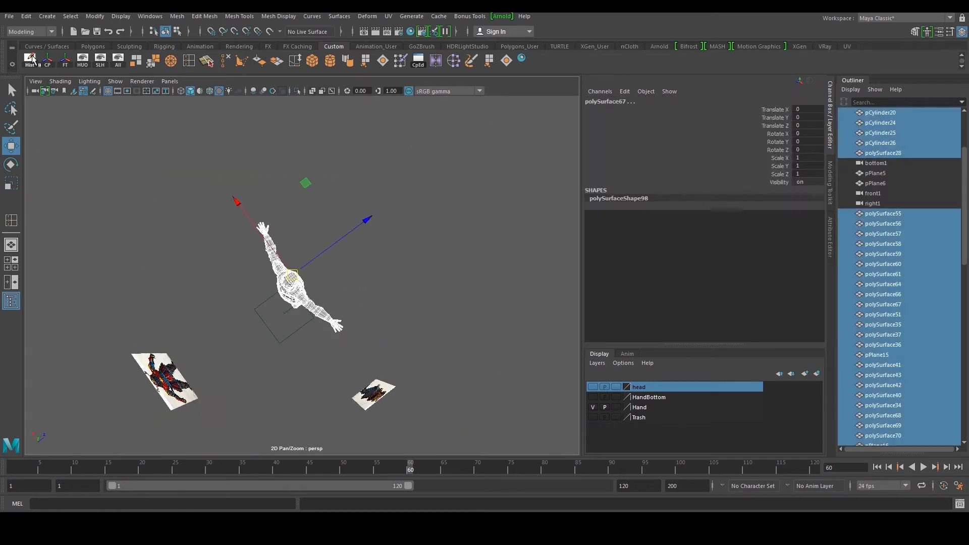
{"action": "left_click", "coordinate": [374, 168]}
{"action": "left_click_drag", "start_coordinate": [374, 167], "coordinate": [269, 199], "text": "alt"}
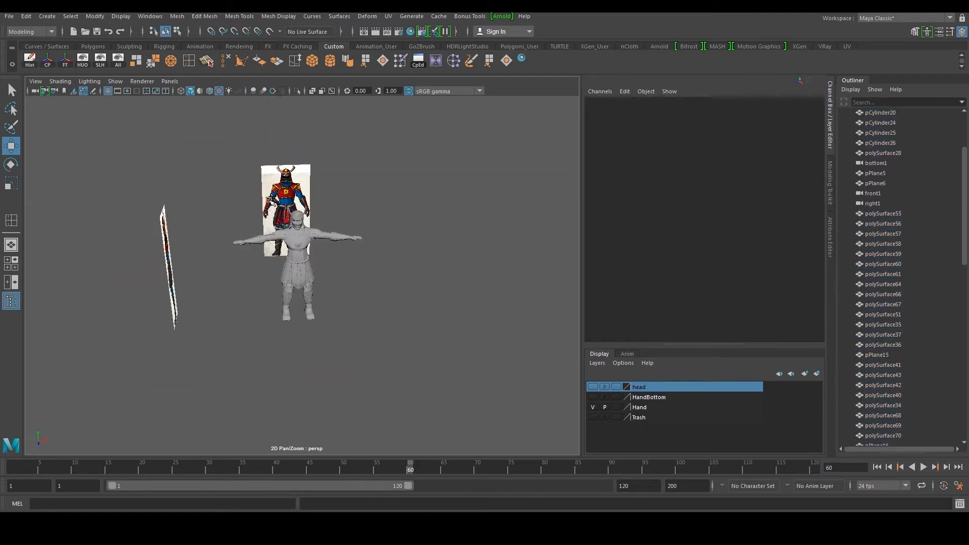
Step: Make the hidden head, HandBottom and Trash display layers visible
{"action": "left_click", "coordinate": [593, 387]}
{"action": "left_click", "coordinate": [596, 398]}
{"action": "left_click", "coordinate": [592, 397]}
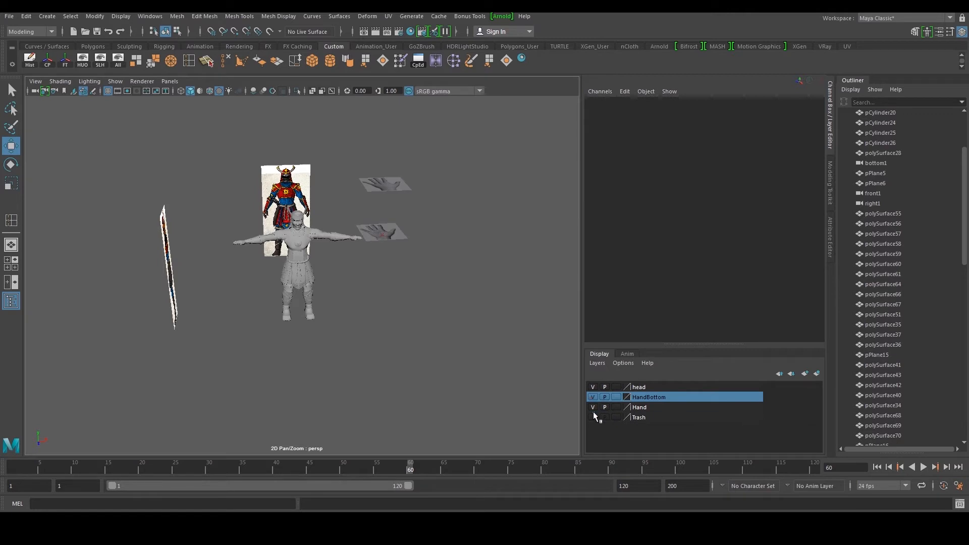
{"action": "left_click", "coordinate": [594, 416]}
Step: Delete the two hand reference planes, pPlane5 and pPlane6, beside the character
{"action": "middle_click_drag", "start_coordinate": [458, 325], "coordinate": [454, 378], "text": "alt"}
{"action": "right_click_drag", "start_coordinate": [455, 379], "coordinate": [470, 361], "text": "alt"}
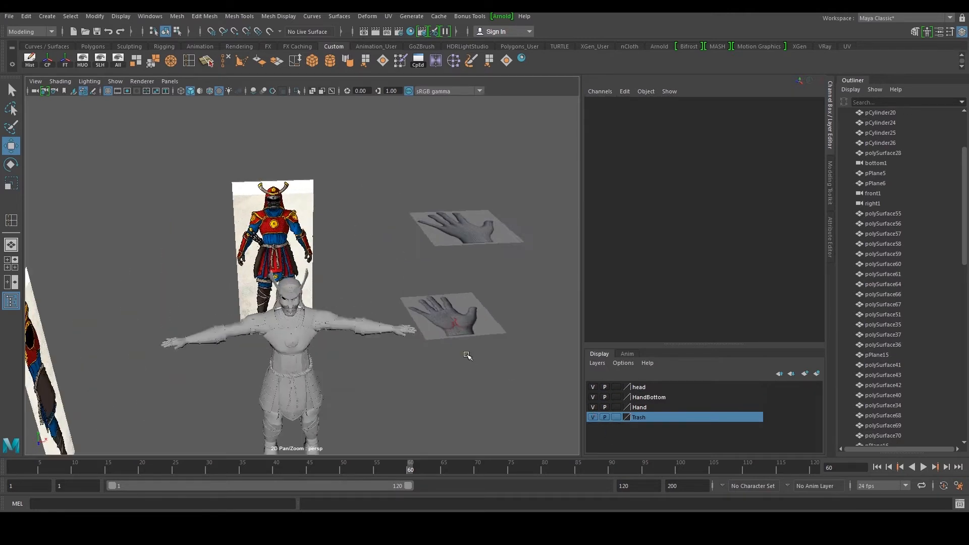
{"action": "left_click_drag", "start_coordinate": [469, 362], "coordinate": [472, 326], "text": "alt"}
{"action": "left_click_drag", "start_coordinate": [477, 231], "coordinate": [518, 336]}
{"action": "left_click_drag", "start_coordinate": [477, 198], "coordinate": [511, 333]}
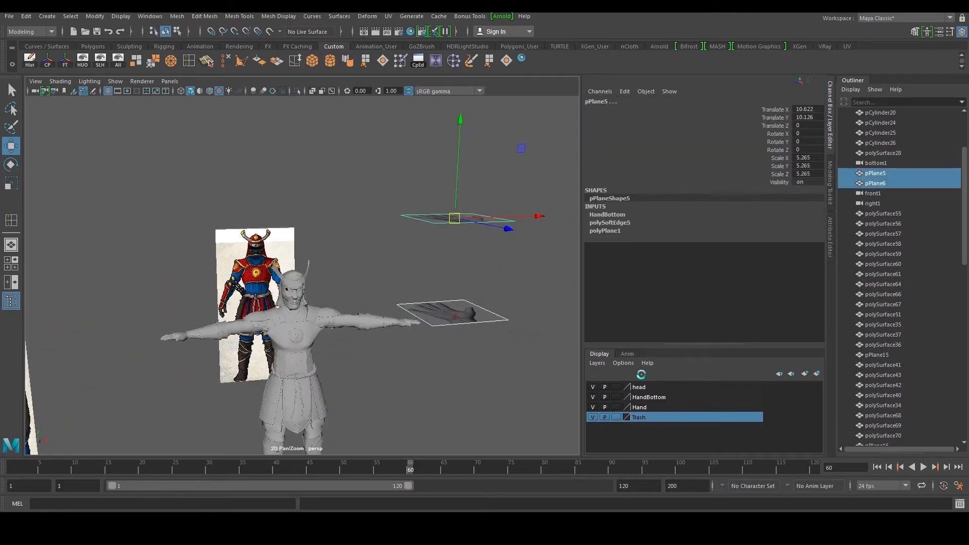
{"action": "key", "text": "Delete"}
Step: Delete the Trash display layer
{"action": "left_click", "coordinate": [640, 388]}
{"action": "left_click", "coordinate": [646, 418], "text": "shift"}
{"action": "right_click", "coordinate": [646, 417]}
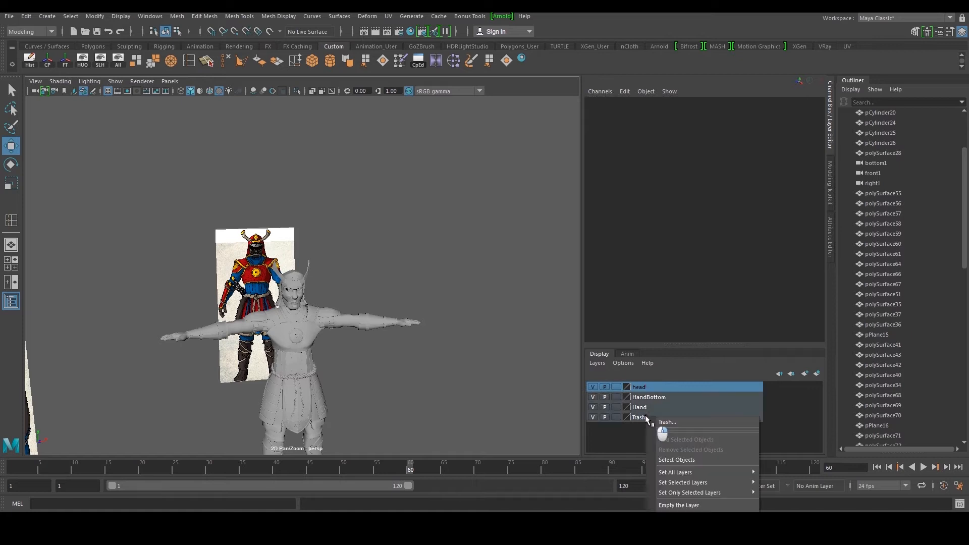
{"action": "left_click", "coordinate": [694, 512]}
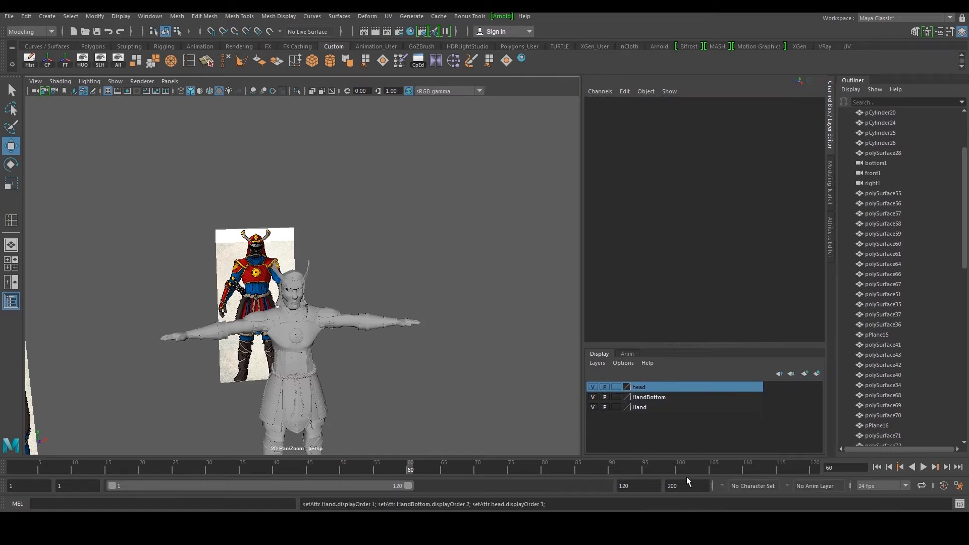
Step: Delete the head display layer and close the Relationship Editor
{"action": "right_click", "coordinate": [651, 387]}
{"action": "left_click", "coordinate": [684, 486]}
{"action": "left_click", "coordinate": [654, 387]}
{"action": "right_click", "coordinate": [655, 388]}
{"action": "left_click", "coordinate": [685, 488]}
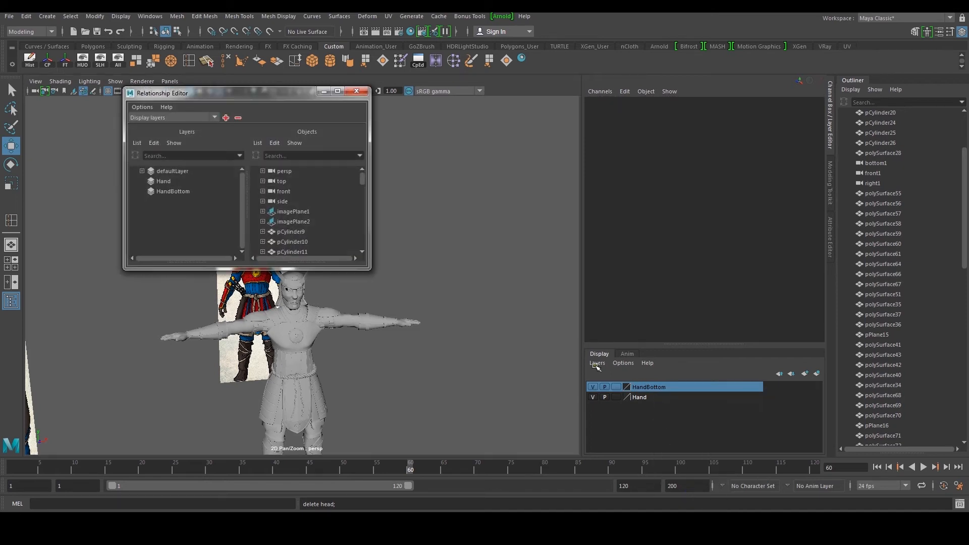
{"action": "left_click", "coordinate": [357, 91]}
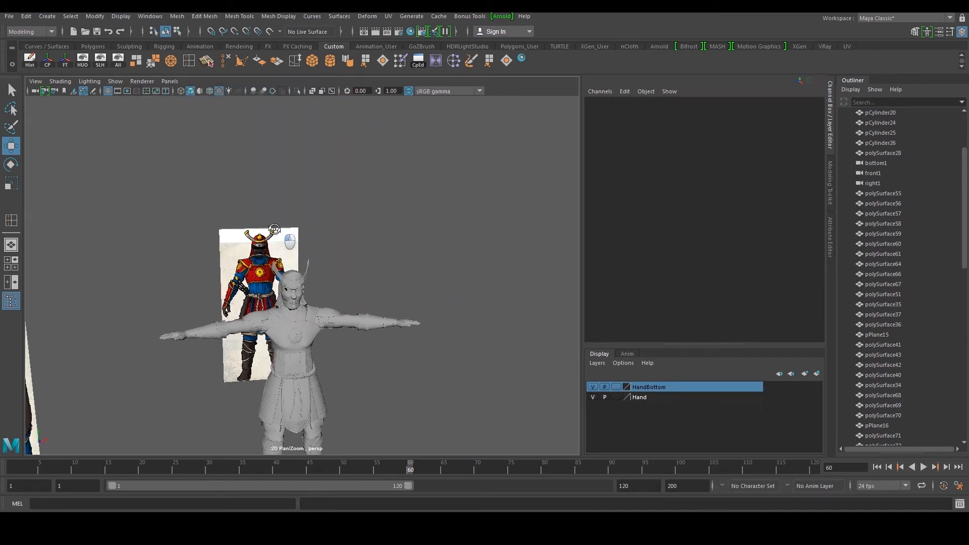
Step: Delete the remaining HandBottom and Hand display layers, keeping the front and side reference images
{"action": "left_click_drag", "start_coordinate": [325, 221], "coordinate": [289, 223], "text": "alt"}
{"action": "left_click", "coordinate": [355, 246]}
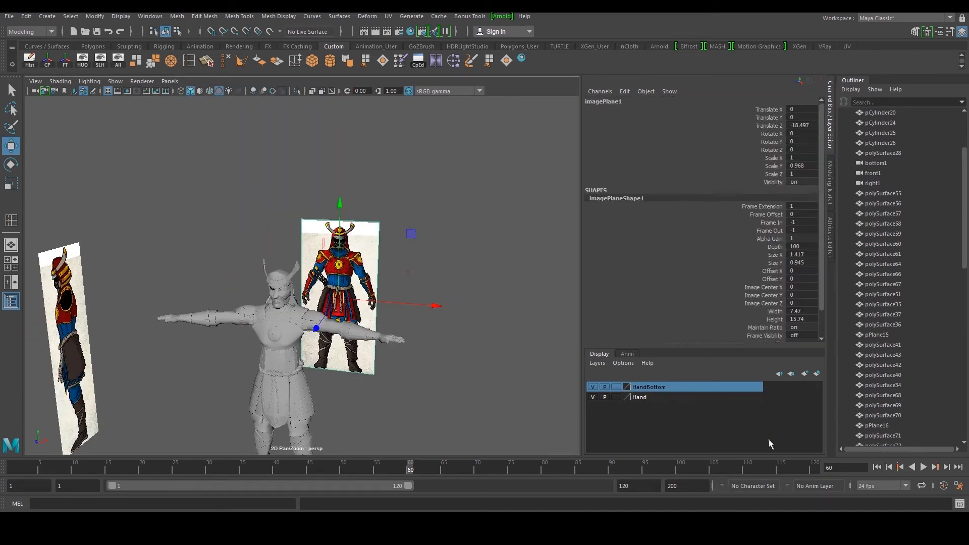
{"action": "right_click", "coordinate": [616, 388]}
{"action": "left_click", "coordinate": [695, 490]}
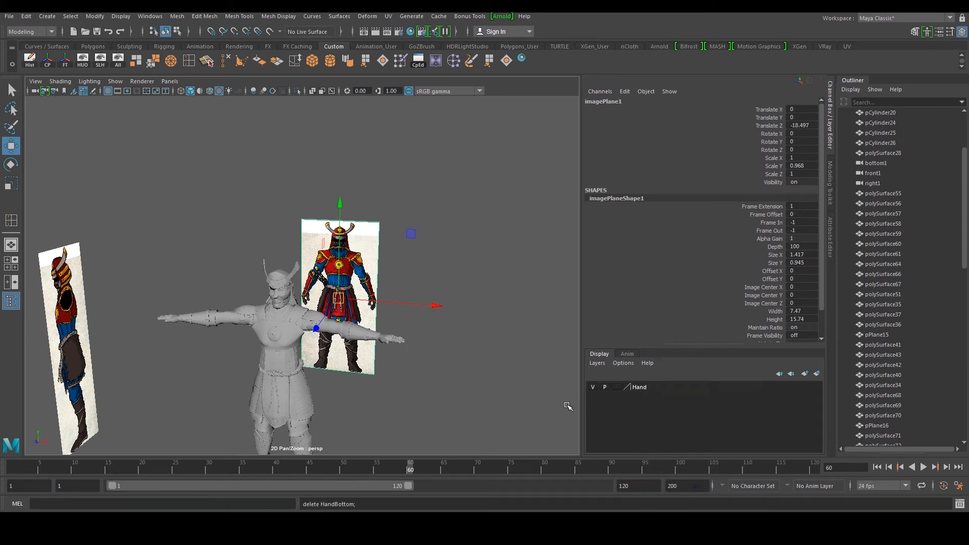
{"action": "right_click", "coordinate": [626, 387]}
{"action": "left_click", "coordinate": [691, 490]}
{"action": "left_click", "coordinate": [431, 338]}
{"action": "left_click_drag", "start_coordinate": [369, 294], "coordinate": [410, 286], "text": "alt"}
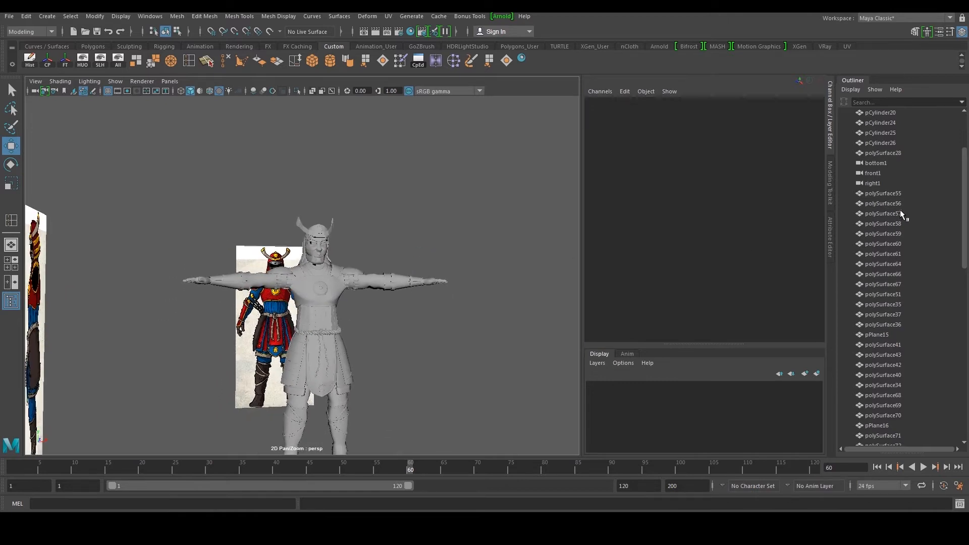
Step: Select the face mesh under the character's helmet
{"action": "scroll", "coordinate": [901, 213], "scroll_direction": "up", "scroll_amount": 3}
{"action": "left_click_drag", "start_coordinate": [454, 243], "coordinate": [420, 243], "text": "alt"}
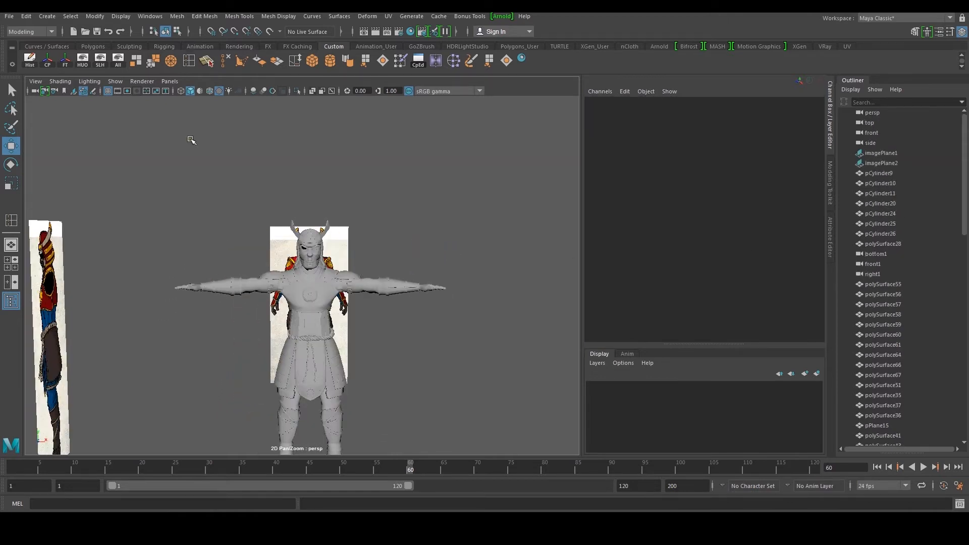
{"action": "scroll", "coordinate": [351, 238], "scroll_direction": "up", "scroll_amount": 5}
{"action": "left_click_drag", "start_coordinate": [352, 237], "coordinate": [314, 184], "text": "alt"}
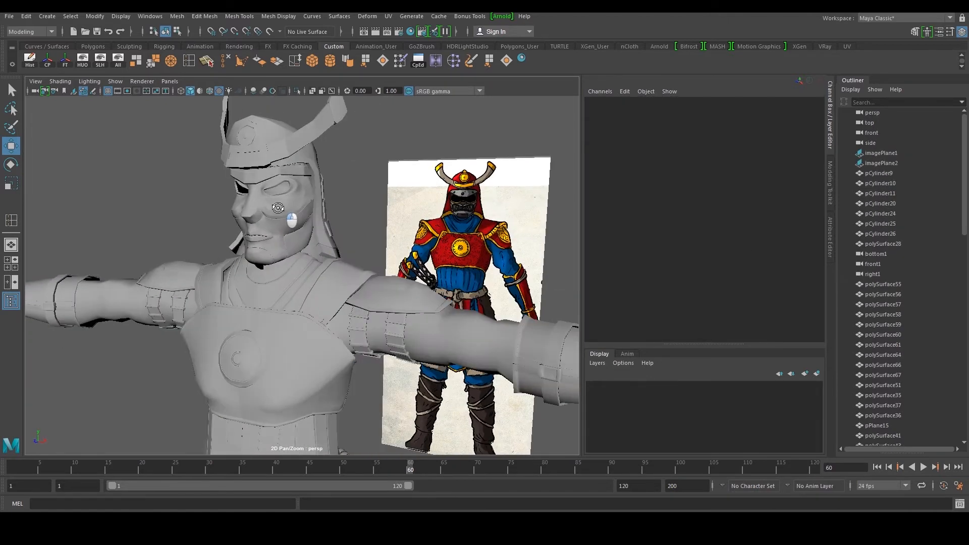
{"action": "left_click", "coordinate": [315, 184]}
{"action": "scroll", "coordinate": [315, 183], "scroll_direction": "down", "scroll_amount": 5}
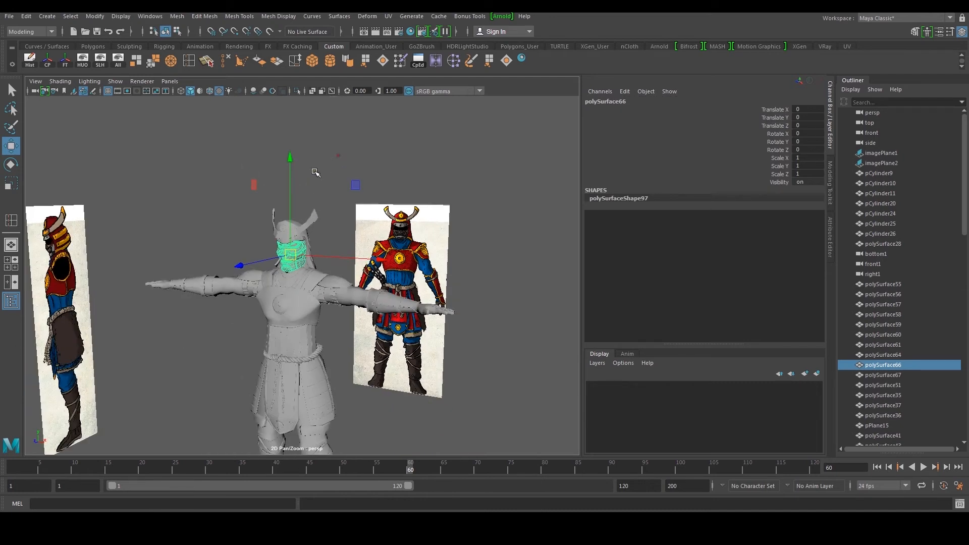
Step: Rename the curved horn mesh polySurface60 on the helmet as horn
{"action": "scroll", "coordinate": [315, 173], "scroll_direction": "down", "scroll_amount": 3}
{"action": "left_click", "coordinate": [334, 159]}
{"action": "left_click_drag", "start_coordinate": [404, 177], "coordinate": [352, 194], "text": "alt"}
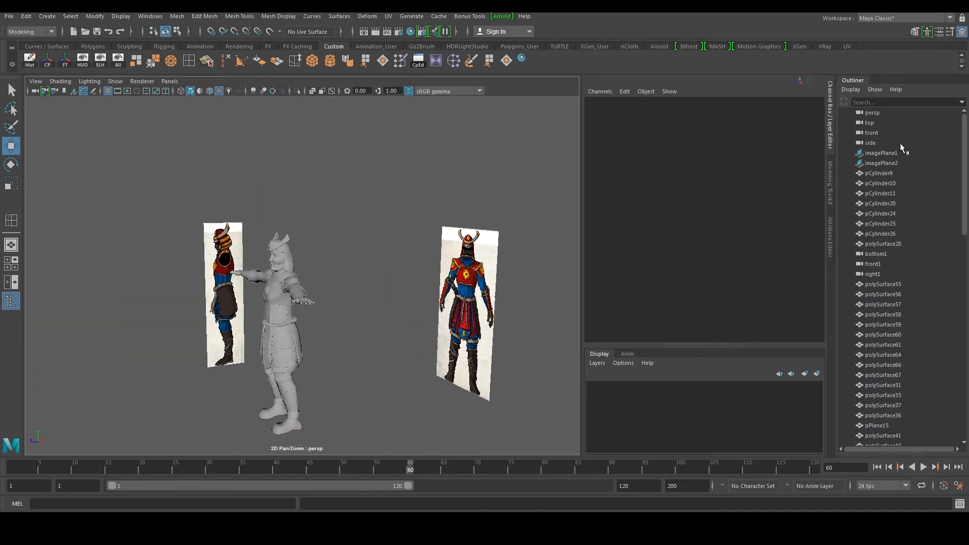
{"action": "scroll", "coordinate": [895, 309], "scroll_direction": "down", "scroll_amount": 5}
{"action": "scroll", "coordinate": [890, 283], "scroll_direction": "up", "scroll_amount": 5}
{"action": "left_click", "coordinate": [904, 334]}
{"action": "key", "text": "f"}
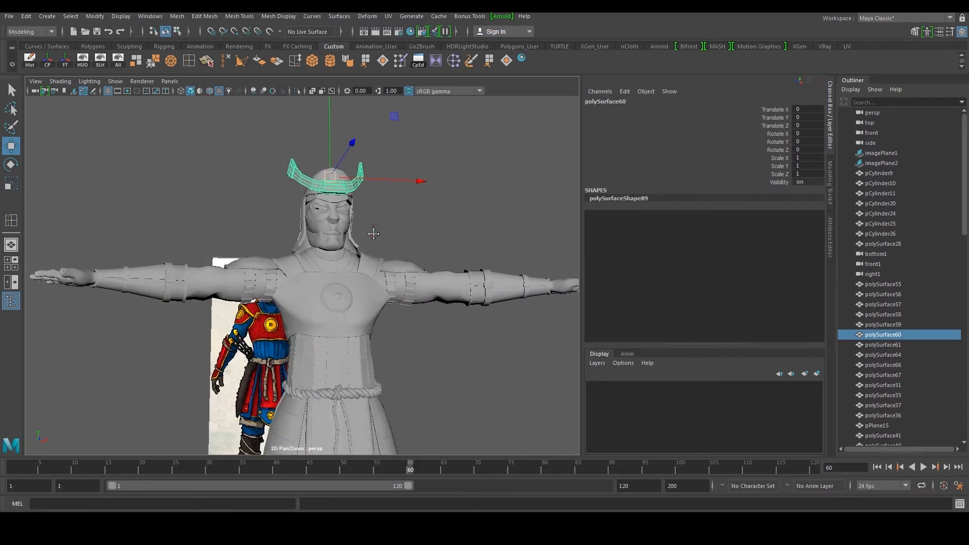
{"action": "double_click", "coordinate": [904, 336]}
{"action": "type", "text": "horn"}
{"action": "key", "text": "Return"}
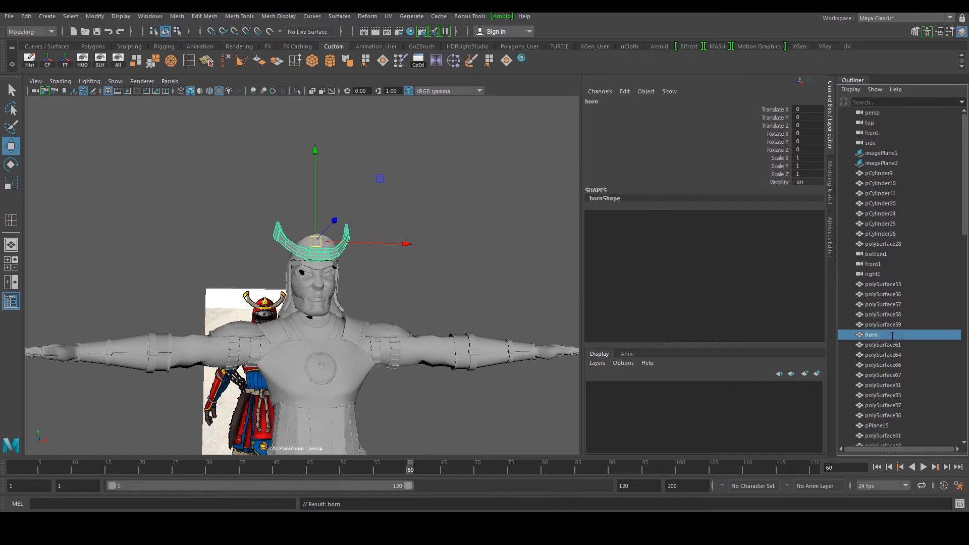
Step: Examine the whole samurai character from several angles and review the object names in the outliner
{"action": "scroll", "coordinate": [889, 213], "scroll_direction": "down", "scroll_amount": 5}
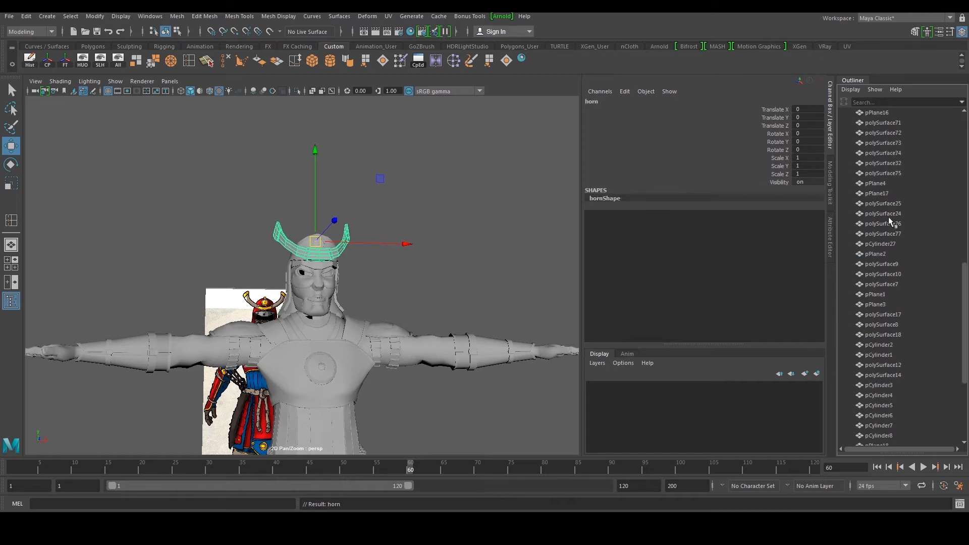
{"action": "scroll", "coordinate": [893, 326], "scroll_direction": "up", "scroll_amount": 5}
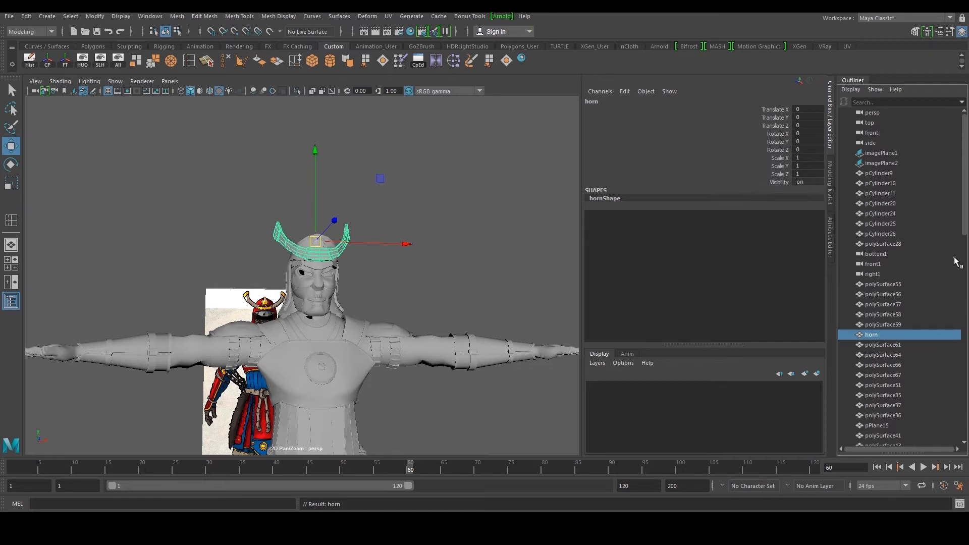
{"action": "scroll", "coordinate": [343, 293], "scroll_direction": "up", "scroll_amount": 4}
{"action": "left_click_drag", "start_coordinate": [393, 299], "coordinate": [356, 302], "text": "alt"}
{"action": "scroll", "coordinate": [292, 294], "scroll_direction": "down", "scroll_amount": 4}
{"action": "left_click_drag", "start_coordinate": [292, 294], "coordinate": [328, 310], "text": "alt"}
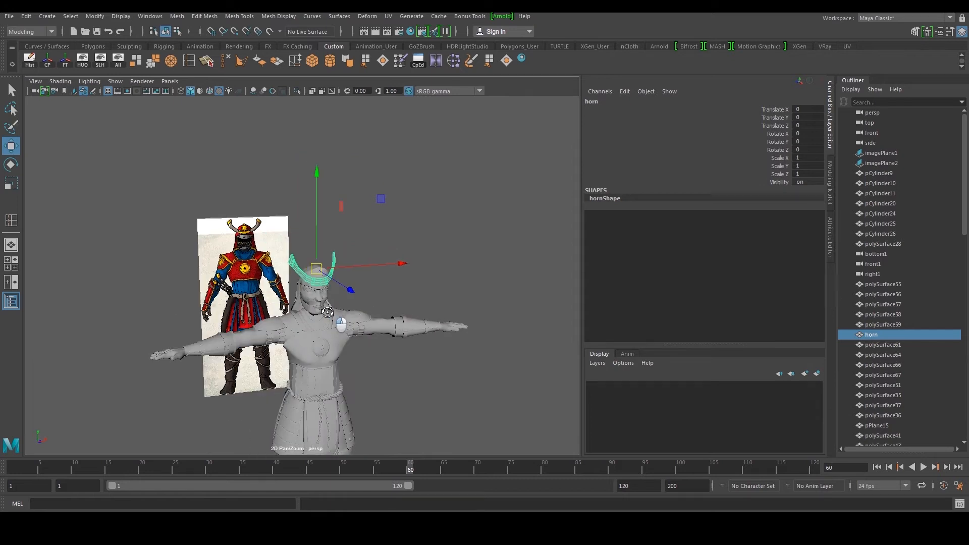
{"action": "scroll", "coordinate": [332, 313], "scroll_direction": "up", "scroll_amount": 4}
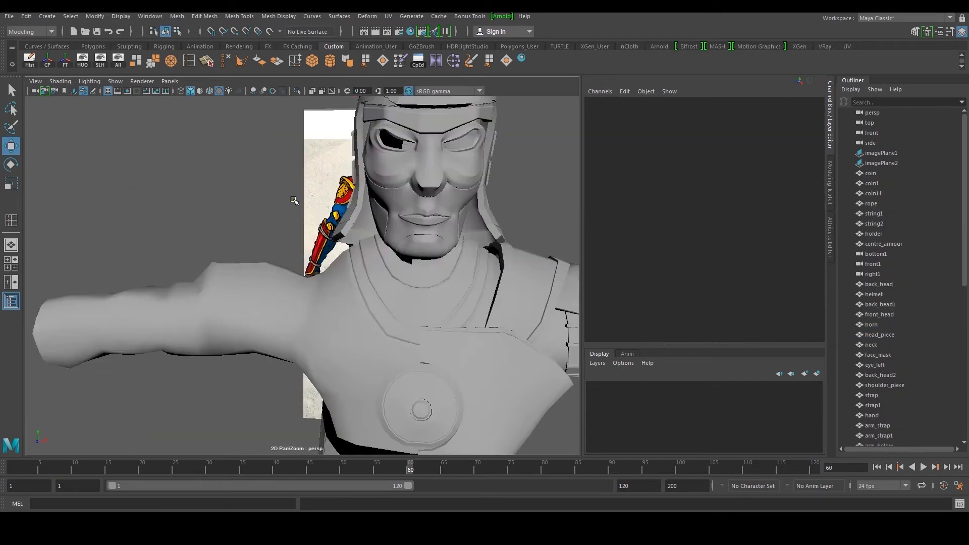
{"action": "left_click_drag", "start_coordinate": [442, 245], "coordinate": [381, 253], "text": "alt"}
{"action": "key", "text": "space"}
{"action": "scroll", "coordinate": [398, 254], "scroll_direction": "down", "scroll_amount": 4}
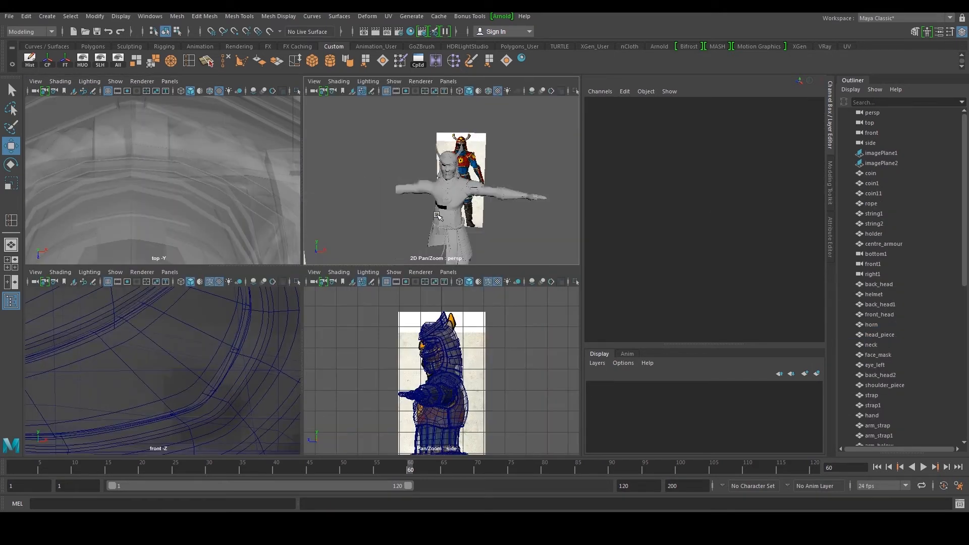
{"action": "key", "text": "space"}
{"action": "left_click_drag", "start_coordinate": [473, 197], "coordinate": [293, 187], "text": "alt"}
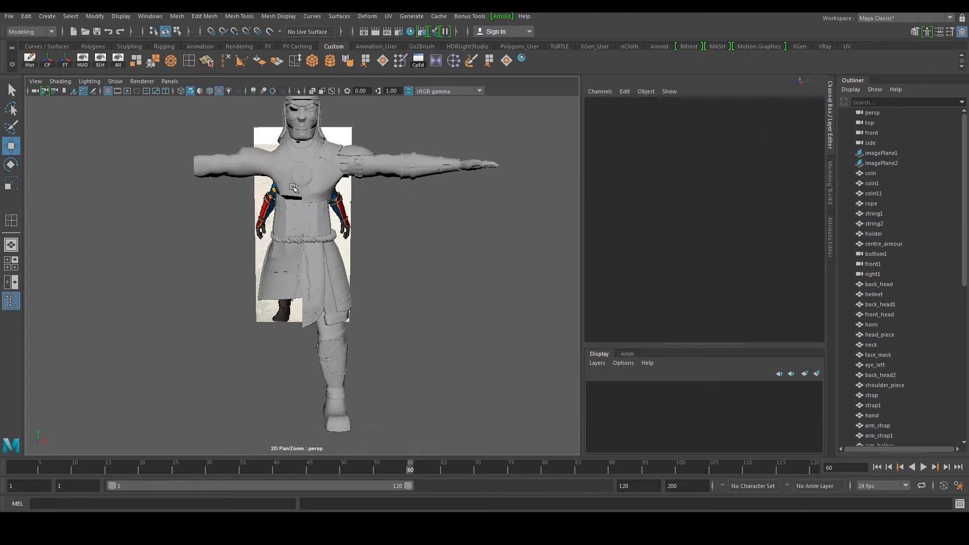
{"action": "middle_click_drag", "start_coordinate": [364, 188], "coordinate": [372, 263], "text": "alt"}
{"action": "middle_click_drag", "start_coordinate": [220, 182], "coordinate": [229, 264], "text": "alt"}
{"action": "scroll", "coordinate": [242, 255], "scroll_direction": "up", "scroll_amount": 5}
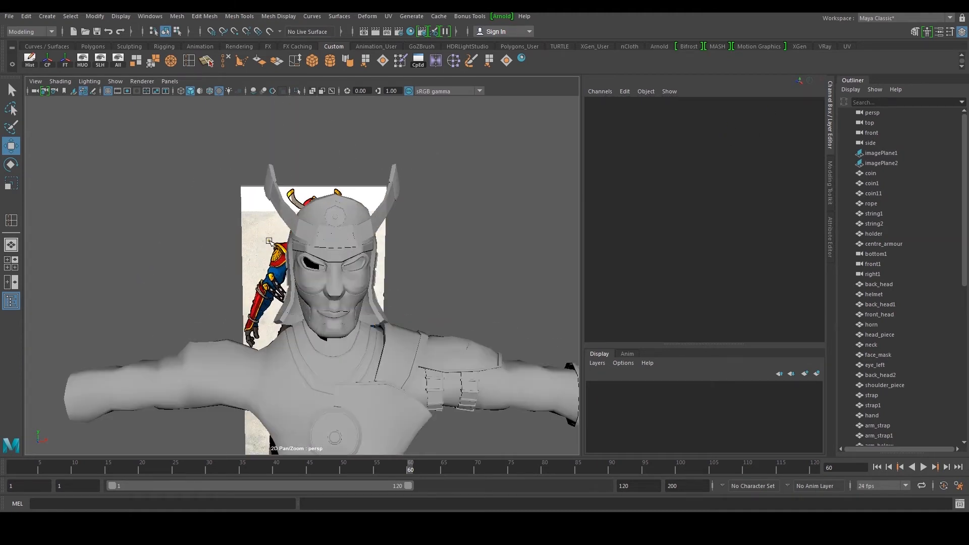
{"action": "left_click", "coordinate": [313, 228]}
{"action": "left_click_drag", "start_coordinate": [313, 228], "coordinate": [310, 266], "text": "alt"}
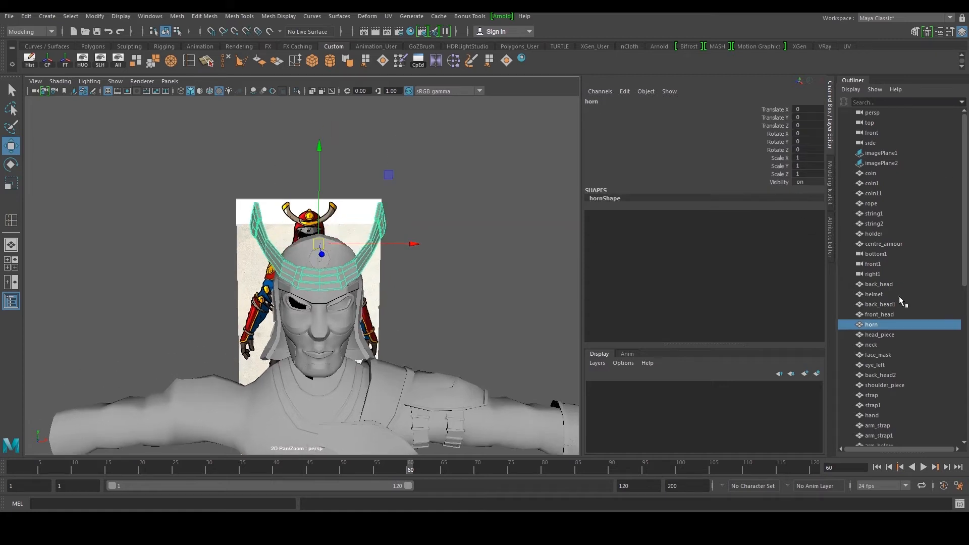
{"action": "scroll", "coordinate": [896, 278], "scroll_direction": "down", "scroll_amount": 10}
{"action": "scroll", "coordinate": [894, 270], "scroll_direction": "up", "scroll_amount": 10}
{"action": "scroll", "coordinate": [213, 191], "scroll_direction": "down", "scroll_amount": 8}
Step: Select all the character's meshes, set them to unsmoothed display, and deselect them
{"action": "left_click_drag", "start_coordinate": [213, 191], "coordinate": [235, 249], "text": "alt"}
{"action": "left_click_drag", "start_coordinate": [197, 234], "coordinate": [494, 421]}
{"action": "key", "text": "1"}
{"action": "left_click", "coordinate": [465, 225]}
{"action": "scroll", "coordinate": [425, 266], "scroll_direction": "up", "scroll_amount": 5}
{"action": "left_click_drag", "start_coordinate": [398, 270], "coordinate": [389, 217], "text": "alt"}
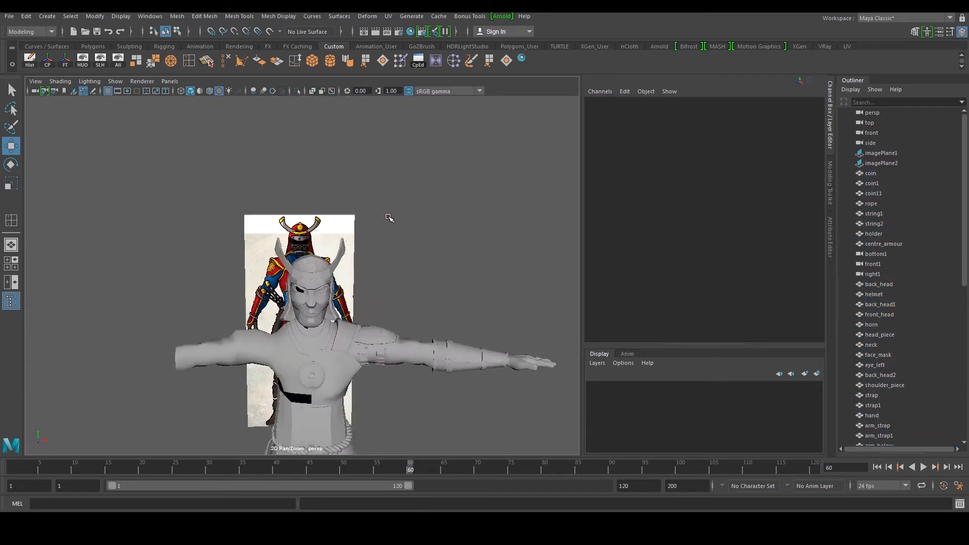
Step: Select the horn and create a display layer named Done
{"action": "scroll", "coordinate": [388, 217], "scroll_direction": "up", "scroll_amount": 6}
{"action": "left_click", "coordinate": [371, 272]}
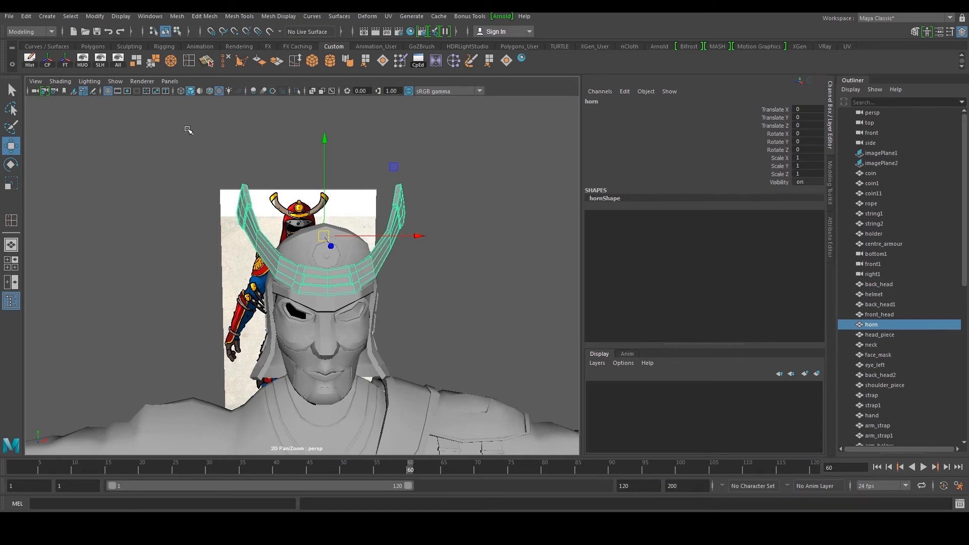
{"action": "left_click", "coordinate": [806, 374]}
{"action": "left_click", "coordinate": [656, 389]}
{"action": "right_click", "coordinate": [653, 389]}
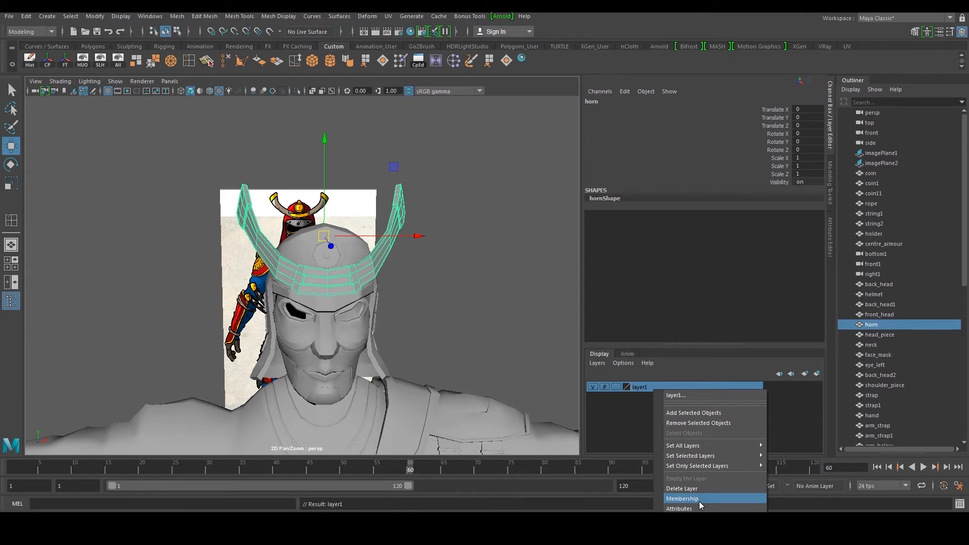
{"action": "left_click", "coordinate": [636, 396]}
{"action": "double_click", "coordinate": [646, 388]}
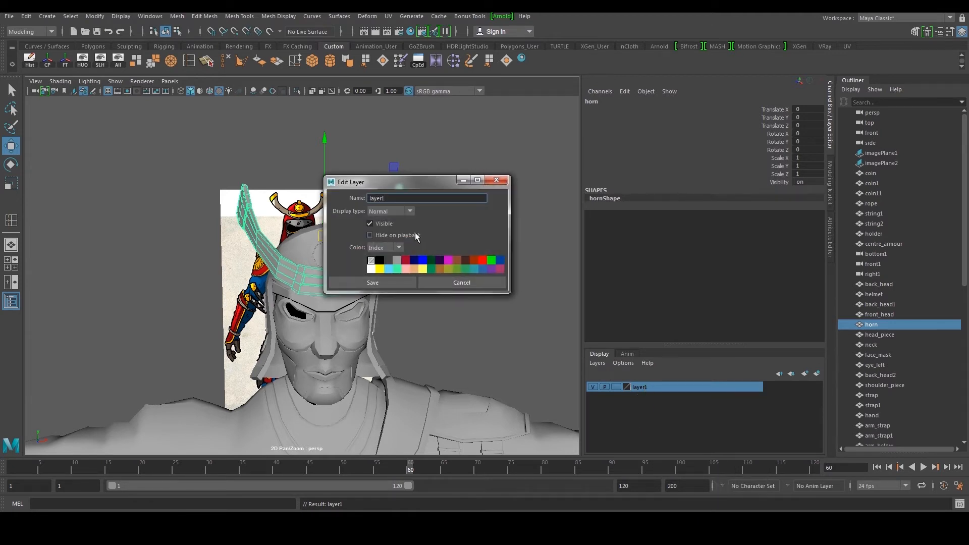
{"action": "left_click_drag", "start_coordinate": [396, 198], "coordinate": [363, 198]}
{"action": "type", "text": "Done"}
{"action": "key", "text": "Return"}
{"action": "left_click", "coordinate": [389, 286]}
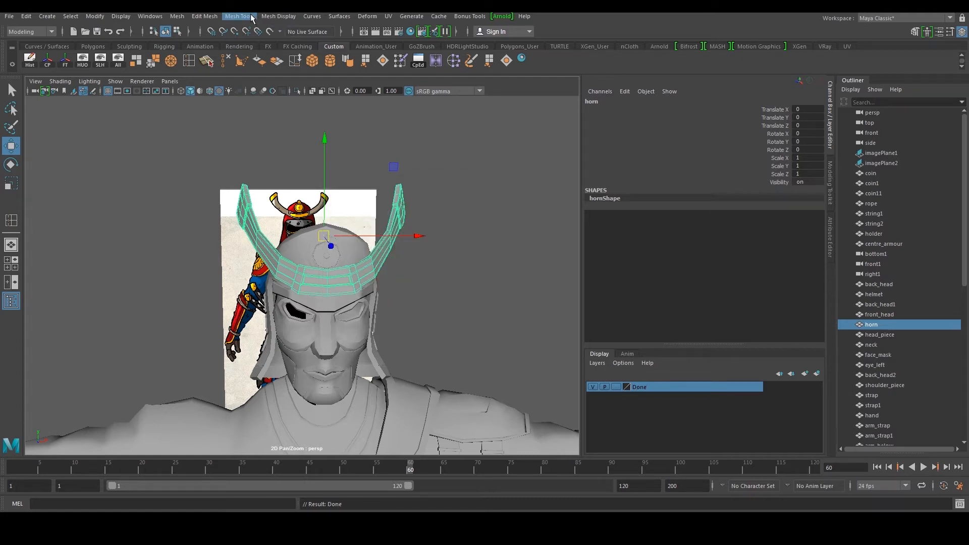
Step: Run Cleanup on the horn to select matching polygons, checking for faces with more than 4 sides and faces with holes
{"action": "left_click", "coordinate": [177, 16]}
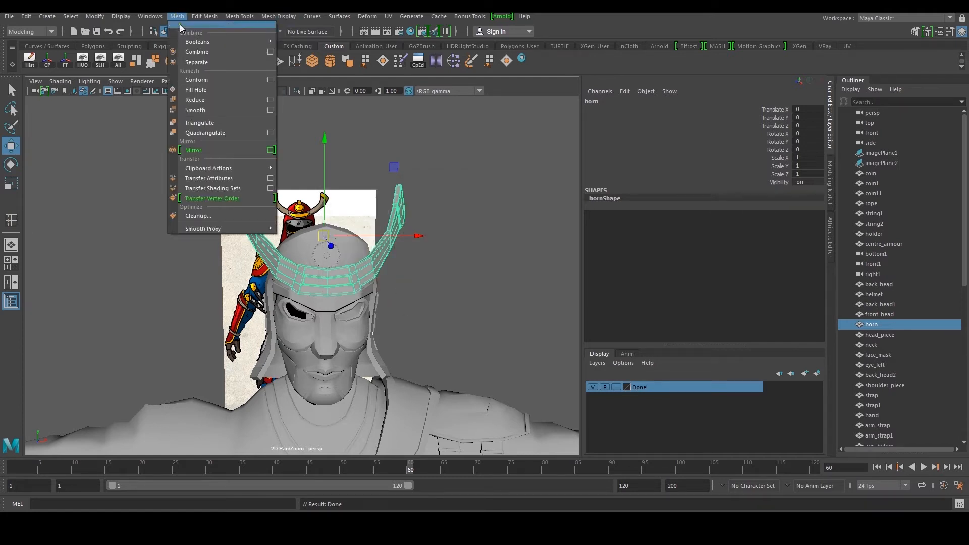
{"action": "left_click", "coordinate": [228, 218]}
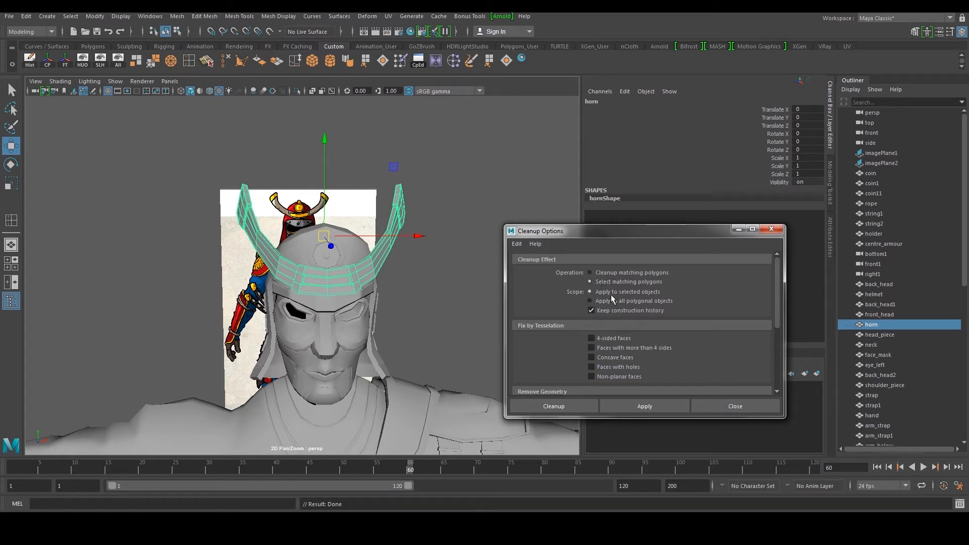
{"action": "left_click", "coordinate": [611, 365]}
{"action": "scroll", "coordinate": [611, 363], "scroll_direction": "down", "scroll_amount": 1}
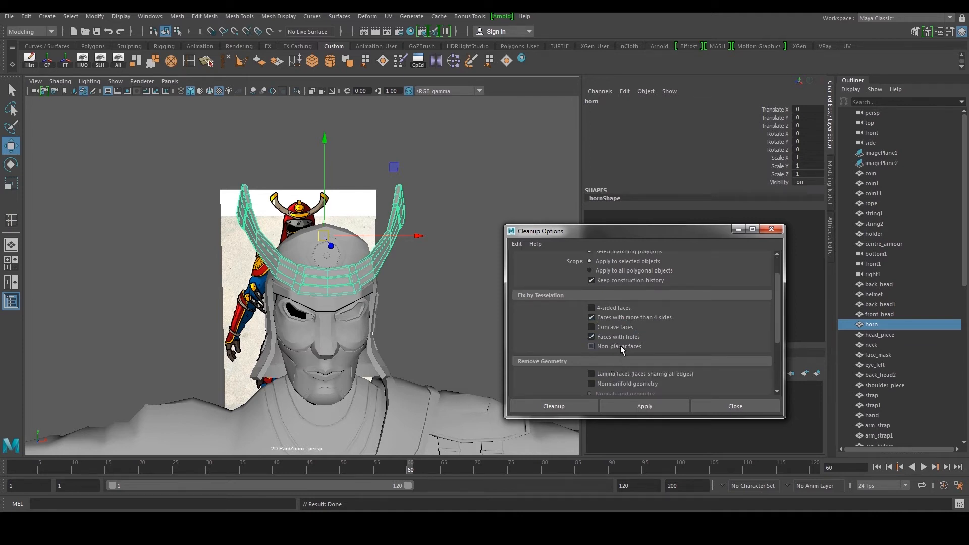
{"action": "scroll", "coordinate": [622, 349], "scroll_direction": "down", "scroll_amount": 1}
{"action": "left_click", "coordinate": [645, 406]}
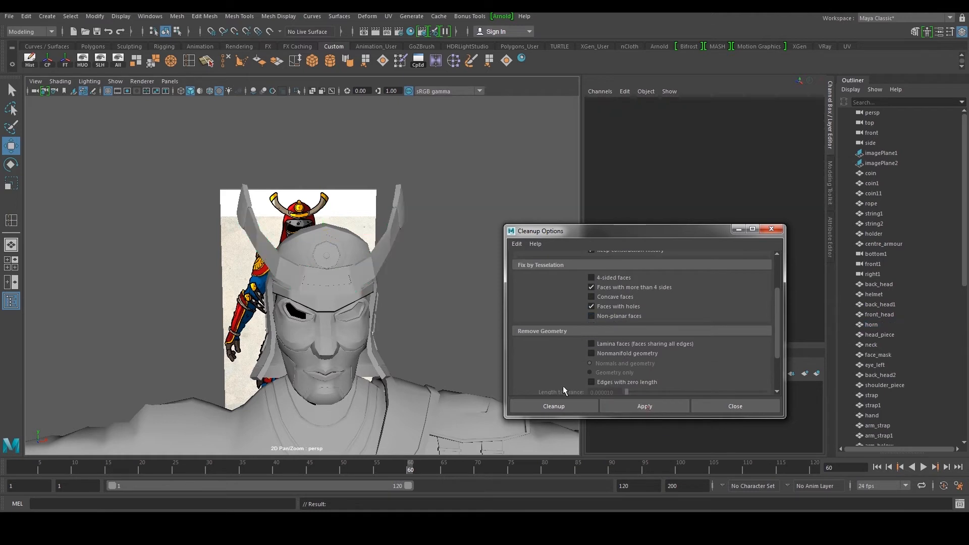
{"action": "scroll", "coordinate": [413, 299], "scroll_direction": "up", "scroll_amount": 4}
Step: Select the helmet and run the same Cleanup check on it
{"action": "left_click_drag", "start_coordinate": [413, 261], "coordinate": [282, 310], "text": "alt"}
{"action": "left_click", "coordinate": [204, 270]}
{"action": "left_click", "coordinate": [122, 226]}
{"action": "left_click", "coordinate": [244, 257]}
{"action": "left_click_drag", "start_coordinate": [244, 258], "coordinate": [423, 248], "text": "alt"}
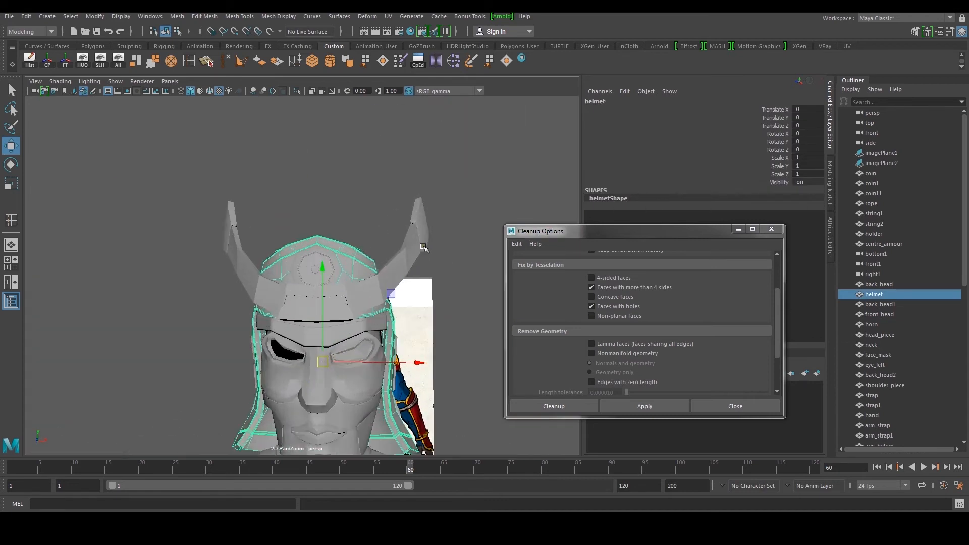
{"action": "left_click_drag", "start_coordinate": [340, 257], "coordinate": [353, 258], "text": "alt"}
{"action": "middle_click_drag", "start_coordinate": [413, 308], "coordinate": [416, 296], "text": "alt"}
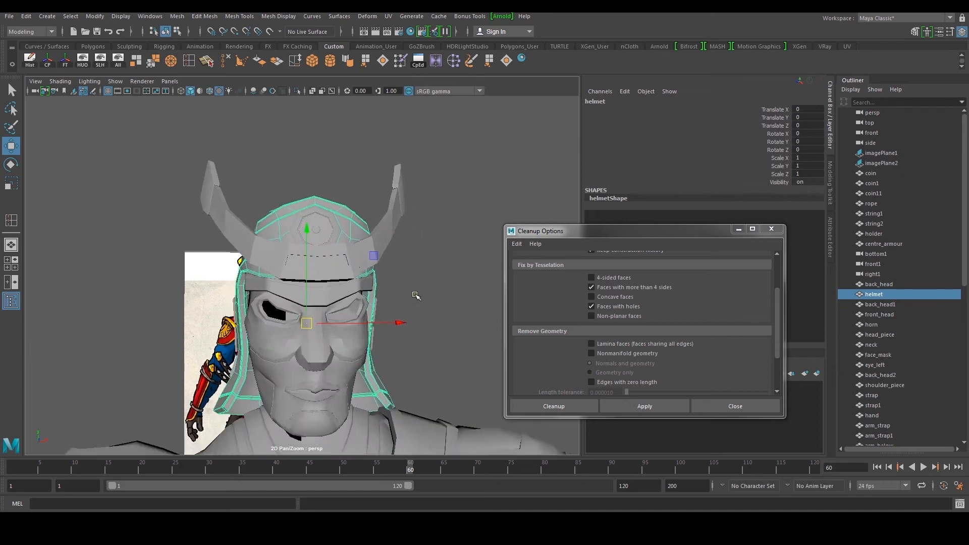
{"action": "left_click", "coordinate": [644, 404]}
Step: Add the horn to the Done layer and hide that layer
{"action": "left_click_drag", "start_coordinate": [690, 236], "coordinate": [39, 186]}
{"action": "left_click", "coordinate": [345, 259]}
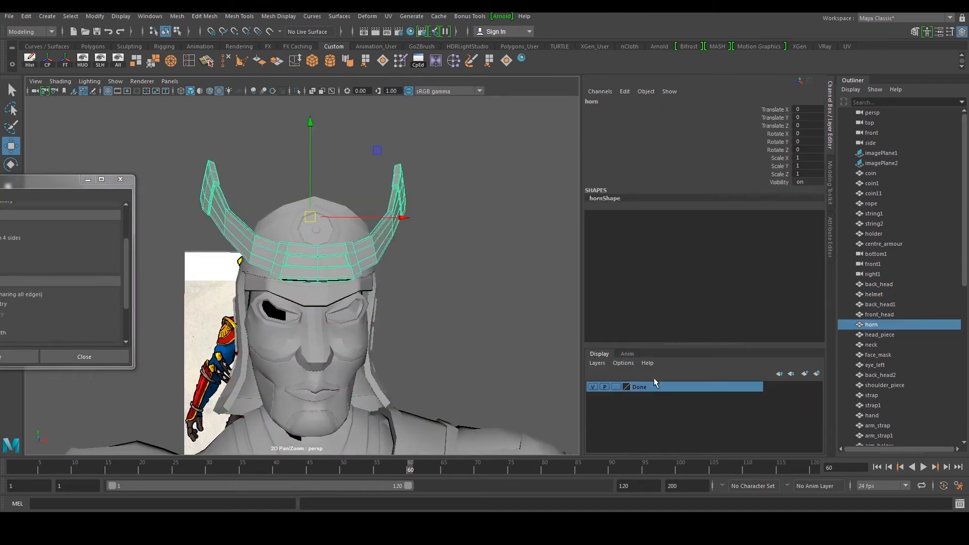
{"action": "right_click", "coordinate": [665, 389]}
{"action": "left_click", "coordinate": [682, 403]}
{"action": "left_click", "coordinate": [594, 388]}
Step: Add the helmet to the hidden Done layer
{"action": "middle_click_drag", "start_coordinate": [361, 270], "coordinate": [443, 309], "text": "alt"}
{"action": "left_click", "coordinate": [388, 300]}
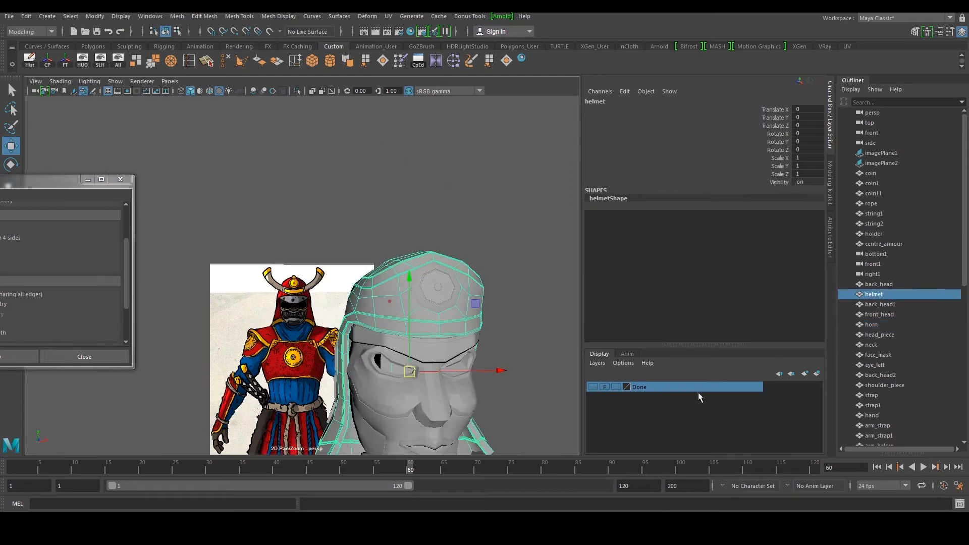
{"action": "right_click", "coordinate": [694, 397]}
{"action": "left_click", "coordinate": [709, 411]}
Step: Run the Cleanup check on the round head_piece and add it to the Done layer
{"action": "left_click", "coordinate": [443, 283]}
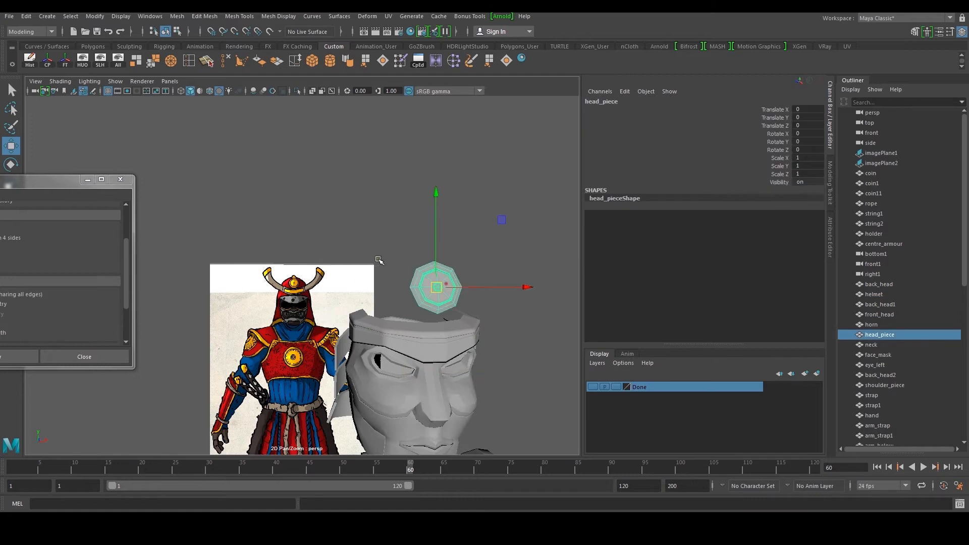
{"action": "left_click_drag", "start_coordinate": [53, 181], "coordinate": [208, 88]}
{"action": "left_click", "coordinate": [149, 291]}
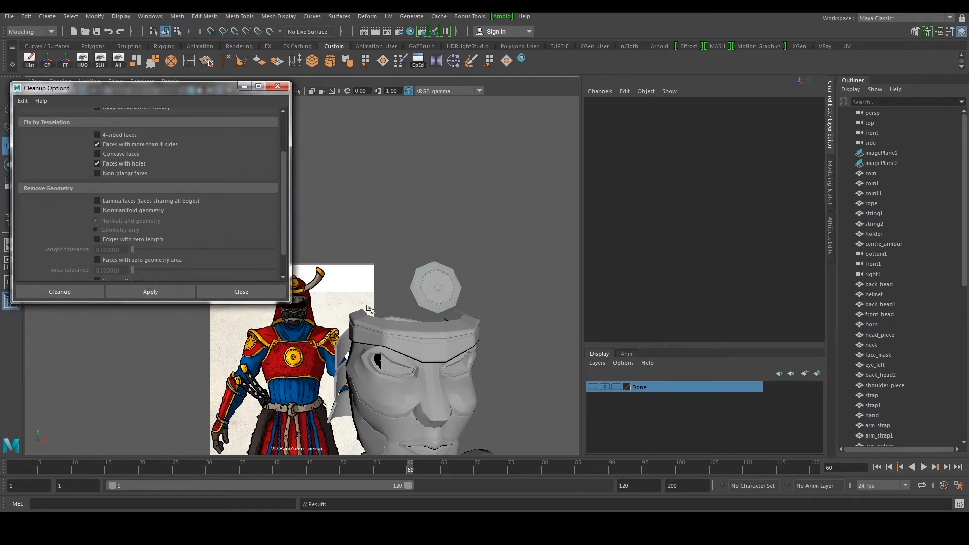
{"action": "left_click", "coordinate": [429, 301]}
{"action": "right_click", "coordinate": [645, 390]}
{"action": "left_click", "coordinate": [660, 408]}
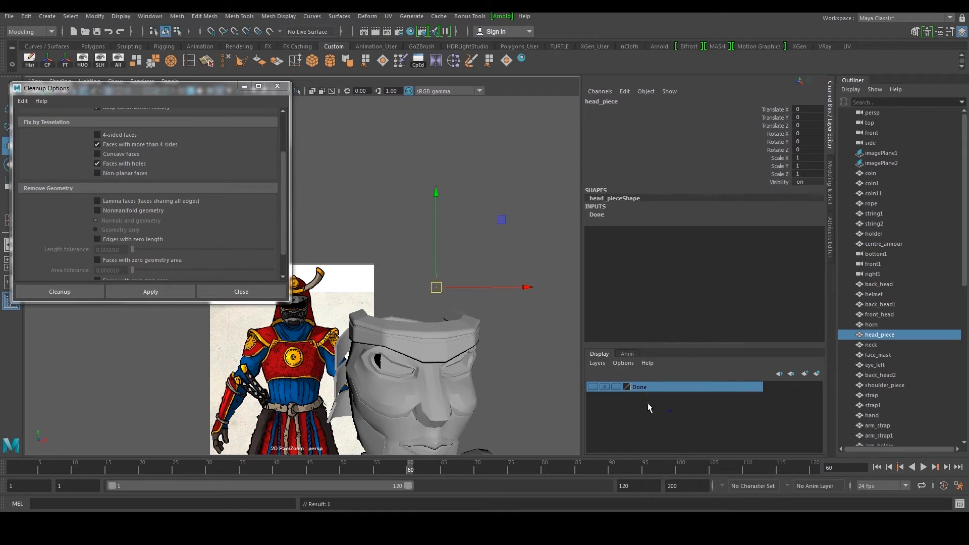
Step: Run the Cleanup check on the front_head band and add it to the Done layer
{"action": "left_click", "coordinate": [443, 329]}
{"action": "left_click", "coordinate": [151, 292]}
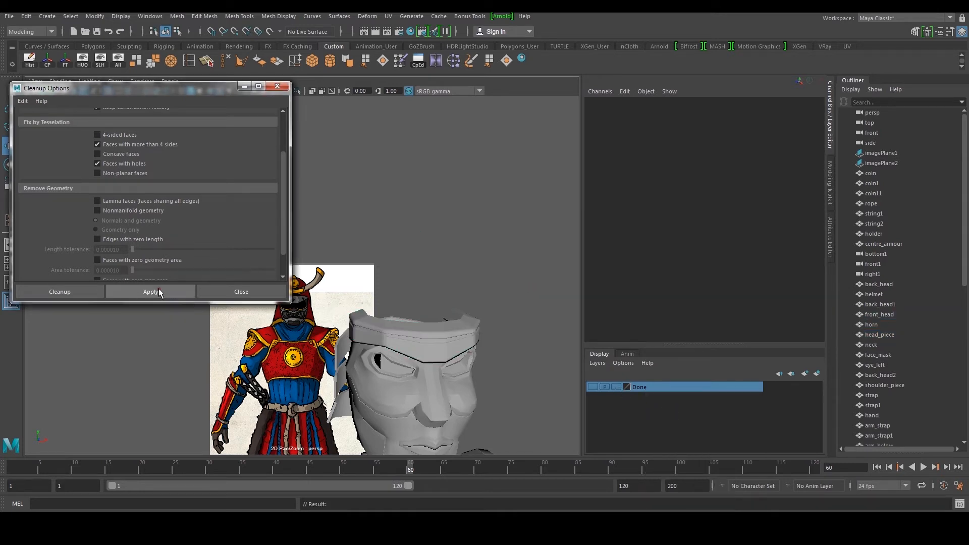
{"action": "left_click", "coordinate": [388, 337]}
{"action": "right_click", "coordinate": [648, 387]}
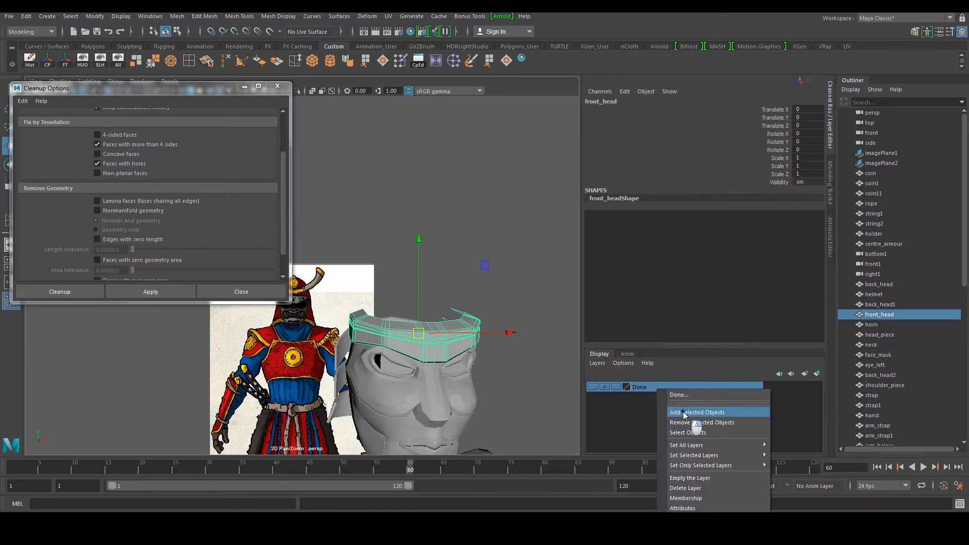
{"action": "left_click", "coordinate": [669, 409]}
Step: Run Cleanup on the face mask to select its faces with more than 4 sides or with holes
{"action": "left_click", "coordinate": [452, 390]}
{"action": "left_click", "coordinate": [167, 291]}
{"action": "left_click_drag", "start_coordinate": [454, 361], "coordinate": [409, 323], "text": "alt"}
{"action": "right_click_drag", "start_coordinate": [430, 343], "coordinate": [433, 347], "text": "alt"}
{"action": "middle_click_drag", "start_coordinate": [433, 348], "coordinate": [414, 331]}
{"action": "key", "text": "ctrl+z"}
{"action": "key", "text": "space"}
{"action": "key", "text": "space"}
{"action": "left_click", "coordinate": [244, 87]}
{"action": "middle_click_drag", "start_coordinate": [426, 319], "coordinate": [375, 248], "text": "alt"}
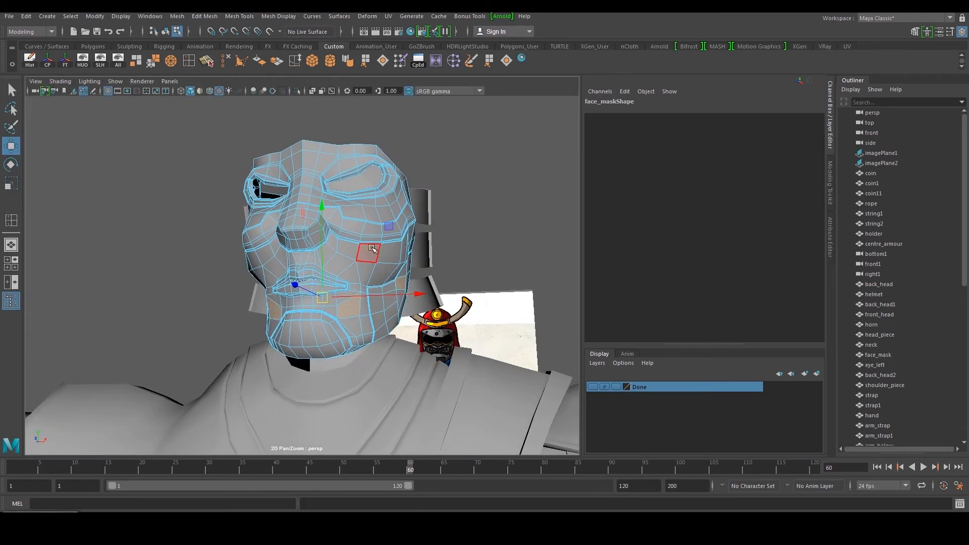
Step: Inspect the selected faces around the face mask's cheek and mouth up close in vertex and edge modes
{"action": "right_click_drag", "start_coordinate": [374, 248], "coordinate": [385, 247], "text": "alt"}
{"action": "left_click_drag", "start_coordinate": [385, 247], "coordinate": [307, 255], "text": "alt"}
{"action": "right_click_drag", "start_coordinate": [292, 261], "coordinate": [244, 260]}
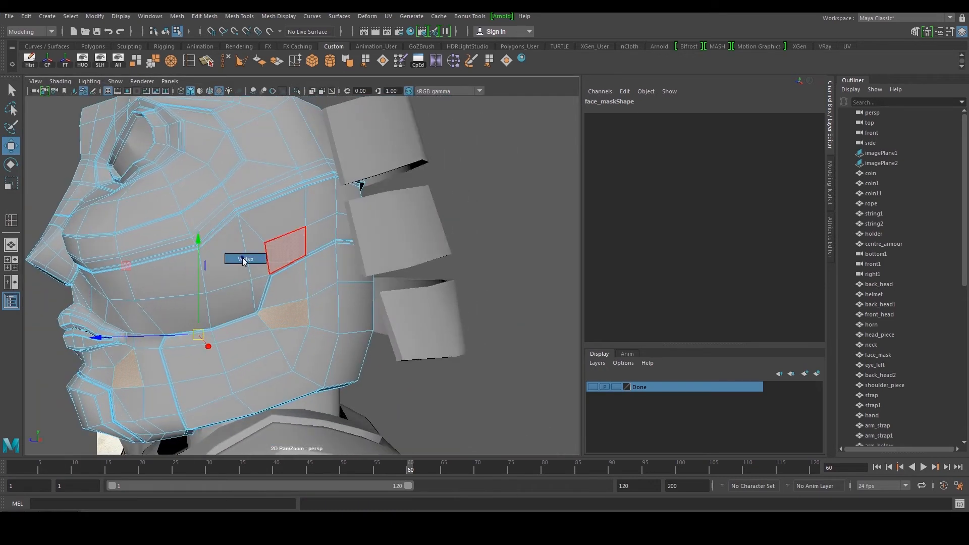
{"action": "middle_click_drag", "start_coordinate": [248, 262], "coordinate": [322, 245], "text": "alt"}
{"action": "right_click_drag", "start_coordinate": [323, 245], "coordinate": [335, 251], "text": "alt"}
{"action": "left_click_drag", "start_coordinate": [248, 281], "coordinate": [274, 281], "text": "alt"}
{"action": "right_click_drag", "start_coordinate": [274, 281], "coordinate": [265, 325], "text": "alt"}
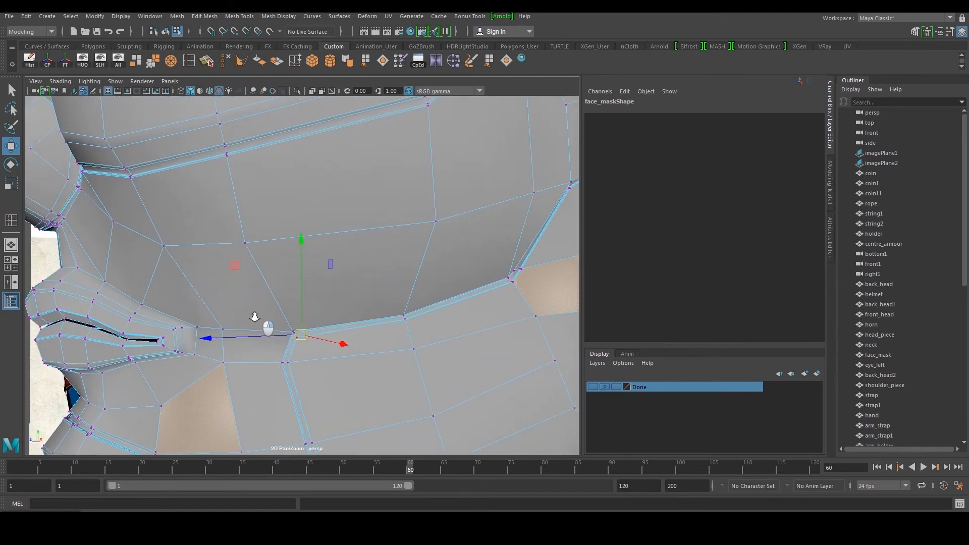
{"action": "middle_click_drag", "start_coordinate": [265, 325], "coordinate": [297, 275], "text": "alt"}
{"action": "left_click_drag", "start_coordinate": [297, 275], "coordinate": [313, 246], "text": "alt"}
{"action": "right_click_drag", "start_coordinate": [313, 246], "coordinate": [339, 321], "text": "alt"}
{"action": "middle_click_drag", "start_coordinate": [281, 339], "coordinate": [297, 307], "text": "alt"}
{"action": "right_click_drag", "start_coordinate": [296, 307], "coordinate": [286, 329], "text": "alt"}
{"action": "right_click_drag", "start_coordinate": [289, 294], "coordinate": [285, 275]}
{"action": "left_click", "coordinate": [282, 284]}
{"action": "scroll", "coordinate": [289, 285], "scroll_direction": "up", "scroll_amount": 10}
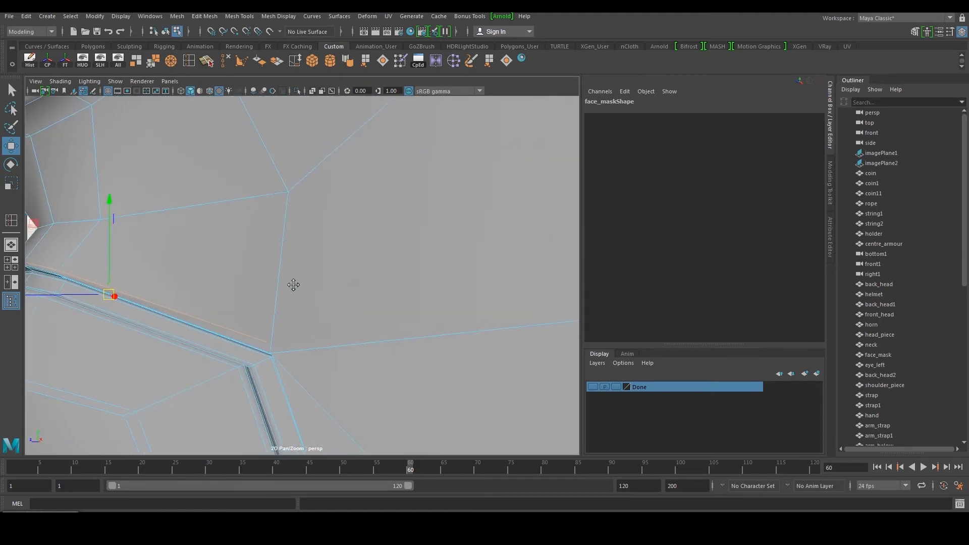
{"action": "scroll", "coordinate": [297, 284], "scroll_direction": "down", "scroll_amount": 6}
{"action": "middle_click_drag", "start_coordinate": [400, 264], "coordinate": [297, 308], "text": "alt"}
{"action": "scroll", "coordinate": [299, 304], "scroll_direction": "down", "scroll_amount": 3}
{"action": "scroll", "coordinate": [304, 297], "scroll_direction": "down", "scroll_amount": 8}
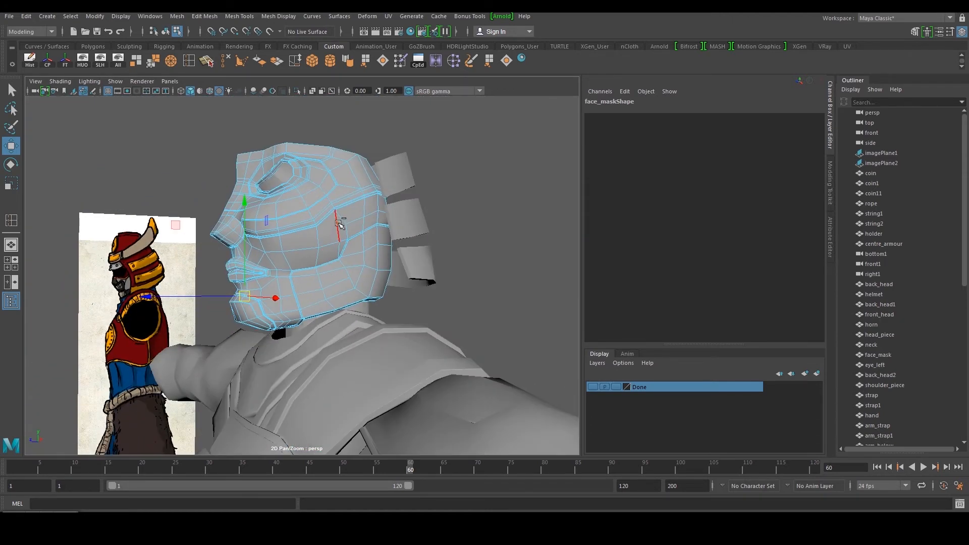
Step: Return the face mask to object selection mode and deselect it
{"action": "left_click_drag", "start_coordinate": [320, 218], "coordinate": [355, 218], "text": "alt"}
{"action": "right_click_drag", "start_coordinate": [356, 219], "coordinate": [406, 197]}
{"action": "left_click", "coordinate": [485, 163]}
{"action": "left_click_drag", "start_coordinate": [346, 217], "coordinate": [383, 217], "text": "alt"}
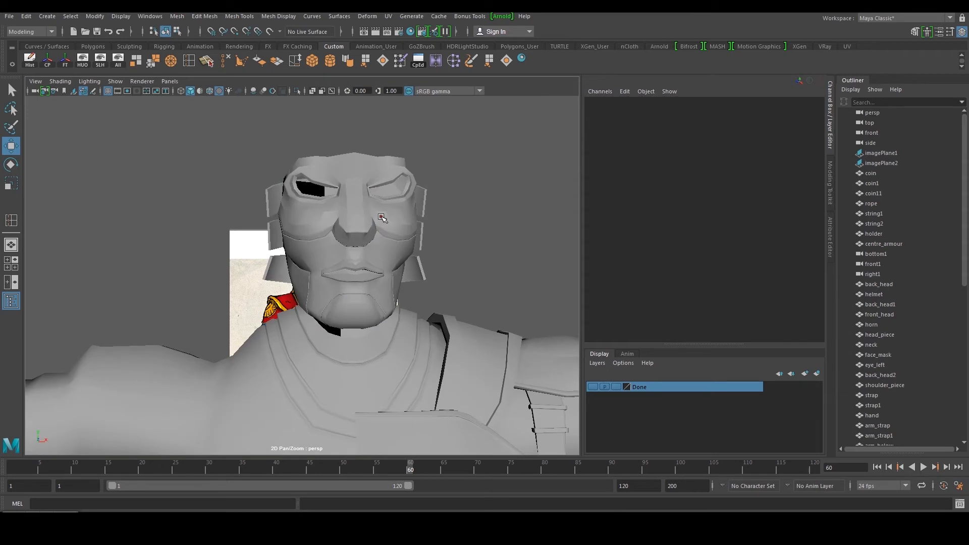
Step: Inspect the face_mask and hand_and_neck meshes by selecting each one and checking their wireframes
{"action": "left_click", "coordinate": [382, 217]}
{"action": "scroll", "coordinate": [386, 227], "scroll_direction": "down", "scroll_amount": 8}
{"action": "left_click", "coordinate": [381, 182]}
{"action": "scroll", "coordinate": [350, 246], "scroll_direction": "up", "scroll_amount": 5}
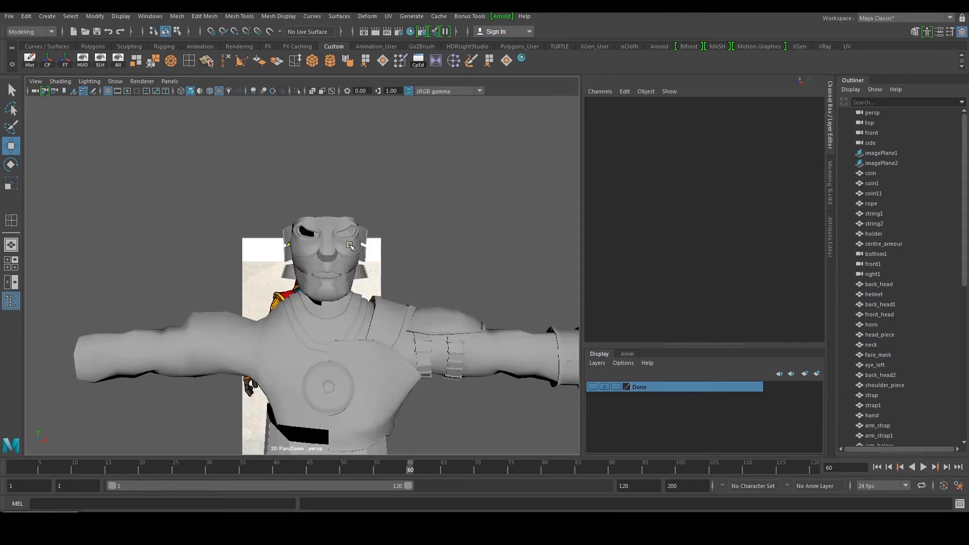
{"action": "scroll", "coordinate": [331, 258], "scroll_direction": "up", "scroll_amount": 6}
{"action": "left_click", "coordinate": [301, 311]}
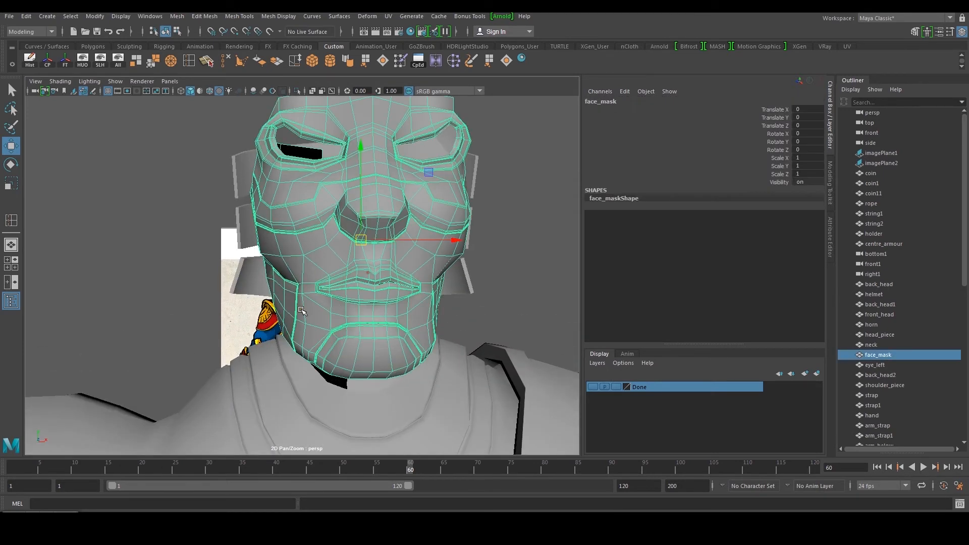
{"action": "scroll", "coordinate": [290, 306], "scroll_direction": "down", "scroll_amount": 5}
{"action": "left_click", "coordinate": [462, 369]}
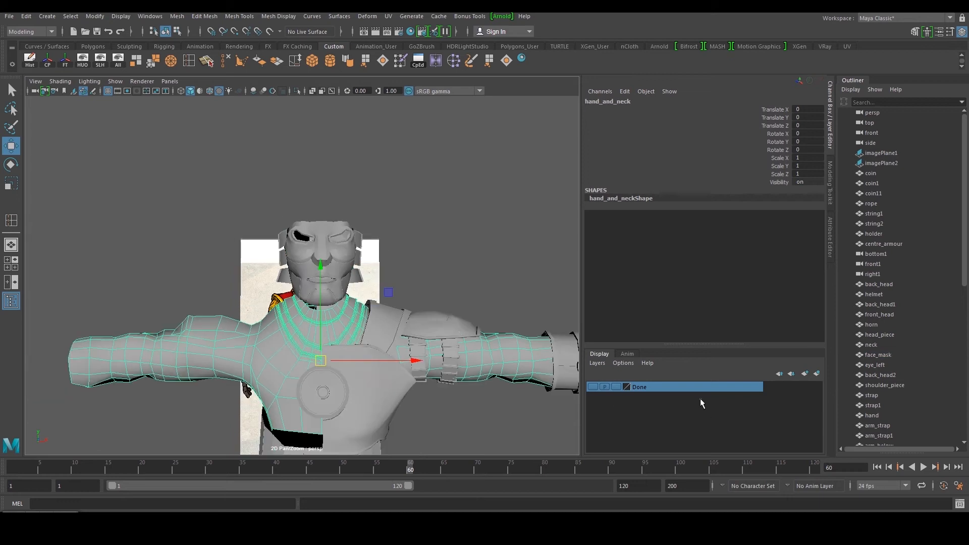
{"action": "left_click", "coordinate": [452, 243]}
{"action": "scroll", "coordinate": [439, 249], "scroll_direction": "down", "scroll_amount": 4}
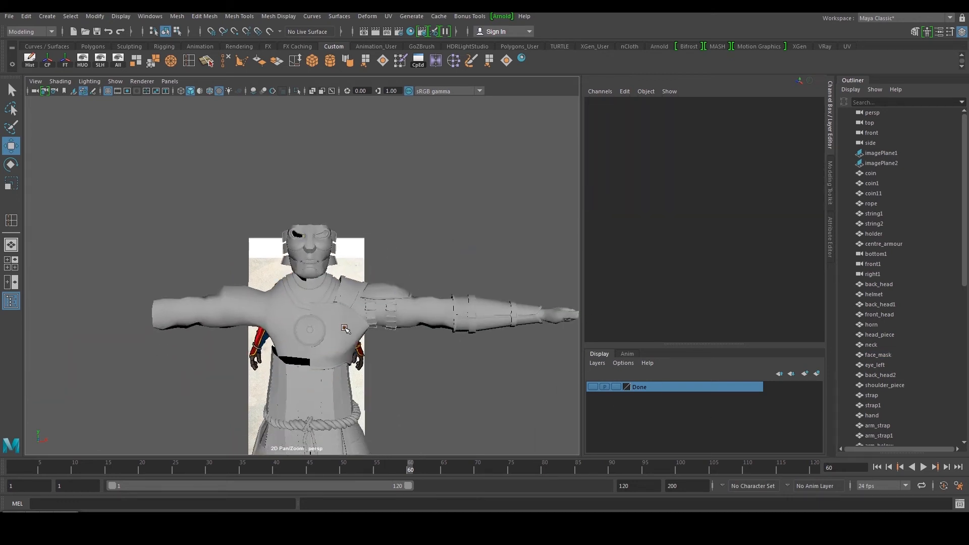
Step: Inspect the chest piece and the centre_armour mesh around the character's torso
{"action": "left_click", "coordinate": [314, 350]}
{"action": "middle_click_drag", "start_coordinate": [399, 385], "coordinate": [390, 350], "text": "alt"}
{"action": "scroll", "coordinate": [391, 350], "scroll_direction": "up", "scroll_amount": 4}
{"action": "left_click", "coordinate": [335, 402]}
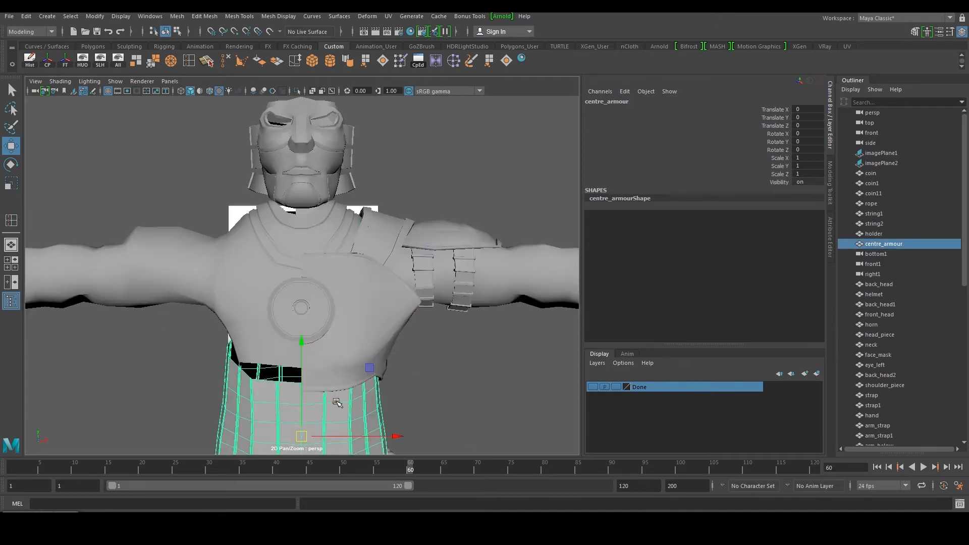
{"action": "scroll", "coordinate": [423, 369], "scroll_direction": "down", "scroll_amount": 4}
{"action": "left_click", "coordinate": [423, 369]}
{"action": "left_click_drag", "start_coordinate": [424, 369], "coordinate": [447, 301], "text": "alt"}
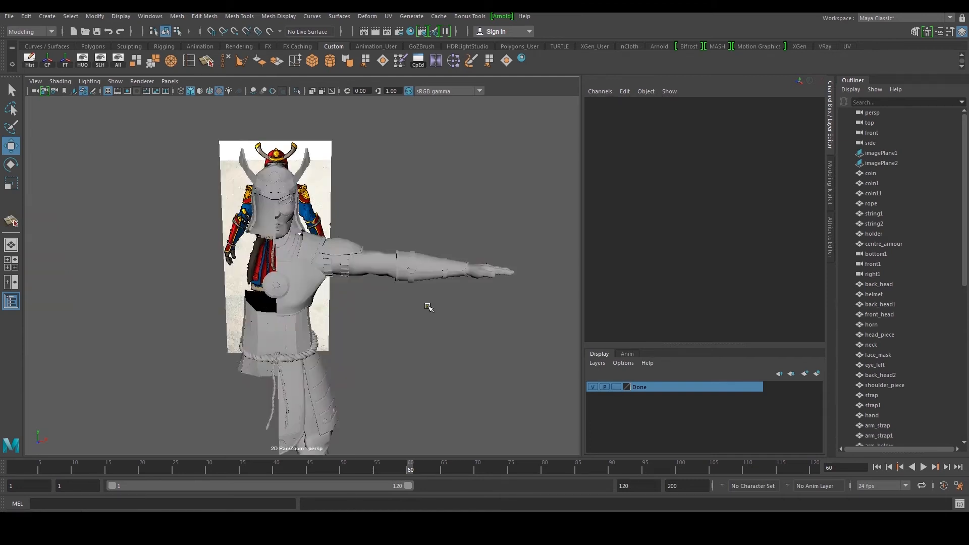
Step: Select the strap1 mesh and toggle the Done layer's visibility off and on to check which parts it holds
{"action": "scroll", "coordinate": [428, 305], "scroll_direction": "up", "scroll_amount": 2}
{"action": "middle_click_drag", "start_coordinate": [429, 305], "coordinate": [413, 350], "text": "alt"}
{"action": "left_click", "coordinate": [327, 323]}
{"action": "scroll", "coordinate": [346, 319], "scroll_direction": "up", "scroll_amount": 1}
{"action": "scroll", "coordinate": [434, 298], "scroll_direction": "down", "scroll_amount": 3}
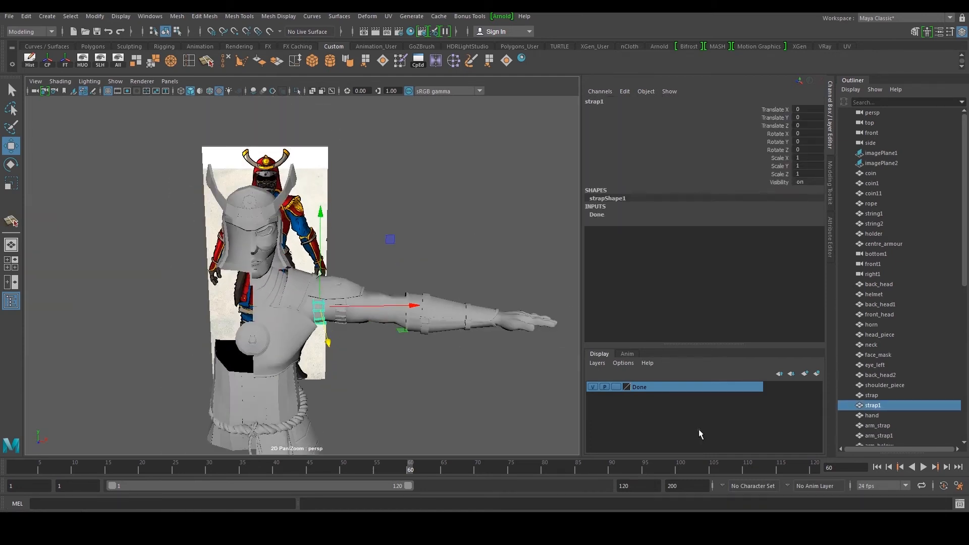
{"action": "left_click", "coordinate": [593, 388]}
{"action": "left_click", "coordinate": [593, 387]}
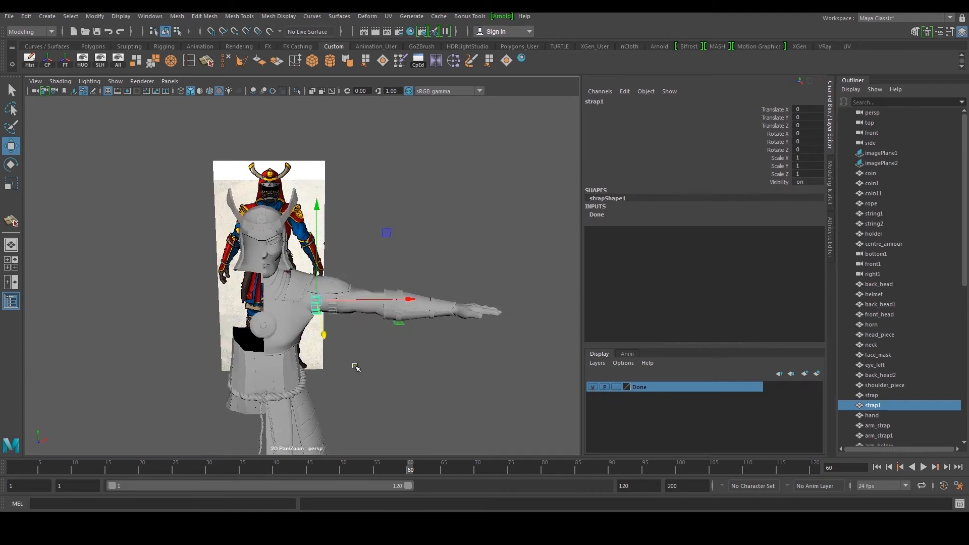
Step: Delete the centre_armour faces on the armless side of the centre line in the front view and return to object mode
{"action": "left_click", "coordinate": [364, 396]}
{"action": "left_click_drag", "start_coordinate": [363, 396], "coordinate": [299, 314], "text": "alt"}
{"action": "left_click", "coordinate": [243, 269]}
{"action": "left_click_drag", "start_coordinate": [232, 306], "coordinate": [272, 310], "text": "alt"}
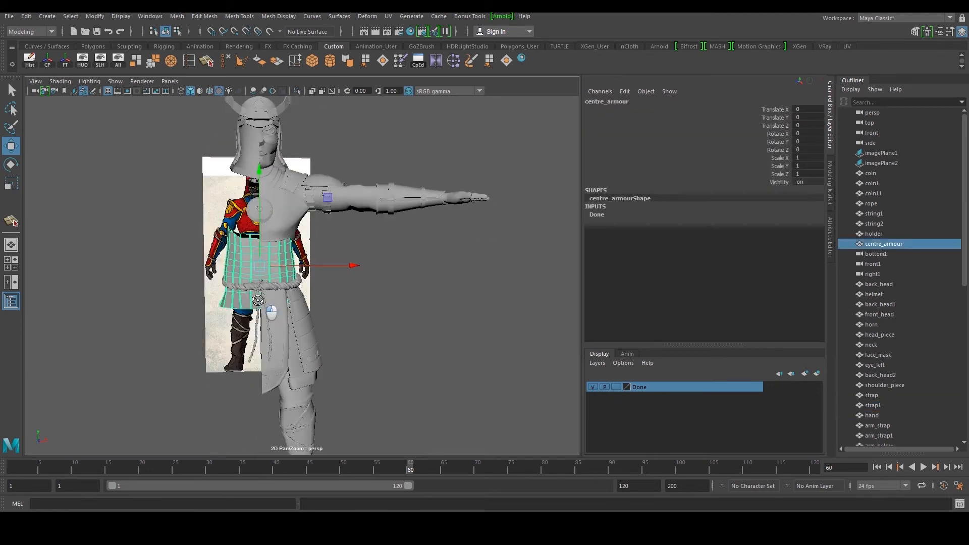
{"action": "middle_click_drag", "start_coordinate": [307, 375], "coordinate": [324, 314], "text": "alt"}
{"action": "left_click_drag", "start_coordinate": [324, 315], "coordinate": [278, 315], "text": "alt"}
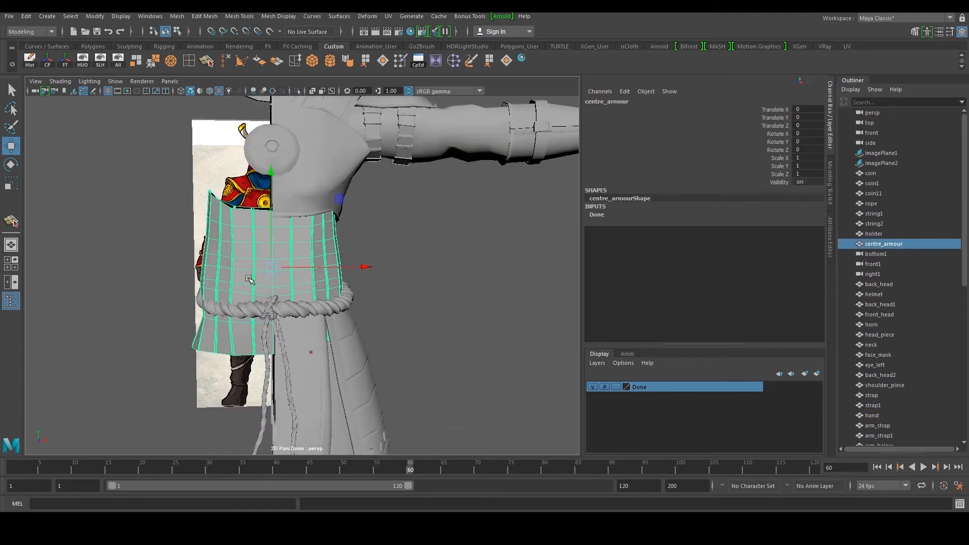
{"action": "key", "text": "space"}
{"action": "key", "text": "space"}
{"action": "middle_click_drag", "start_coordinate": [243, 315], "coordinate": [244, 353], "text": "alt"}
{"action": "right_click_drag", "start_coordinate": [288, 238], "coordinate": [298, 268]}
{"action": "left_click_drag", "start_coordinate": [218, 138], "coordinate": [334, 417]}
{"action": "key", "text": "Delete"}
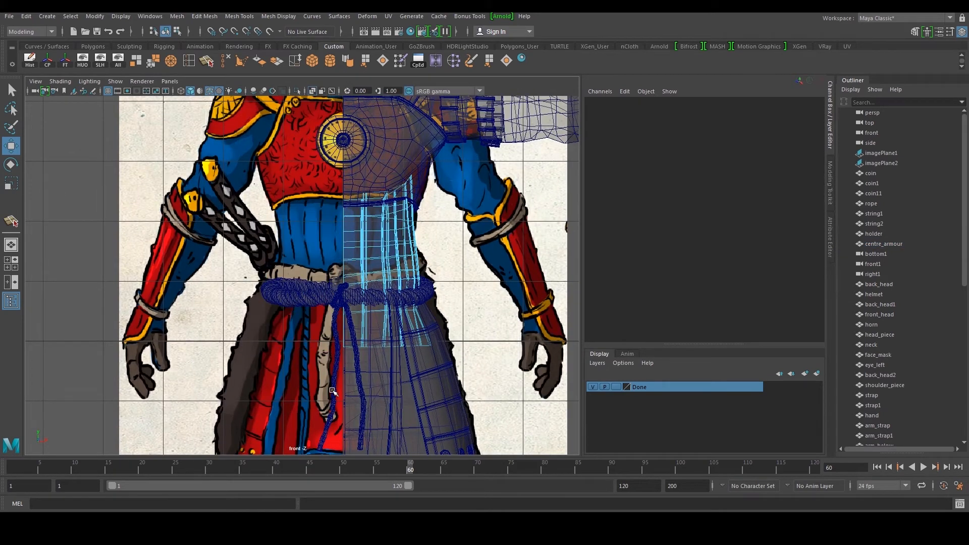
{"action": "scroll", "coordinate": [290, 286], "scroll_direction": "up", "scroll_amount": 3}
{"action": "scroll", "coordinate": [374, 319], "scroll_direction": "down", "scroll_amount": 2}
{"action": "key", "text": "space"}
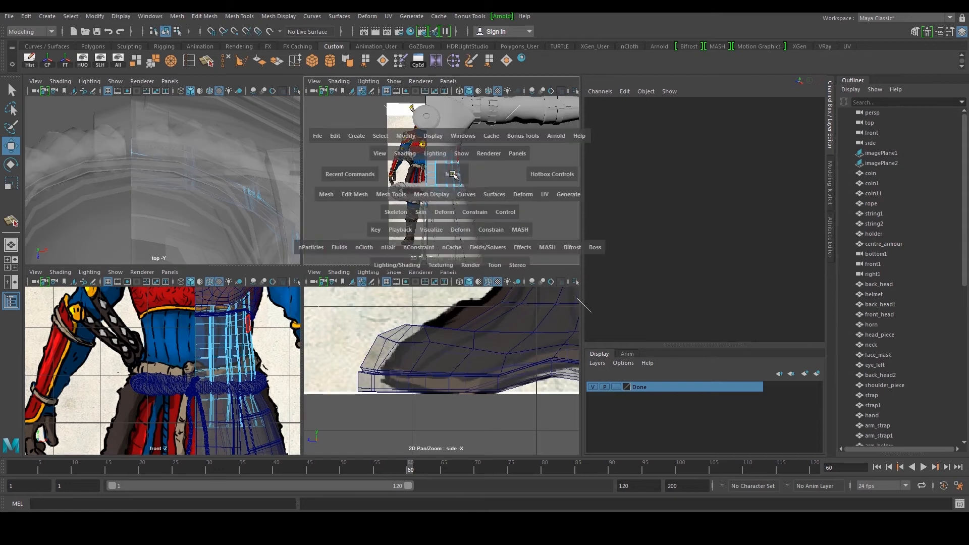
{"action": "key", "text": "space"}
{"action": "right_click_drag", "start_coordinate": [327, 234], "coordinate": [377, 217]}
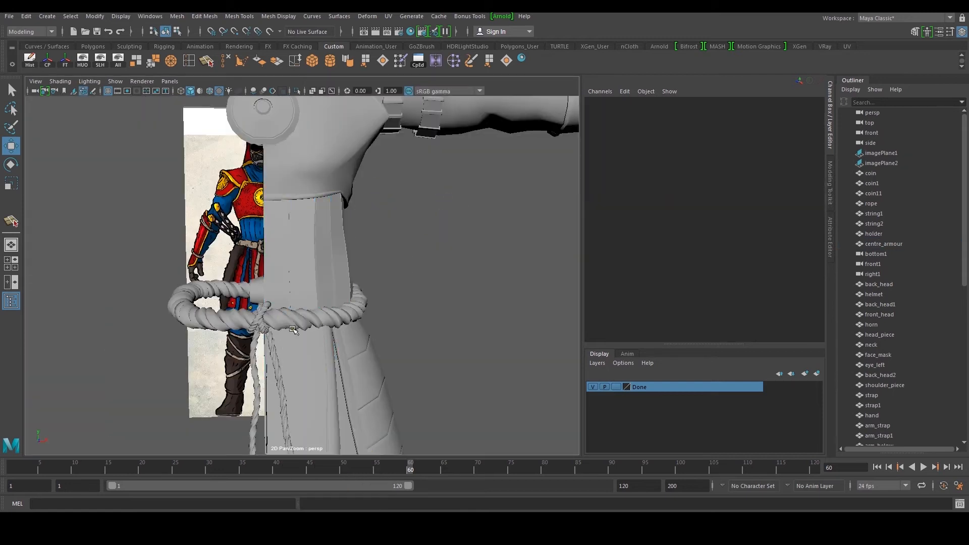
Step: Select all of the character's meshes, freeze their transformations and deselect them
{"action": "left_click_drag", "start_coordinate": [404, 292], "coordinate": [387, 328], "text": "alt"}
{"action": "middle_click_drag", "start_coordinate": [368, 352], "coordinate": [355, 257], "text": "alt"}
{"action": "left_click_drag", "start_coordinate": [355, 257], "coordinate": [318, 192], "text": "alt"}
{"action": "middle_click_drag", "start_coordinate": [318, 192], "coordinate": [373, 320], "text": "alt"}
{"action": "scroll", "coordinate": [287, 339], "scroll_direction": "up", "scroll_amount": 5}
{"action": "left_click_drag", "start_coordinate": [372, 320], "coordinate": [331, 331], "text": "alt"}
{"action": "scroll", "coordinate": [325, 296], "scroll_direction": "down", "scroll_amount": 6}
{"action": "left_click_drag", "start_coordinate": [244, 236], "coordinate": [437, 429]}
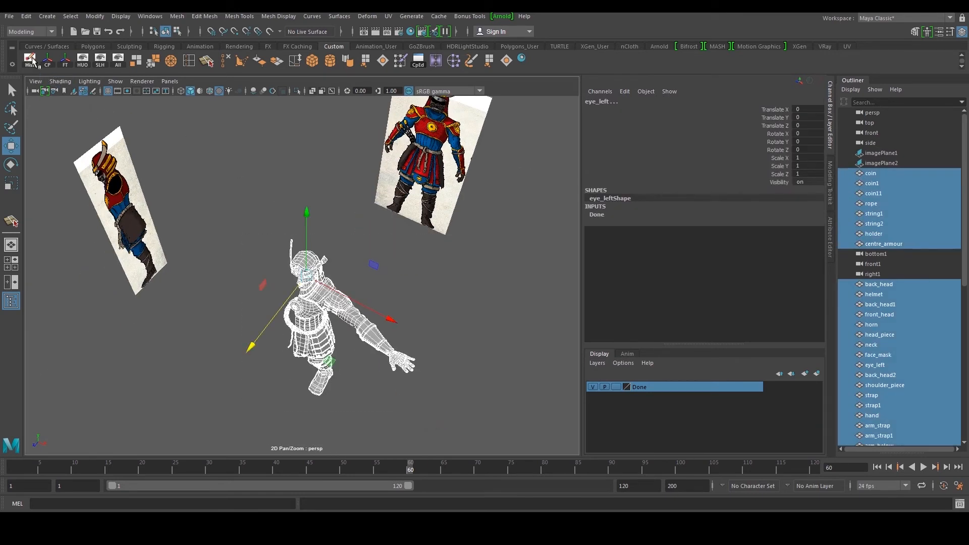
{"action": "left_click", "coordinate": [62, 66]}
{"action": "left_click", "coordinate": [482, 280]}
Step: Preview the horn and helmet meshes in smooth mesh display
{"action": "scroll", "coordinate": [469, 293], "scroll_direction": "up", "scroll_amount": 5}
{"action": "left_click_drag", "start_coordinate": [455, 298], "coordinate": [338, 266], "text": "alt"}
{"action": "scroll", "coordinate": [382, 253], "scroll_direction": "up", "scroll_amount": 5}
{"action": "scroll", "coordinate": [382, 253], "scroll_direction": "up", "scroll_amount": 2}
{"action": "left_click", "coordinate": [348, 243]}
{"action": "scroll", "coordinate": [355, 269], "scroll_direction": "up", "scroll_amount": 3}
{"action": "key", "text": "3"}
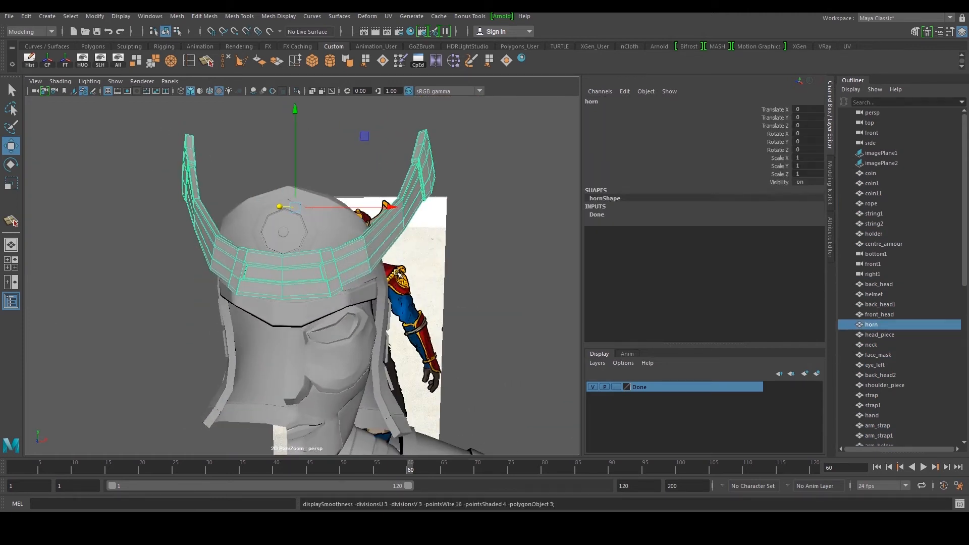
{"action": "left_click", "coordinate": [329, 231]}
{"action": "key", "text": "3"}
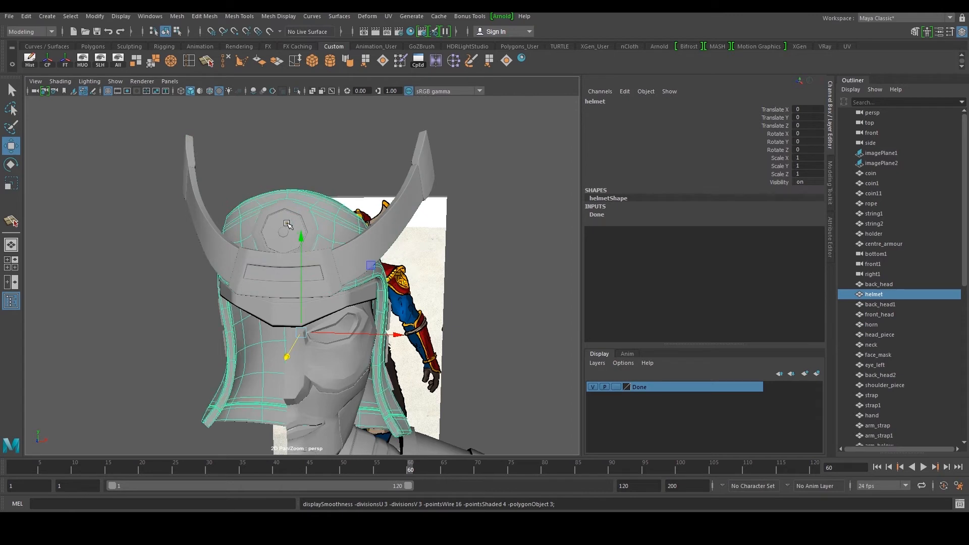
{"action": "left_click", "coordinate": [288, 222]}
{"action": "left_click", "coordinate": [475, 289]}
Step: Check the face mask in smooth preview and against the front reference, restoring its unsmoothed display
{"action": "left_click_drag", "start_coordinate": [475, 289], "coordinate": [320, 255], "text": "alt"}
{"action": "left_click", "coordinate": [321, 255]}
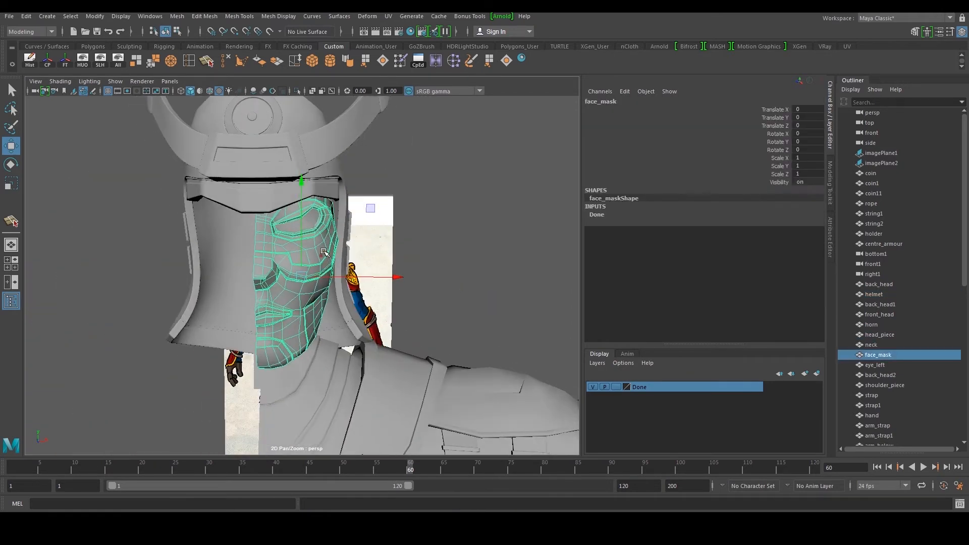
{"action": "key", "text": "3"}
{"action": "key", "text": "1"}
{"action": "left_click", "coordinate": [404, 232]}
{"action": "left_click", "coordinate": [312, 259]}
{"action": "key", "text": "space"}
{"action": "key", "text": "space"}
{"action": "key", "text": "f"}
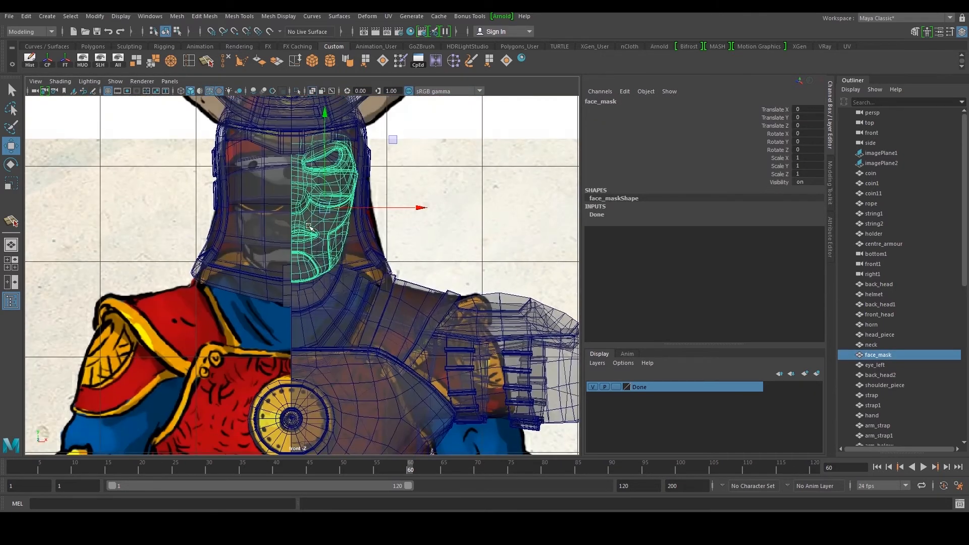
{"action": "key", "text": "1"}
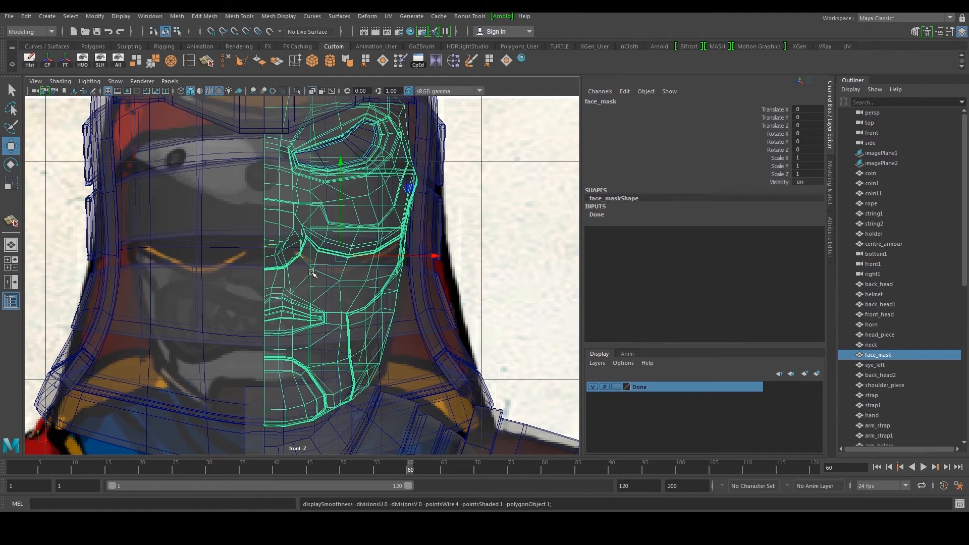
Step: Try to mirror the half face mask along the world Z axis in the perspective view
{"action": "key", "text": "space"}
{"action": "key", "text": "space"}
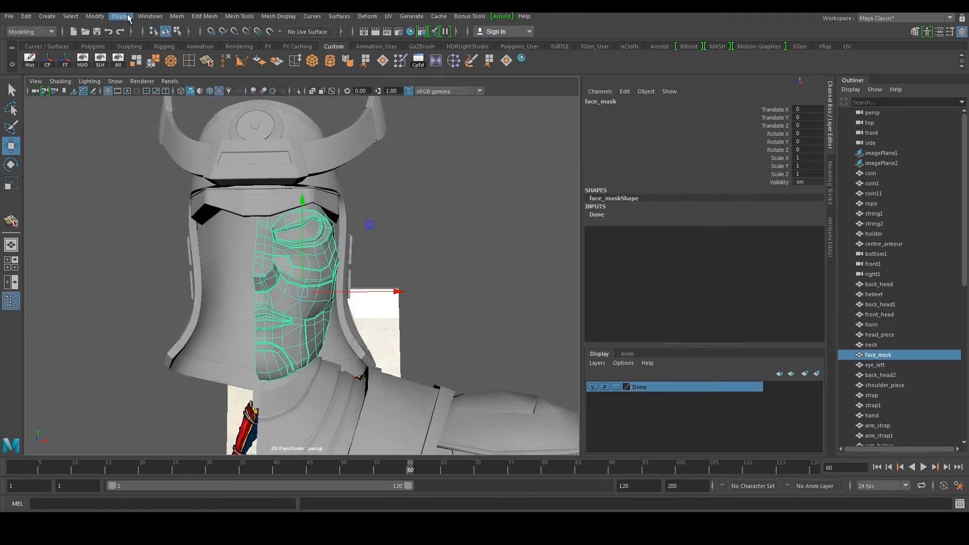
{"action": "left_click", "coordinate": [176, 18]}
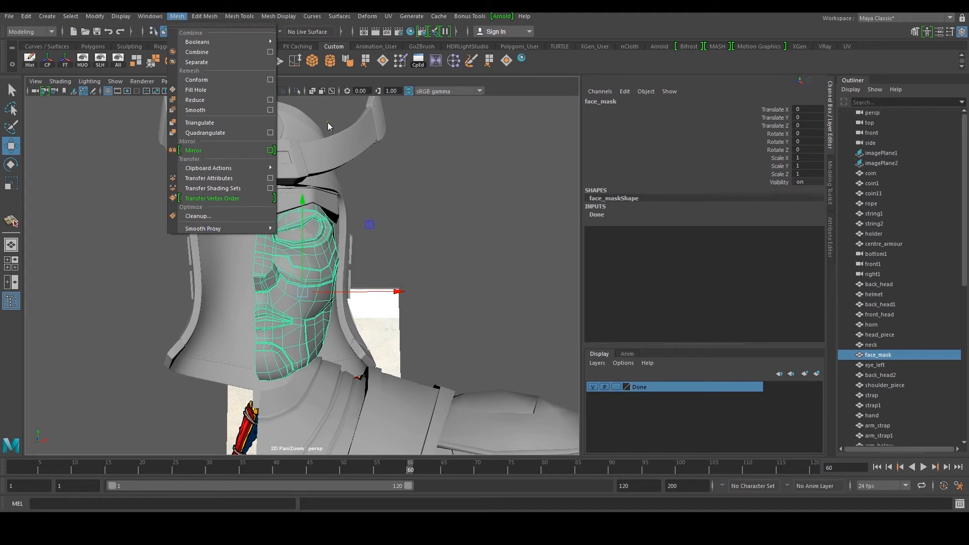
{"action": "left_click", "coordinate": [244, 151]}
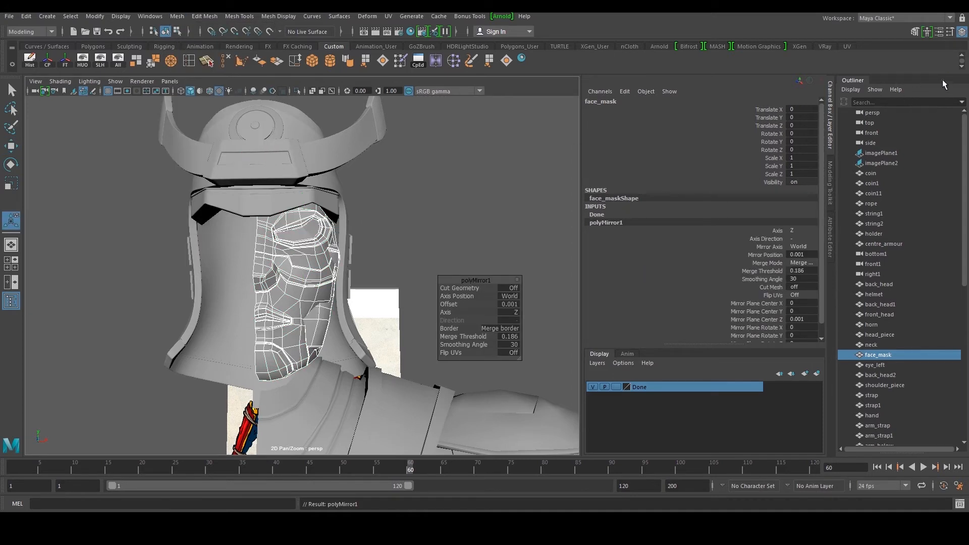
Step: Undock the Outliner and close it to enlarge the viewport
{"action": "left_click", "coordinate": [10, 246]}
{"action": "left_click_drag", "start_coordinate": [863, 82], "coordinate": [587, 143]}
{"action": "left_click", "coordinate": [693, 125]}
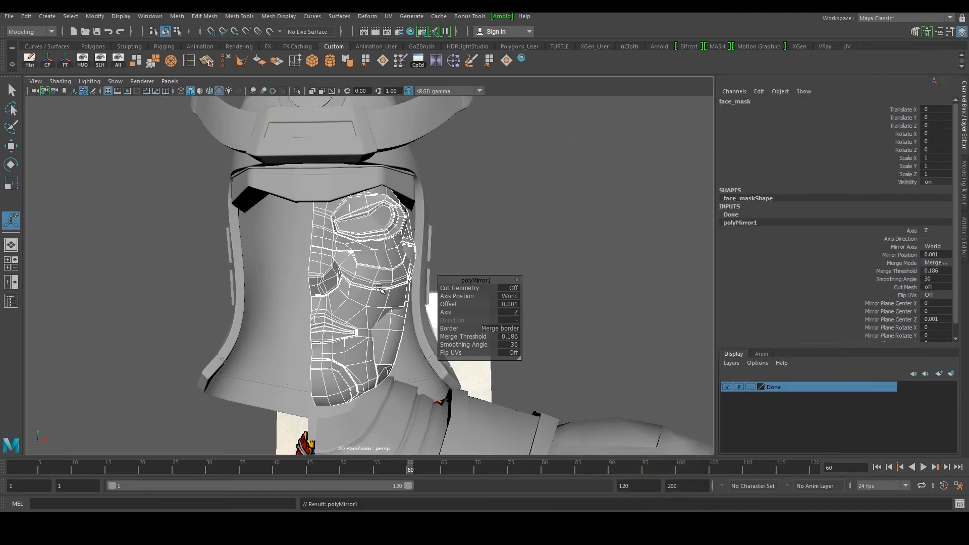
Step: Undo the face mask's Z-axis mirror
{"action": "scroll", "coordinate": [433, 281], "scroll_direction": "up", "scroll_amount": 2}
{"action": "left_click_drag", "start_coordinate": [386, 293], "coordinate": [369, 277], "text": "alt"}
{"action": "key", "text": "ctrl+z"}
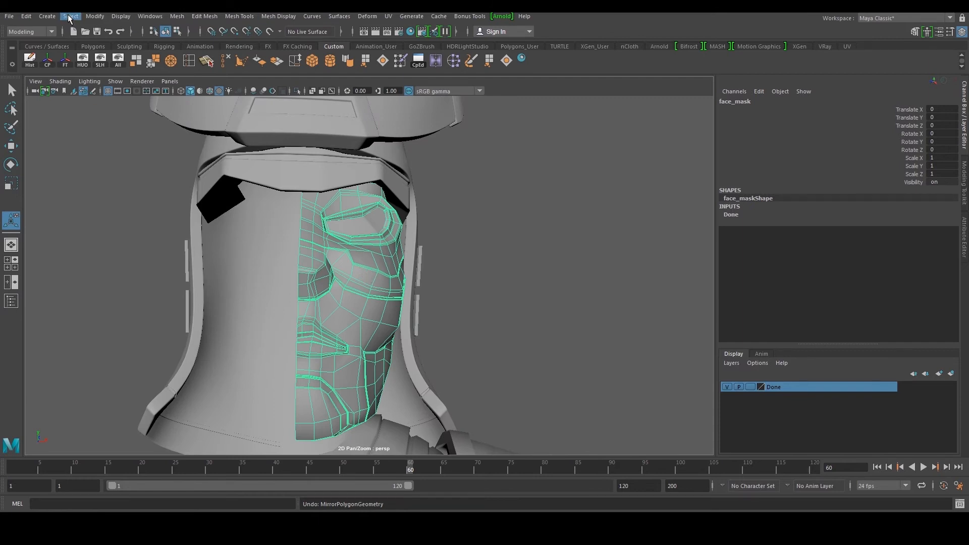
Step: Mirror the face mask along the world X axis with offset 0.001, merging the border vertices
{"action": "left_click", "coordinate": [177, 16]}
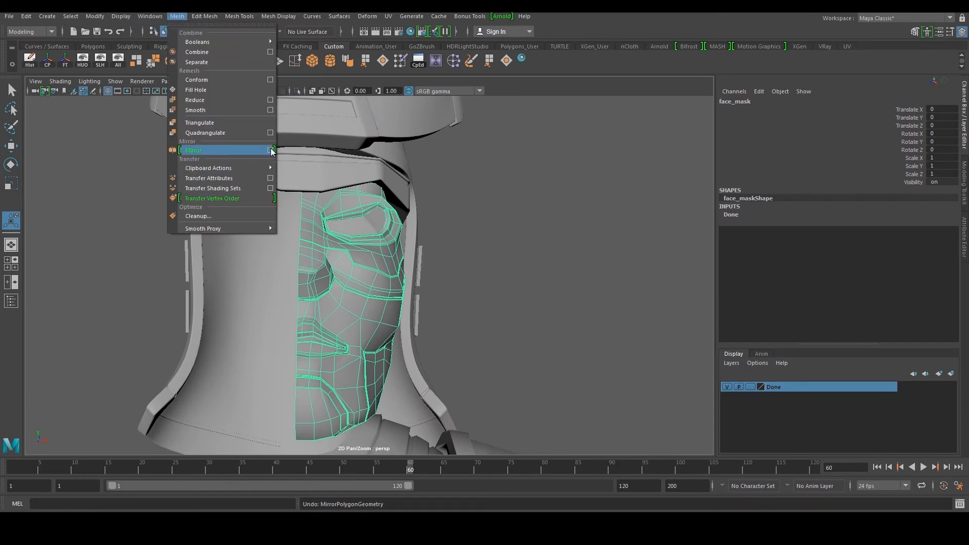
{"action": "left_click", "coordinate": [275, 150]}
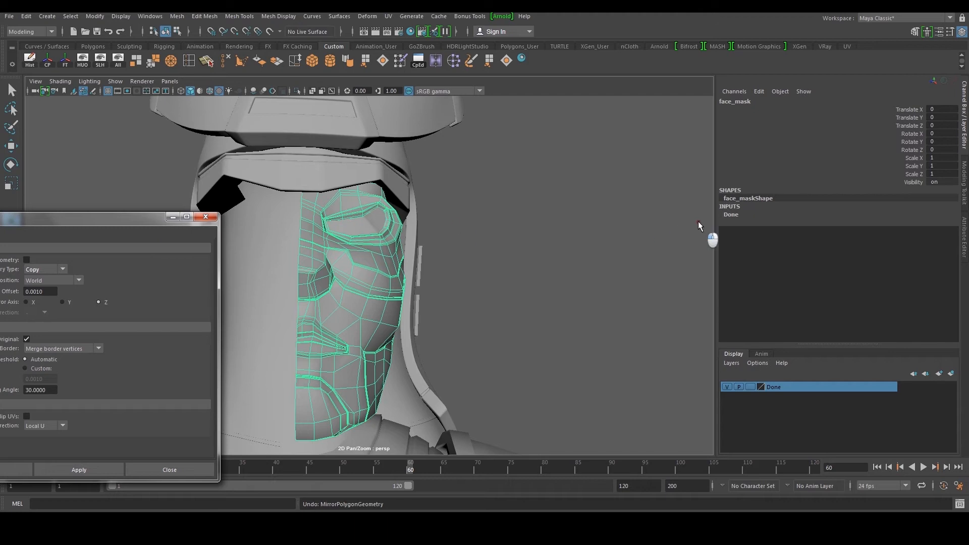
{"action": "left_click", "coordinate": [95, 470]}
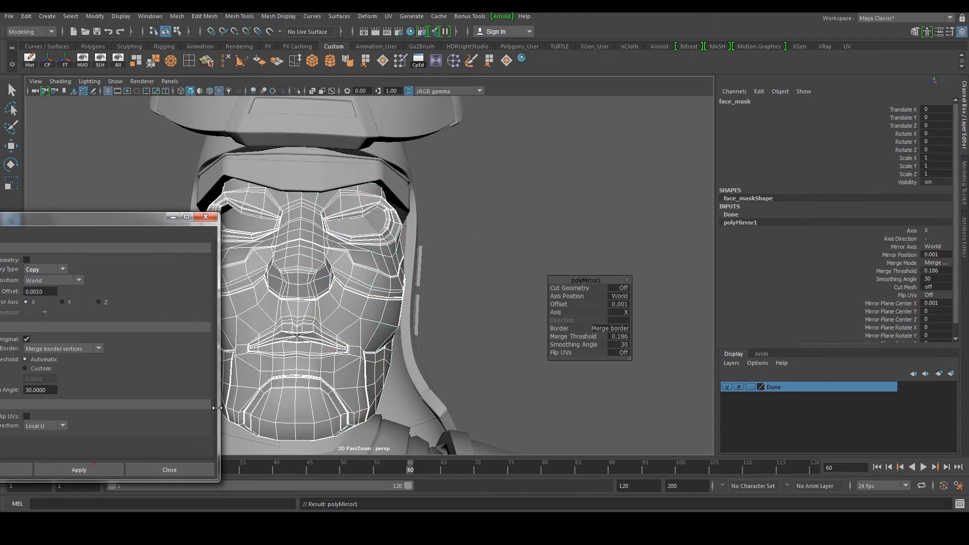
Step: Set the face mask mirror's merge threshold to 0.01 and close the Mirror options
{"action": "left_click", "coordinate": [939, 271]}
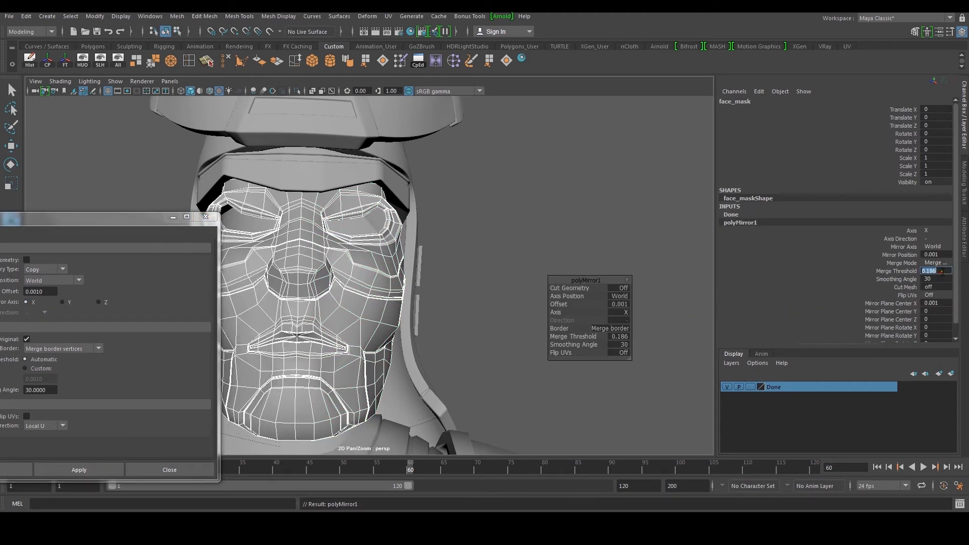
{"action": "key", "text": "BackSpace"}
{"action": "key", "text": "BackSpace"}
{"action": "key", "text": "BackSpace"}
{"action": "type", "text": "01"}
{"action": "key", "text": "Return"}
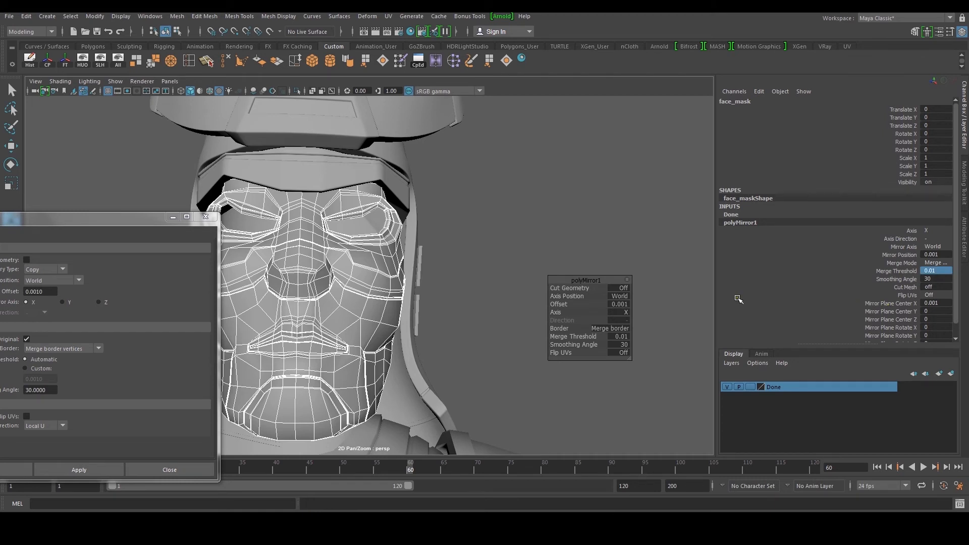
{"action": "left_click", "coordinate": [207, 218]}
Step: Hide all objects except the face mask and check its mesh in wireframe and shaded display
{"action": "right_click_drag", "start_coordinate": [253, 242], "coordinate": [298, 268], "text": "alt"}
{"action": "left_click_drag", "start_coordinate": [298, 268], "coordinate": [303, 202], "text": "alt"}
{"action": "right_click_drag", "start_coordinate": [303, 202], "coordinate": [328, 218], "text": "alt"}
{"action": "mouse_move", "coordinate": [328, 217]}
{"action": "left_mouse_down", "text": "alt"}
{"action": "mouse_move", "coordinate": [410, 250]}
{"action": "mouse_move", "coordinate": [385, 278]}
{"action": "left_mouse_up", "text": "alt"}
{"action": "left_click", "coordinate": [83, 61]}
{"action": "key", "text": "4"}
{"action": "mouse_move", "coordinate": [471, 278]}
{"action": "left_mouse_down", "text": "alt"}
{"action": "mouse_move", "coordinate": [238, 275]}
{"action": "mouse_move", "coordinate": [515, 256]}
{"action": "left_mouse_up", "text": "alt"}
{"action": "key", "text": "5"}
Step: Extrude the edge loop around the face mask's mouth opening back into the mask and scale it vertically
{"action": "right_click_drag", "start_coordinate": [373, 303], "coordinate": [372, 268]}
{"action": "double_click", "coordinate": [327, 312]}
{"action": "left_click_drag", "start_coordinate": [324, 309], "coordinate": [210, 306], "text": "alt"}
{"action": "right_click_drag", "start_coordinate": [304, 291], "coordinate": [303, 318], "text": "shift"}
{"action": "mouse_move", "coordinate": [334, 305]}
{"action": "left_mouse_down", "text": "alt"}
{"action": "mouse_move", "coordinate": [310, 314]}
{"action": "mouse_move", "coordinate": [323, 317]}
{"action": "left_mouse_up", "text": "alt"}
{"action": "key", "text": "w"}
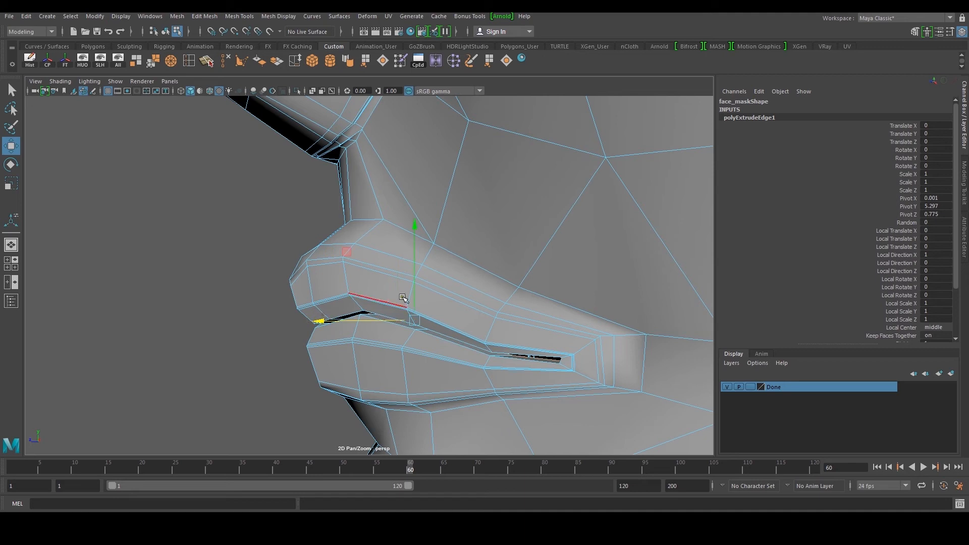
{"action": "key", "text": "r"}
{"action": "left_click_drag", "start_coordinate": [416, 229], "coordinate": [359, 241]}
Step: Extrude the mouth opening's inner edges a second time, scale them vertically and return to object mode
{"action": "right_click_drag", "start_coordinate": [358, 237], "coordinate": [362, 259], "text": "shift"}
{"action": "left_click_drag", "start_coordinate": [362, 259], "coordinate": [362, 342], "text": "alt"}
{"action": "key", "text": "w"}
{"action": "left_click_drag", "start_coordinate": [362, 342], "coordinate": [465, 288], "text": "alt"}
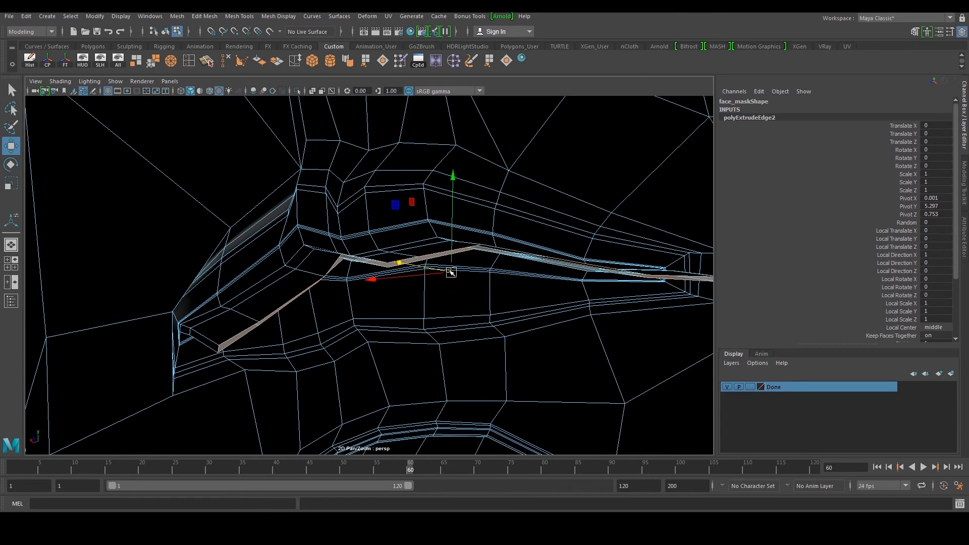
{"action": "key", "text": "r"}
{"action": "left_click_drag", "start_coordinate": [454, 179], "coordinate": [469, 195]}
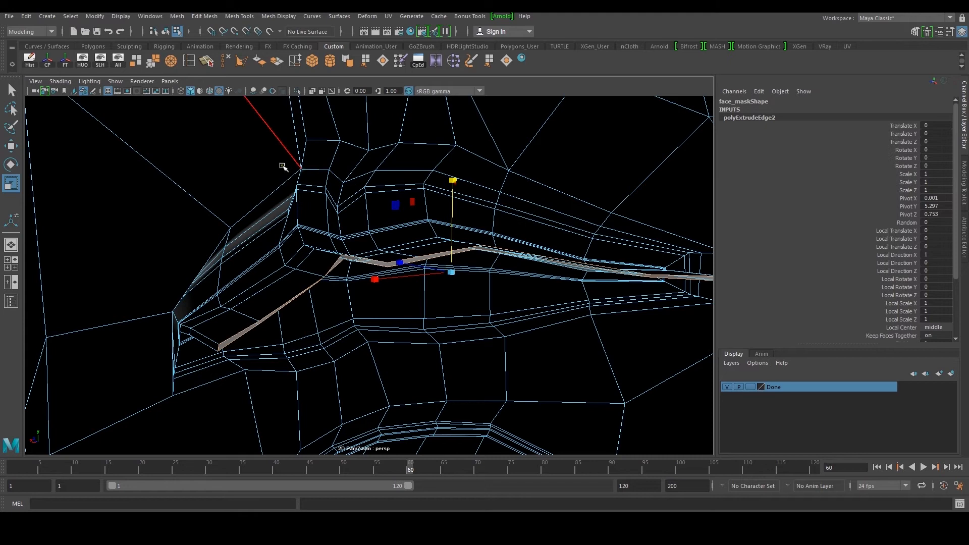
{"action": "right_click_drag", "start_coordinate": [283, 165], "coordinate": [340, 150]}
{"action": "left_click_drag", "start_coordinate": [341, 150], "coordinate": [279, 305], "text": "alt"}
{"action": "left_click_drag", "start_coordinate": [271, 332], "coordinate": [296, 310], "text": "alt"}
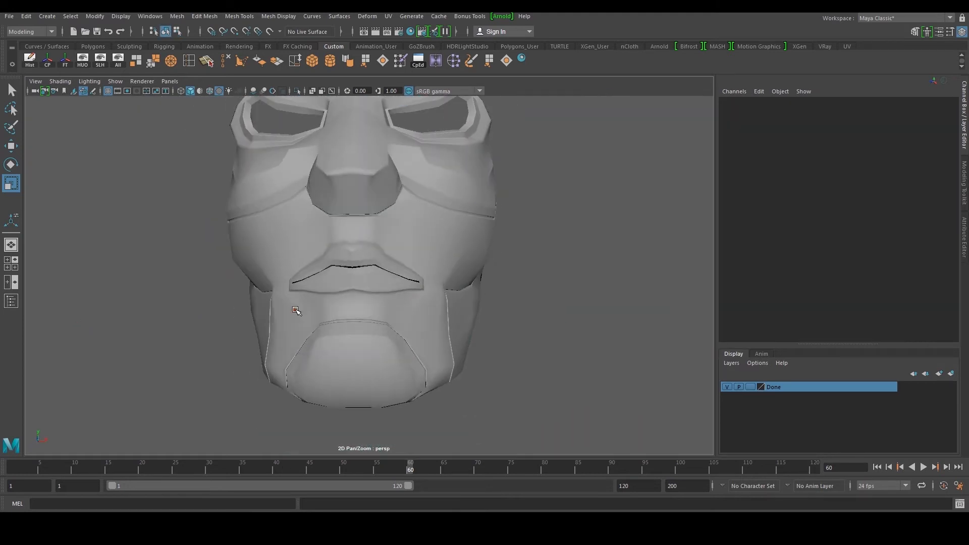
Step: Show all hidden objects around the face mask again
{"action": "left_click", "coordinate": [299, 280]}
{"action": "left_click", "coordinate": [121, 65]}
{"action": "scroll", "coordinate": [386, 244], "scroll_direction": "down", "scroll_amount": 4}
{"action": "left_click_drag", "start_coordinate": [386, 245], "coordinate": [386, 270], "text": "alt"}
Step: Snap the pivot of the eye_left mesh onto the central vertical grid line in the front view
{"action": "left_click", "coordinate": [553, 242]}
{"action": "left_click", "coordinate": [367, 245]}
{"action": "middle_click_drag", "start_coordinate": [399, 245], "coordinate": [396, 273], "text": "alt"}
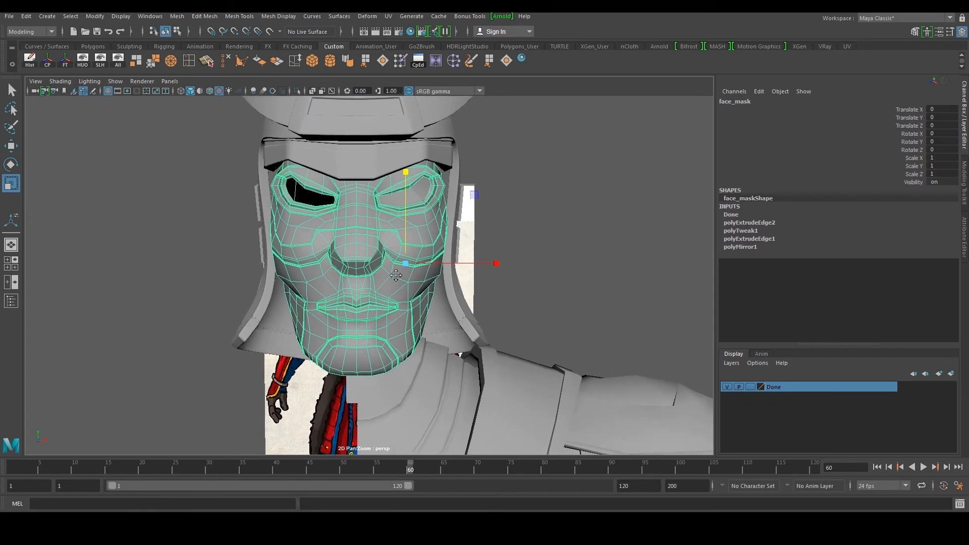
{"action": "scroll", "coordinate": [396, 275], "scroll_direction": "down", "scroll_amount": 2}
{"action": "left_click", "coordinate": [408, 213]}
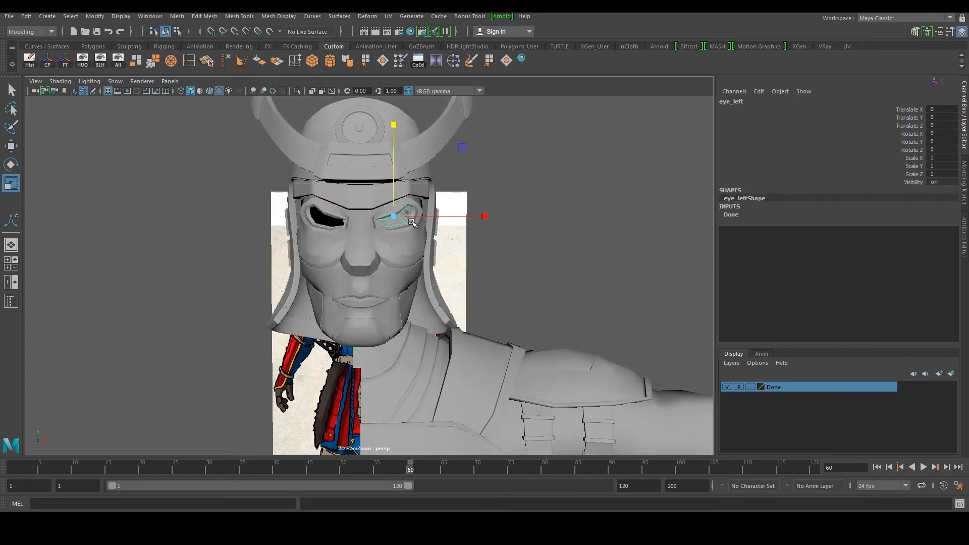
{"action": "scroll", "coordinate": [408, 213], "scroll_direction": "down", "scroll_amount": 2}
{"action": "key", "text": "w"}
{"action": "key", "text": "space"}
{"action": "key", "text": "space"}
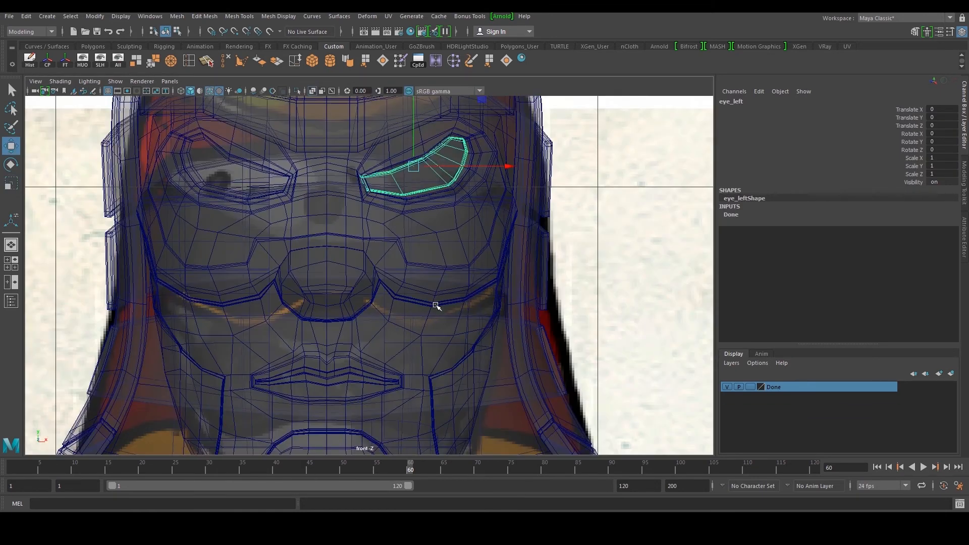
{"action": "scroll", "coordinate": [435, 349], "scroll_direction": "down", "scroll_amount": 2}
{"action": "scroll", "coordinate": [433, 343], "scroll_direction": "up", "scroll_amount": 1}
{"action": "key", "text": "d"}
{"action": "key", "text": "x"}
{"action": "left_click_drag", "start_coordinate": [451, 252], "coordinate": [362, 266]}
Step: Duplicate the eye and set the copy's Scale X to -1 to mirror it into the other eye socket
{"action": "scroll", "coordinate": [413, 273], "scroll_direction": "up", "scroll_amount": 2}
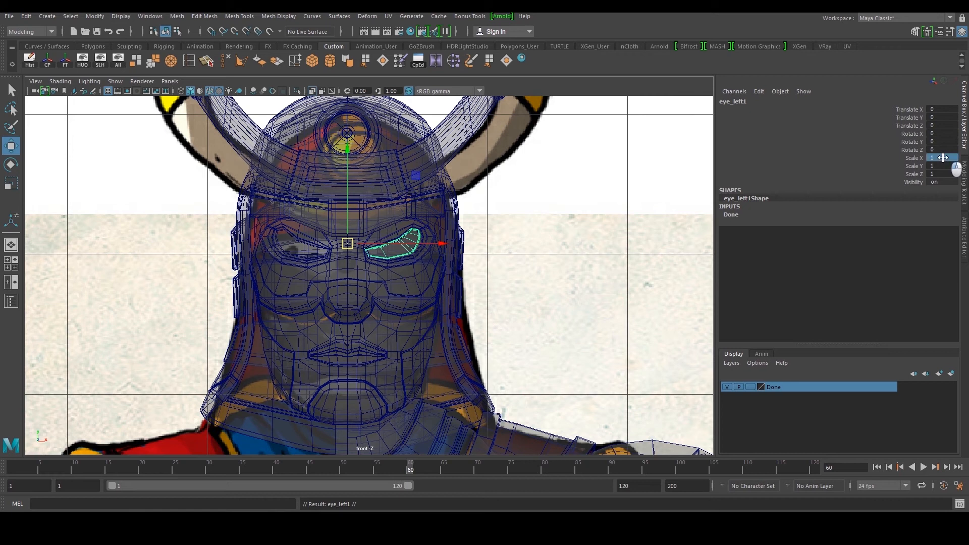
{"action": "type", "text": "-1"}
{"action": "key", "text": "Return"}
{"action": "key", "text": "space"}
{"action": "key", "text": "space"}
{"action": "left_click", "coordinate": [634, 190]}
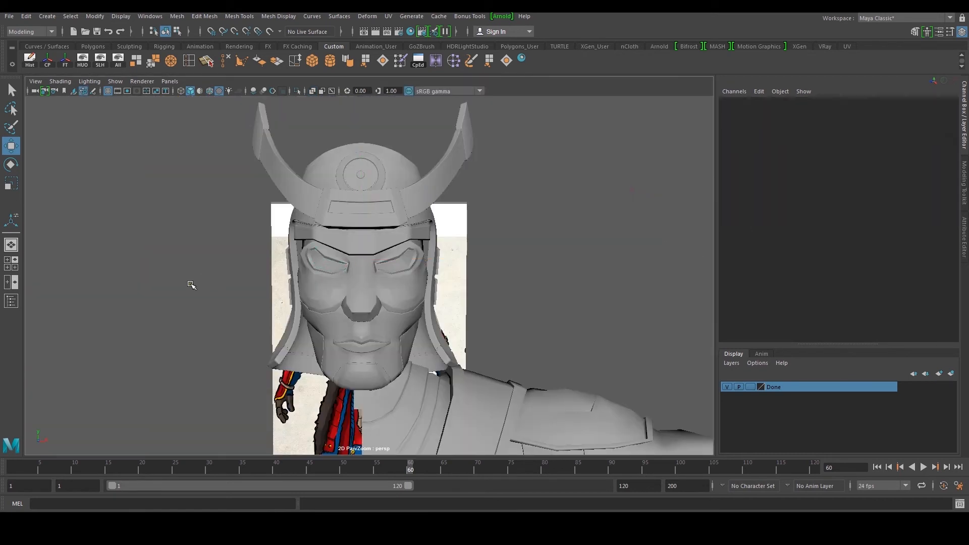
Step: Rename the mirrored eye copy as eye_right in the Outliner and close the Outliner
{"action": "left_click", "coordinate": [17, 287]}
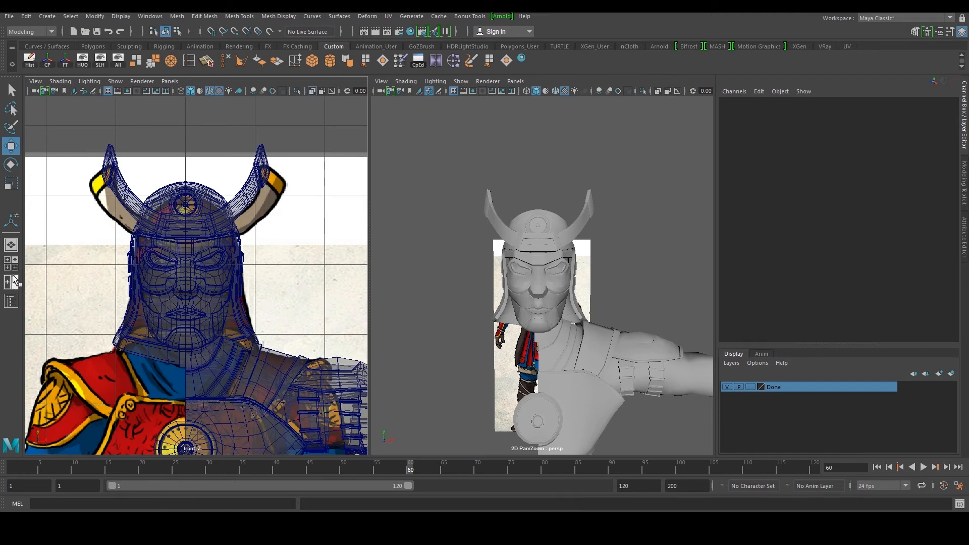
{"action": "left_click", "coordinate": [15, 305]}
{"action": "key", "text": "space"}
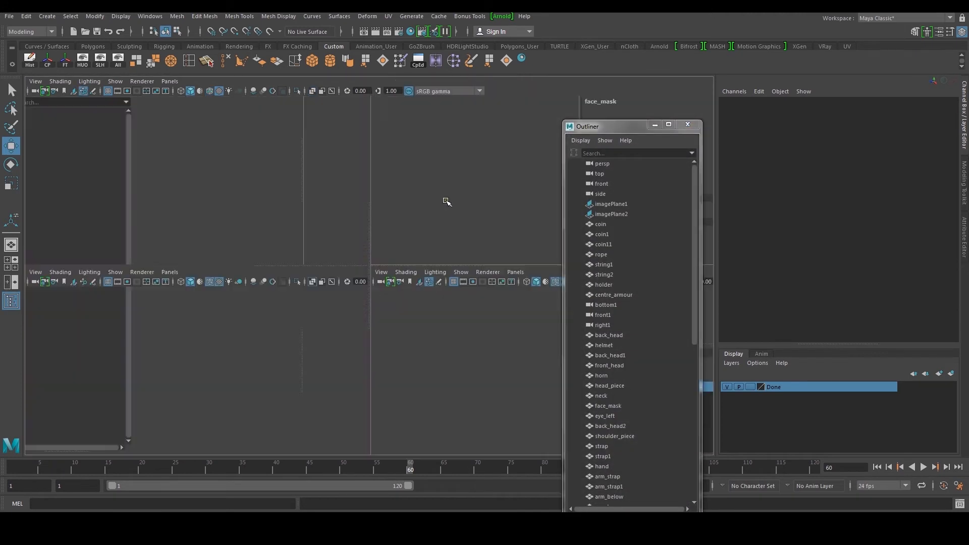
{"action": "key", "text": "space"}
{"action": "left_click", "coordinate": [317, 262]}
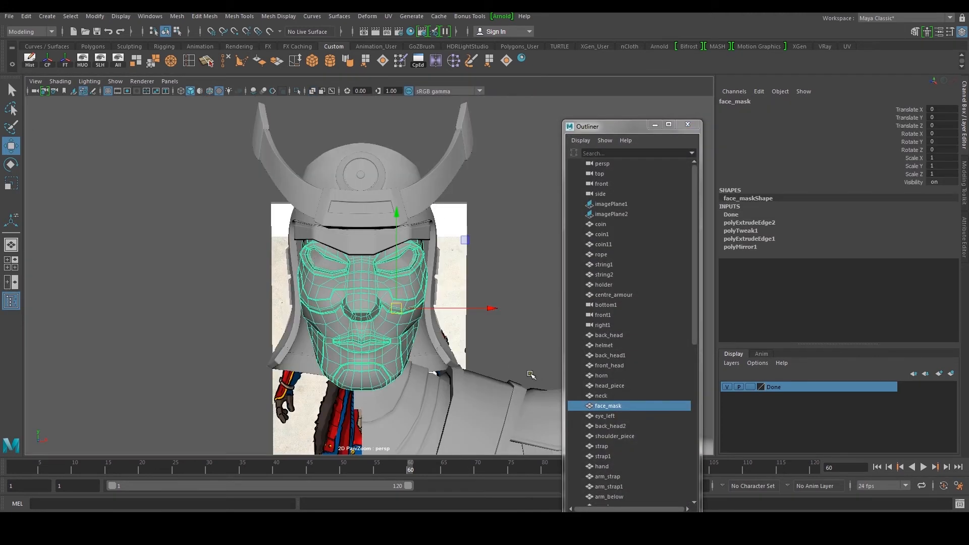
{"action": "left_click", "coordinate": [326, 269]}
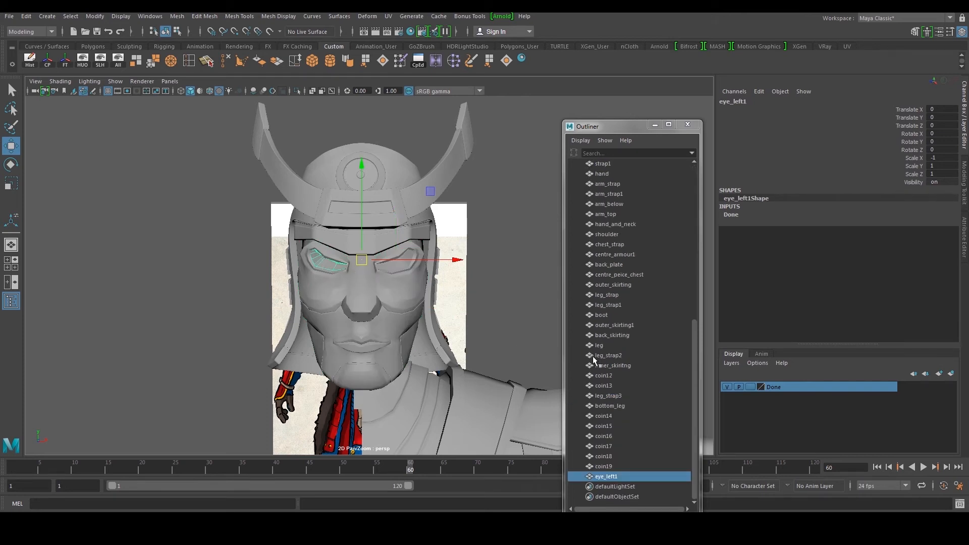
{"action": "double_click", "coordinate": [630, 477]}
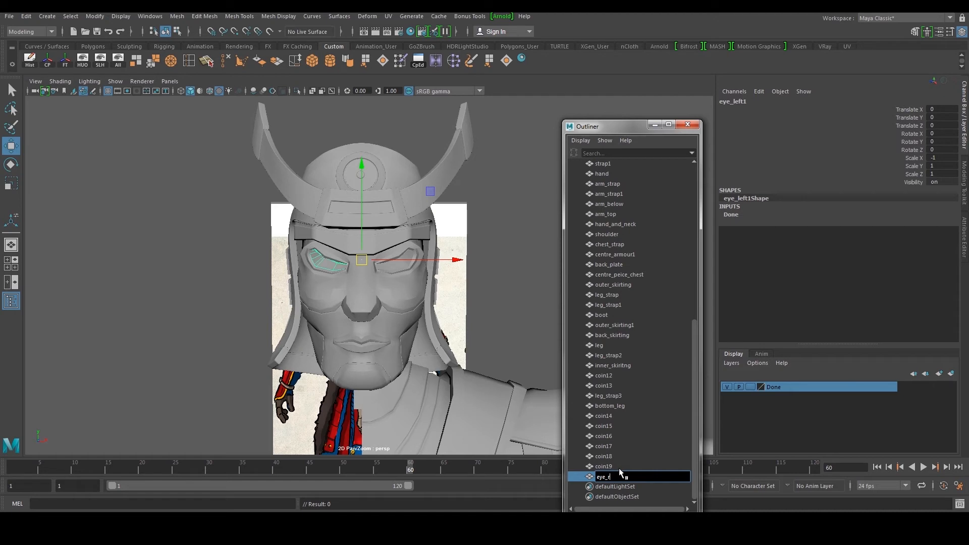
{"action": "key", "text": "Return"}
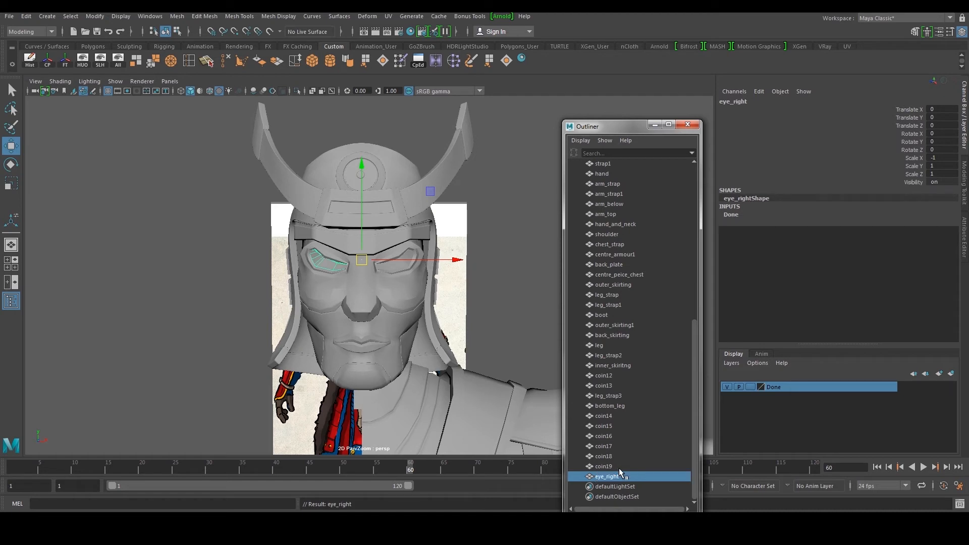
{"action": "left_click", "coordinate": [687, 125]}
{"action": "left_click", "coordinate": [577, 171]}
Step: Align the inner border vertices of the hand_and_neck mesh on the character's centre line and return to object mode
{"action": "scroll", "coordinate": [474, 312], "scroll_direction": "down", "scroll_amount": 2}
{"action": "middle_click_drag", "start_coordinate": [474, 312], "coordinate": [480, 256], "text": "alt"}
{"action": "left_click_drag", "start_coordinate": [480, 256], "coordinate": [430, 319], "text": "alt"}
{"action": "left_click", "coordinate": [421, 336]}
{"action": "scroll", "coordinate": [422, 333], "scroll_direction": "down", "scroll_amount": 5}
{"action": "key", "text": "space"}
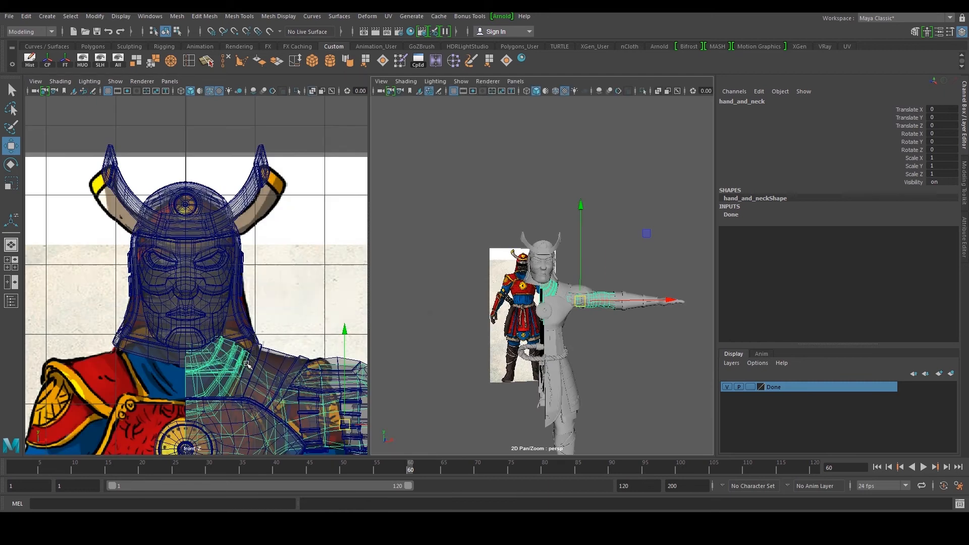
{"action": "key", "text": "space"}
{"action": "scroll", "coordinate": [352, 281], "scroll_direction": "down", "scroll_amount": 3}
{"action": "scroll", "coordinate": [352, 280], "scroll_direction": "up", "scroll_amount": 2}
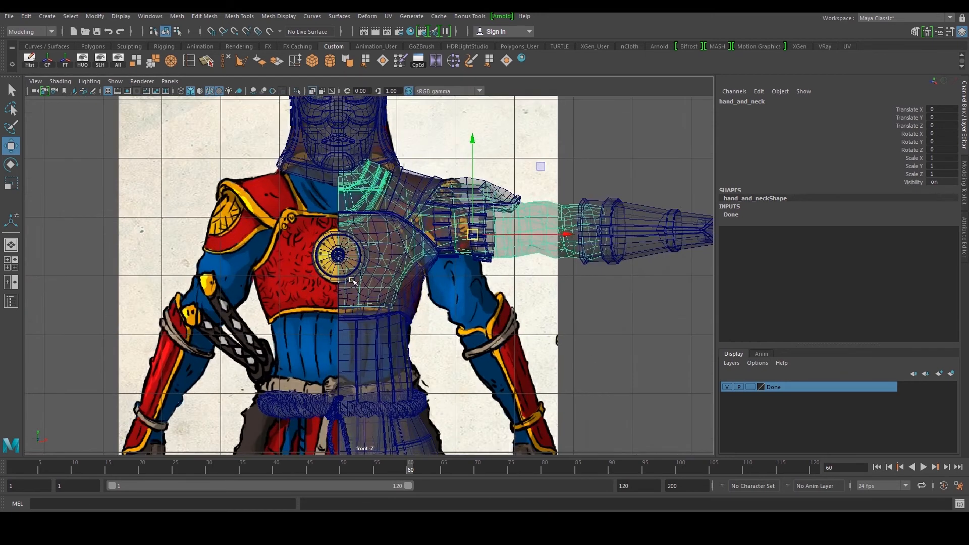
{"action": "right_click_drag", "start_coordinate": [351, 281], "coordinate": [323, 280]}
{"action": "middle_click_drag", "start_coordinate": [323, 281], "coordinate": [352, 328], "text": "alt"}
{"action": "scroll", "coordinate": [352, 323], "scroll_direction": "up", "scroll_amount": 3}
{"action": "key", "text": "ctrl+z"}
{"action": "right_click_drag", "start_coordinate": [369, 232], "coordinate": [328, 229]}
{"action": "left_click_drag", "start_coordinate": [265, 109], "coordinate": [361, 434]}
{"action": "scroll", "coordinate": [373, 353], "scroll_direction": "up", "scroll_amount": 2}
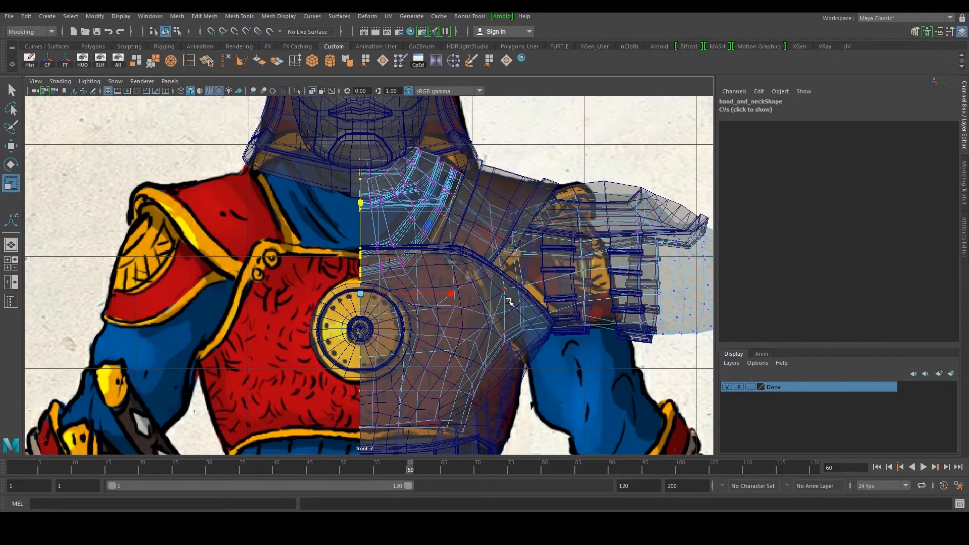
{"action": "scroll", "coordinate": [448, 293], "scroll_direction": "up", "scroll_amount": 2}
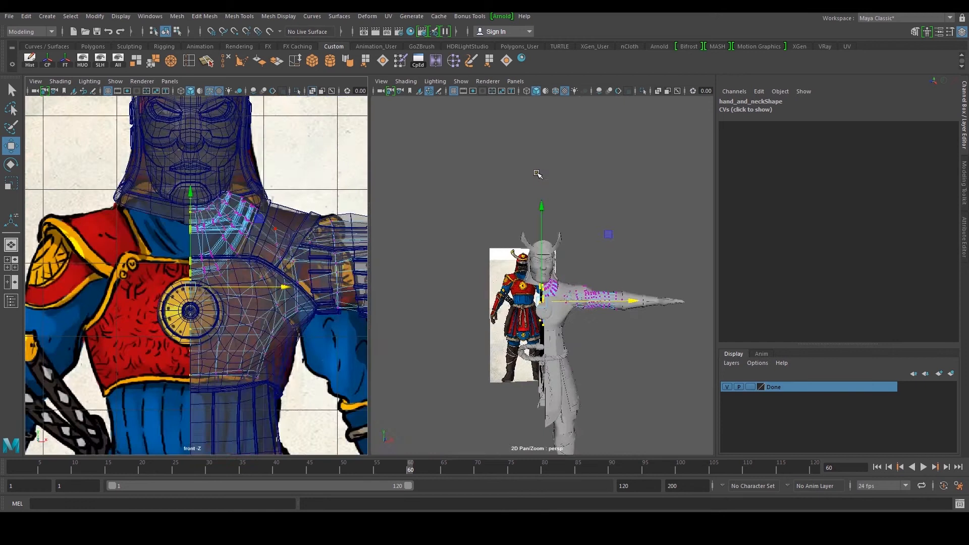
{"action": "middle_click_drag", "start_coordinate": [560, 349], "coordinate": [522, 287], "text": "alt"}
{"action": "right_click_drag", "start_coordinate": [511, 278], "coordinate": [567, 233]}
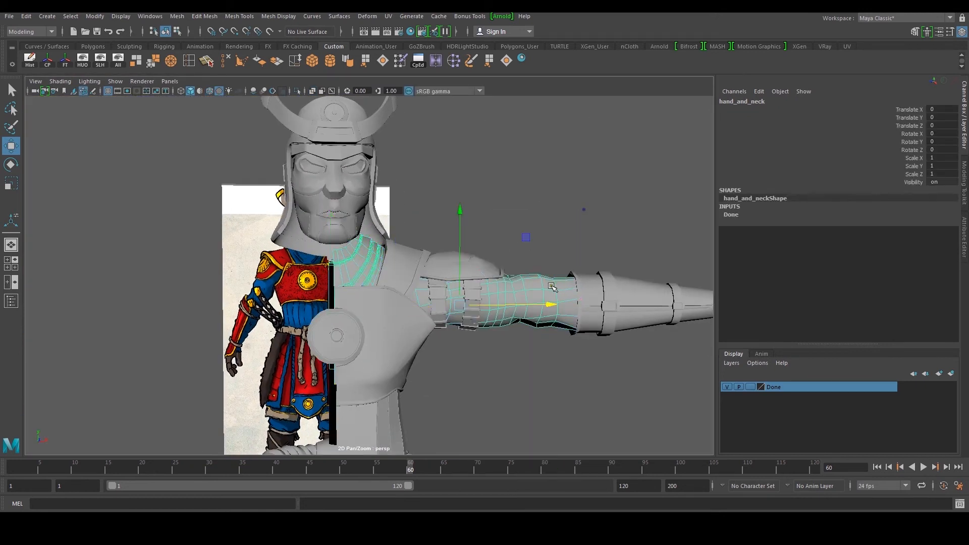
Step: Add the Mirror command to the custom shelf and mirror the hand_and_neck mesh across the world X axis
{"action": "left_click", "coordinate": [177, 16]}
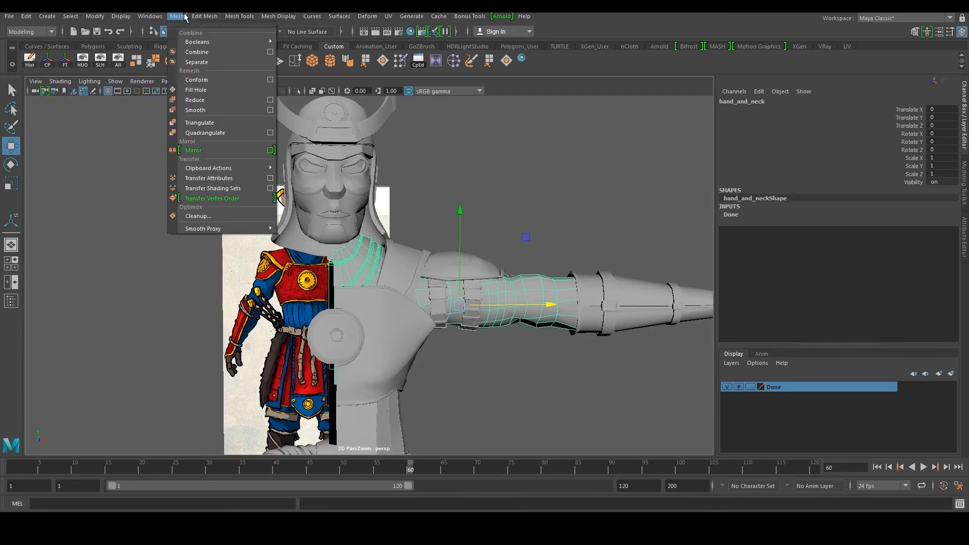
{"action": "left_click", "coordinate": [537, 61]}
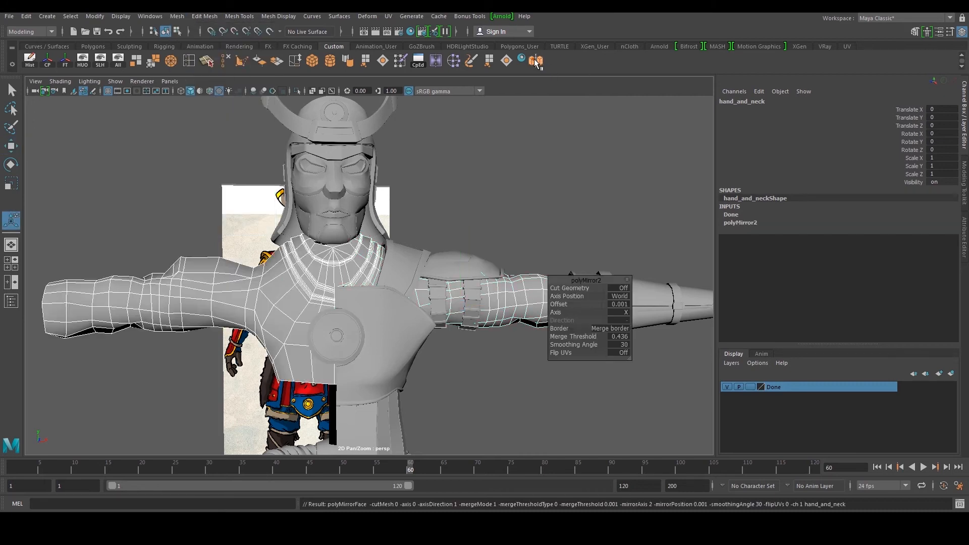
{"action": "scroll", "coordinate": [453, 163], "scroll_direction": "up", "scroll_amount": 2}
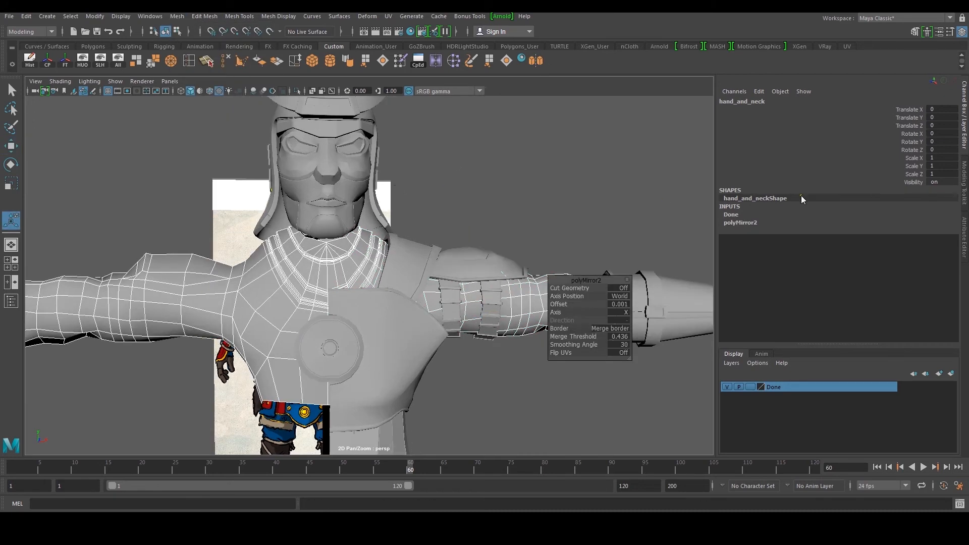
Step: Try a merge threshold of 0.001 for the hand_and_neck mirror, and set it to 0.01
{"action": "left_click", "coordinate": [750, 224]}
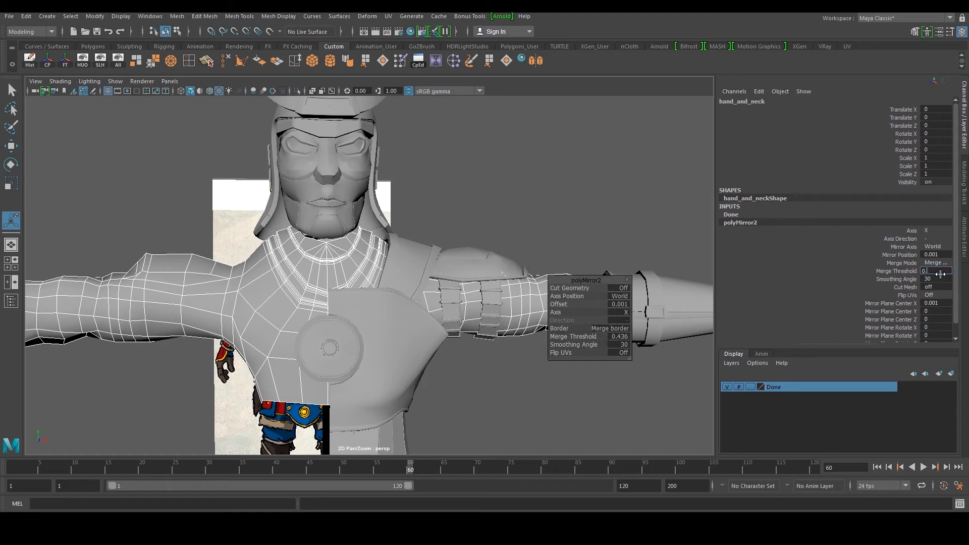
{"action": "key", "text": "Return"}
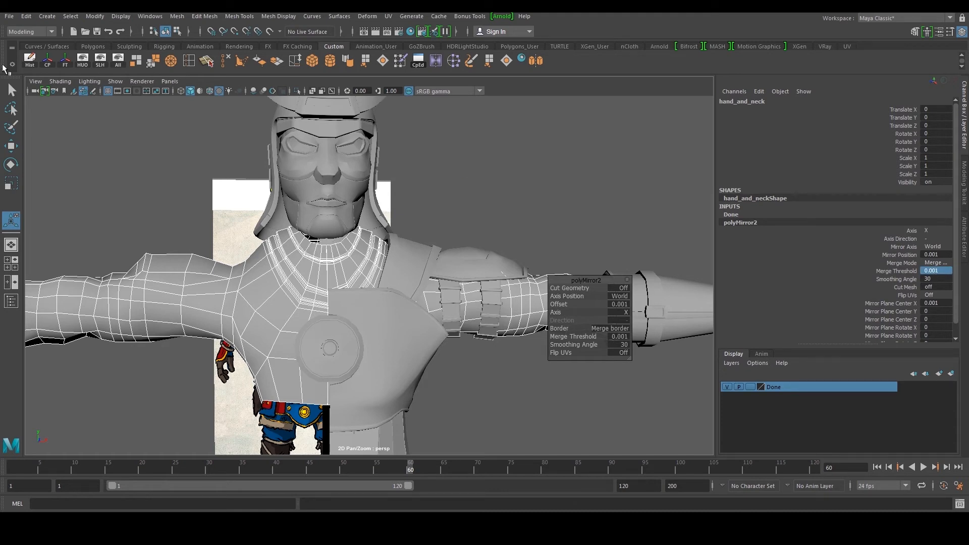
{"action": "scroll", "coordinate": [207, 274], "scroll_direction": "up", "scroll_amount": 6}
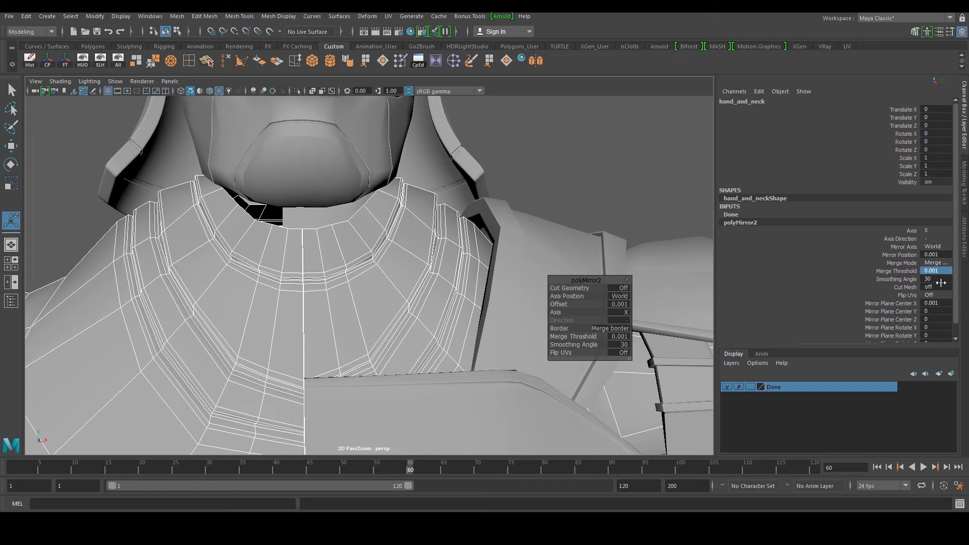
{"action": "type", "text": "0.01"}
{"action": "key", "text": "Return"}
Step: Hide all unselected objects and check the mirrored hand_and_neck mesh in smooth preview
{"action": "left_click", "coordinate": [84, 59]}
{"action": "left_click", "coordinate": [424, 271]}
{"action": "key", "text": "3"}
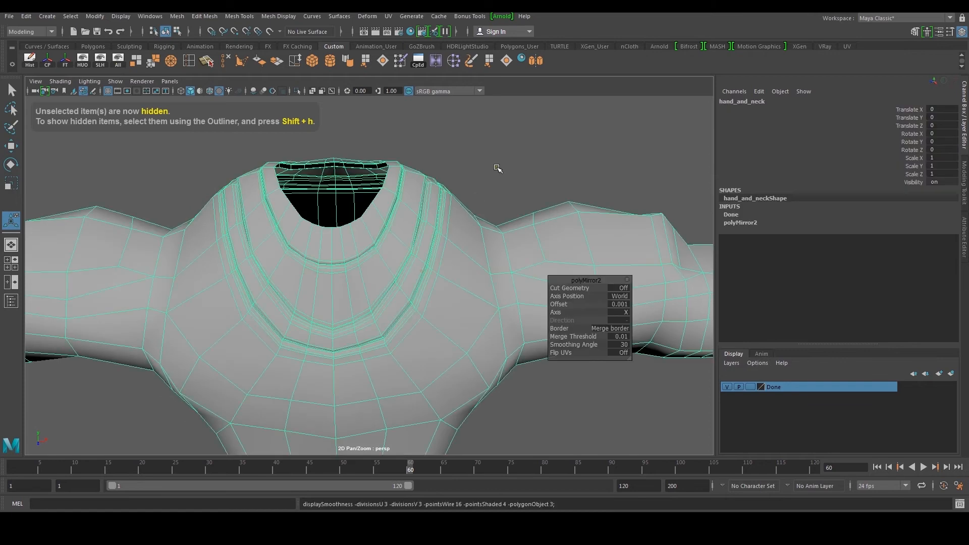
{"action": "left_click", "coordinate": [493, 169]}
{"action": "left_click_drag", "start_coordinate": [492, 162], "coordinate": [450, 300], "text": "alt"}
{"action": "left_click", "coordinate": [434, 287]}
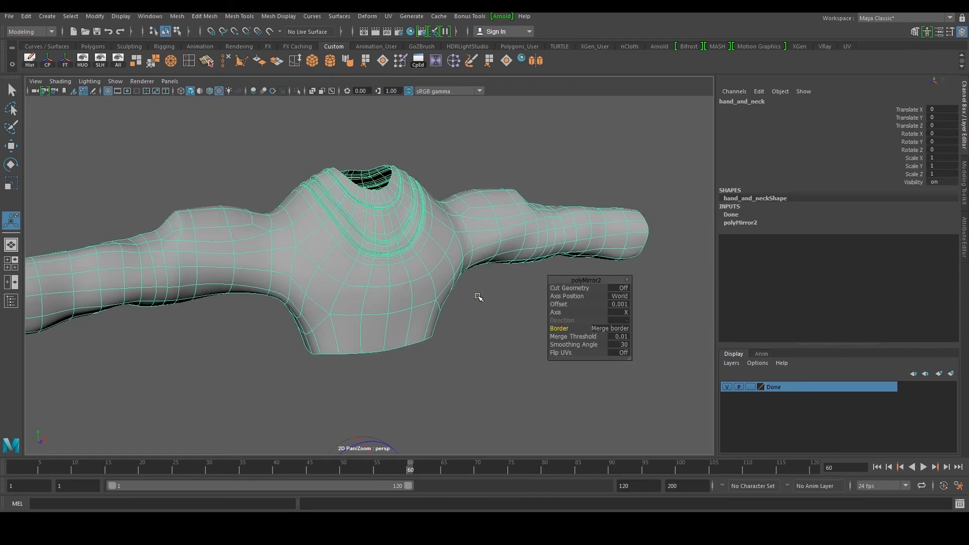
Step: Show all hidden objects around the mirrored hand_and_neck mesh and clear the selection
{"action": "left_click", "coordinate": [117, 64]}
{"action": "left_click_drag", "start_coordinate": [372, 201], "coordinate": [399, 216], "text": "alt"}
{"action": "middle_click_drag", "start_coordinate": [398, 195], "coordinate": [383, 280], "text": "alt"}
{"action": "right_click_drag", "start_coordinate": [382, 281], "coordinate": [384, 275], "text": "alt"}
{"action": "left_click", "coordinate": [385, 274]}
{"action": "left_click", "coordinate": [619, 197]}
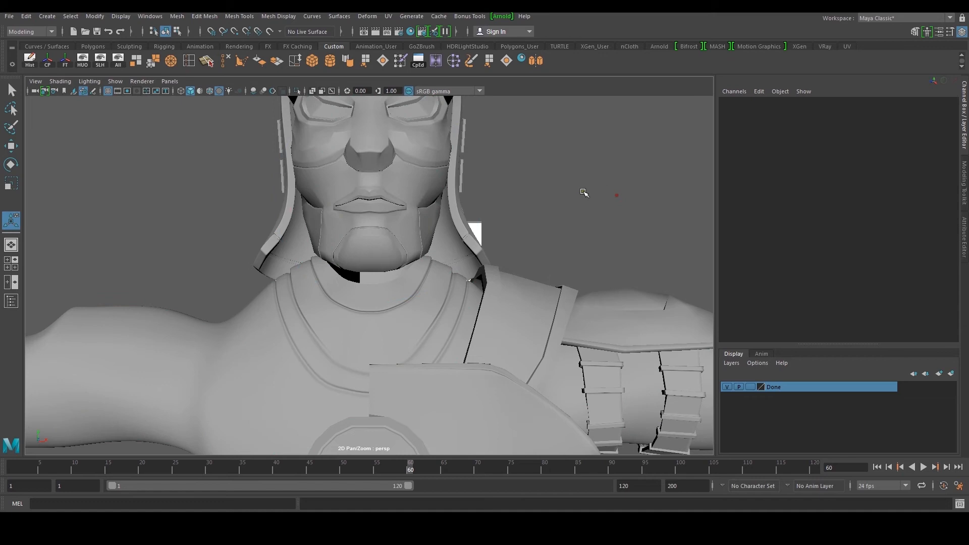
Step: Delete the face mask's construction history, center its pivot and deselect it
{"action": "scroll", "coordinate": [424, 187], "scroll_direction": "up", "scroll_amount": 2}
{"action": "left_click", "coordinate": [421, 185]}
{"action": "key", "text": "w"}
{"action": "left_click", "coordinate": [596, 174]}
{"action": "left_click", "coordinate": [422, 180]}
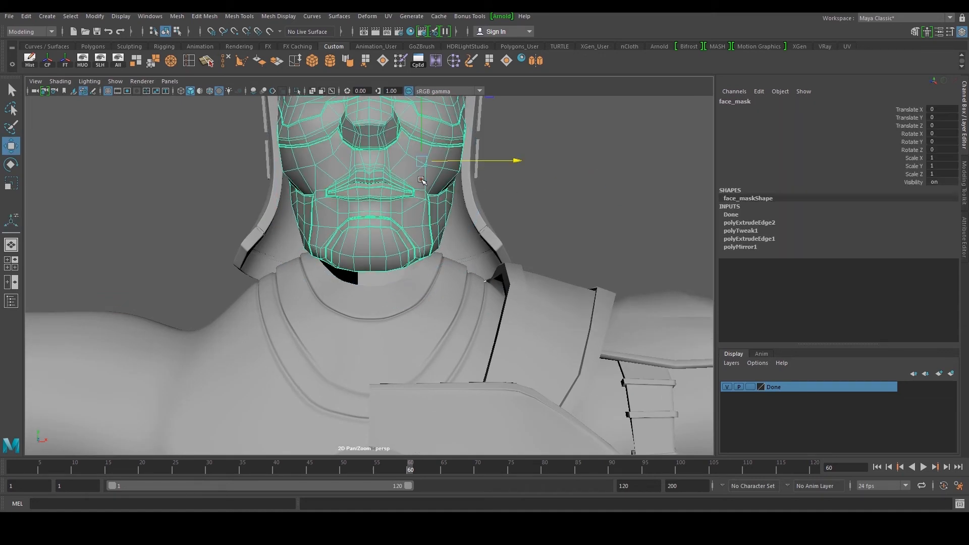
{"action": "left_click", "coordinate": [35, 64]}
{"action": "left_click", "coordinate": [44, 61]}
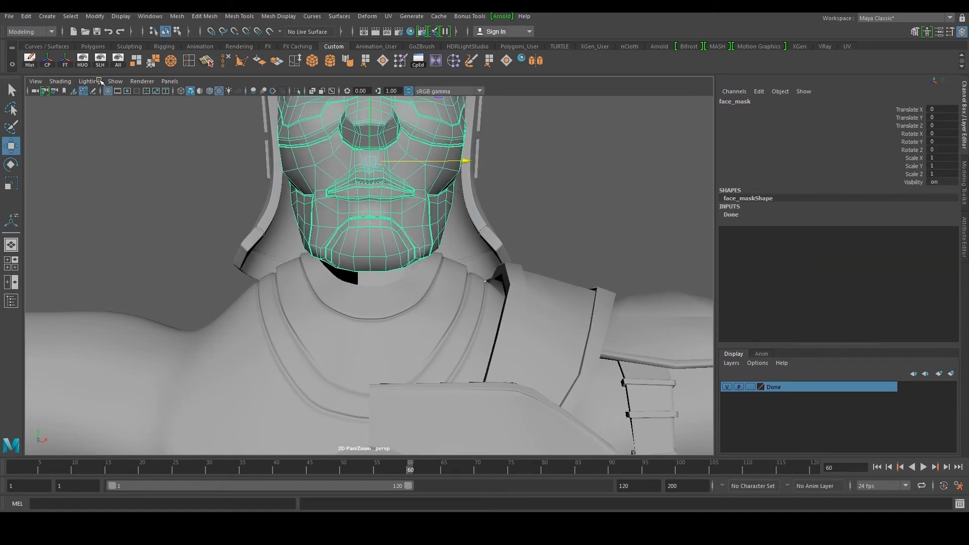
{"action": "left_click", "coordinate": [595, 177]}
Step: Hide all objects except the neck and display its vertices in the front view
{"action": "middle_click_drag", "start_coordinate": [415, 148], "coordinate": [423, 236], "text": "alt"}
{"action": "left_click_drag", "start_coordinate": [417, 258], "coordinate": [422, 223], "text": "alt"}
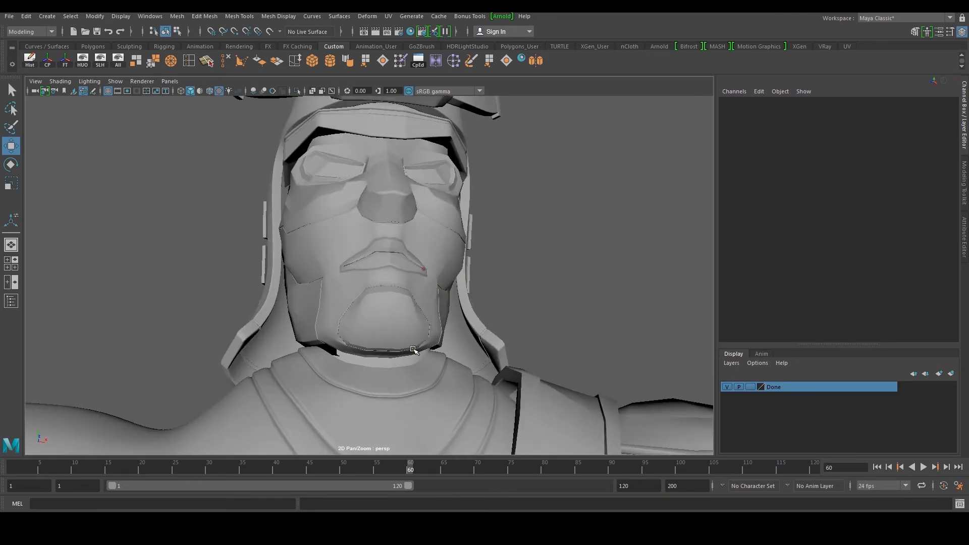
{"action": "left_click", "coordinate": [408, 360]}
{"action": "left_click_drag", "start_coordinate": [420, 346], "coordinate": [399, 351], "text": "alt"}
{"action": "left_click", "coordinate": [81, 60]}
{"action": "left_click_drag", "start_coordinate": [372, 253], "coordinate": [368, 266], "text": "alt"}
{"action": "key", "text": "space"}
{"action": "key", "text": "space"}
{"action": "middle_click_drag", "start_coordinate": [293, 256], "coordinate": [312, 361], "text": "alt"}
{"action": "scroll", "coordinate": [312, 361], "scroll_direction": "up", "scroll_amount": 4}
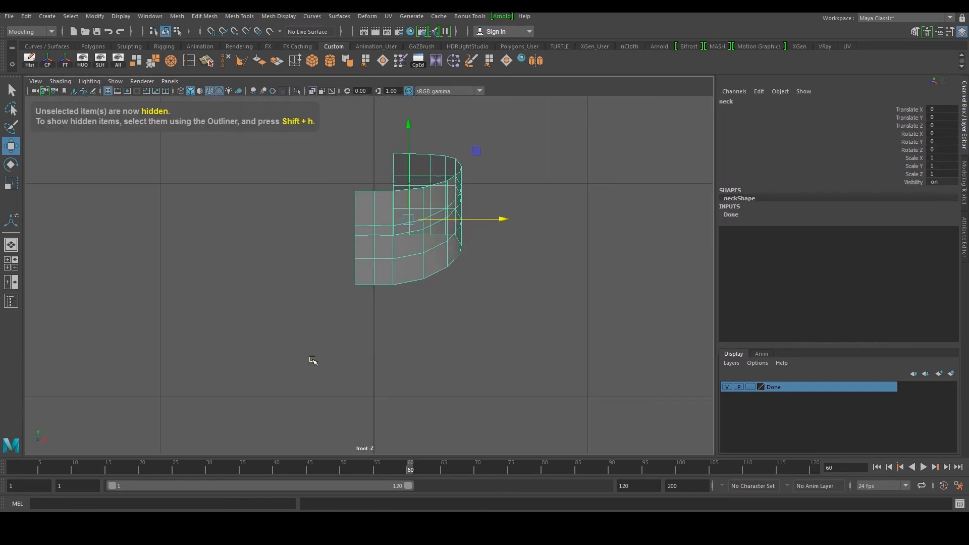
{"action": "middle_click_drag", "start_coordinate": [333, 304], "coordinate": [319, 357], "text": "alt"}
{"action": "scroll", "coordinate": [319, 357], "scroll_direction": "up", "scroll_amount": 2}
{"action": "scroll", "coordinate": [391, 240], "scroll_direction": "up", "scroll_amount": 2}
{"action": "right_click_drag", "start_coordinate": [392, 240], "coordinate": [340, 238]}
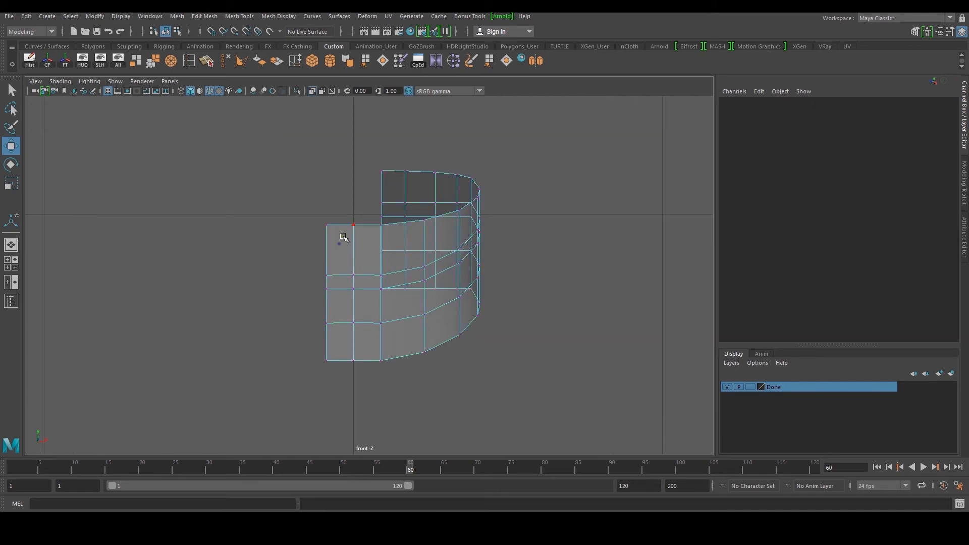
{"action": "key", "text": "space"}
{"action": "key", "text": "space"}
{"action": "scroll", "coordinate": [332, 167], "scroll_direction": "up", "scroll_amount": 3}
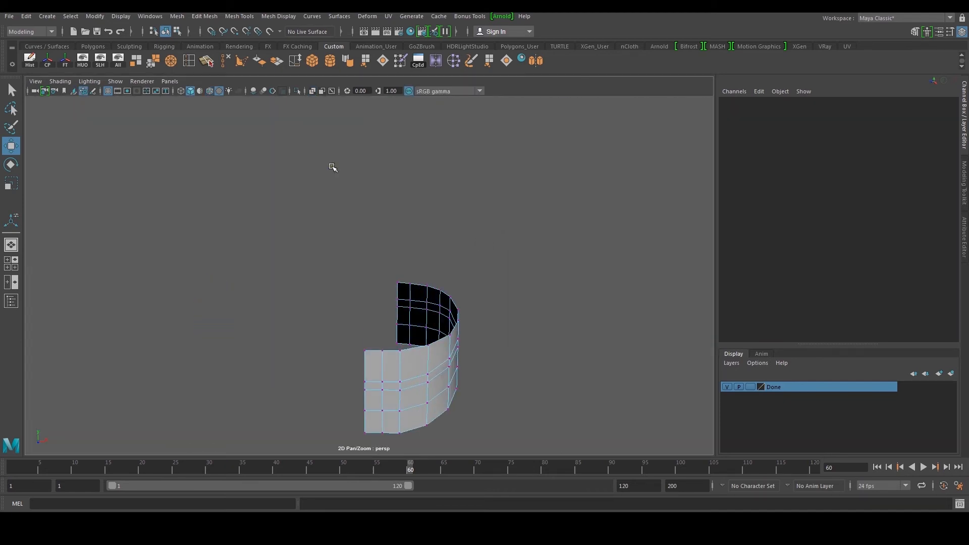
{"action": "left_click", "coordinate": [112, 61]}
{"action": "left_click_drag", "start_coordinate": [422, 233], "coordinate": [450, 223], "text": "alt"}
{"action": "key", "text": "space"}
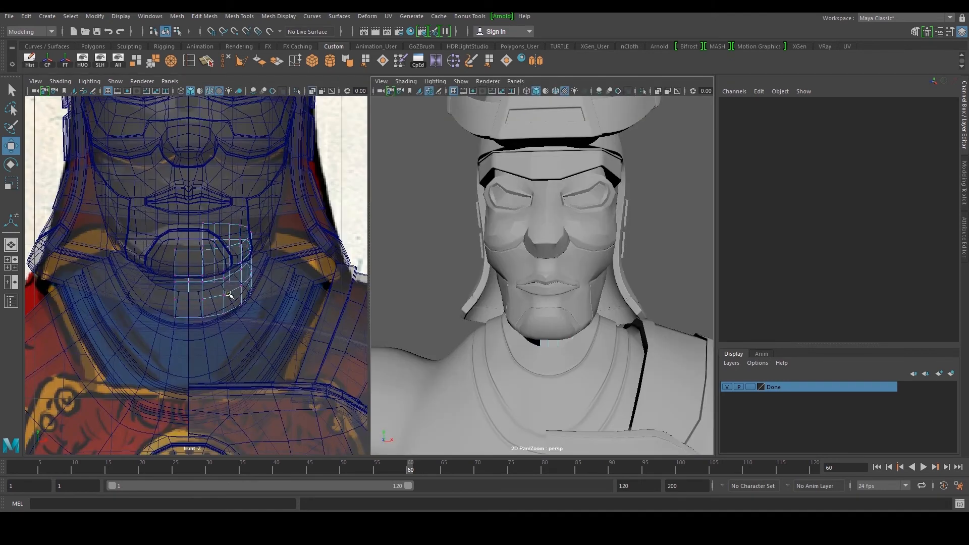
{"action": "scroll", "coordinate": [230, 245], "scroll_direction": "up", "scroll_amount": 6}
{"action": "mouse_move", "coordinate": [173, 232]}
{"action": "right_mouse_down"}
{"action": "mouse_move", "coordinate": [193, 230]}
{"action": "mouse_move", "coordinate": [162, 239]}
{"action": "right_mouse_up"}
{"action": "key", "text": "space"}
{"action": "key", "text": "ctrl+z"}
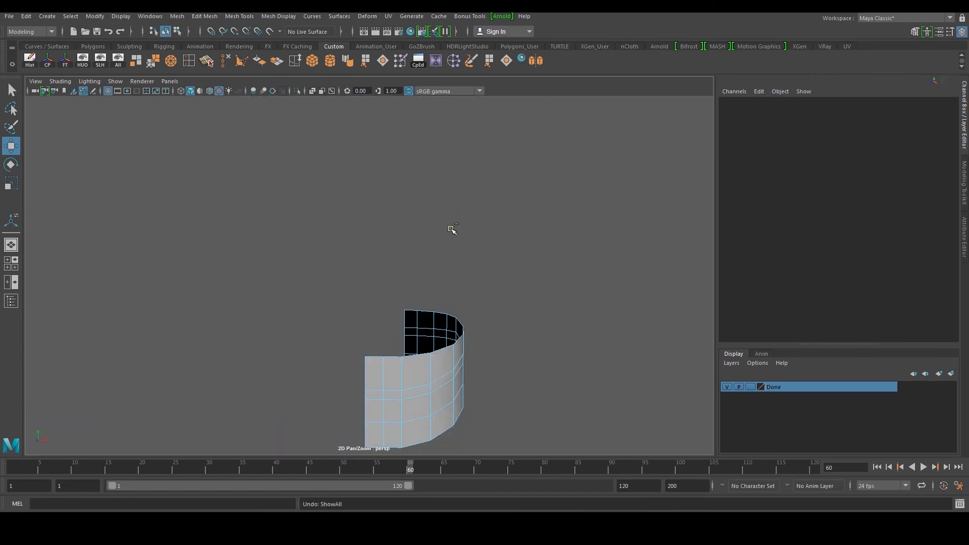
Step: Delete the strip of neck faces that extends past the centre line in the front view
{"action": "key", "text": "space"}
{"action": "key", "text": "space"}
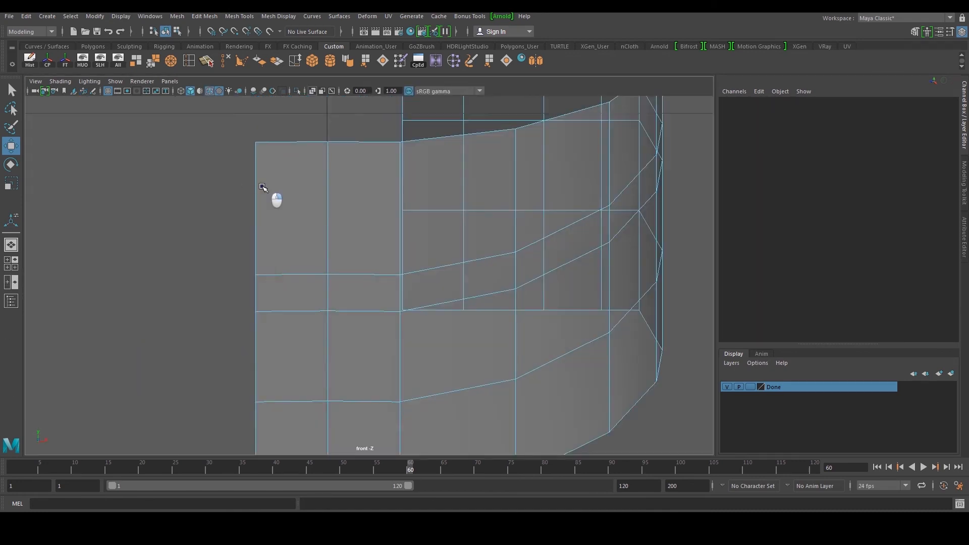
{"action": "scroll", "coordinate": [263, 208], "scroll_direction": "down", "scroll_amount": 10}
{"action": "left_click_drag", "start_coordinate": [259, 183], "coordinate": [359, 398]}
{"action": "key", "text": "Delete"}
{"action": "scroll", "coordinate": [426, 319], "scroll_direction": "up", "scroll_amount": 2}
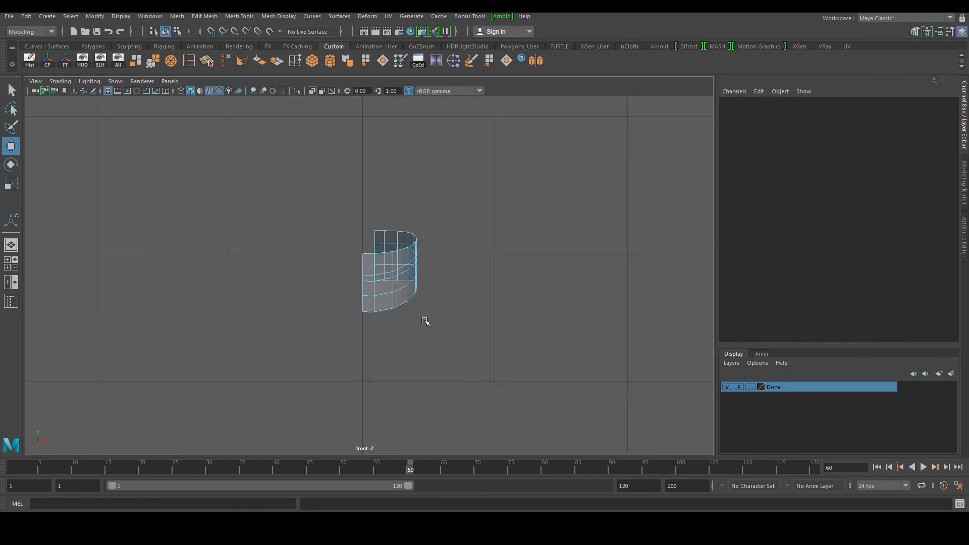
Step: Select the back inner-edge vertices of the neck in the front view and move them along X onto the centre line
{"action": "double_click", "coordinate": [378, 231]}
{"action": "left_click_drag", "start_coordinate": [0, 0], "coordinate": [0, 0]}
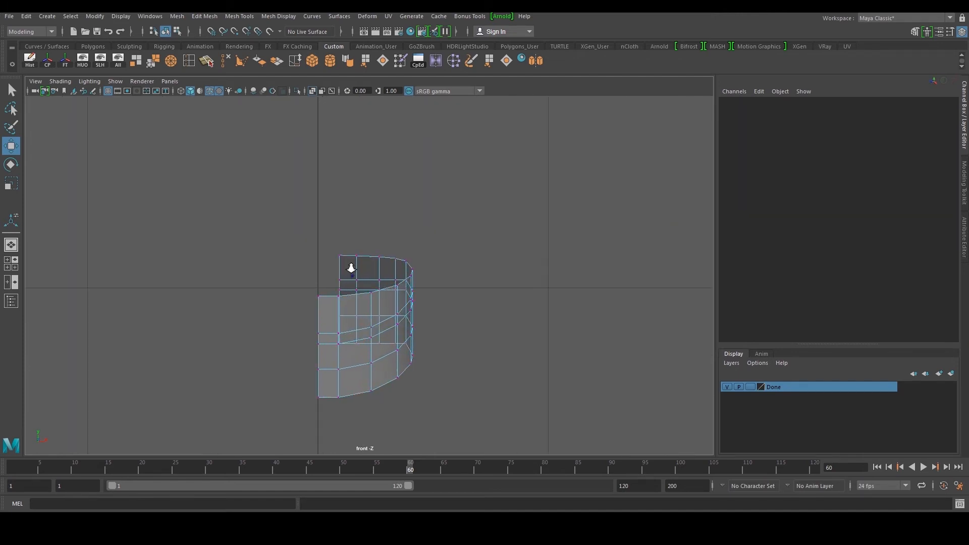
{"action": "key", "text": "space"}
{"action": "left_click_drag", "start_coordinate": [587, 243], "coordinate": [574, 296], "text": "alt"}
{"action": "scroll", "coordinate": [574, 297], "scroll_direction": "up", "scroll_amount": 4}
{"action": "middle_click_drag", "start_coordinate": [570, 255], "coordinate": [525, 300], "text": "alt"}
{"action": "scroll", "coordinate": [525, 300], "scroll_direction": "up", "scroll_amount": 2}
{"action": "left_click_drag", "start_coordinate": [473, 181], "coordinate": [520, 271]}
{"action": "key", "text": "space"}
{"action": "scroll", "coordinate": [324, 289], "scroll_direction": "up", "scroll_amount": 3}
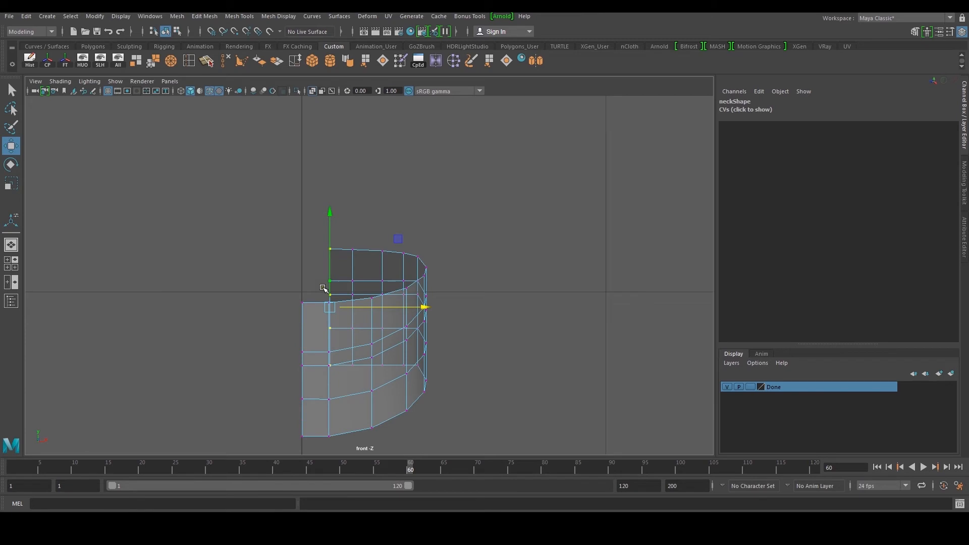
{"action": "left_click_drag", "start_coordinate": [421, 306], "coordinate": [382, 309]}
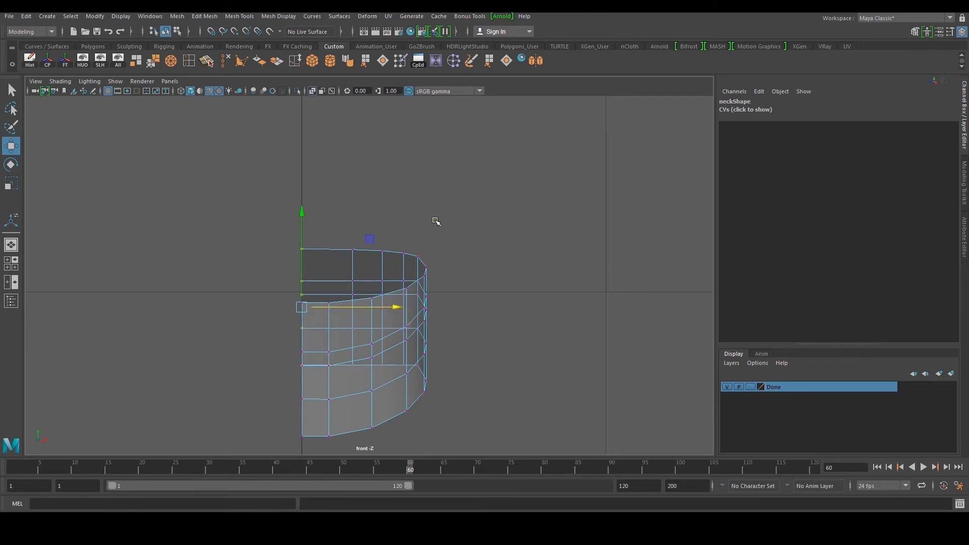
Step: Align all of the neck's centre-edge vertices on the centre line in X and return to object mode in the perspective view
{"action": "key", "text": "space"}
{"action": "left_click_drag", "start_coordinate": [567, 205], "coordinate": [574, 232], "text": "alt"}
{"action": "left_click_drag", "start_coordinate": [576, 299], "coordinate": [568, 273], "text": "alt"}
{"action": "key", "text": "space"}
{"action": "left_click_drag", "start_coordinate": [261, 217], "coordinate": [314, 449]}
{"action": "key", "text": "r"}
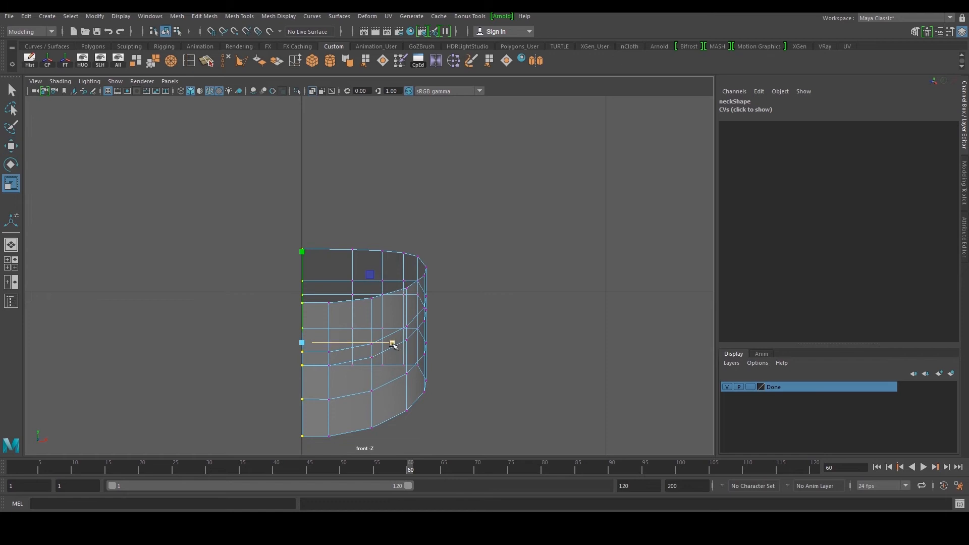
{"action": "key", "text": "w"}
{"action": "scroll", "coordinate": [378, 324], "scroll_direction": "down", "scroll_amount": 5}
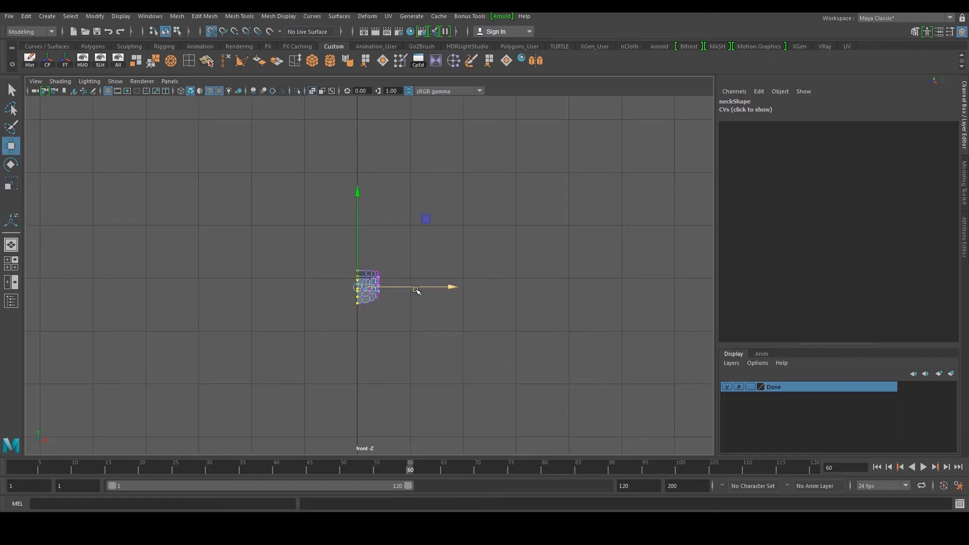
{"action": "key", "text": "space"}
{"action": "key", "text": "space"}
{"action": "right_click_drag", "start_coordinate": [423, 214], "coordinate": [479, 175]}
{"action": "right_click_drag", "start_coordinate": [407, 225], "coordinate": [389, 226], "text": "alt"}
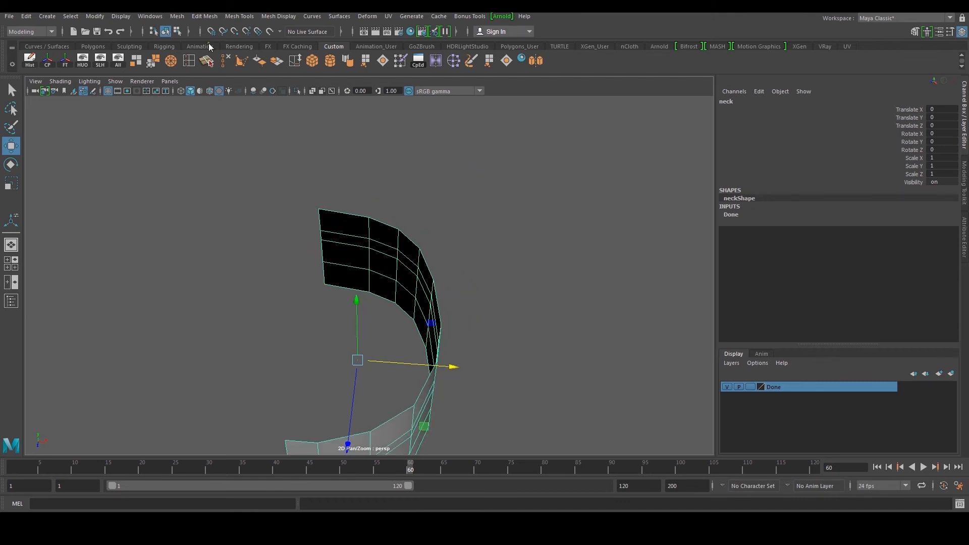
Step: Try to mirror the neck mesh across the world X axis and undo the mirroring
{"action": "left_click", "coordinate": [177, 16]}
{"action": "left_click", "coordinate": [538, 60]}
{"action": "left_click", "coordinate": [538, 59]}
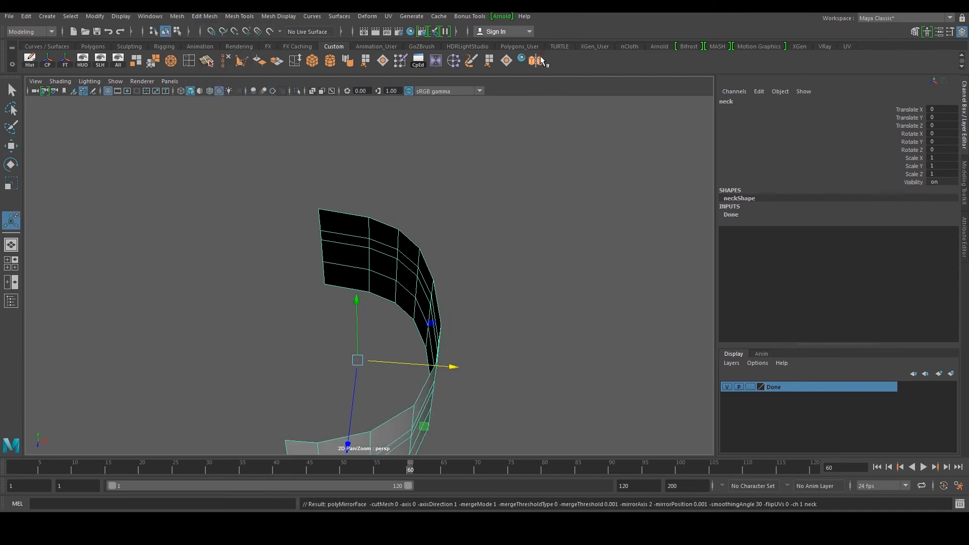
{"action": "middle_click_drag", "start_coordinate": [459, 243], "coordinate": [453, 271], "text": "alt"}
{"action": "left_click_drag", "start_coordinate": [453, 271], "coordinate": [446, 232], "text": "alt"}
{"action": "right_click_drag", "start_coordinate": [446, 232], "coordinate": [432, 234], "text": "alt"}
{"action": "middle_click_drag", "start_coordinate": [453, 262], "coordinate": [485, 222], "text": "alt"}
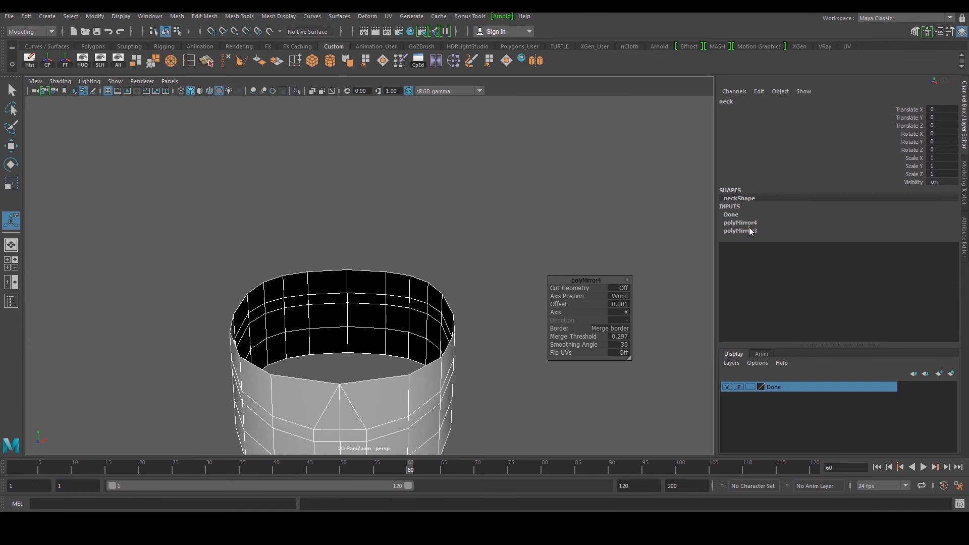
{"action": "key", "text": "ctrl+z"}
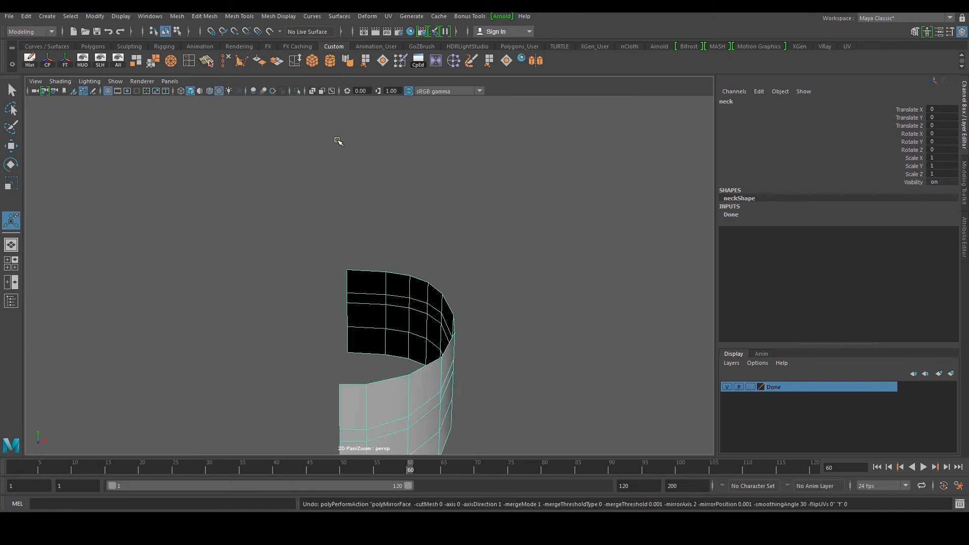
Step: Mirror the neck across the X axis with a merge threshold of 0.01 and show all hidden objects
{"action": "key", "text": "g"}
{"action": "left_click", "coordinate": [742, 223]}
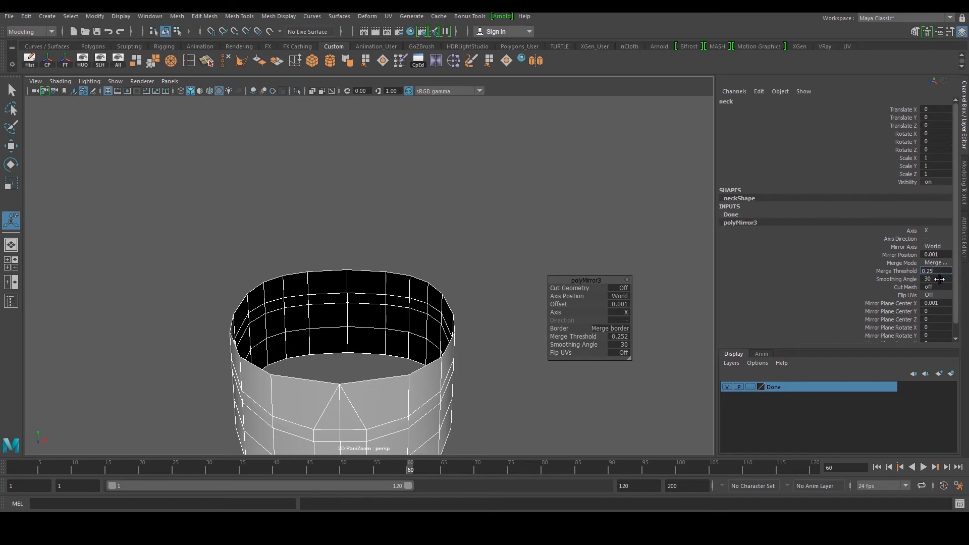
{"action": "key", "text": "Return"}
{"action": "left_click", "coordinate": [447, 218]}
{"action": "left_click", "coordinate": [119, 62]}
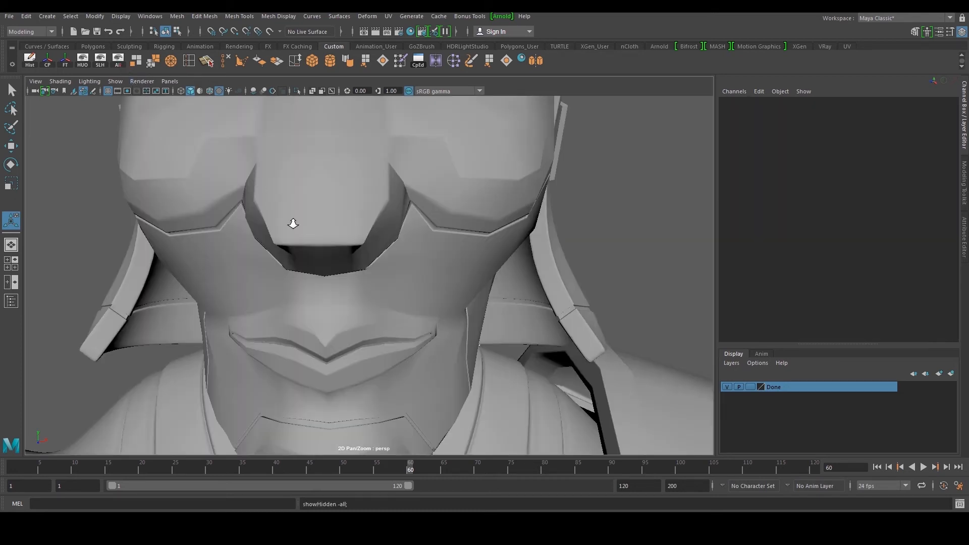
Step: Turn on smooth display for the neck and clear the selection after checking the body mesh beside it
{"action": "scroll", "coordinate": [303, 227], "scroll_direction": "down", "scroll_amount": 4}
{"action": "left_click_drag", "start_coordinate": [343, 313], "coordinate": [348, 258], "text": "alt"}
{"action": "left_click", "coordinate": [364, 371]}
{"action": "scroll", "coordinate": [366, 254], "scroll_direction": "down", "scroll_amount": 4}
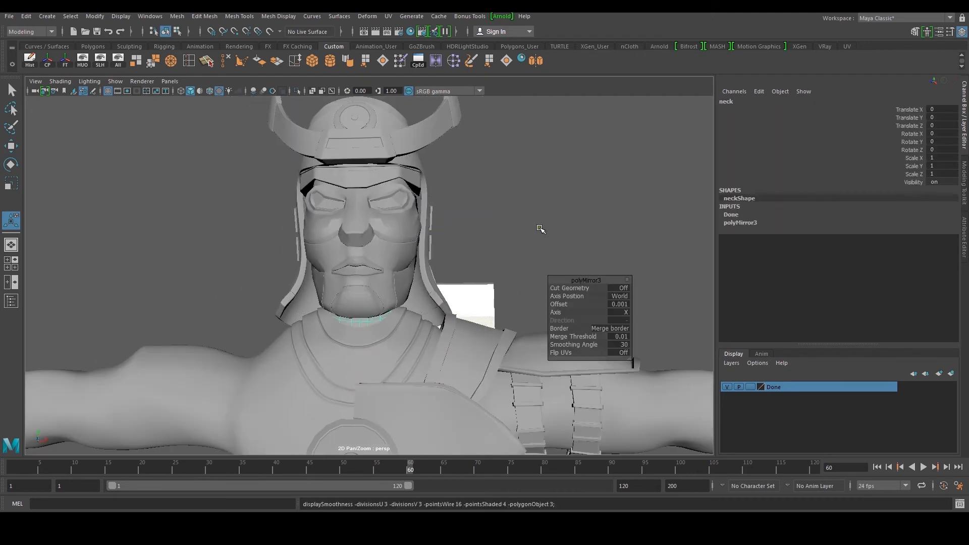
{"action": "left_click", "coordinate": [554, 234]}
{"action": "left_click", "coordinate": [391, 372]}
{"action": "scroll", "coordinate": [392, 372], "scroll_direction": "down", "scroll_amount": 3}
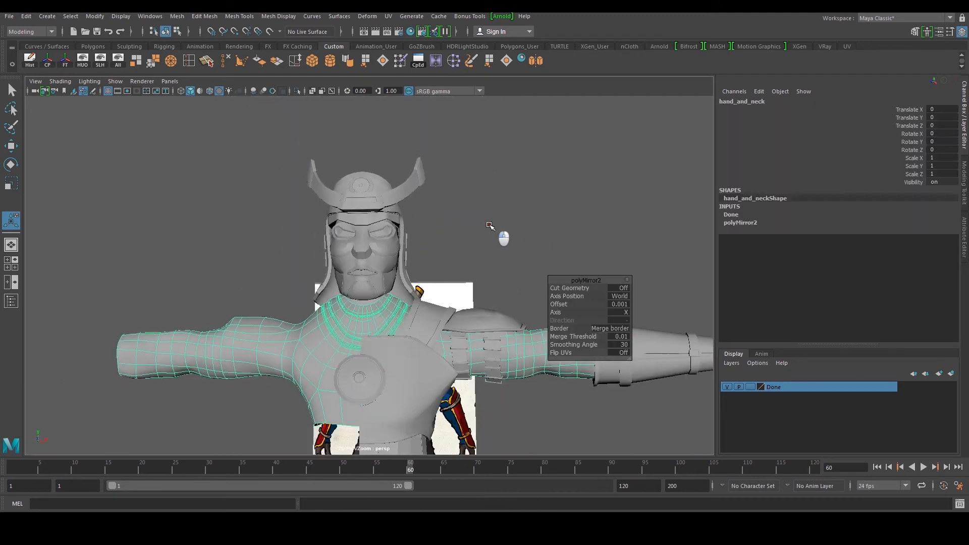
{"action": "left_click", "coordinate": [492, 233]}
Step: Examine the chest strap's vertices at the shoulder and return it to object mode
{"action": "left_click", "coordinate": [438, 315]}
{"action": "scroll", "coordinate": [438, 315], "scroll_direction": "up", "scroll_amount": 5}
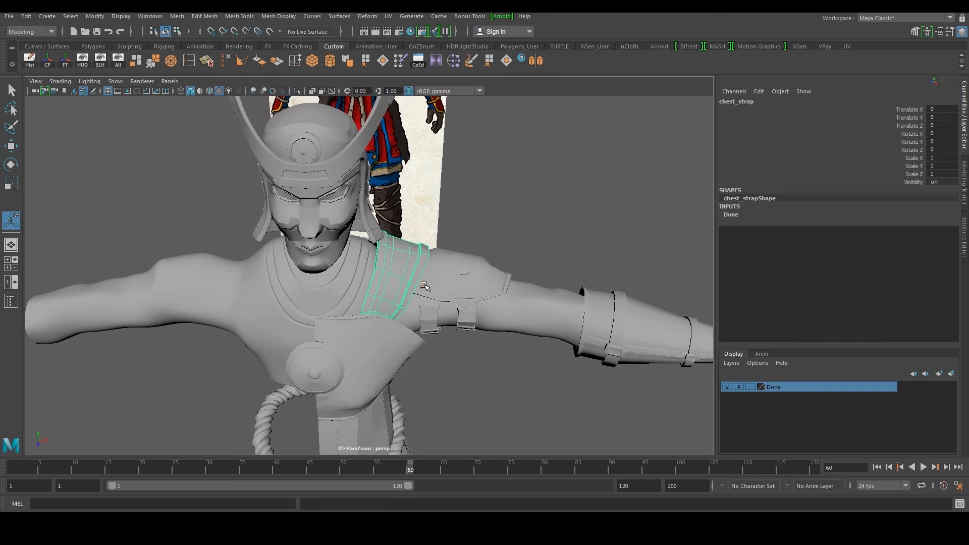
{"action": "right_click_drag", "start_coordinate": [368, 247], "coordinate": [333, 246]}
{"action": "scroll", "coordinate": [352, 270], "scroll_direction": "up", "scroll_amount": 3}
{"action": "left_click_drag", "start_coordinate": [339, 252], "coordinate": [356, 305]}
{"action": "key", "text": "w"}
{"action": "left_click_drag", "start_coordinate": [561, 157], "coordinate": [372, 349], "text": "ctrl"}
{"action": "left_click_drag", "start_coordinate": [361, 326], "coordinate": [431, 276], "text": "alt"}
{"action": "right_click_drag", "start_coordinate": [298, 208], "coordinate": [349, 193]}
{"action": "left_click", "coordinate": [406, 170]}
{"action": "scroll", "coordinate": [406, 171], "scroll_direction": "down", "scroll_amount": 4}
Step: Group the chest strap, shoulder armour, upper-arm straps, forearm armour and hand of the armoured arm
{"action": "left_click", "coordinate": [355, 246]}
{"action": "scroll", "coordinate": [358, 245], "scroll_direction": "down", "scroll_amount": 4}
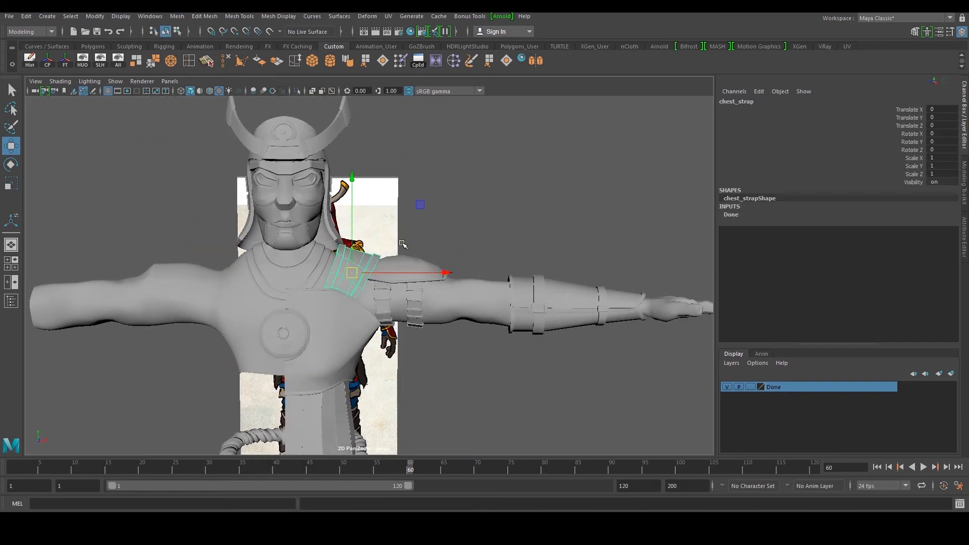
{"action": "scroll", "coordinate": [403, 244], "scroll_direction": "up", "scroll_amount": 2}
{"action": "left_click", "coordinate": [433, 255], "text": "shift"}
{"action": "scroll", "coordinate": [449, 252], "scroll_direction": "up", "scroll_amount": 2}
{"action": "left_click", "coordinate": [403, 320], "text": "shift"}
{"action": "left_click", "coordinate": [358, 320], "text": "shift"}
{"action": "middle_click_drag", "start_coordinate": [575, 304], "coordinate": [473, 287], "text": "alt"}
{"action": "left_click", "coordinate": [472, 286], "text": "shift"}
{"action": "scroll", "coordinate": [491, 282], "scroll_direction": "down", "scroll_amount": 2}
{"action": "scroll", "coordinate": [490, 283], "scroll_direction": "down", "scroll_amount": 3}
{"action": "left_click_drag", "start_coordinate": [614, 252], "coordinate": [392, 339]}
{"action": "left_click_drag", "start_coordinate": [288, 267], "coordinate": [447, 287], "text": "alt"}
{"action": "scroll", "coordinate": [337, 299], "scroll_direction": "up", "scroll_amount": 2}
{"action": "left_click", "coordinate": [273, 286], "text": "shift"}
{"action": "left_click", "coordinate": [269, 352], "text": "shift"}
{"action": "scroll", "coordinate": [358, 319], "scroll_direction": "down", "scroll_amount": 3}
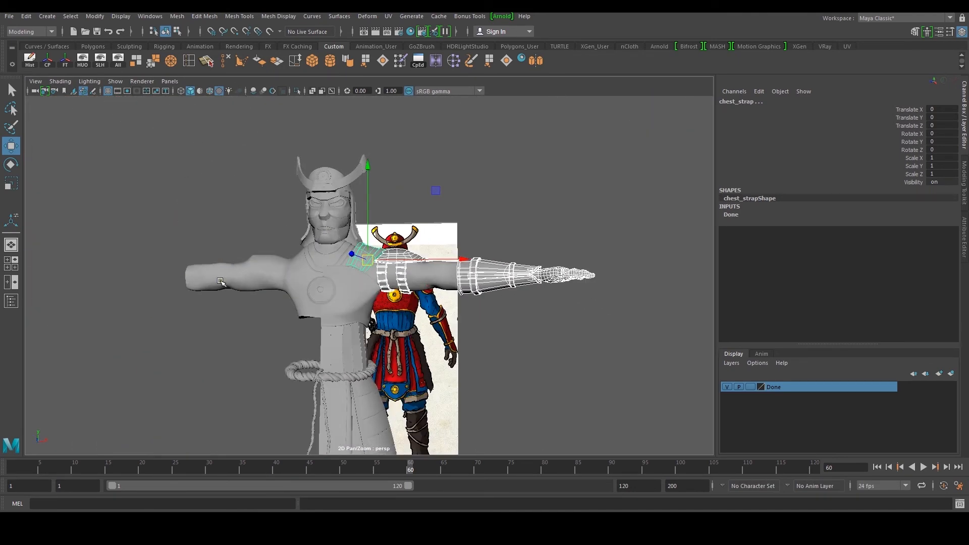
{"action": "key", "text": "ctrl+g"}
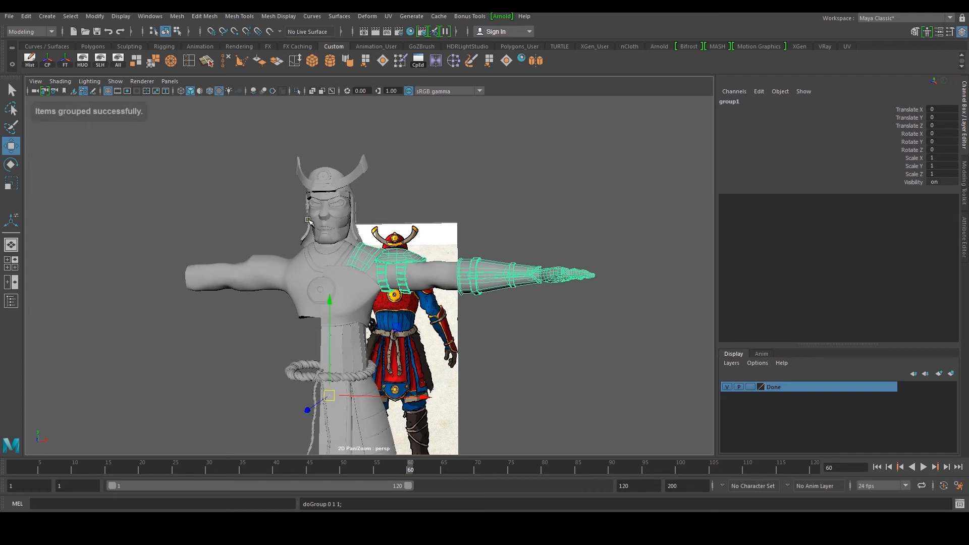
Step: Duplicate the arm armour group and set the copy's Scale X to -1 to mirror it onto the bare arm
{"action": "left_click", "coordinate": [941, 156]}
{"action": "type", "text": "-1"}
{"action": "key", "text": "Return"}
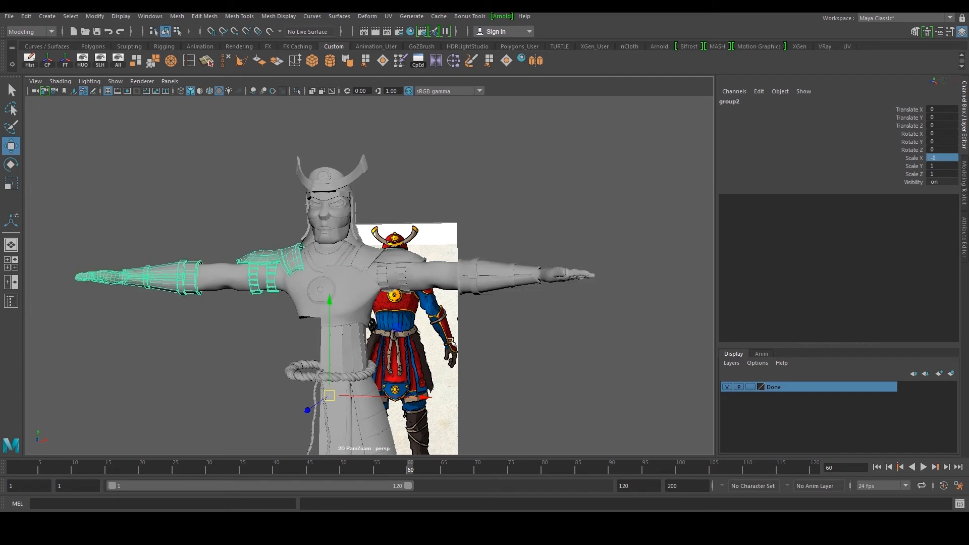
{"action": "left_click", "coordinate": [475, 349]}
{"action": "scroll", "coordinate": [474, 350], "scroll_direction": "down", "scroll_amount": 4}
{"action": "left_click_drag", "start_coordinate": [475, 347], "coordinate": [439, 346], "text": "alt"}
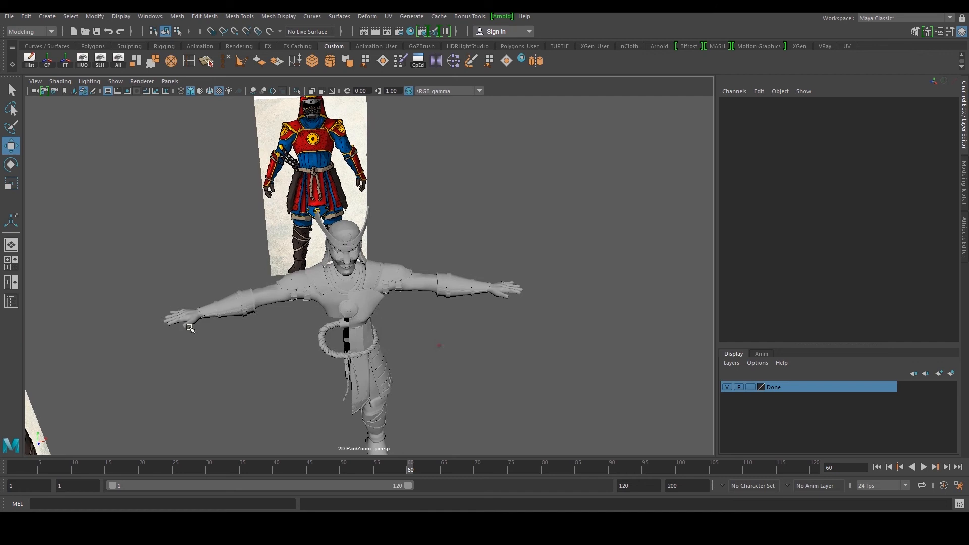
Step: Ungroup both arm armour groups, group1 and group2, using the Outliner and close it
{"action": "left_click", "coordinate": [11, 301]}
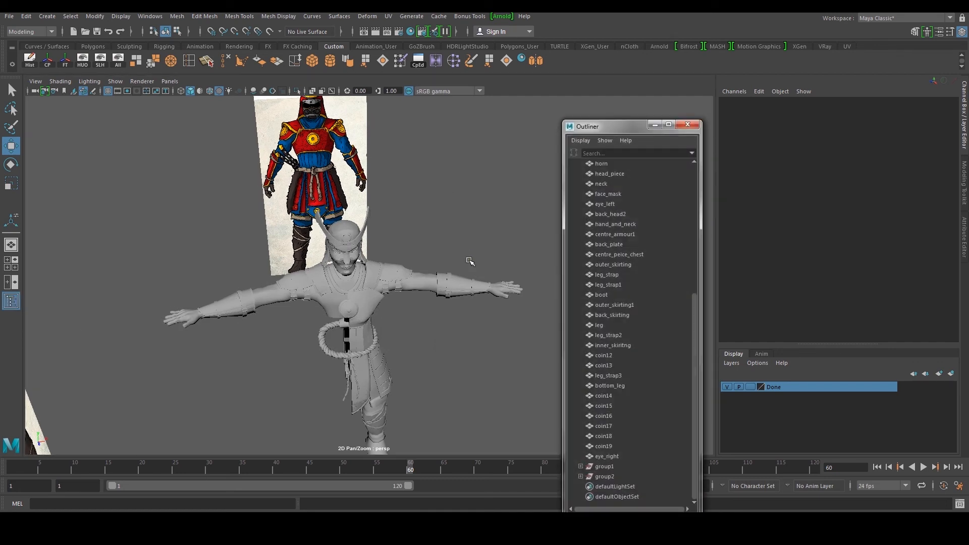
{"action": "left_click", "coordinate": [481, 287]}
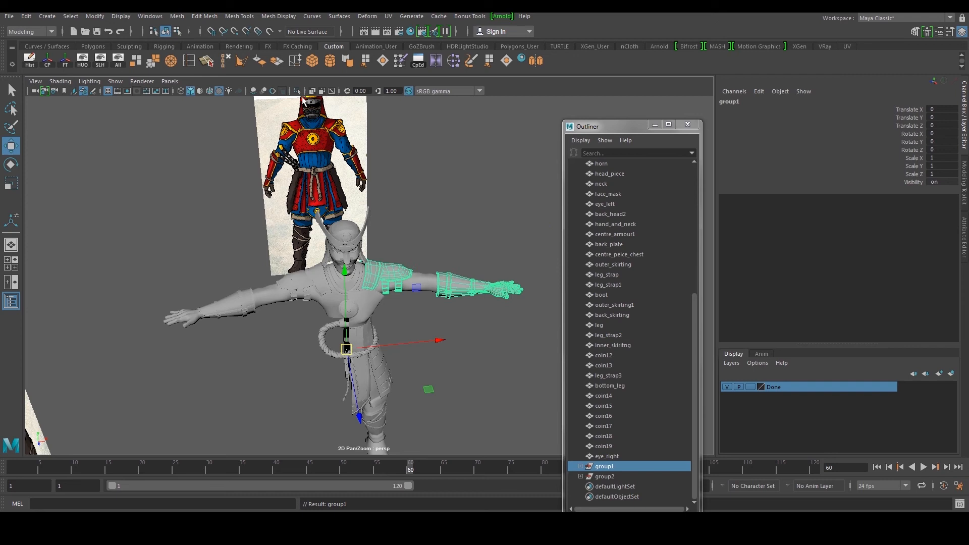
{"action": "left_click", "coordinate": [26, 16]}
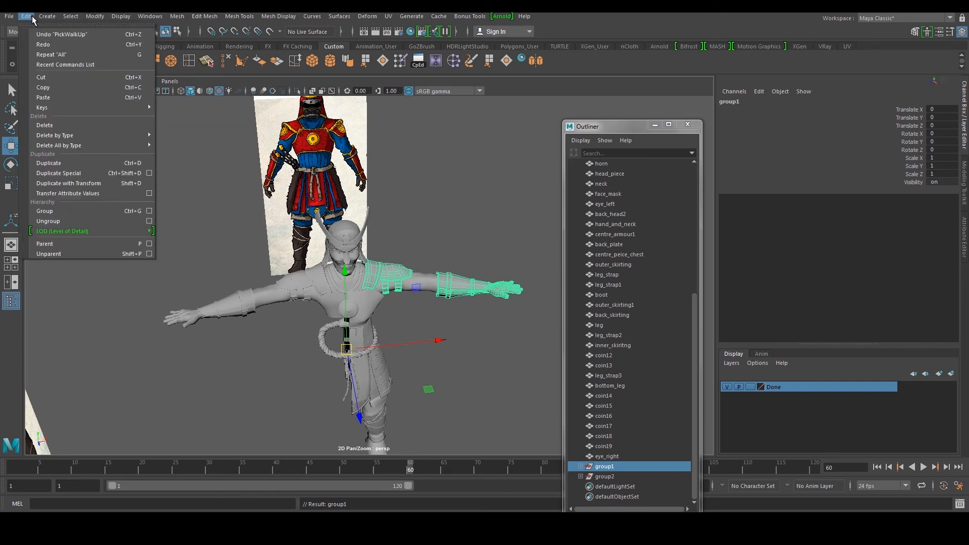
{"action": "left_click", "coordinate": [73, 222]}
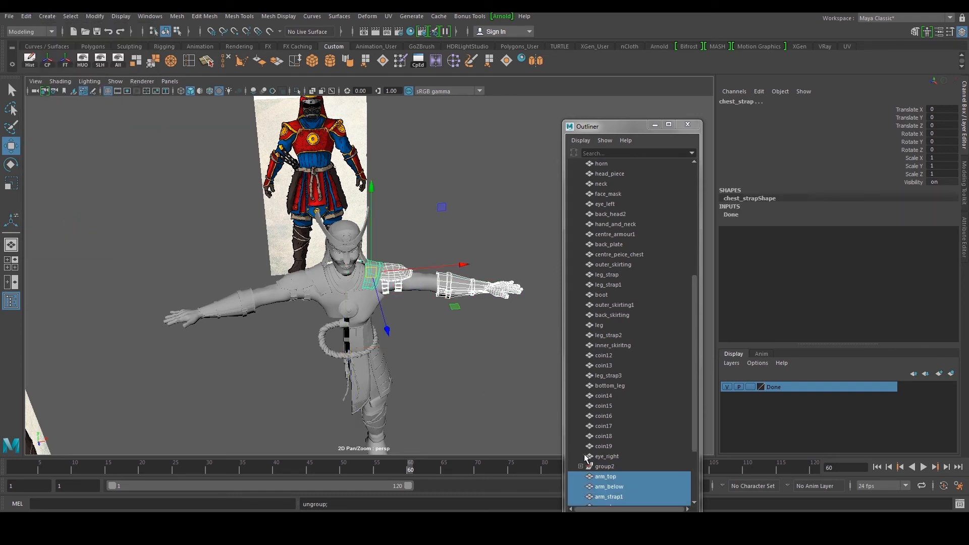
{"action": "left_click", "coordinate": [604, 468]}
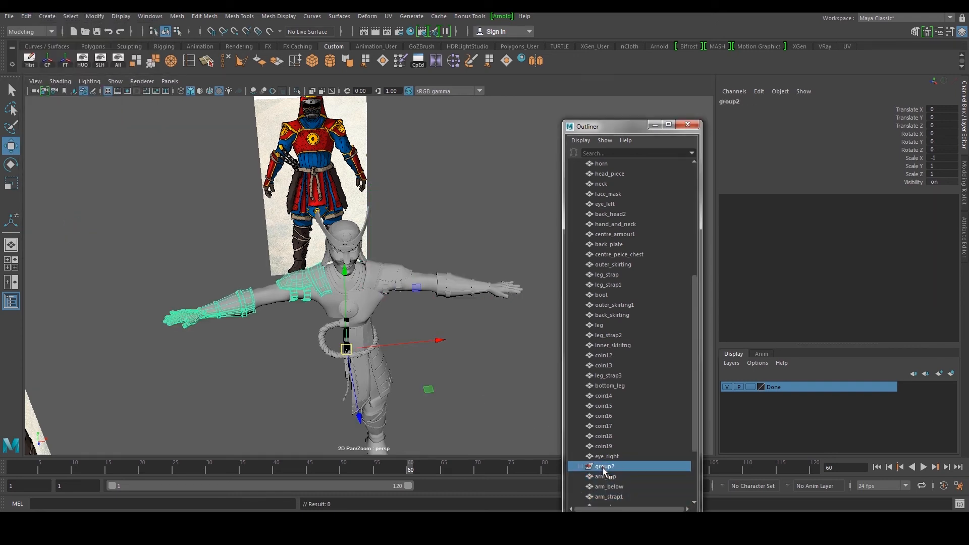
{"action": "key", "text": "g"}
{"action": "left_click", "coordinate": [691, 125]}
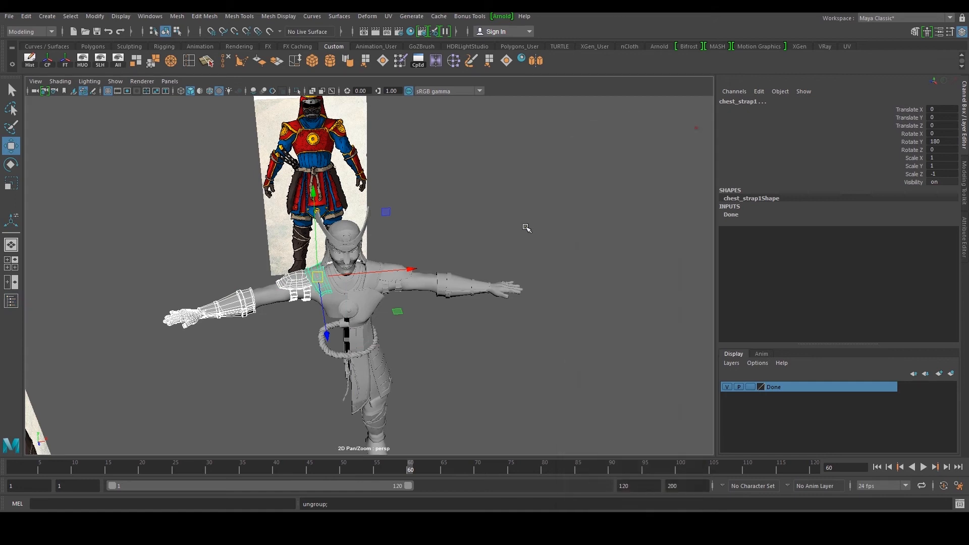
Step: Select the half chest armour centre_armour1 and mirror it across the X axis with merged borders
{"action": "left_click", "coordinate": [500, 175]}
{"action": "scroll", "coordinate": [417, 255], "scroll_direction": "up", "scroll_amount": 3}
{"action": "left_click_drag", "start_coordinate": [418, 255], "coordinate": [459, 252], "text": "alt"}
{"action": "scroll", "coordinate": [373, 239], "scroll_direction": "up", "scroll_amount": 3}
{"action": "left_click", "coordinate": [389, 310]}
{"action": "scroll", "coordinate": [378, 313], "scroll_direction": "up", "scroll_amount": 5}
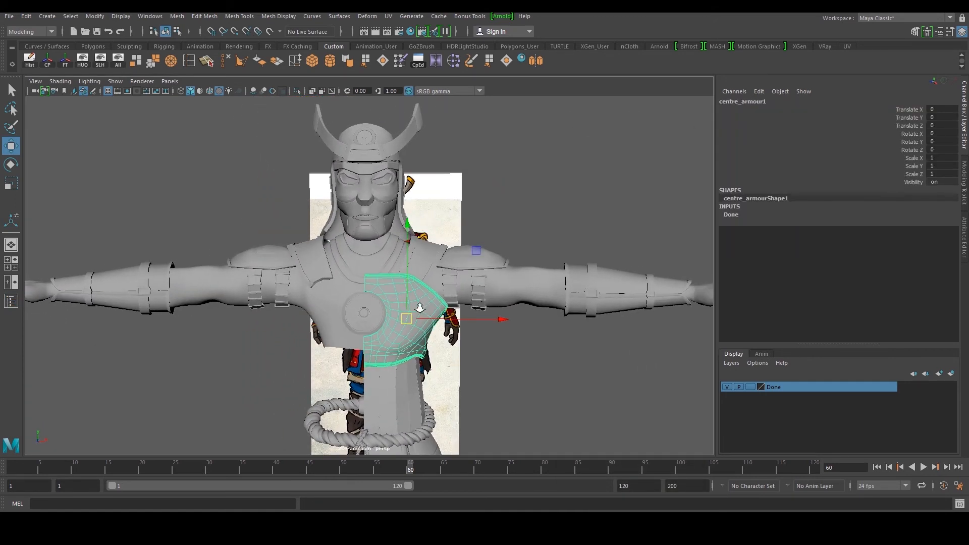
{"action": "left_click", "coordinate": [417, 307]}
{"action": "left_click_drag", "start_coordinate": [417, 305], "coordinate": [249, 294], "text": "alt"}
{"action": "left_click_drag", "start_coordinate": [371, 294], "coordinate": [400, 344], "text": "alt"}
{"action": "left_click", "coordinate": [360, 298]}
{"action": "left_click", "coordinate": [366, 344]}
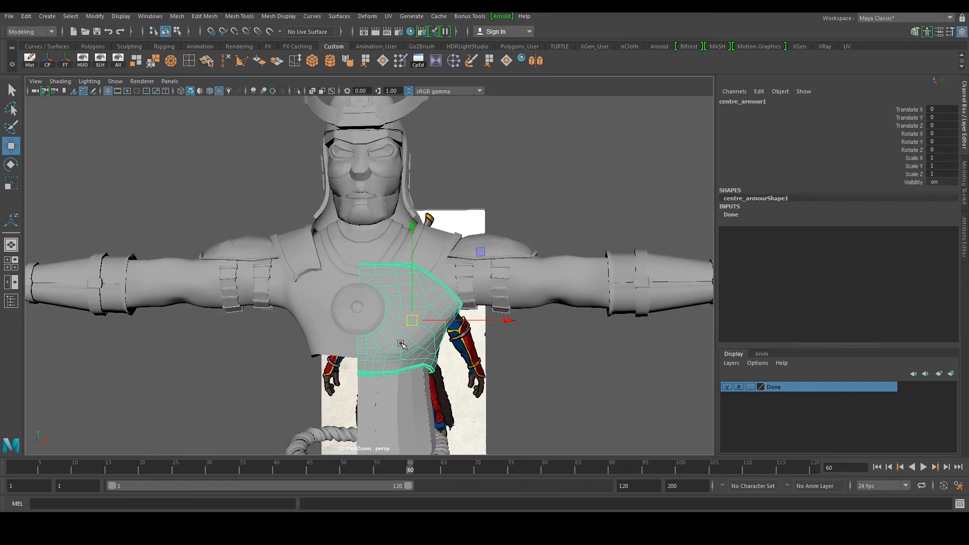
{"action": "left_click", "coordinate": [535, 61]}
{"action": "left_click_drag", "start_coordinate": [454, 205], "coordinate": [348, 161], "text": "alt"}
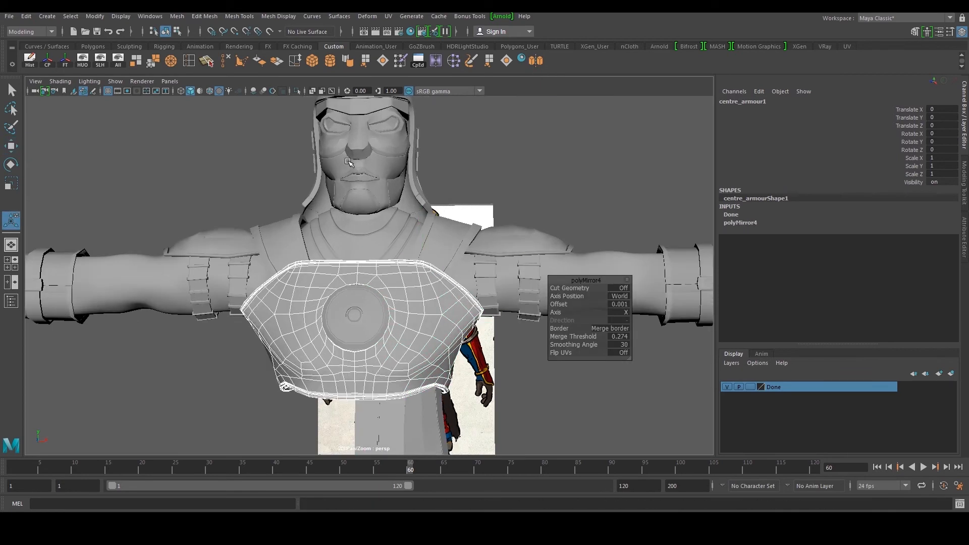
Step: Hide everything except the chest armour and examine its mirrored seam, central hole and mirror settings
{"action": "left_click", "coordinate": [79, 65]}
{"action": "left_click_drag", "start_coordinate": [372, 288], "coordinate": [385, 180], "text": "alt"}
{"action": "right_click_drag", "start_coordinate": [385, 179], "coordinate": [413, 258], "text": "alt"}
{"action": "left_click_drag", "start_coordinate": [414, 258], "coordinate": [318, 173], "text": "alt"}
{"action": "right_click_drag", "start_coordinate": [318, 173], "coordinate": [370, 216], "text": "alt"}
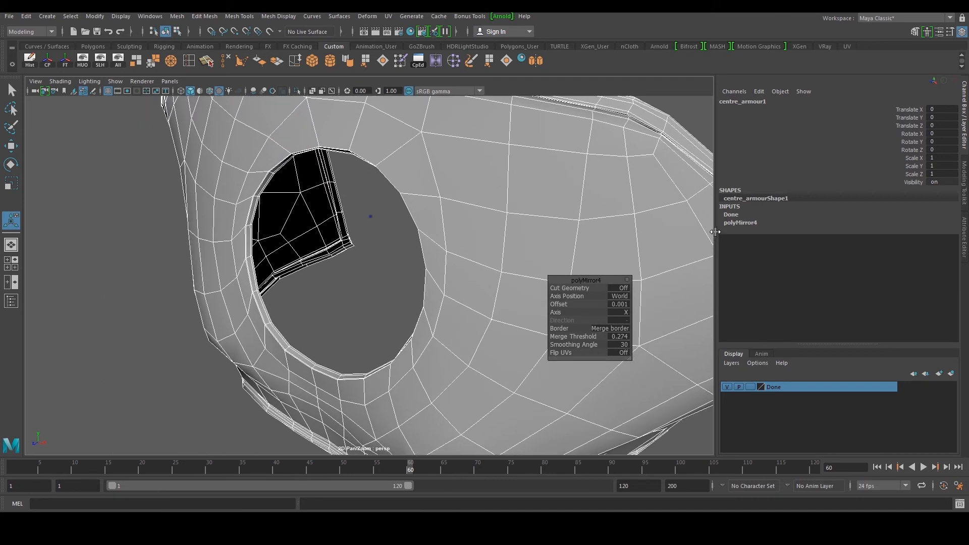
{"action": "left_click", "coordinate": [758, 225]}
{"action": "left_click_drag", "start_coordinate": [503, 288], "coordinate": [274, 274], "text": "alt"}
{"action": "scroll", "coordinate": [303, 257], "scroll_direction": "down", "scroll_amount": 5}
{"action": "right_click_drag", "start_coordinate": [331, 234], "coordinate": [383, 216]}
{"action": "left_click_drag", "start_coordinate": [448, 177], "coordinate": [373, 210], "text": "alt"}
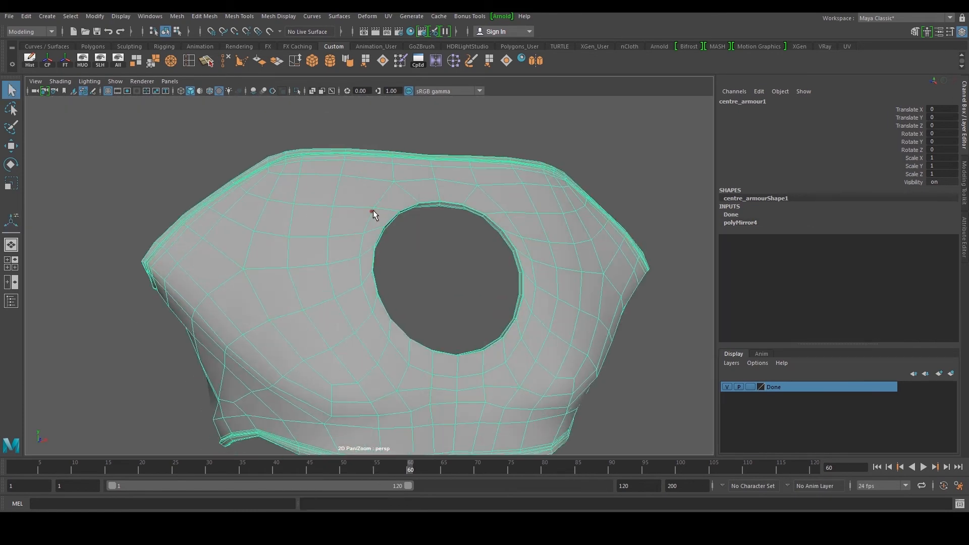
Step: Set the chest armour to unsmoothed display and show all hidden objects
{"action": "left_click", "coordinate": [476, 253]}
{"action": "left_click_drag", "start_coordinate": [476, 253], "coordinate": [433, 265], "text": "alt"}
{"action": "left_click", "coordinate": [433, 264]}
{"action": "key", "text": "1"}
{"action": "left_click", "coordinate": [119, 65]}
Step: Select the half back plate, check its centre edge in the front view and mirror it across the X axis
{"action": "scroll", "coordinate": [384, 298], "scroll_direction": "down", "scroll_amount": 5}
{"action": "left_click_drag", "start_coordinate": [404, 303], "coordinate": [298, 313], "text": "alt"}
{"action": "left_click", "coordinate": [364, 289]}
{"action": "key", "text": "w"}
{"action": "key", "text": "space"}
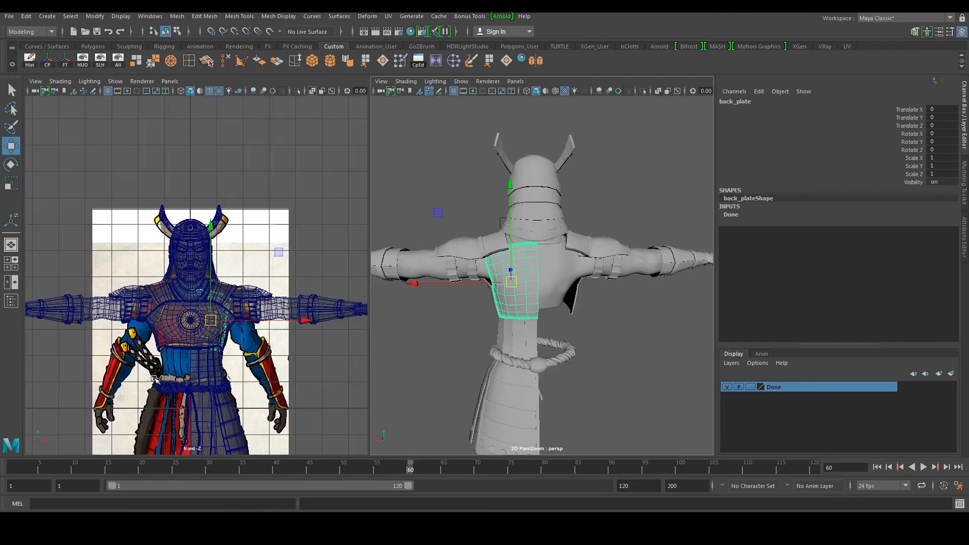
{"action": "key", "text": "space"}
{"action": "middle_click_drag", "start_coordinate": [362, 348], "coordinate": [335, 227], "text": "alt"}
{"action": "key", "text": "space"}
{"action": "key", "text": "space"}
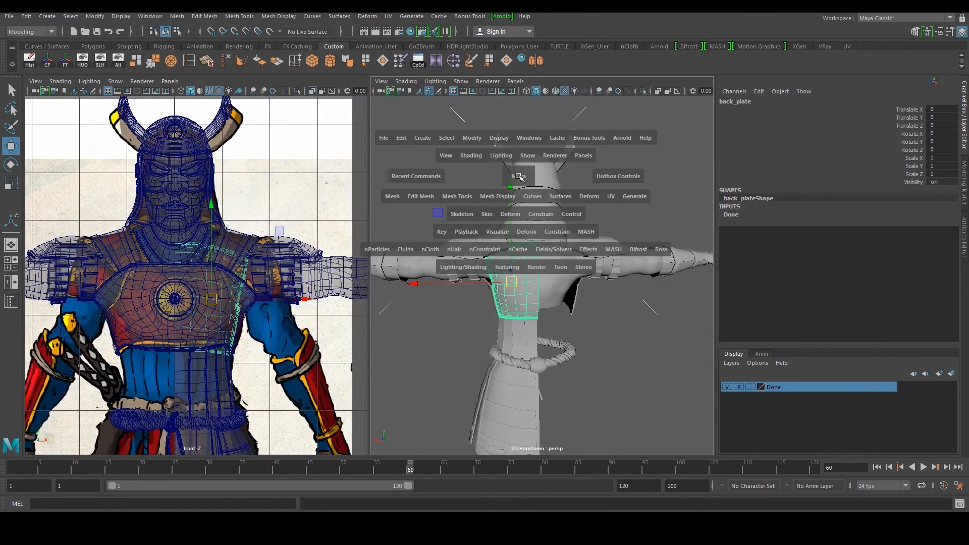
{"action": "left_click", "coordinate": [540, 62]}
{"action": "key", "text": "f"}
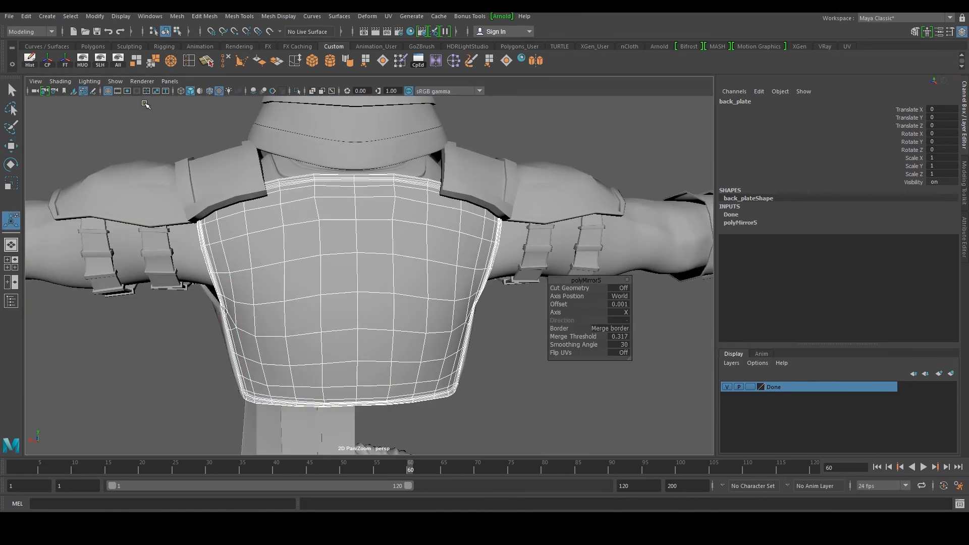
Step: Hide everything except the back plate and examine its mirrored centre seam with smooth display turned on
{"action": "left_click", "coordinate": [86, 65]}
{"action": "left_click_drag", "start_coordinate": [385, 195], "coordinate": [423, 292], "text": "alt"}
{"action": "key", "text": "3"}
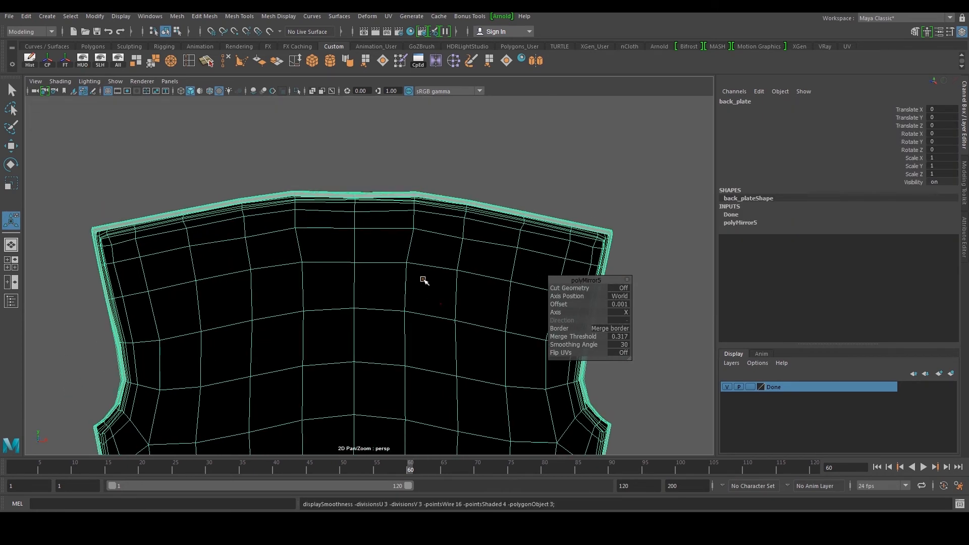
{"action": "left_click", "coordinate": [452, 171]}
{"action": "mouse_move", "coordinate": [453, 171]}
{"action": "left_mouse_down", "text": "alt"}
{"action": "mouse_move", "coordinate": [444, 298]}
{"action": "mouse_move", "coordinate": [234, 307]}
{"action": "mouse_move", "coordinate": [295, 268]}
{"action": "mouse_move", "coordinate": [358, 248]}
{"action": "left_mouse_up", "text": "alt"}
{"action": "left_click", "coordinate": [376, 316]}
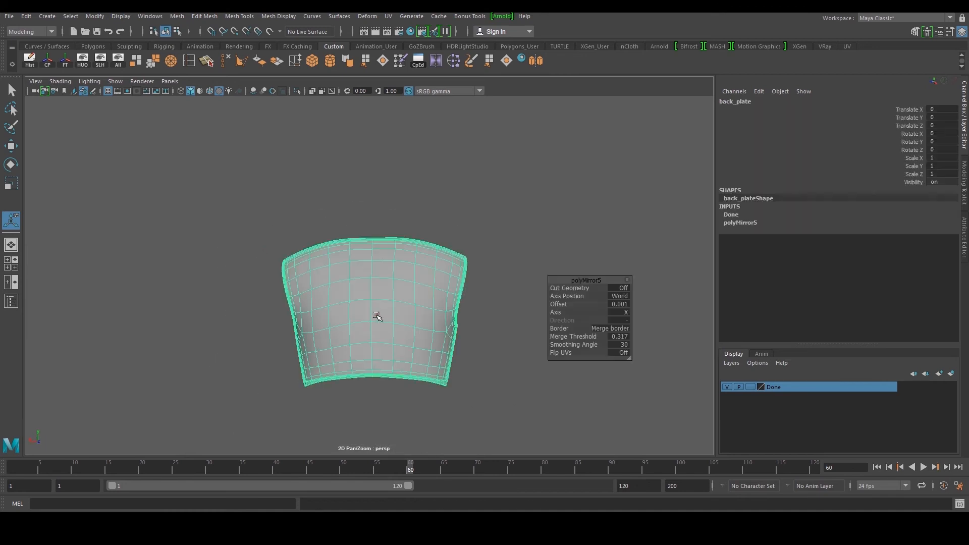
Step: Show all hidden objects, select the half centre armour around the waist and mirror it across the X axis
{"action": "left_click", "coordinate": [117, 65]}
{"action": "scroll", "coordinate": [407, 262], "scroll_direction": "down", "scroll_amount": 3}
{"action": "left_click_drag", "start_coordinate": [407, 263], "coordinate": [601, 288], "text": "alt"}
{"action": "left_click", "coordinate": [515, 348]}
{"action": "left_click_drag", "start_coordinate": [368, 353], "coordinate": [401, 370], "text": "alt"}
{"action": "left_click", "coordinate": [401, 371]}
{"action": "middle_click_drag", "start_coordinate": [402, 370], "coordinate": [372, 303], "text": "alt"}
{"action": "scroll", "coordinate": [372, 306], "scroll_direction": "up", "scroll_amount": 2}
{"action": "key", "text": "w"}
{"action": "scroll", "coordinate": [372, 308], "scroll_direction": "down", "scroll_amount": 5}
{"action": "key", "text": "space"}
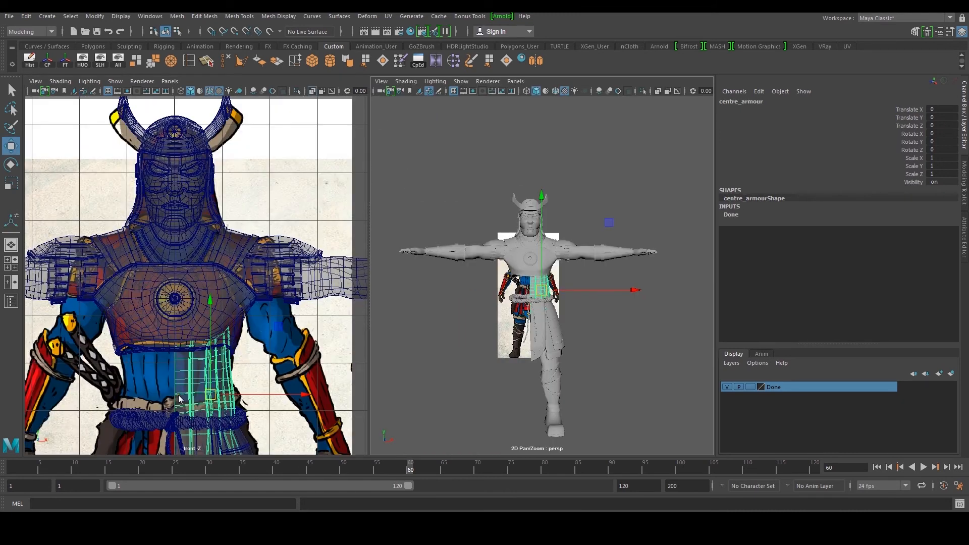
{"action": "key", "text": "space"}
{"action": "left_click", "coordinate": [536, 61]}
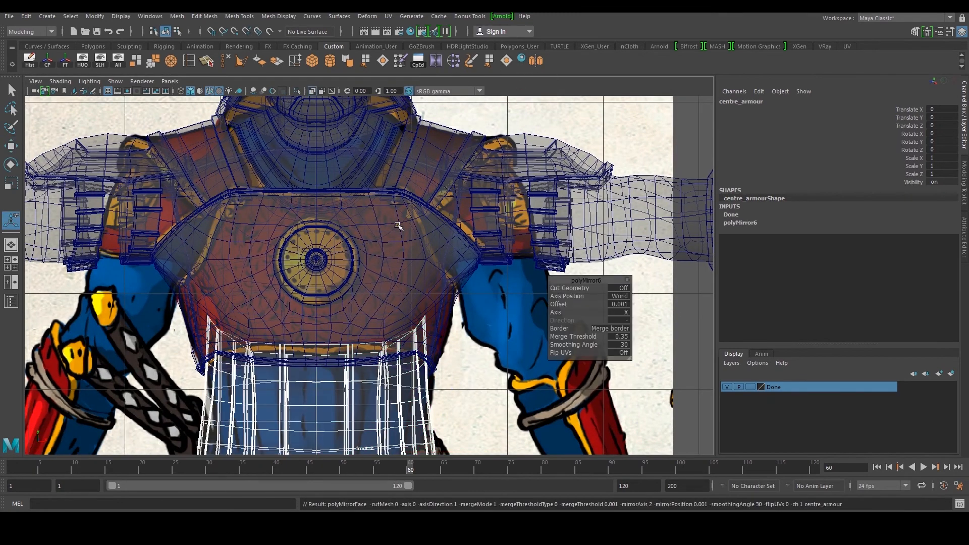
Step: Hide everything except the centre armour and examine its mirrored seam and inside from several angles
{"action": "key", "text": "space"}
{"action": "key", "text": "space"}
{"action": "scroll", "coordinate": [454, 294], "scroll_direction": "up", "scroll_amount": 3}
{"action": "middle_click_drag", "start_coordinate": [454, 294], "coordinate": [494, 275], "text": "alt"}
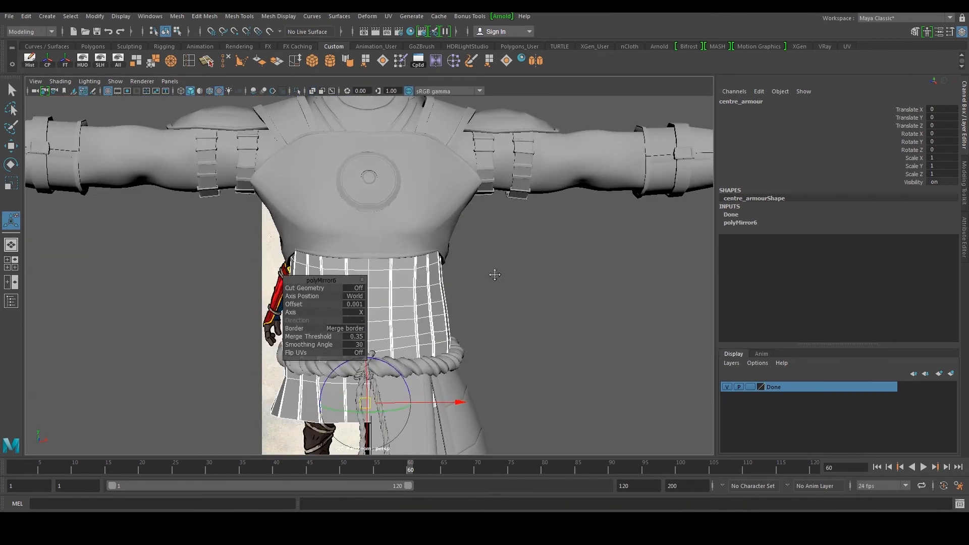
{"action": "left_click", "coordinate": [514, 285]}
{"action": "left_click", "coordinate": [412, 293]}
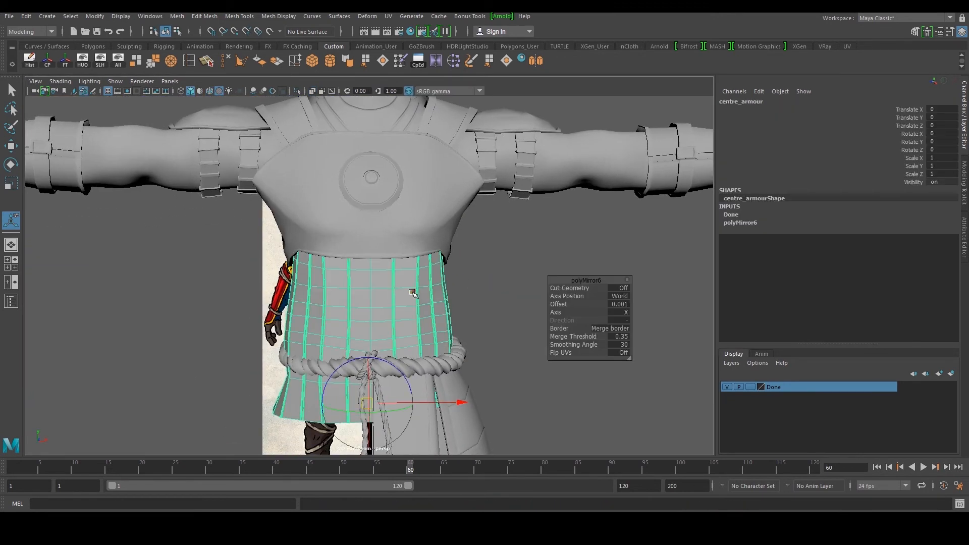
{"action": "left_click", "coordinate": [83, 60]}
{"action": "left_click_drag", "start_coordinate": [359, 207], "coordinate": [287, 282], "text": "alt"}
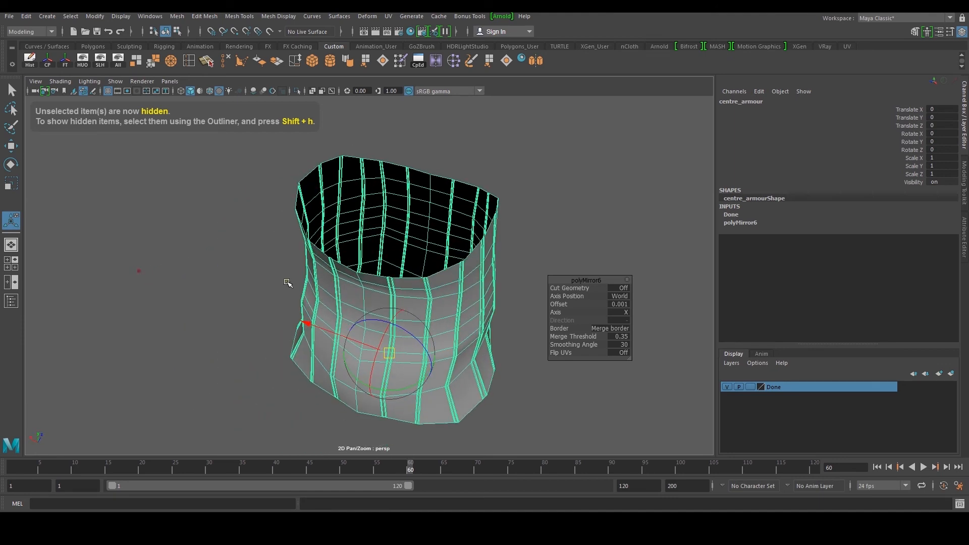
{"action": "left_click_drag", "start_coordinate": [352, 198], "coordinate": [487, 195], "text": "alt"}
{"action": "left_click", "coordinate": [487, 195]}
Step: Show all hidden objects and examine how the mirrored centre armour sits below the chest armour
{"action": "left_click", "coordinate": [119, 65]}
{"action": "left_click_drag", "start_coordinate": [377, 200], "coordinate": [389, 272], "text": "alt"}
{"action": "left_click", "coordinate": [386, 261]}
{"action": "scroll", "coordinate": [390, 273], "scroll_direction": "down", "scroll_amount": 5}
{"action": "left_click", "coordinate": [460, 274]}
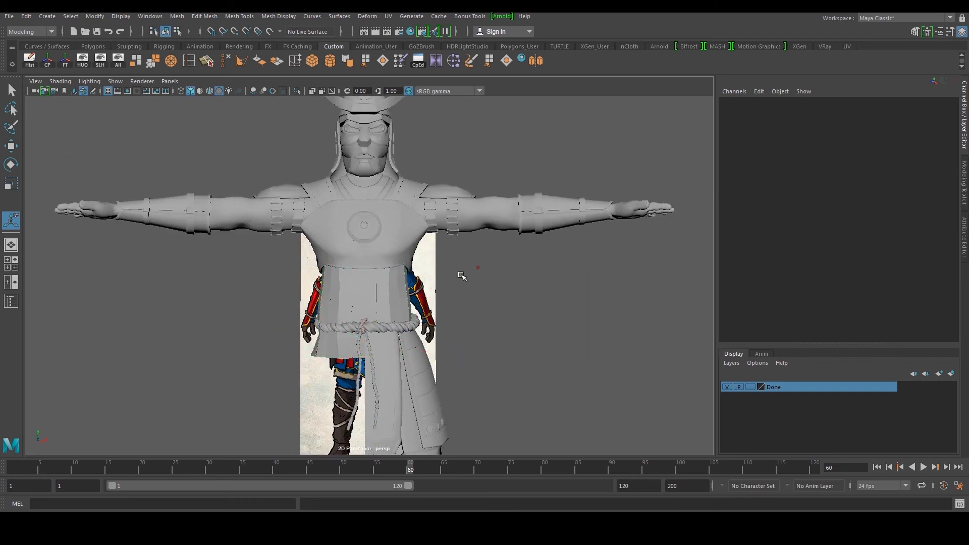
{"action": "scroll", "coordinate": [404, 298], "scroll_direction": "up", "scroll_amount": 3}
{"action": "left_click", "coordinate": [381, 306]}
{"action": "left_click", "coordinate": [435, 301]}
{"action": "left_click_drag", "start_coordinate": [435, 301], "coordinate": [415, 303], "text": "alt"}
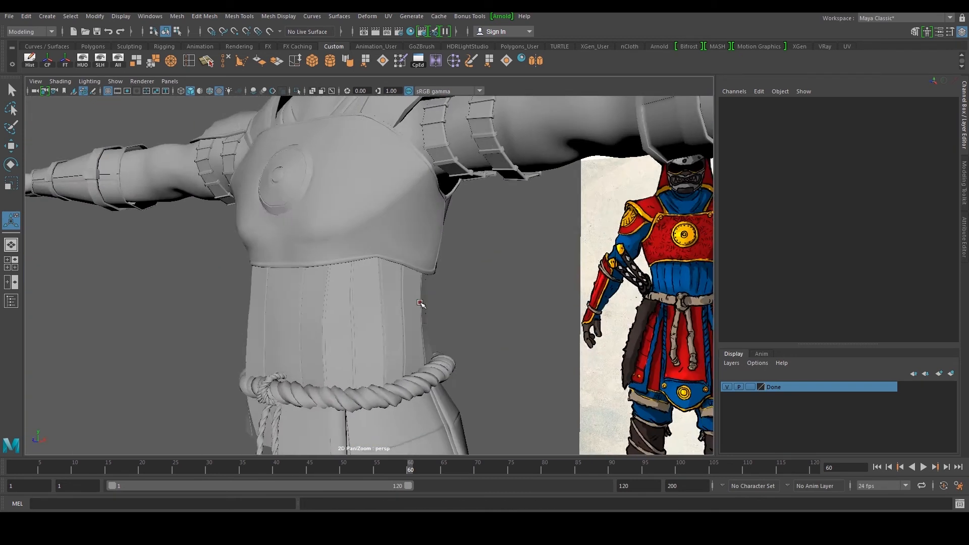
Step: Examine the side skirting panel below the rope belt and select the half front skirting panel
{"action": "scroll", "coordinate": [411, 311], "scroll_direction": "down", "scroll_amount": 4}
{"action": "left_click", "coordinate": [371, 340]}
{"action": "left_click_drag", "start_coordinate": [371, 340], "coordinate": [406, 354], "text": "alt"}
{"action": "middle_click_drag", "start_coordinate": [406, 355], "coordinate": [348, 303], "text": "alt"}
{"action": "key", "text": "w"}
{"action": "left_click_drag", "start_coordinate": [343, 306], "coordinate": [223, 314], "text": "alt"}
{"action": "left_click", "coordinate": [401, 315]}
{"action": "left_click_drag", "start_coordinate": [401, 314], "coordinate": [365, 330], "text": "alt"}
{"action": "scroll", "coordinate": [389, 349], "scroll_direction": "up", "scroll_amount": 3}
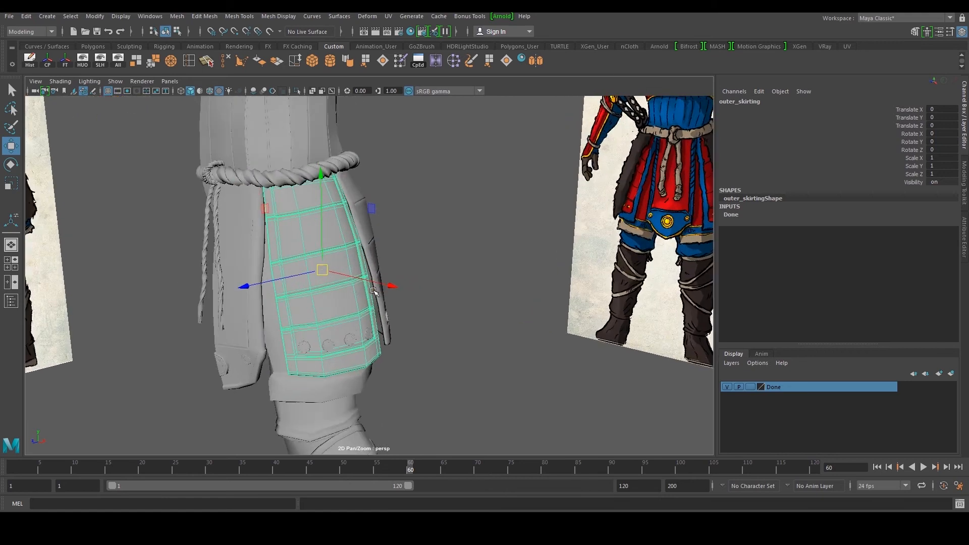
{"action": "scroll", "coordinate": [226, 345], "scroll_direction": "down", "scroll_amount": 5}
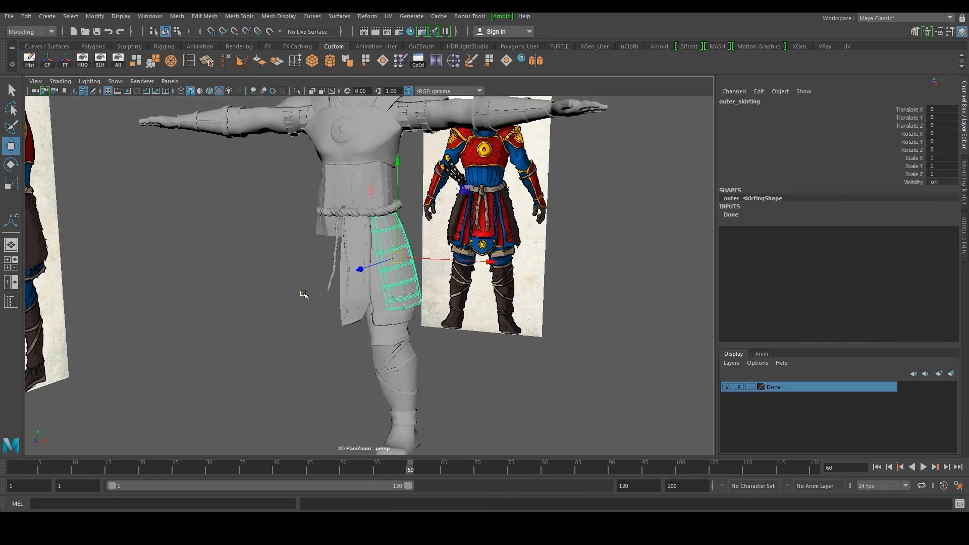
{"action": "left_click_drag", "start_coordinate": [306, 274], "coordinate": [340, 284], "text": "alt"}
{"action": "left_click", "coordinate": [339, 283]}
{"action": "scroll", "coordinate": [370, 283], "scroll_direction": "up", "scroll_amount": 5}
{"action": "left_click", "coordinate": [357, 271]}
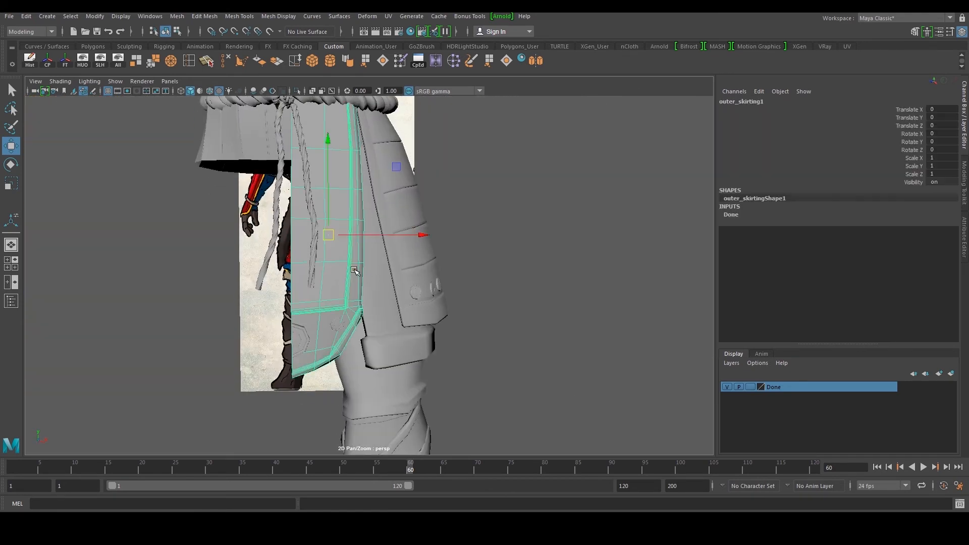
Step: Select the front skirting panel's centre-edge vertices in the front view and move them along X onto the centre line
{"action": "scroll", "coordinate": [358, 264], "scroll_direction": "down", "scroll_amount": 3}
{"action": "middle_click_drag", "start_coordinate": [358, 262], "coordinate": [362, 300], "text": "alt"}
{"action": "key", "text": "space"}
{"action": "key", "text": "space"}
{"action": "middle_click_drag", "start_coordinate": [261, 329], "coordinate": [247, 187], "text": "alt"}
{"action": "middle_click_drag", "start_coordinate": [535, 434], "coordinate": [493, 263], "text": "alt"}
{"action": "scroll", "coordinate": [494, 263], "scroll_direction": "up", "scroll_amount": 2}
{"action": "right_click_drag", "start_coordinate": [482, 248], "coordinate": [427, 241], "text": "alt"}
{"action": "right_click_drag", "start_coordinate": [352, 176], "coordinate": [311, 170]}
{"action": "left_click_drag", "start_coordinate": [330, 357], "coordinate": [331, 356]}
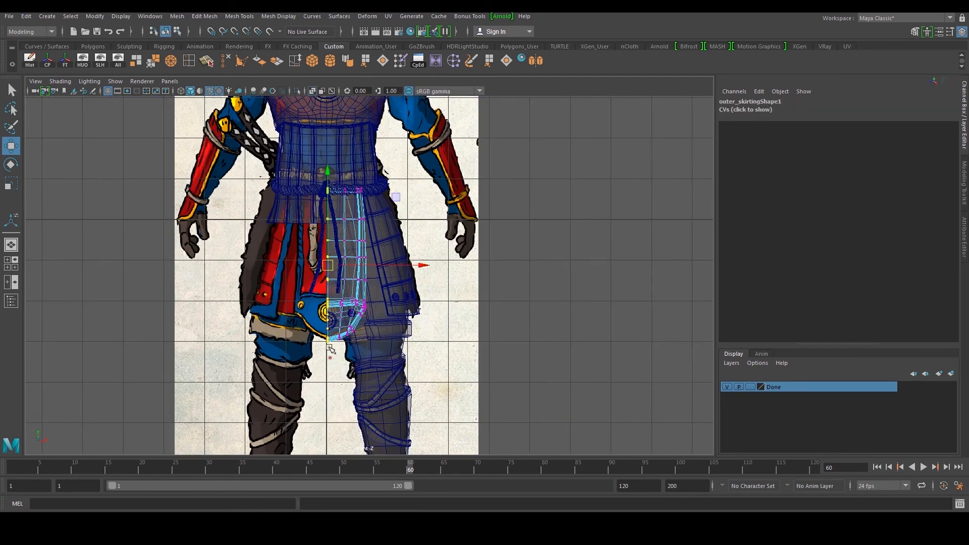
{"action": "scroll", "coordinate": [329, 338], "scroll_direction": "up", "scroll_amount": 5}
{"action": "middle_click_drag", "start_coordinate": [320, 317], "coordinate": [351, 321], "text": "alt"}
{"action": "scroll", "coordinate": [351, 321], "scroll_direction": "up", "scroll_amount": 1}
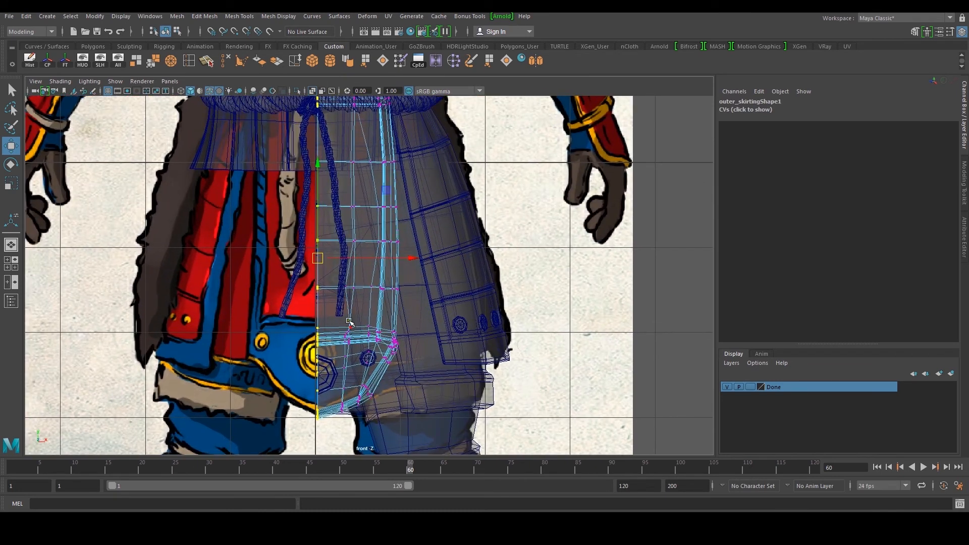
{"action": "key", "text": "w"}
{"action": "scroll", "coordinate": [341, 273], "scroll_direction": "up", "scroll_amount": 1}
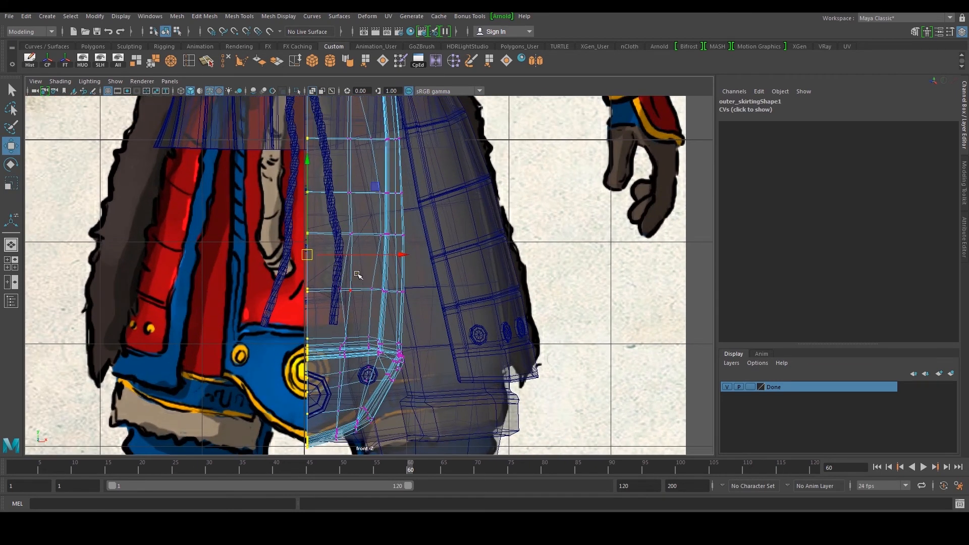
{"action": "left_click_drag", "start_coordinate": [377, 256], "coordinate": [323, 269]}
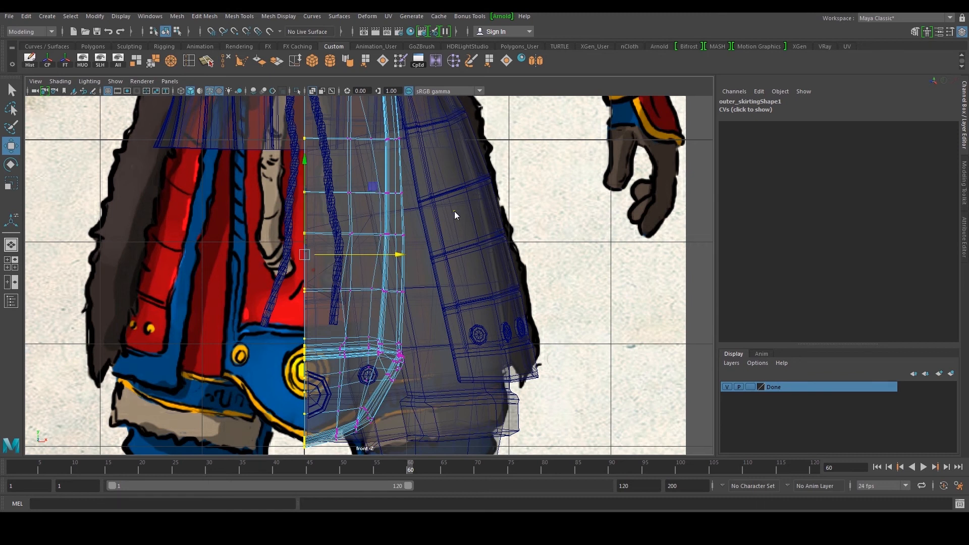
Step: Return the front skirting panel to object mode in the perspective view and mirror it across the X axis
{"action": "key", "text": "space"}
{"action": "key", "text": "space"}
{"action": "right_click_drag", "start_coordinate": [313, 303], "coordinate": [328, 348], "text": "alt"}
{"action": "middle_click_drag", "start_coordinate": [328, 349], "coordinate": [411, 275], "text": "alt"}
{"action": "right_click_drag", "start_coordinate": [411, 274], "coordinate": [428, 326], "text": "alt"}
{"action": "mouse_move", "coordinate": [428, 326]}
{"action": "left_mouse_down", "text": "alt"}
{"action": "mouse_move", "coordinate": [469, 335]}
{"action": "mouse_move", "coordinate": [414, 323]}
{"action": "left_mouse_up", "text": "alt"}
{"action": "right_click_drag", "start_coordinate": [381, 232], "coordinate": [450, 177]}
{"action": "left_click", "coordinate": [554, 195]}
{"action": "left_click", "coordinate": [411, 213]}
{"action": "middle_click_drag", "start_coordinate": [405, 220], "coordinate": [396, 306], "text": "alt"}
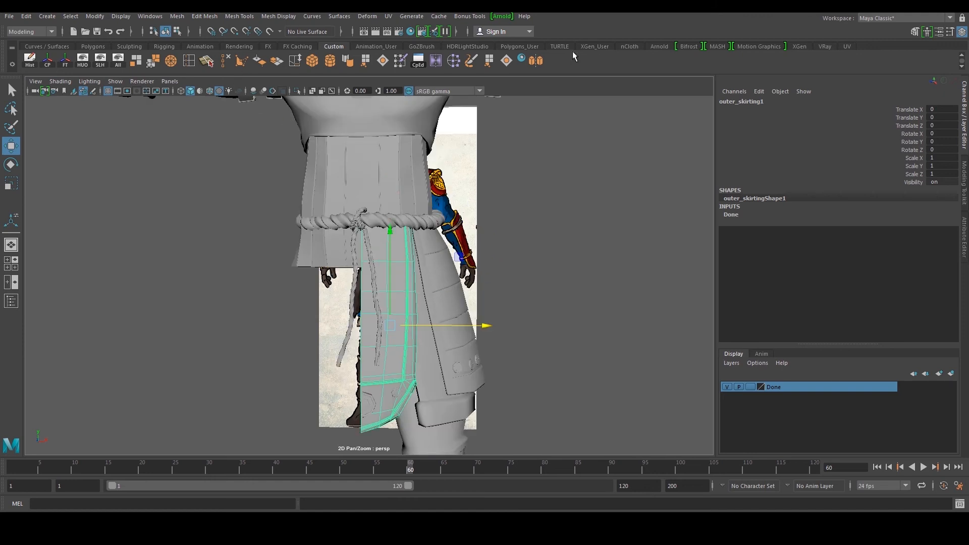
{"action": "left_click", "coordinate": [538, 63]}
Step: Hide everything except the front skirting panel and examine its mirrored seam with smooth display turned on
{"action": "left_click_drag", "start_coordinate": [515, 210], "coordinate": [463, 183], "text": "alt"}
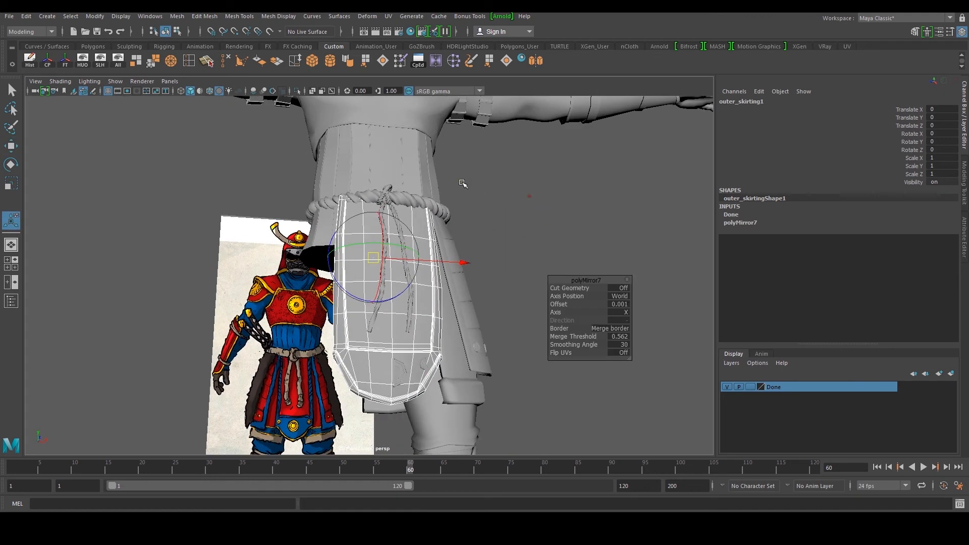
{"action": "left_click", "coordinate": [82, 65]}
{"action": "left_click_drag", "start_coordinate": [392, 199], "coordinate": [427, 172], "text": "alt"}
{"action": "key", "text": "q"}
{"action": "left_click", "coordinate": [495, 126]}
{"action": "left_click", "coordinate": [433, 182]}
{"action": "key", "text": "1"}
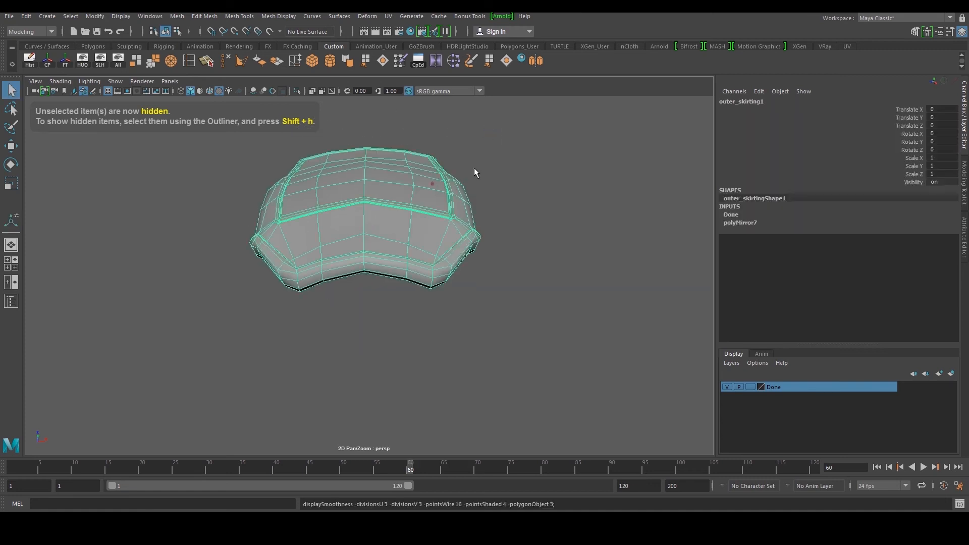
{"action": "key", "text": "3"}
{"action": "left_click", "coordinate": [509, 155]}
{"action": "left_click_drag", "start_coordinate": [509, 155], "coordinate": [462, 328], "text": "alt"}
{"action": "left_click", "coordinate": [288, 264]}
{"action": "scroll", "coordinate": [283, 255], "scroll_direction": "down", "scroll_amount": 3}
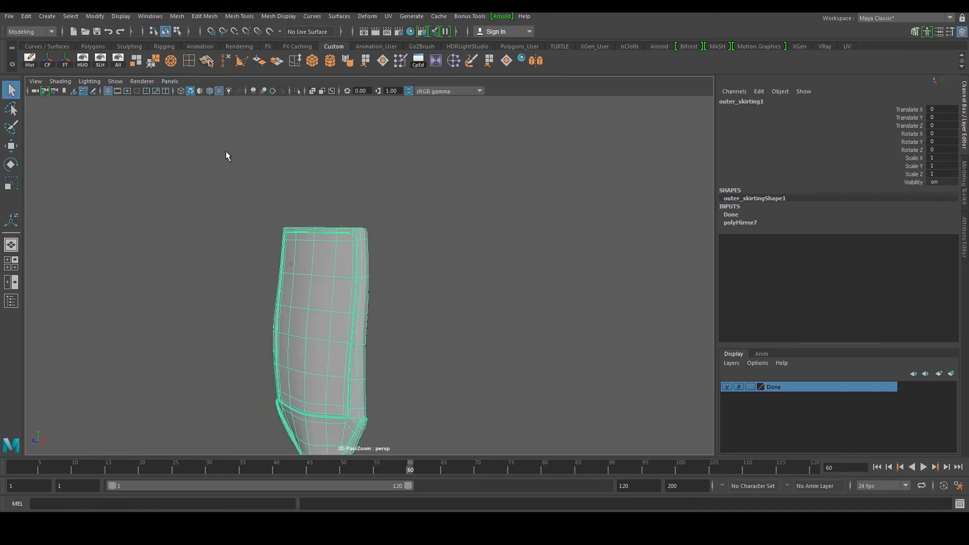
Step: Show all hidden objects, select the half back skirting and open the front view
{"action": "left_click", "coordinate": [115, 64]}
{"action": "left_click_drag", "start_coordinate": [267, 208], "coordinate": [397, 302], "text": "alt"}
{"action": "left_click", "coordinate": [494, 235]}
{"action": "scroll", "coordinate": [494, 237], "scroll_direction": "down", "scroll_amount": 5}
{"action": "left_click", "coordinate": [391, 300]}
{"action": "left_click_drag", "start_coordinate": [495, 294], "coordinate": [425, 305], "text": "alt"}
{"action": "middle_click_drag", "start_coordinate": [424, 305], "coordinate": [418, 245], "text": "alt"}
{"action": "scroll", "coordinate": [418, 244], "scroll_direction": "up", "scroll_amount": 3}
{"action": "mouse_move", "coordinate": [419, 245]}
{"action": "left_mouse_down", "text": "alt"}
{"action": "mouse_move", "coordinate": [453, 249]}
{"action": "mouse_move", "coordinate": [483, 236]}
{"action": "mouse_move", "coordinate": [480, 205]}
{"action": "mouse_move", "coordinate": [426, 253]}
{"action": "mouse_move", "coordinate": [368, 232]}
{"action": "mouse_move", "coordinate": [431, 253]}
{"action": "left_mouse_up", "text": "alt"}
{"action": "left_click", "coordinate": [464, 241]}
{"action": "key", "text": "space"}
{"action": "key", "text": "space"}
{"action": "key", "text": "f"}
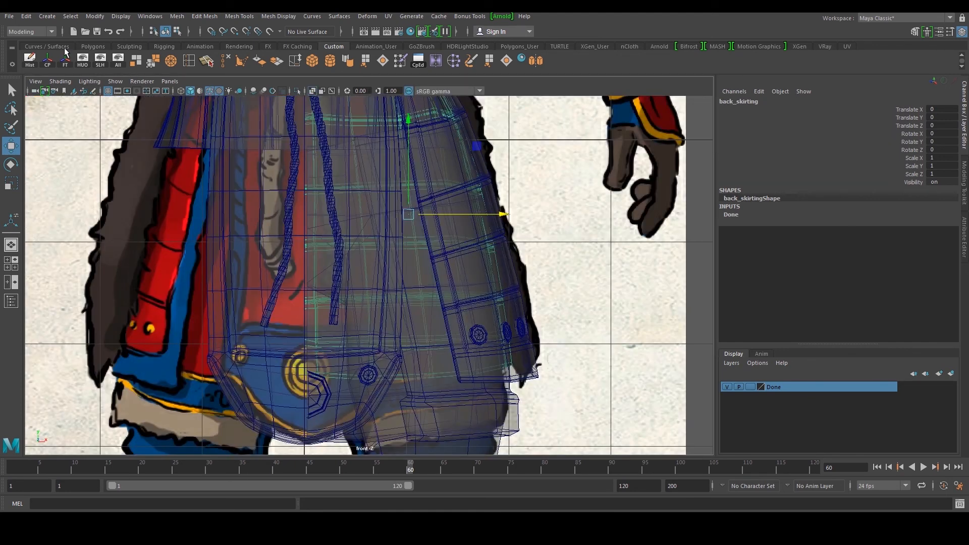
Step: Hide everything except the back skirting and select its centre-edge vertices for scaling along X
{"action": "key", "text": "alt+h"}
{"action": "key", "text": "F9"}
{"action": "middle_click_drag", "start_coordinate": [297, 199], "coordinate": [314, 271], "text": "alt"}
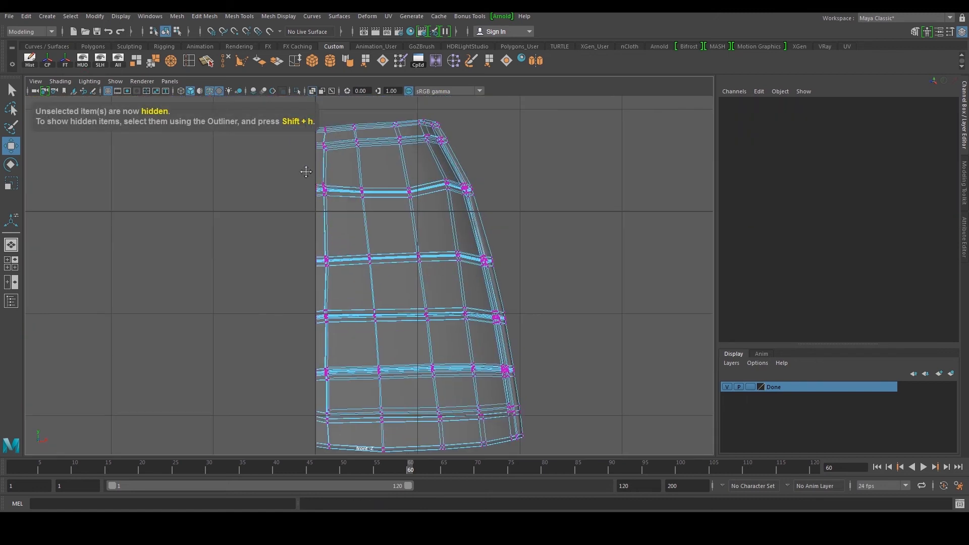
{"action": "middle_click_drag", "start_coordinate": [307, 171], "coordinate": [326, 207], "text": "alt"}
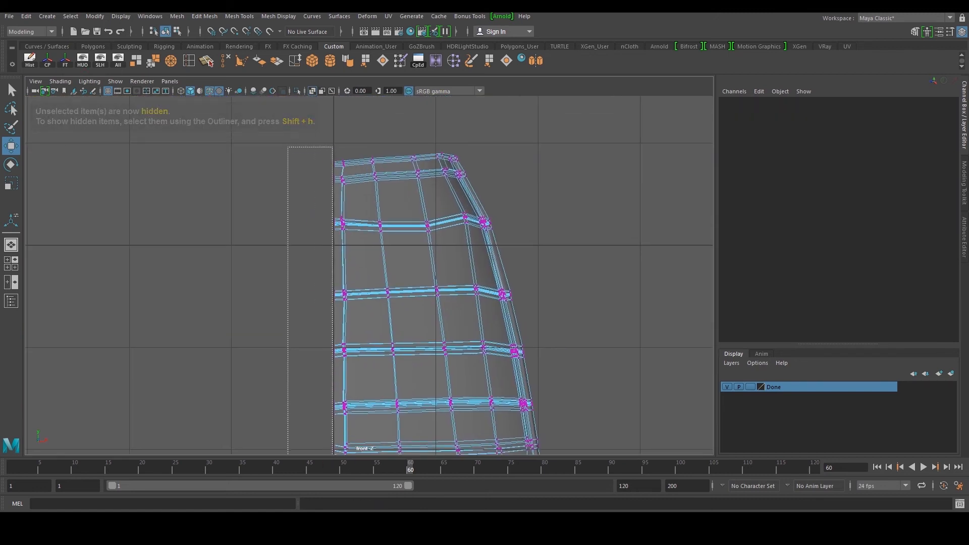
{"action": "left_click_drag", "start_coordinate": [335, 454], "coordinate": [337, 455]}
{"action": "middle_click_drag", "start_coordinate": [356, 436], "coordinate": [365, 347], "text": "alt"}
{"action": "middle_click_drag", "start_coordinate": [376, 236], "coordinate": [368, 290], "text": "alt"}
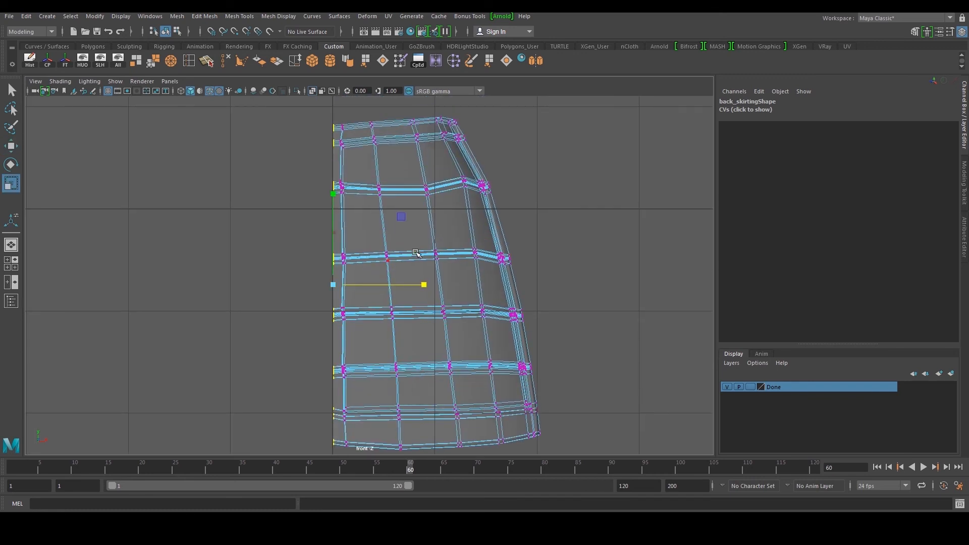
Step: Return the back skirting to object mode in the perspective view and mirror it across the X axis
{"action": "key", "text": "space"}
{"action": "key", "text": "space"}
{"action": "key", "text": "F8"}
{"action": "left_click", "coordinate": [456, 169]}
{"action": "left_click", "coordinate": [376, 197]}
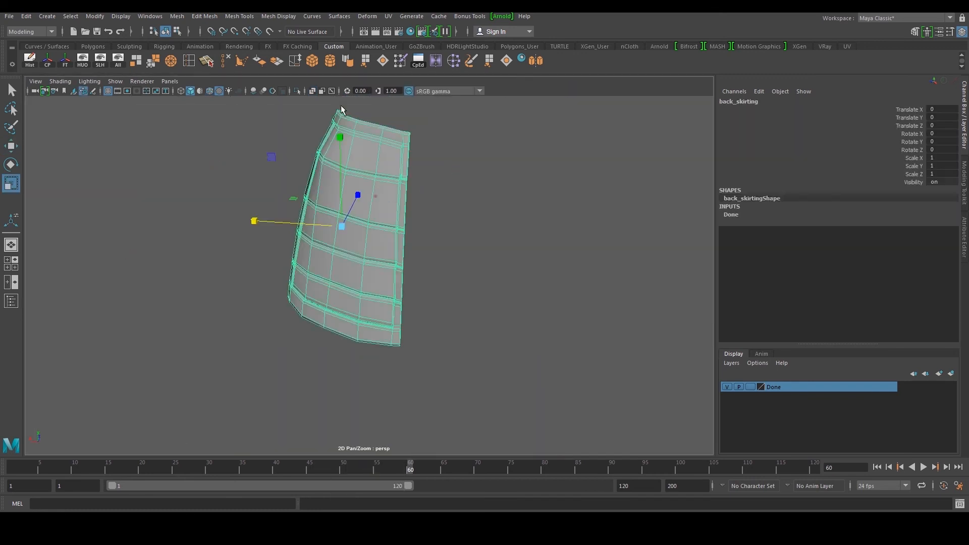
{"action": "left_click", "coordinate": [533, 60]}
Step: Turn on smooth display for the back skirting and examine its mirrored centre seam
{"action": "right_click_drag", "start_coordinate": [497, 141], "coordinate": [583, 165], "text": "alt"}
{"action": "left_click", "coordinate": [659, 158]}
{"action": "left_click", "coordinate": [440, 224]}
{"action": "key", "text": "3"}
{"action": "left_click", "coordinate": [621, 179]}
{"action": "left_click_drag", "start_coordinate": [621, 179], "coordinate": [379, 233], "text": "alt"}
{"action": "middle_click_drag", "start_coordinate": [380, 232], "coordinate": [382, 348], "text": "alt"}
{"action": "left_click_drag", "start_coordinate": [382, 348], "coordinate": [491, 265], "text": "alt"}
Step: Show all hidden objects, select the half coin on the front skirting panel and open the front view
{"action": "left_click", "coordinate": [120, 62]}
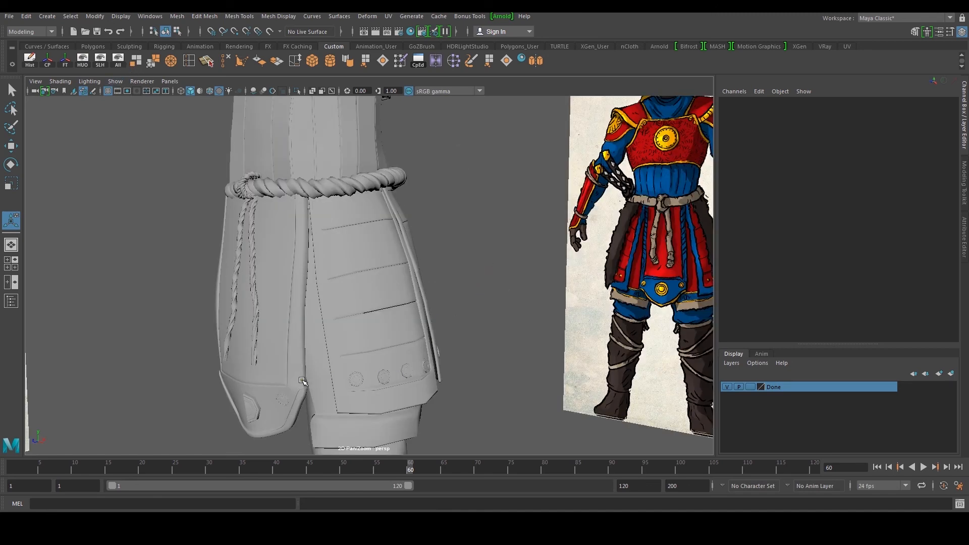
{"action": "left_click_drag", "start_coordinate": [302, 380], "coordinate": [305, 325], "text": "alt"}
{"action": "left_click", "coordinate": [304, 326]}
{"action": "key", "text": "w"}
{"action": "key", "text": "space"}
{"action": "key", "text": "space"}
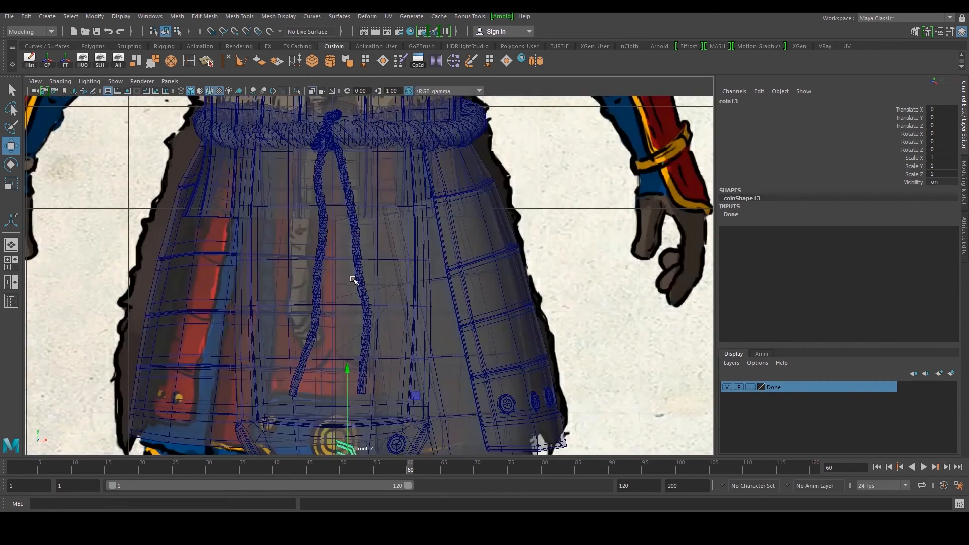
Step: Select the half coin's centre-edge vertices and move them along X onto the centre line
{"action": "scroll", "coordinate": [354, 279], "scroll_direction": "up", "scroll_amount": 4}
{"action": "middle_click_drag", "start_coordinate": [324, 329], "coordinate": [361, 249], "text": "alt"}
{"action": "scroll", "coordinate": [361, 249], "scroll_direction": "up", "scroll_amount": 2}
{"action": "right_click_drag", "start_coordinate": [331, 242], "coordinate": [282, 235]}
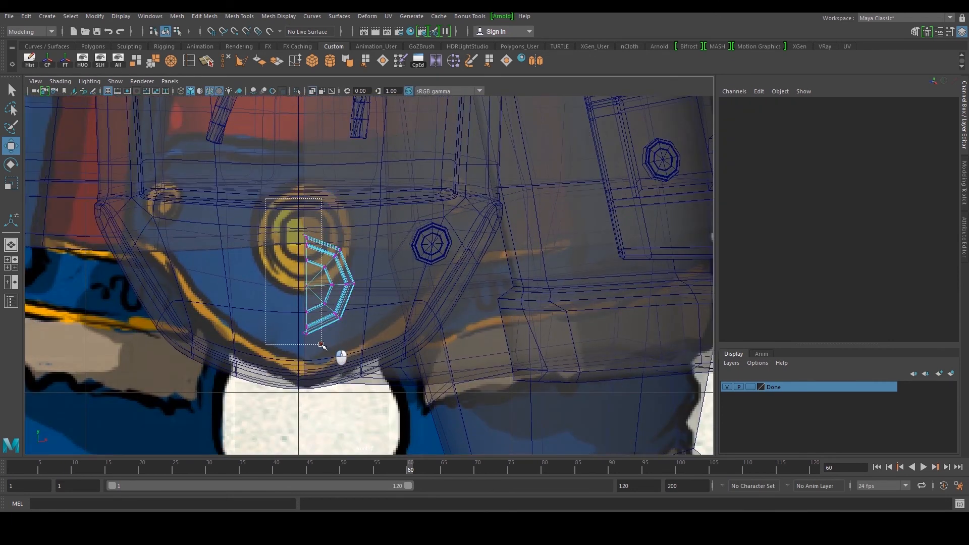
{"action": "left_click_drag", "start_coordinate": [310, 346], "coordinate": [295, 225]}
{"action": "scroll", "coordinate": [314, 316], "scroll_direction": "up", "scroll_amount": 3}
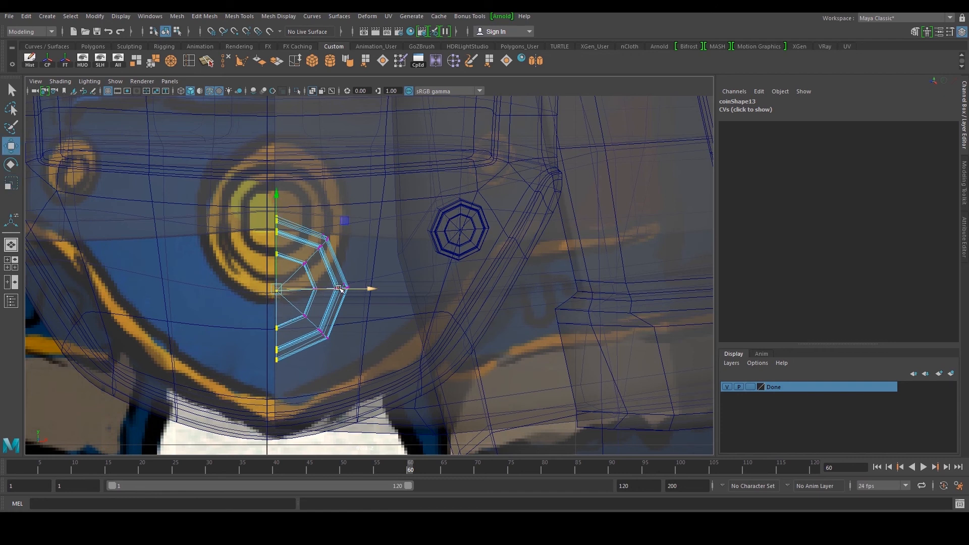
Step: Return to the perspective view, reselect the half coin as an object and mirror it across the X axis
{"action": "key", "text": "space"}
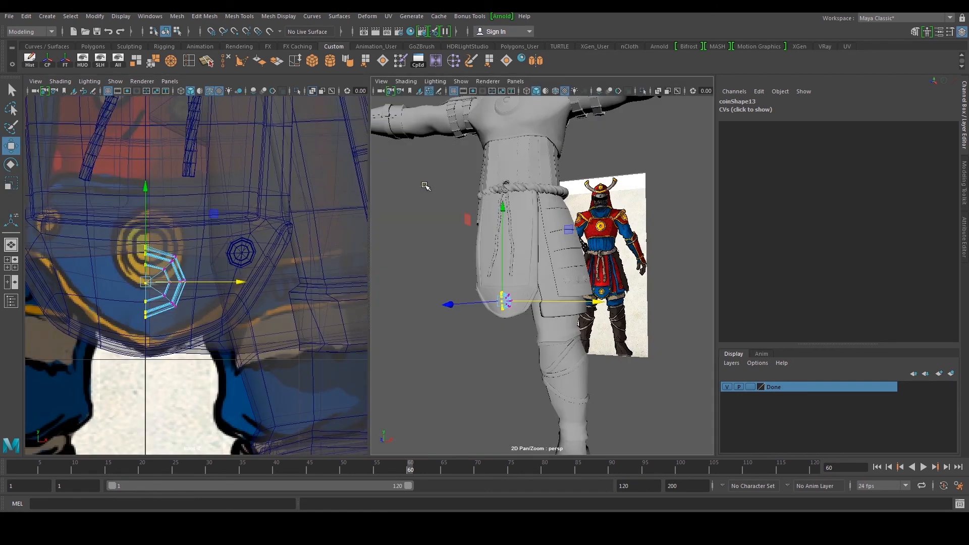
{"action": "key", "text": "space"}
{"action": "left_click_drag", "start_coordinate": [383, 242], "coordinate": [350, 261], "text": "alt"}
{"action": "left_click", "coordinate": [352, 261]}
{"action": "left_click_drag", "start_coordinate": [441, 276], "coordinate": [268, 294], "text": "alt"}
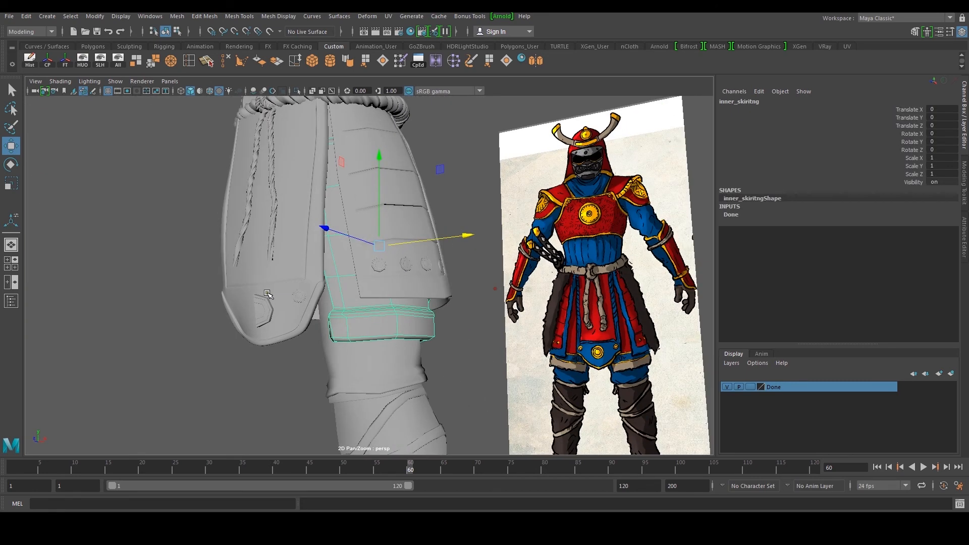
{"action": "left_click", "coordinate": [535, 60]}
Step: Hide everything except the coin and examine its mirrored shape and open back with smooth display turned on
{"action": "left_click_drag", "start_coordinate": [238, 217], "coordinate": [293, 208], "text": "alt"}
{"action": "right_click_drag", "start_coordinate": [283, 207], "coordinate": [322, 205], "text": "alt"}
{"action": "middle_click_drag", "start_coordinate": [322, 205], "coordinate": [349, 245], "text": "alt"}
{"action": "left_click", "coordinate": [84, 62]}
{"action": "left_click", "coordinate": [307, 208]}
{"action": "left_click", "coordinate": [323, 270]}
{"action": "key", "text": "3"}
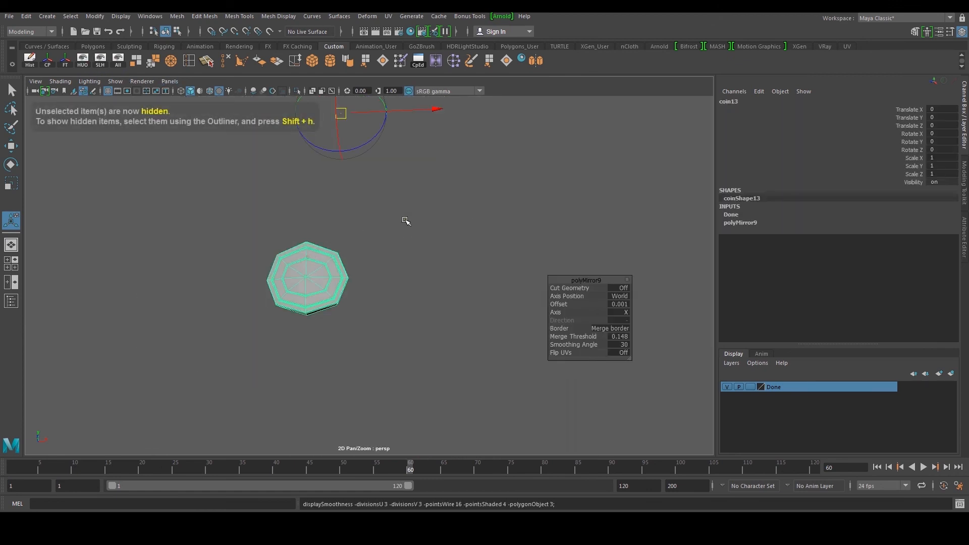
{"action": "left_click", "coordinate": [405, 224]}
{"action": "right_click_drag", "start_coordinate": [363, 227], "coordinate": [381, 235], "text": "alt"}
{"action": "left_click_drag", "start_coordinate": [381, 235], "coordinate": [311, 249], "text": "alt"}
{"action": "middle_click_drag", "start_coordinate": [368, 207], "coordinate": [410, 183], "text": "alt"}
{"action": "left_click_drag", "start_coordinate": [347, 220], "coordinate": [216, 248], "text": "alt"}
{"action": "left_click", "coordinate": [206, 298]}
{"action": "left_click_drag", "start_coordinate": [162, 280], "coordinate": [343, 252], "text": "alt"}
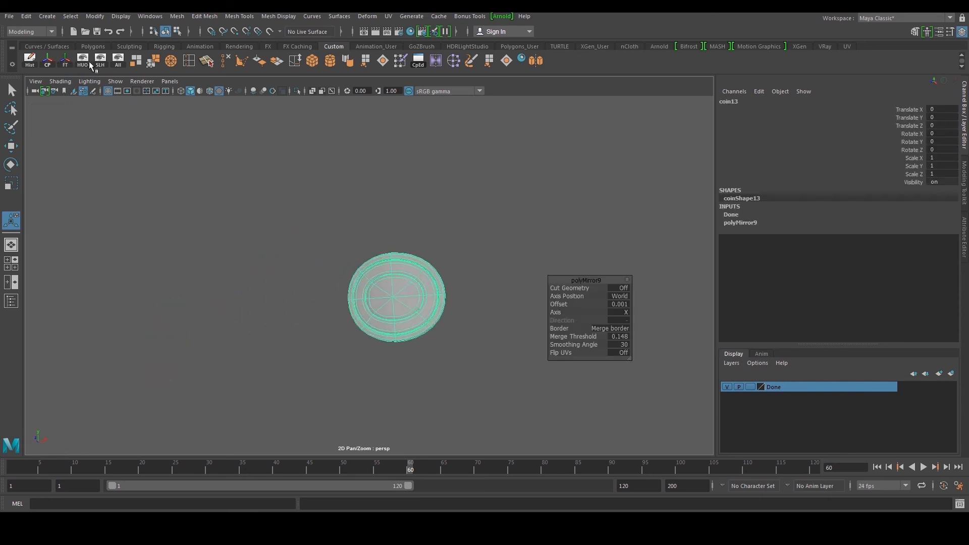
Step: Show all hidden objects and select the inner skirting mesh on the character's lower body
{"action": "left_click", "coordinate": [100, 61]}
{"action": "right_click_drag", "start_coordinate": [303, 207], "coordinate": [402, 256], "text": "alt"}
{"action": "key", "text": "w"}
{"action": "left_click_drag", "start_coordinate": [403, 255], "coordinate": [386, 259], "text": "alt"}
{"action": "right_click_drag", "start_coordinate": [386, 259], "coordinate": [222, 200], "text": "alt"}
{"action": "left_click_drag", "start_coordinate": [222, 200], "coordinate": [174, 191], "text": "alt"}
{"action": "left_click", "coordinate": [431, 315]}
{"action": "left_click_drag", "start_coordinate": [353, 320], "coordinate": [391, 292], "text": "alt"}
Step: Hide everything except the inner skirting, check its edge in the front view and return to object mode in the perspective view
{"action": "key", "text": "space"}
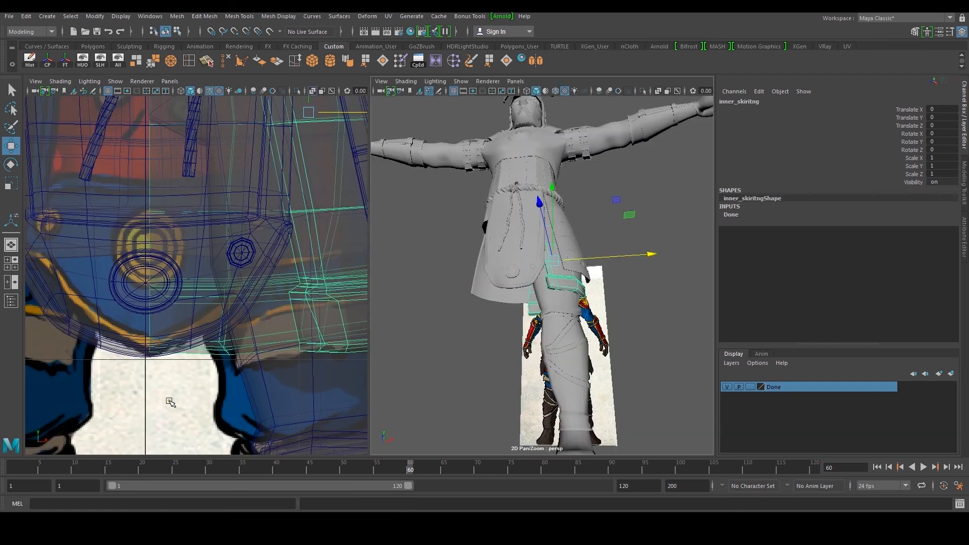
{"action": "key", "text": "space"}
{"action": "left_click", "coordinate": [82, 61]}
{"action": "left_click_drag", "start_coordinate": [317, 144], "coordinate": [357, 373]}
{"action": "scroll", "coordinate": [371, 338], "scroll_direction": "up", "scroll_amount": 2}
{"action": "key", "text": "space"}
{"action": "key", "text": "space"}
{"action": "right_click_drag", "start_coordinate": [396, 238], "coordinate": [407, 221]}
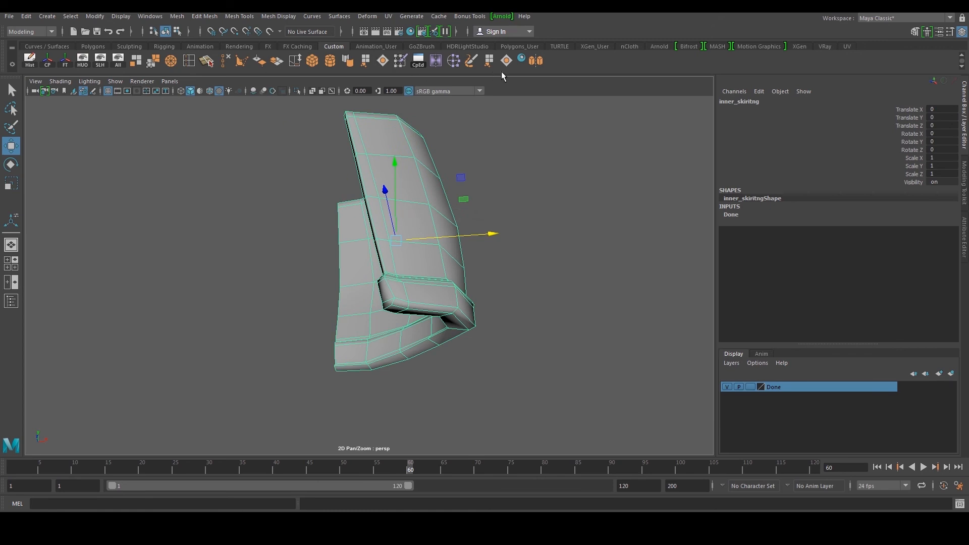
Step: Mirror the inner skirting across the X axis, turn on its smooth display and show all hidden objects
{"action": "left_click", "coordinate": [536, 61]}
{"action": "mouse_move", "coordinate": [372, 189]}
{"action": "left_mouse_down", "text": "alt"}
{"action": "mouse_move", "coordinate": [570, 217]}
{"action": "mouse_move", "coordinate": [582, 141]}
{"action": "mouse_move", "coordinate": [433, 167]}
{"action": "mouse_move", "coordinate": [498, 167]}
{"action": "mouse_move", "coordinate": [381, 201]}
{"action": "left_mouse_up", "text": "alt"}
{"action": "left_click", "coordinate": [498, 167]}
{"action": "left_click", "coordinate": [379, 200]}
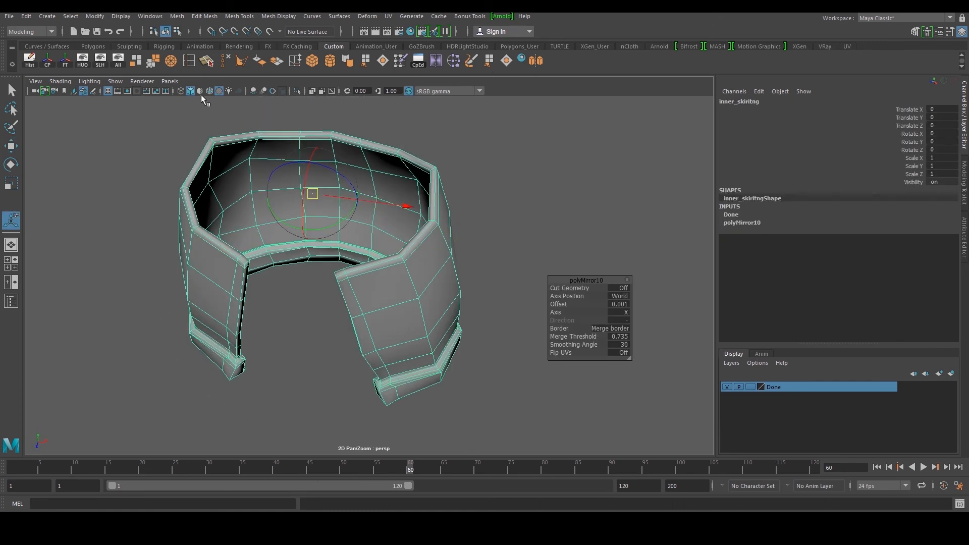
{"action": "key", "text": "3"}
{"action": "left_click", "coordinate": [489, 147]}
{"action": "left_click_drag", "start_coordinate": [489, 147], "coordinate": [414, 161], "text": "alt"}
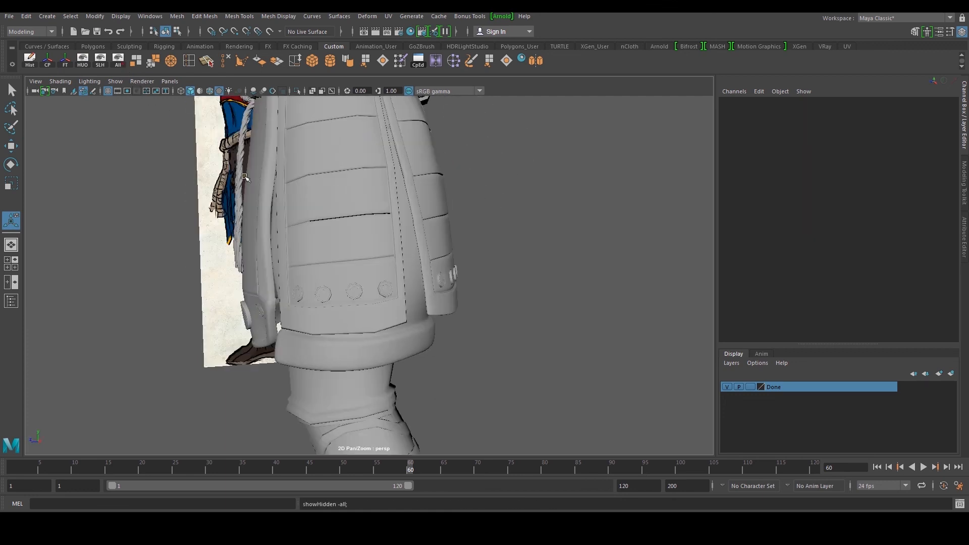
Step: Select the segmented outer skirting panel on the character's side together with the coins along its lower edge
{"action": "left_click_drag", "start_coordinate": [354, 217], "coordinate": [421, 218], "text": "alt"}
{"action": "left_click_drag", "start_coordinate": [408, 252], "coordinate": [346, 271], "text": "alt"}
{"action": "left_click", "coordinate": [347, 271]}
{"action": "left_click_drag", "start_coordinate": [475, 242], "coordinate": [451, 286], "text": "alt"}
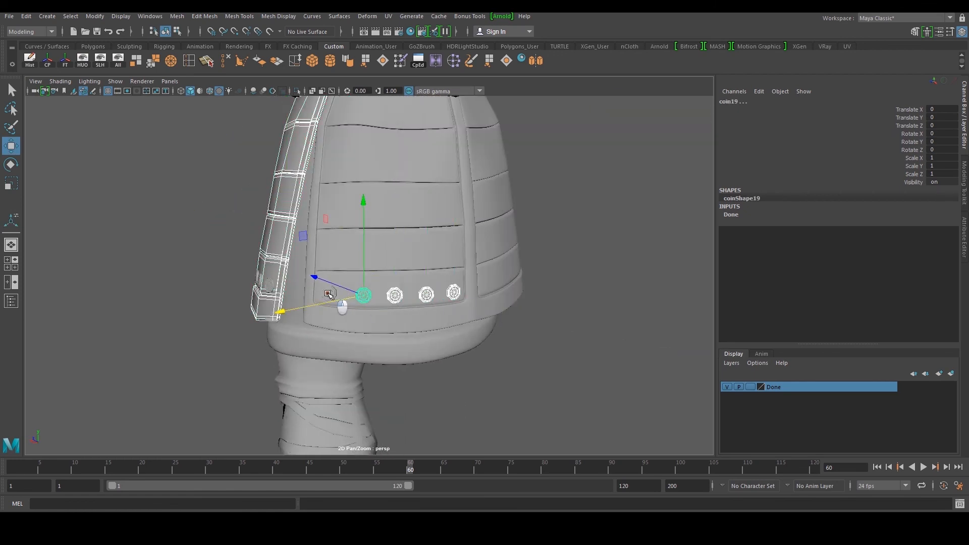
{"action": "left_click", "coordinate": [268, 286], "text": "shift"}
{"action": "left_click_drag", "start_coordinate": [268, 286], "coordinate": [331, 284], "text": "alt"}
{"action": "right_click_drag", "start_coordinate": [330, 284], "coordinate": [378, 293], "text": "alt"}
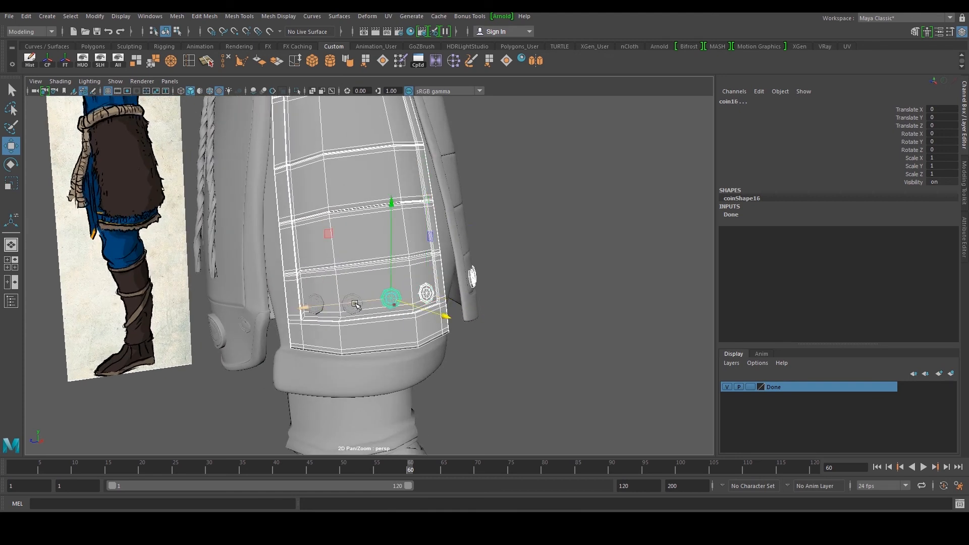
{"action": "left_click_drag", "start_coordinate": [321, 314], "coordinate": [251, 320], "text": "alt"}
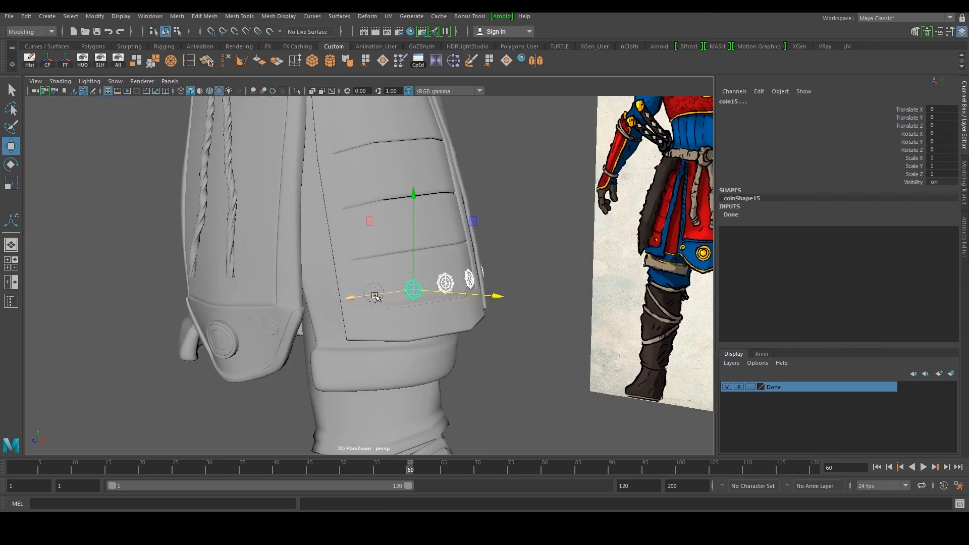
Step: Add the small coin beside the large front skirting coin to the selection of outer skirting and coins
{"action": "left_click", "coordinate": [271, 326], "text": "shift"}
{"action": "left_click_drag", "start_coordinate": [272, 327], "coordinate": [354, 316], "text": "alt"}
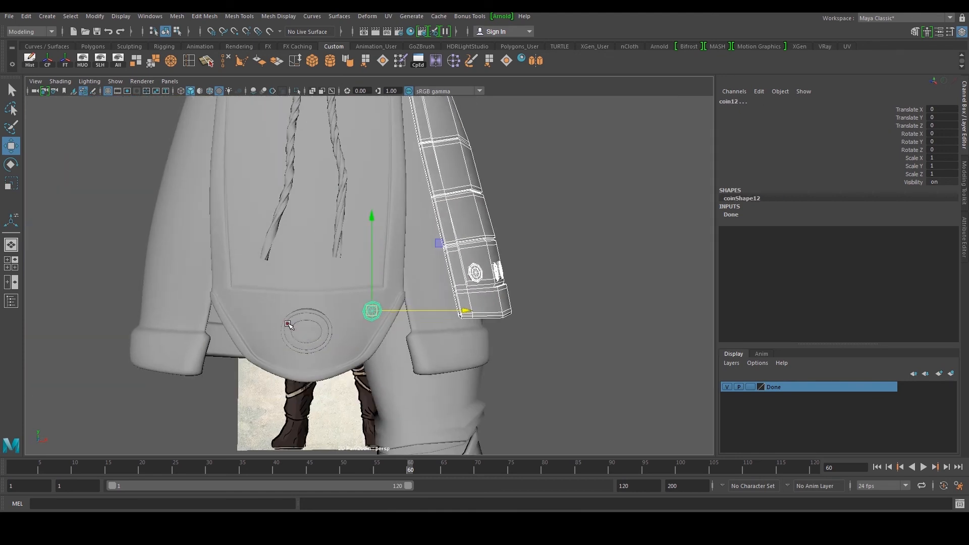
{"action": "right_click_drag", "start_coordinate": [384, 303], "coordinate": [366, 267], "text": "alt"}
{"action": "left_click_drag", "start_coordinate": [365, 268], "coordinate": [298, 303], "text": "alt"}
{"action": "right_click_drag", "start_coordinate": [510, 298], "coordinate": [465, 285], "text": "alt"}
{"action": "left_click_drag", "start_coordinate": [465, 285], "coordinate": [414, 277], "text": "alt"}
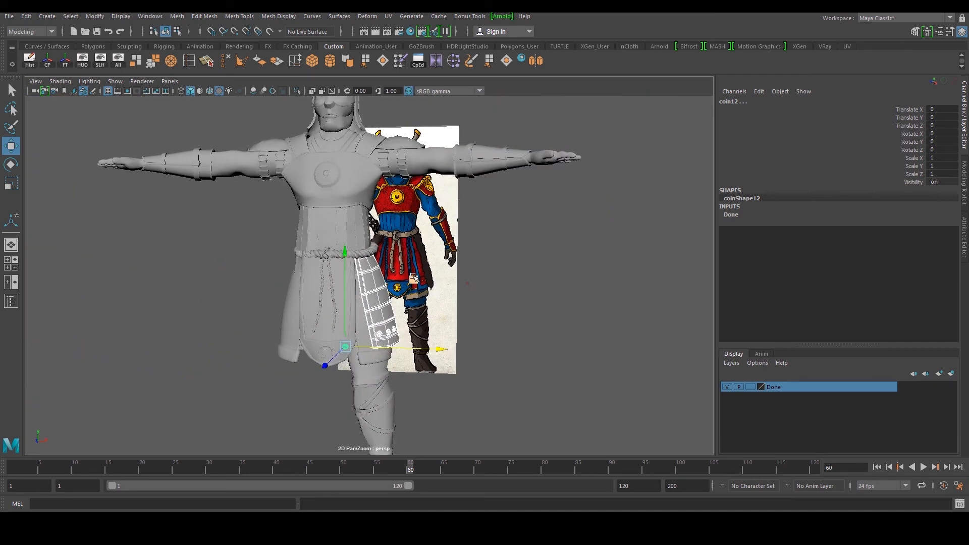
Step: Group the selected outer skirting and coins, duplicate the group and set the duplicate's Scale X to -1
{"action": "key", "text": "ctrl+g"}
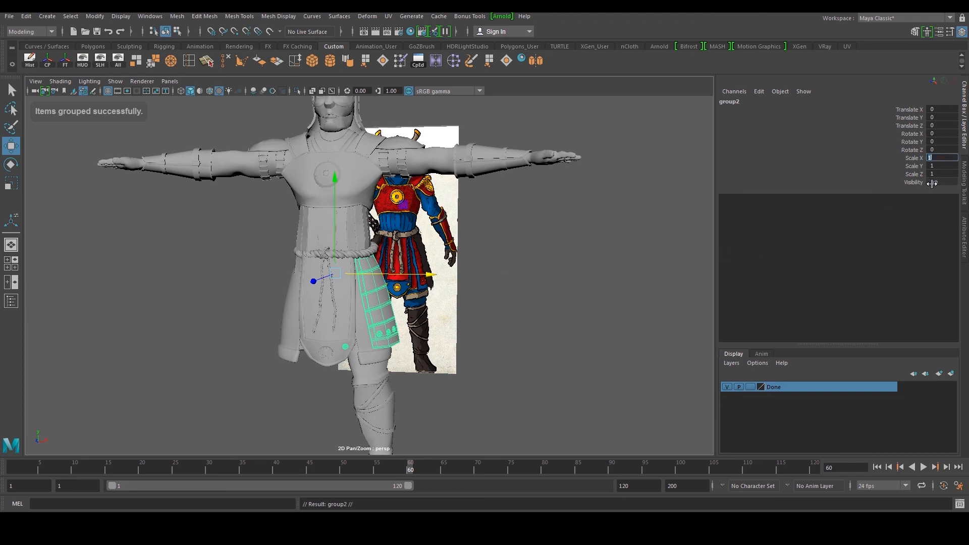
{"action": "left_click", "coordinate": [569, 329]}
{"action": "left_click_drag", "start_coordinate": [569, 328], "coordinate": [420, 321], "text": "alt"}
{"action": "key", "text": "ctrl+z"}
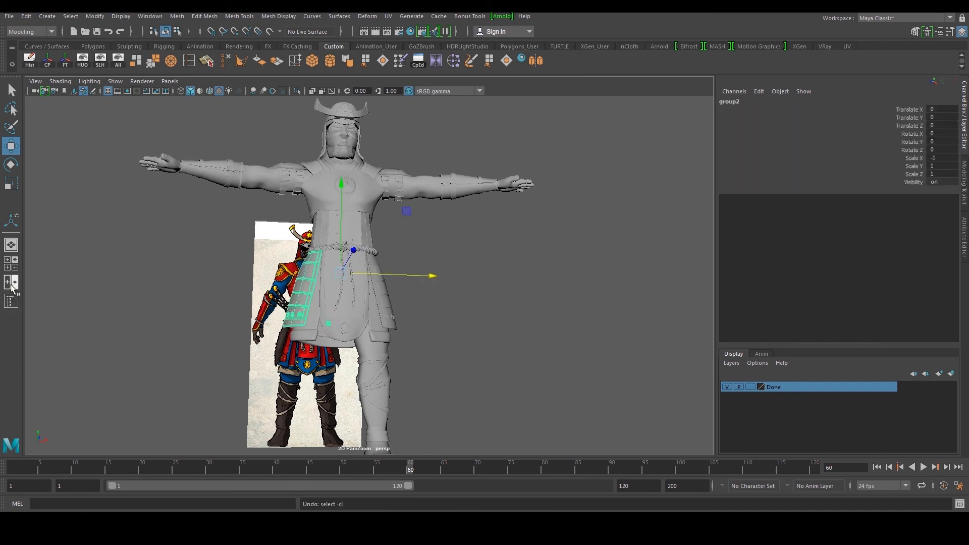
Step: Select group1 and group2 in the Outliner, ungroup both skirting groups and clear the selection
{"action": "left_click", "coordinate": [11, 301]}
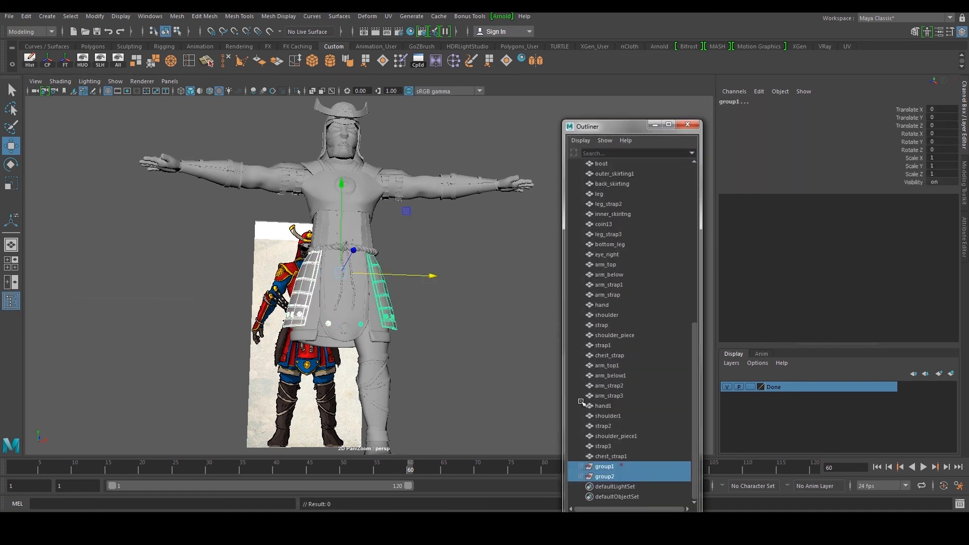
{"action": "left_click", "coordinate": [26, 16]}
{"action": "left_click", "coordinate": [60, 222]}
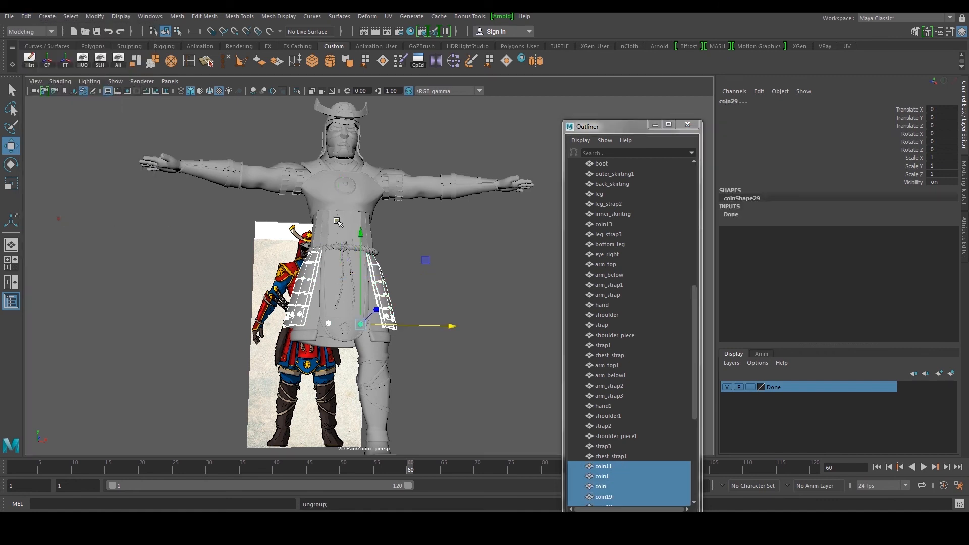
{"action": "left_click", "coordinate": [694, 126]}
{"action": "left_click", "coordinate": [501, 234]}
{"action": "left_click_drag", "start_coordinate": [447, 308], "coordinate": [426, 316], "text": "alt"}
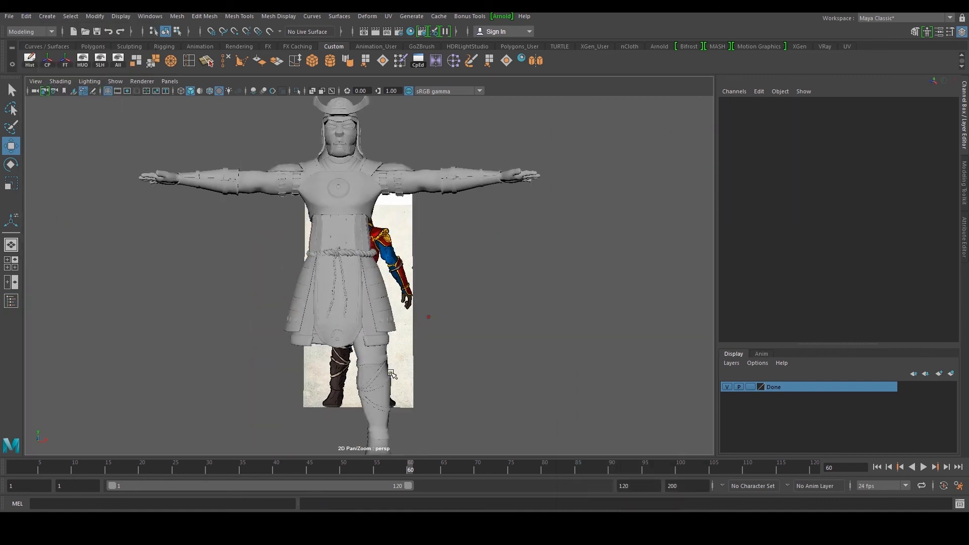
Step: Group the lower leg, boot and leg strap meshes, duplicate the group and set the duplicate's Scale X to -1
{"action": "middle_click_drag", "start_coordinate": [399, 346], "coordinate": [394, 286], "text": "alt"}
{"action": "left_click_drag", "start_coordinate": [393, 285], "coordinate": [386, 306], "text": "alt"}
{"action": "left_click_drag", "start_coordinate": [352, 418], "coordinate": [362, 363]}
{"action": "mouse_move", "coordinate": [395, 290]}
{"action": "left_mouse_down"}
{"action": "mouse_move", "coordinate": [323, 303]}
{"action": "mouse_move", "coordinate": [210, 287]}
{"action": "mouse_move", "coordinate": [412, 281]}
{"action": "left_mouse_up"}
{"action": "key", "text": "ctrl+g"}
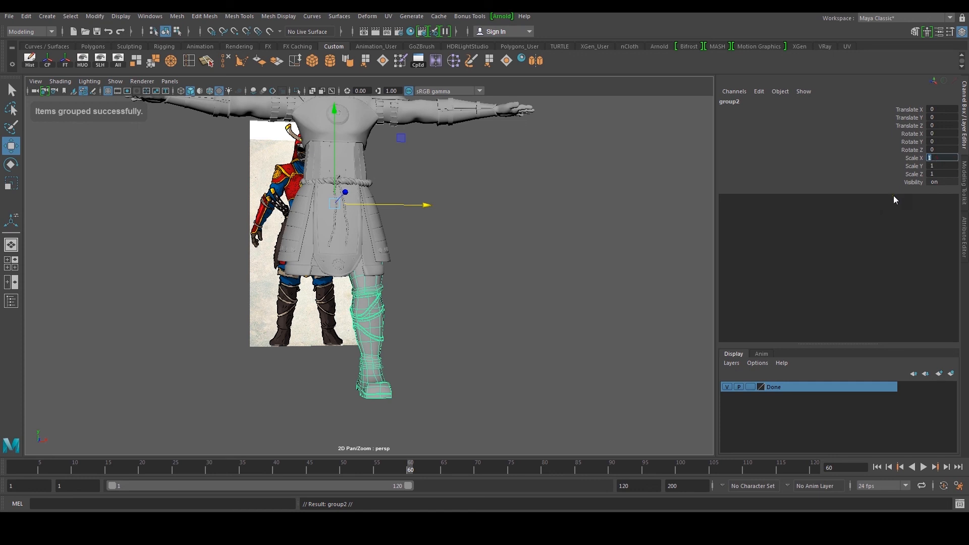
{"action": "type", "text": "-1"}
{"action": "key", "text": "Return"}
{"action": "left_click_drag", "start_coordinate": [328, 264], "coordinate": [360, 259], "text": "alt"}
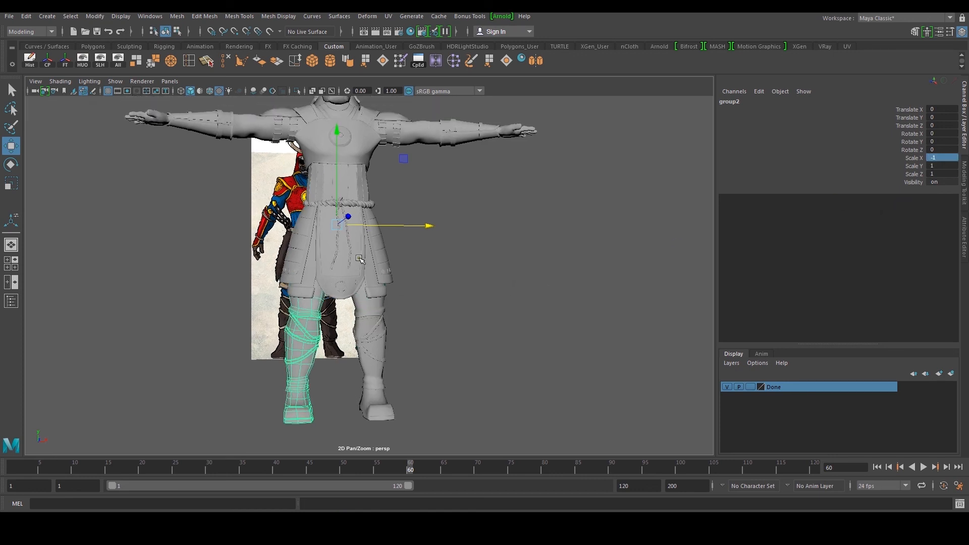
{"action": "left_click_drag", "start_coordinate": [146, 353], "coordinate": [126, 353], "text": "alt"}
Step: Select both leg groups in the Outliner, ungroup them and clear the selection
{"action": "left_click", "coordinate": [11, 301]}
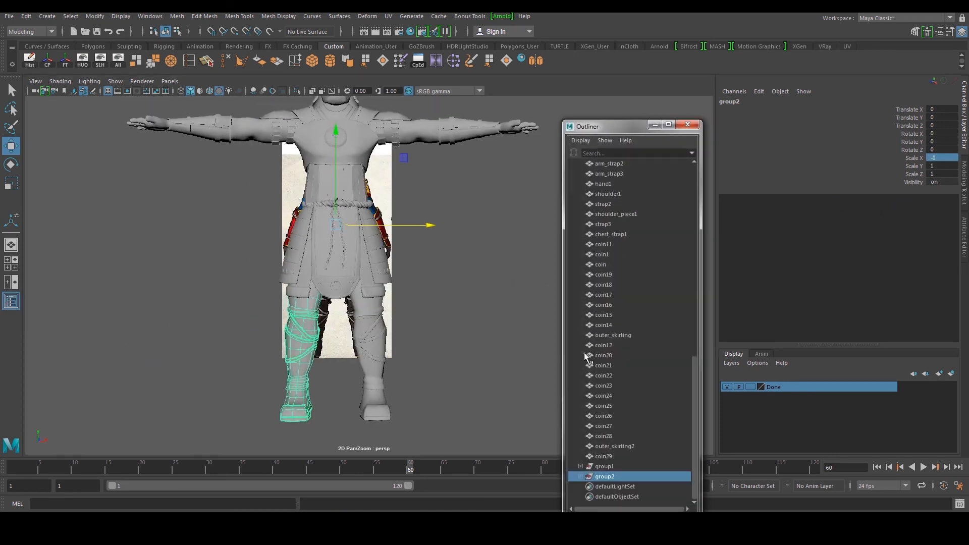
{"action": "left_click", "coordinate": [605, 467], "text": "ctrl"}
{"action": "left_click", "coordinate": [26, 17]}
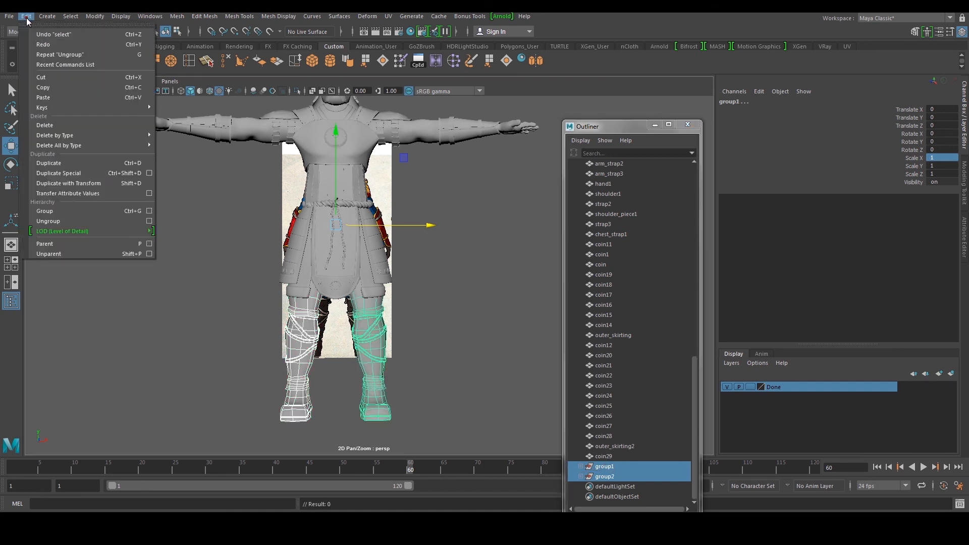
{"action": "left_click", "coordinate": [66, 221]}
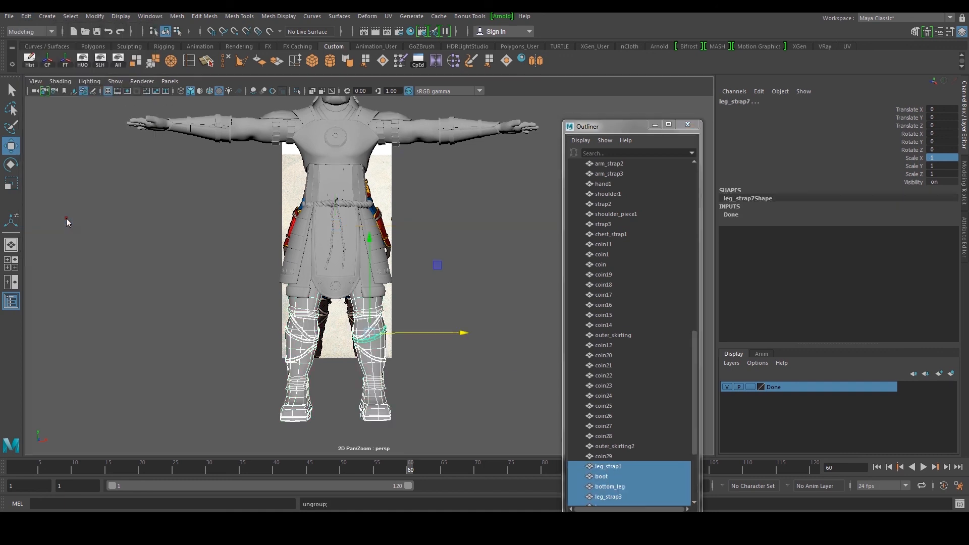
{"action": "left_click", "coordinate": [688, 124]}
{"action": "left_click", "coordinate": [524, 201]}
Step: Examine the completed character from several sides, including a close look at the face mask
{"action": "left_click_drag", "start_coordinate": [524, 201], "coordinate": [384, 299], "text": "alt"}
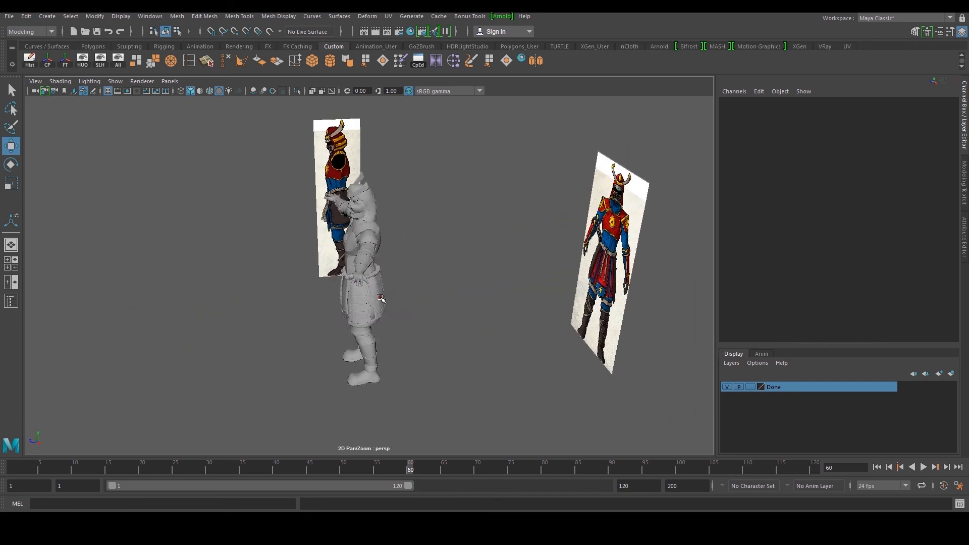
{"action": "middle_click_drag", "start_coordinate": [383, 299], "coordinate": [384, 362], "text": "alt"}
{"action": "scroll", "coordinate": [385, 363], "scroll_direction": "up", "scroll_amount": 4}
{"action": "left_click_drag", "start_coordinate": [385, 363], "coordinate": [445, 278], "text": "alt"}
{"action": "scroll", "coordinate": [520, 287], "scroll_direction": "up", "scroll_amount": 4}
{"action": "scroll", "coordinate": [472, 274], "scroll_direction": "down", "scroll_amount": 4}
{"action": "scroll", "coordinate": [400, 289], "scroll_direction": "down", "scroll_amount": 4}
{"action": "scroll", "coordinate": [484, 285], "scroll_direction": "up", "scroll_amount": 4}
{"action": "middle_click_drag", "start_coordinate": [430, 262], "coordinate": [415, 285], "text": "alt"}
{"action": "scroll", "coordinate": [415, 286], "scroll_direction": "up", "scroll_amount": 2}
{"action": "scroll", "coordinate": [420, 284], "scroll_direction": "up", "scroll_amount": 2}
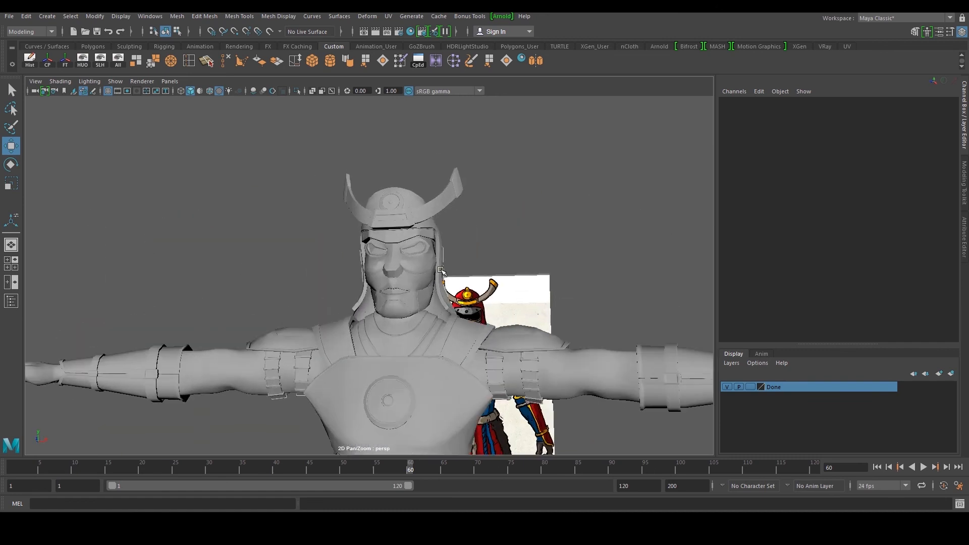
{"action": "scroll", "coordinate": [462, 278], "scroll_direction": "up", "scroll_amount": 4}
{"action": "left_click", "coordinate": [496, 296]}
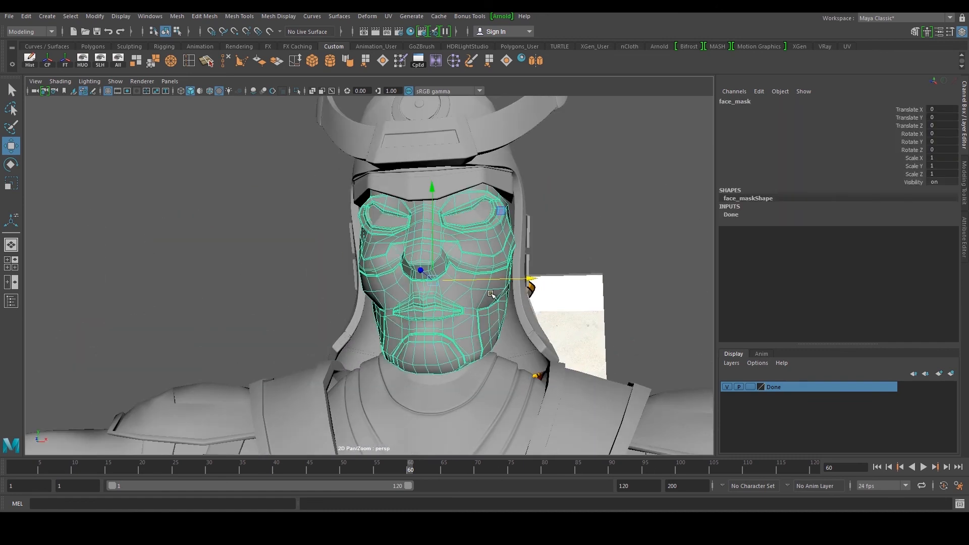
{"action": "left_click", "coordinate": [576, 215]}
{"action": "scroll", "coordinate": [501, 266], "scroll_direction": "down", "scroll_amount": 4}
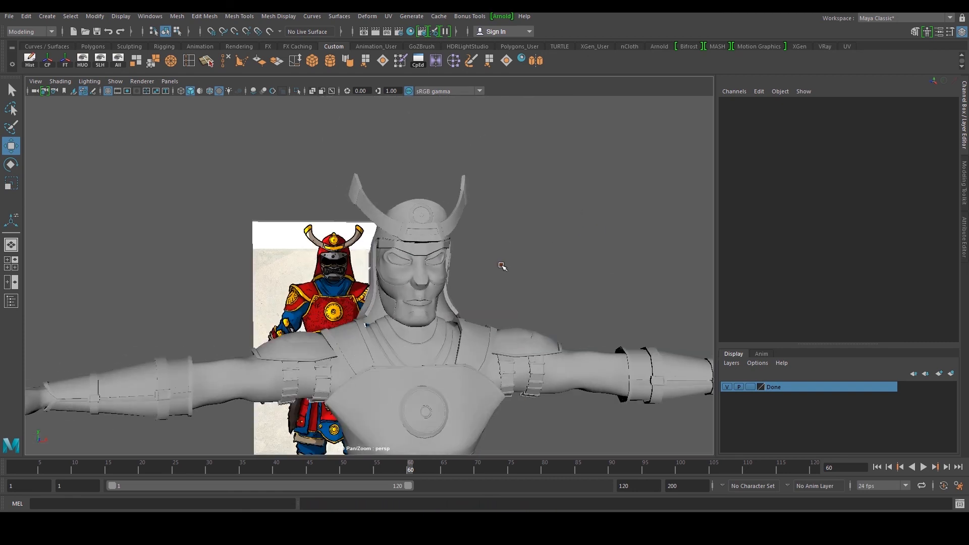
{"action": "scroll", "coordinate": [476, 298], "scroll_direction": "down", "scroll_amount": 5}
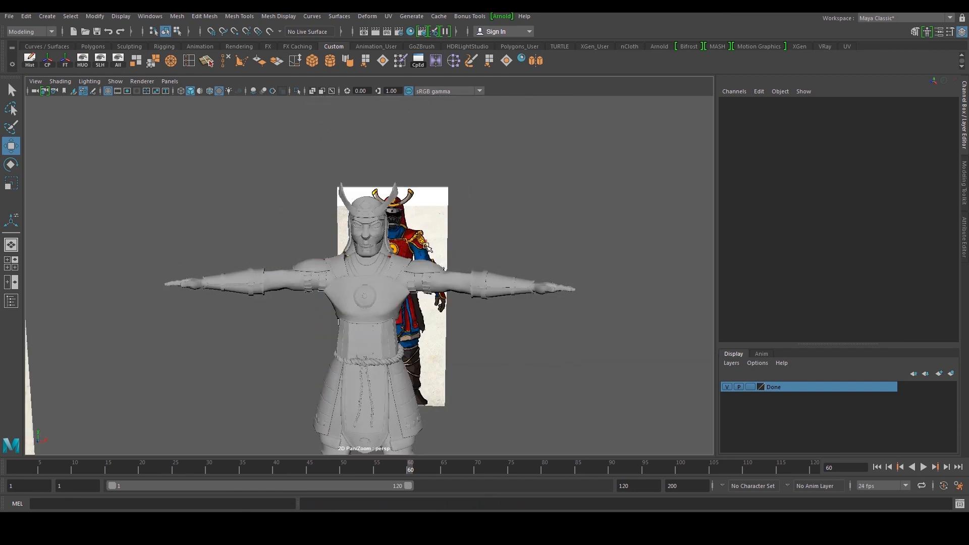
Step: Examine the helmet and the right eye up close, and view the whole figure beside the reference images
{"action": "left_click_drag", "start_coordinate": [422, 316], "coordinate": [468, 270], "text": "alt"}
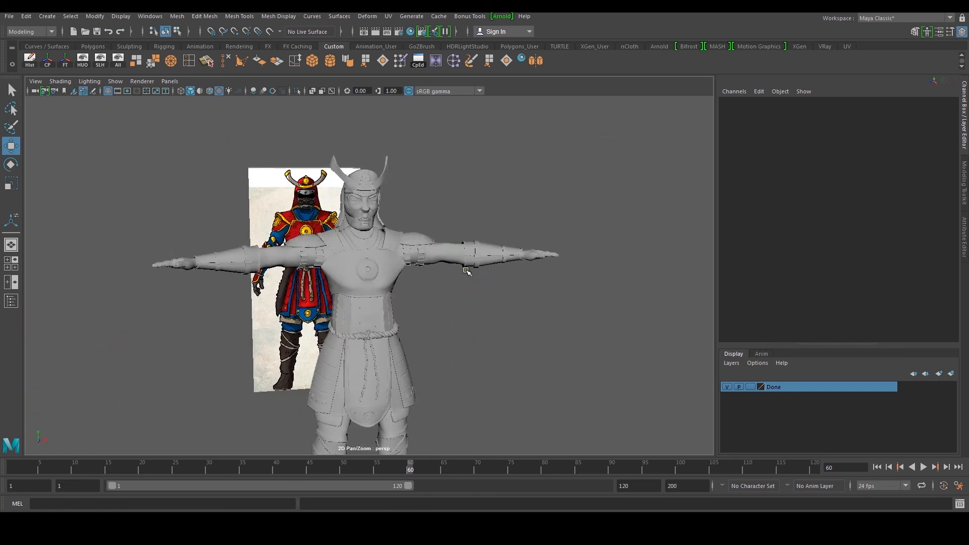
{"action": "scroll", "coordinate": [459, 272], "scroll_direction": "up", "scroll_amount": 3}
{"action": "middle_click_drag", "start_coordinate": [459, 270], "coordinate": [452, 307], "text": "alt"}
{"action": "scroll", "coordinate": [453, 292], "scroll_direction": "up", "scroll_amount": 3}
{"action": "mouse_move", "coordinate": [453, 285]}
{"action": "left_mouse_down", "text": "alt"}
{"action": "mouse_move", "coordinate": [426, 291]}
{"action": "mouse_move", "coordinate": [432, 324]}
{"action": "mouse_move", "coordinate": [476, 303]}
{"action": "mouse_move", "coordinate": [554, 293]}
{"action": "mouse_move", "coordinate": [407, 310]}
{"action": "mouse_move", "coordinate": [450, 318]}
{"action": "mouse_move", "coordinate": [443, 348]}
{"action": "mouse_move", "coordinate": [513, 288]}
{"action": "mouse_move", "coordinate": [649, 283]}
{"action": "mouse_move", "coordinate": [530, 298]}
{"action": "mouse_move", "coordinate": [441, 289]}
{"action": "left_mouse_up", "text": "alt"}
{"action": "middle_click_drag", "start_coordinate": [441, 289], "coordinate": [448, 341], "text": "alt"}
{"action": "scroll", "coordinate": [441, 323], "scroll_direction": "up", "scroll_amount": 6}
{"action": "left_click", "coordinate": [252, 288]}
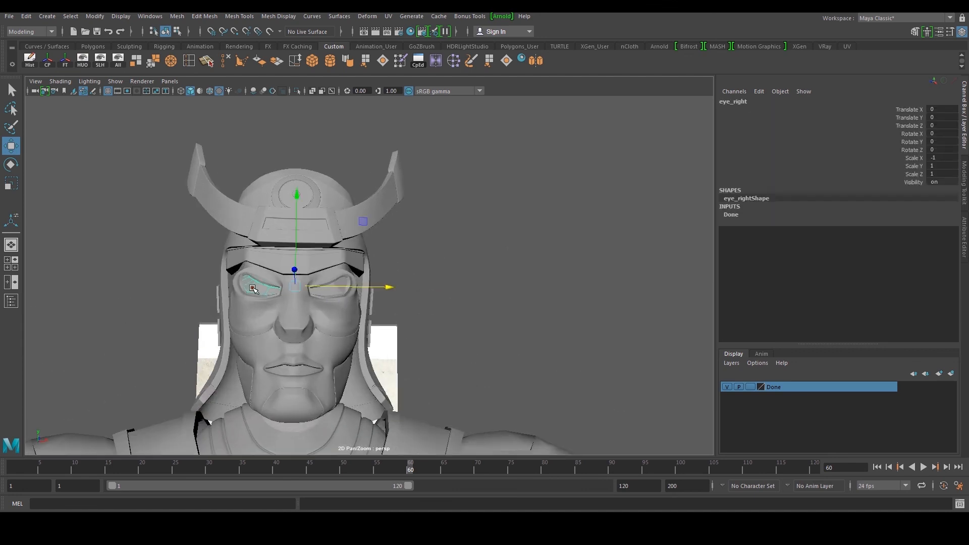
{"action": "left_click", "coordinate": [483, 247]}
{"action": "scroll", "coordinate": [461, 254], "scroll_direction": "down", "scroll_amount": 6}
{"action": "middle_click_drag", "start_coordinate": [459, 255], "coordinate": [495, 224], "text": "alt"}
{"action": "scroll", "coordinate": [499, 227], "scroll_direction": "down", "scroll_amount": 1}
{"action": "left_click_drag", "start_coordinate": [499, 227], "coordinate": [545, 250], "text": "alt"}
{"action": "scroll", "coordinate": [472, 239], "scroll_direction": "down", "scroll_amount": 5}
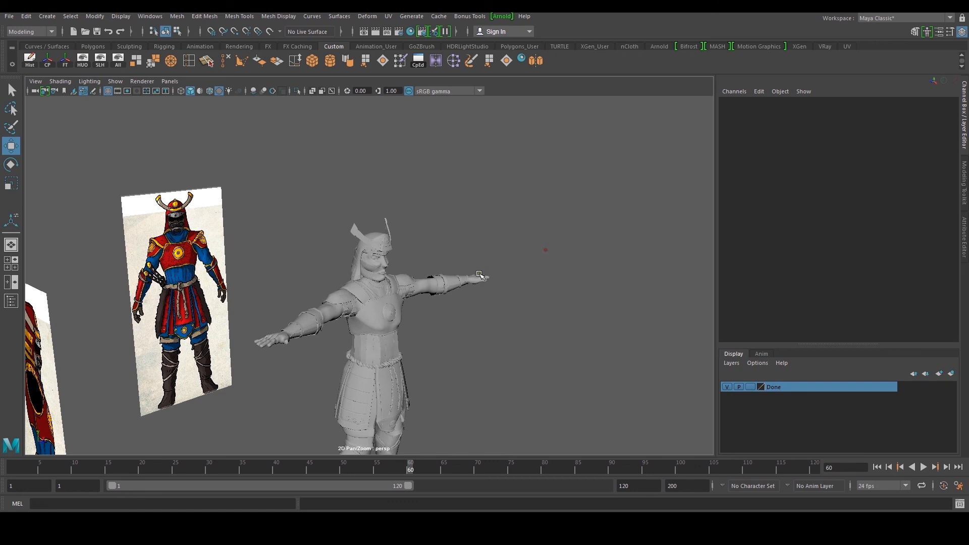
Step: Compare the character's helmet, shoulders, arms and chest armour with the front and side reference images
{"action": "scroll", "coordinate": [479, 275], "scroll_direction": "up", "scroll_amount": 5}
{"action": "left_click_drag", "start_coordinate": [488, 277], "coordinate": [411, 284], "text": "alt"}
{"action": "middle_click_drag", "start_coordinate": [411, 284], "coordinate": [396, 229], "text": "alt"}
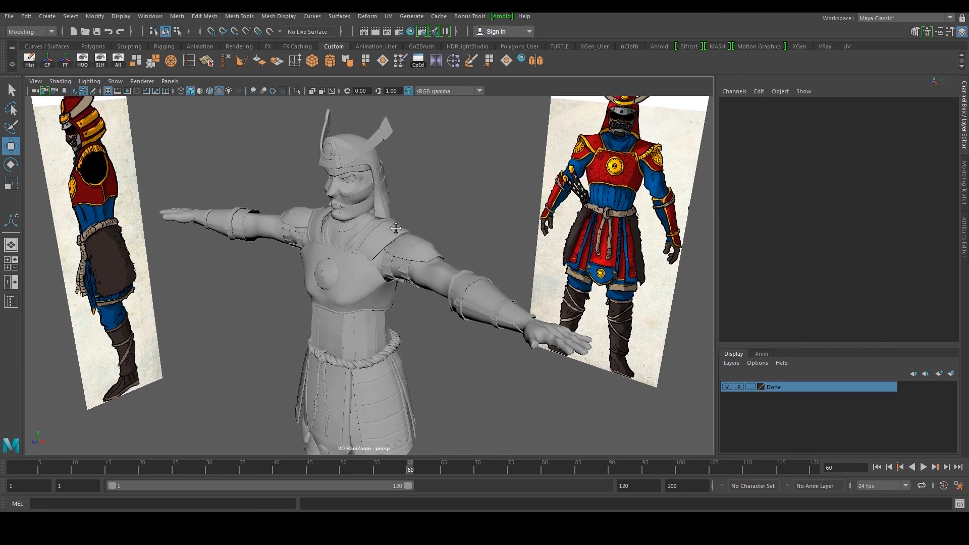
{"action": "scroll", "coordinate": [397, 229], "scroll_direction": "down", "scroll_amount": 4}
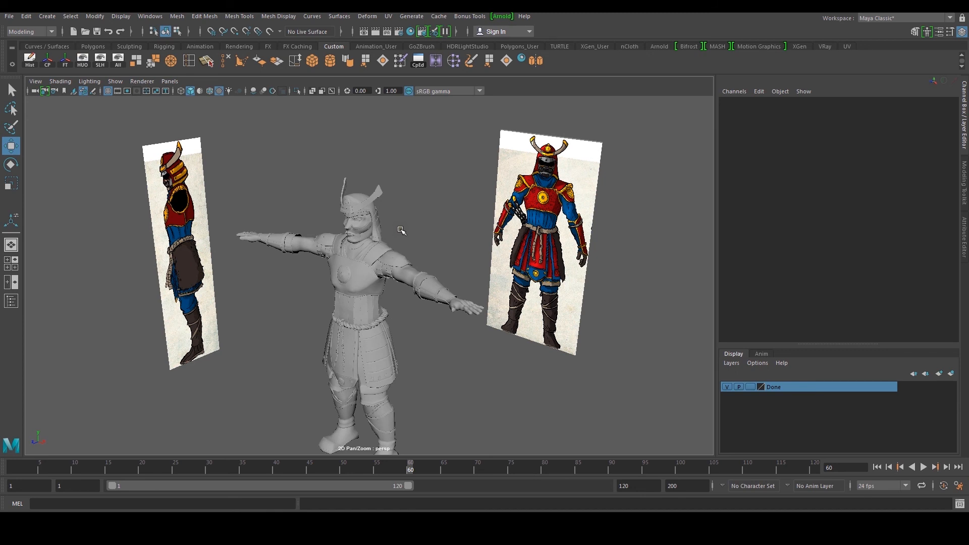
{"action": "middle_click_drag", "start_coordinate": [404, 225], "coordinate": [398, 245], "text": "alt"}
{"action": "scroll", "coordinate": [399, 244], "scroll_direction": "up", "scroll_amount": 4}
{"action": "left_click_drag", "start_coordinate": [399, 244], "coordinate": [423, 227], "text": "alt"}
{"action": "middle_click_drag", "start_coordinate": [423, 227], "coordinate": [426, 256], "text": "alt"}
{"action": "scroll", "coordinate": [426, 256], "scroll_direction": "up", "scroll_amount": 4}
{"action": "scroll", "coordinate": [414, 254], "scroll_direction": "down", "scroll_amount": 5}
{"action": "left_click_drag", "start_coordinate": [404, 252], "coordinate": [313, 312], "text": "alt"}
{"action": "left_click_drag", "start_coordinate": [493, 243], "coordinate": [391, 238], "text": "alt"}
{"action": "scroll", "coordinate": [396, 263], "scroll_direction": "up", "scroll_amount": 3}
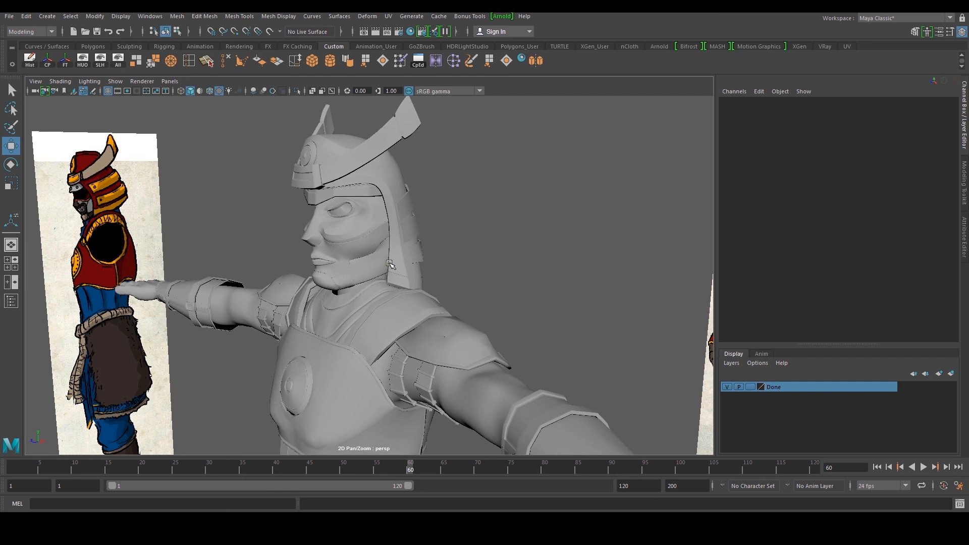
{"action": "left_click_drag", "start_coordinate": [389, 264], "coordinate": [402, 254], "text": "alt"}
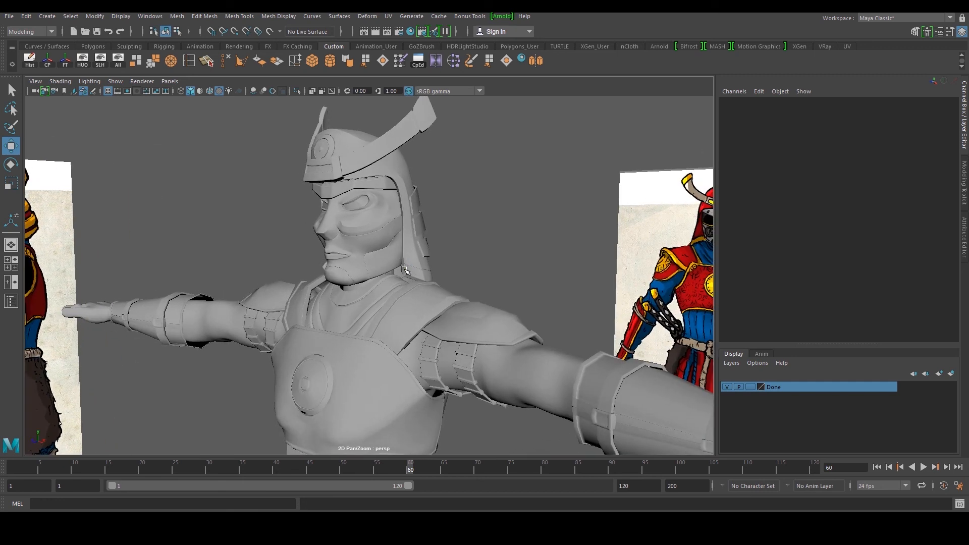
{"action": "mouse_move", "coordinate": [405, 263]}
{"action": "left_mouse_down", "text": "alt"}
{"action": "mouse_move", "coordinate": [459, 253]}
{"action": "mouse_move", "coordinate": [454, 245]}
{"action": "mouse_move", "coordinate": [445, 282]}
{"action": "mouse_move", "coordinate": [393, 253]}
{"action": "left_mouse_up", "text": "alt"}
{"action": "scroll", "coordinate": [431, 269], "scroll_direction": "up", "scroll_amount": 3}
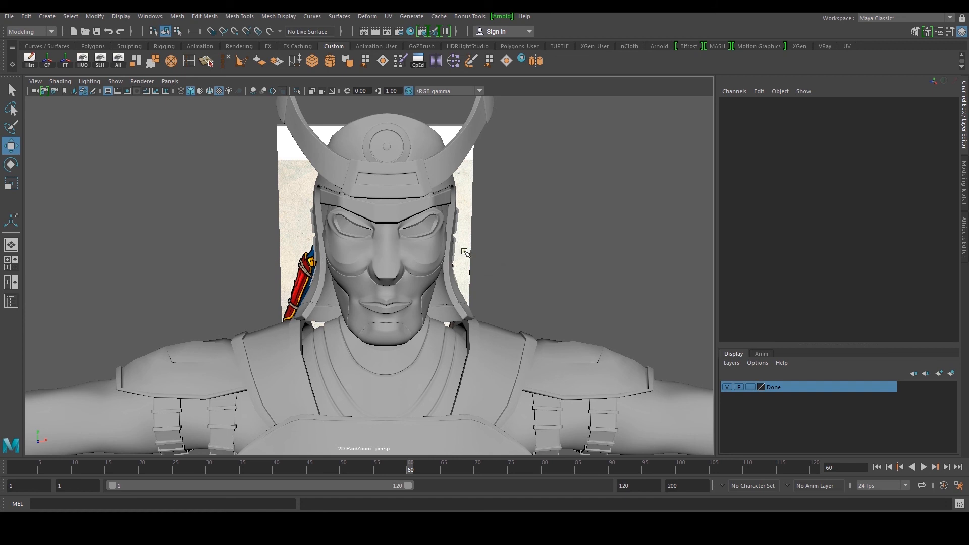
Step: Review the head and upper body at close range, and check the full figure's symmetry from the front
{"action": "scroll", "coordinate": [466, 252], "scroll_direction": "down", "scroll_amount": 6}
{"action": "left_click_drag", "start_coordinate": [458, 270], "coordinate": [371, 318], "text": "alt"}
{"action": "left_click", "coordinate": [371, 319]}
{"action": "scroll", "coordinate": [440, 281], "scroll_direction": "up", "scroll_amount": 5}
{"action": "left_click", "coordinate": [440, 280]}
{"action": "left_click_drag", "start_coordinate": [440, 281], "coordinate": [444, 314], "text": "alt"}
{"action": "left_click", "coordinate": [398, 328]}
{"action": "left_click_drag", "start_coordinate": [390, 325], "coordinate": [424, 327], "text": "alt"}
{"action": "scroll", "coordinate": [437, 304], "scroll_direction": "down", "scroll_amount": 5}
{"action": "left_click", "coordinate": [509, 351]}
{"action": "scroll", "coordinate": [489, 324], "scroll_direction": "down", "scroll_amount": 4}
{"action": "scroll", "coordinate": [426, 326], "scroll_direction": "down", "scroll_amount": 2}
{"action": "middle_click_drag", "start_coordinate": [427, 325], "coordinate": [450, 234], "text": "alt"}
{"action": "left_click_drag", "start_coordinate": [450, 234], "coordinate": [505, 269], "text": "alt"}
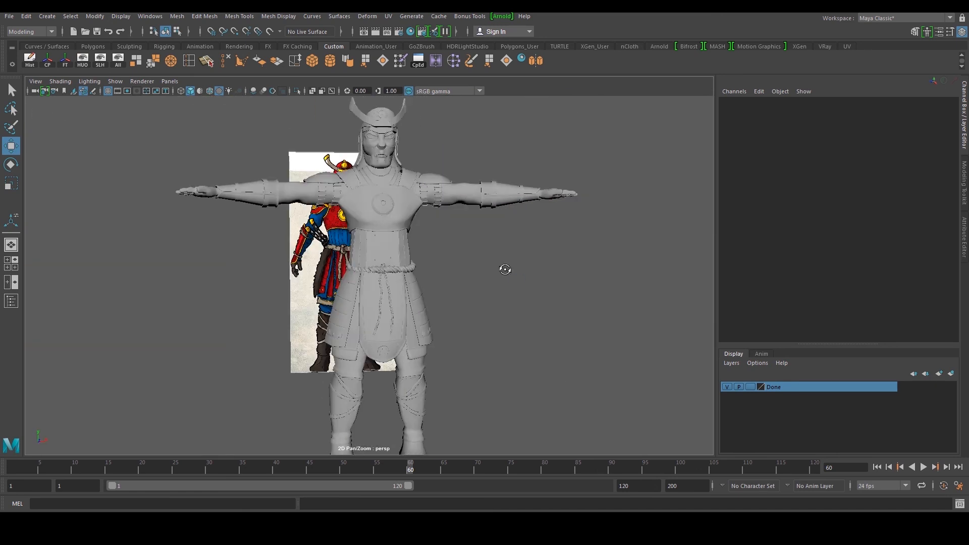
{"action": "middle_click_drag", "start_coordinate": [495, 259], "coordinate": [482, 307], "text": "alt"}
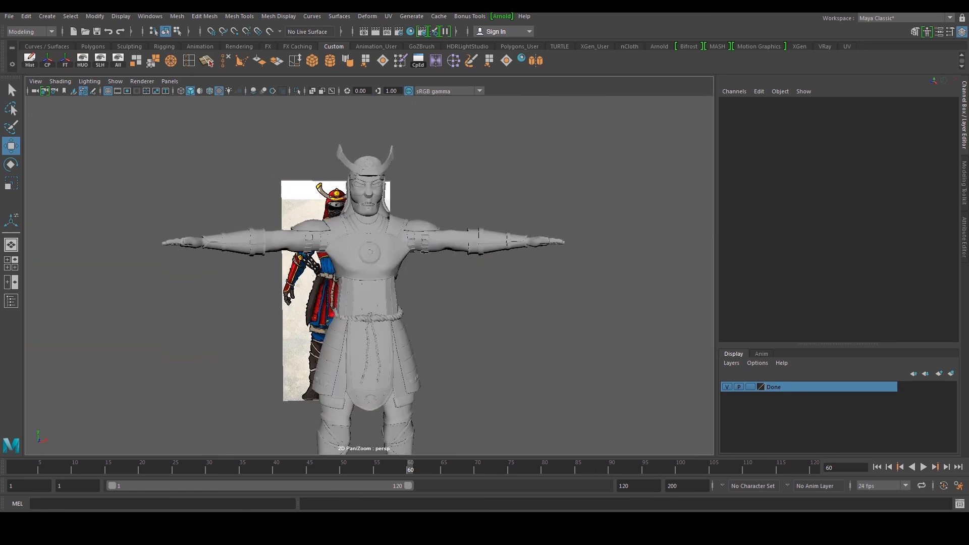